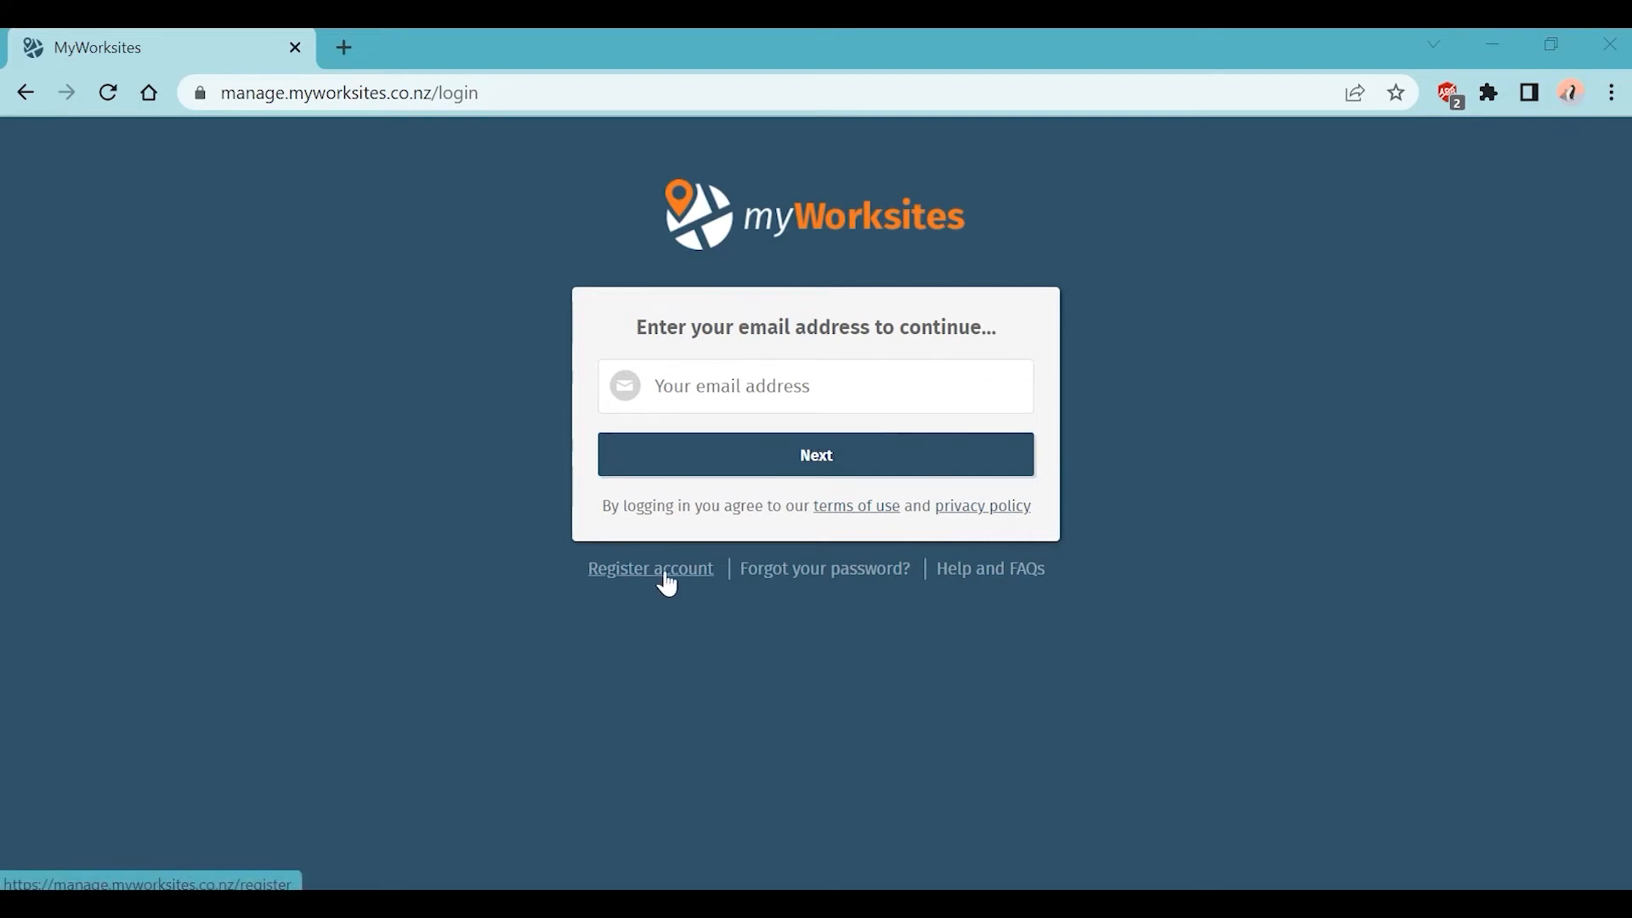
Step: After viewing the Register account page, sign in with the saved email and start a new worksite
left_click(665, 576)
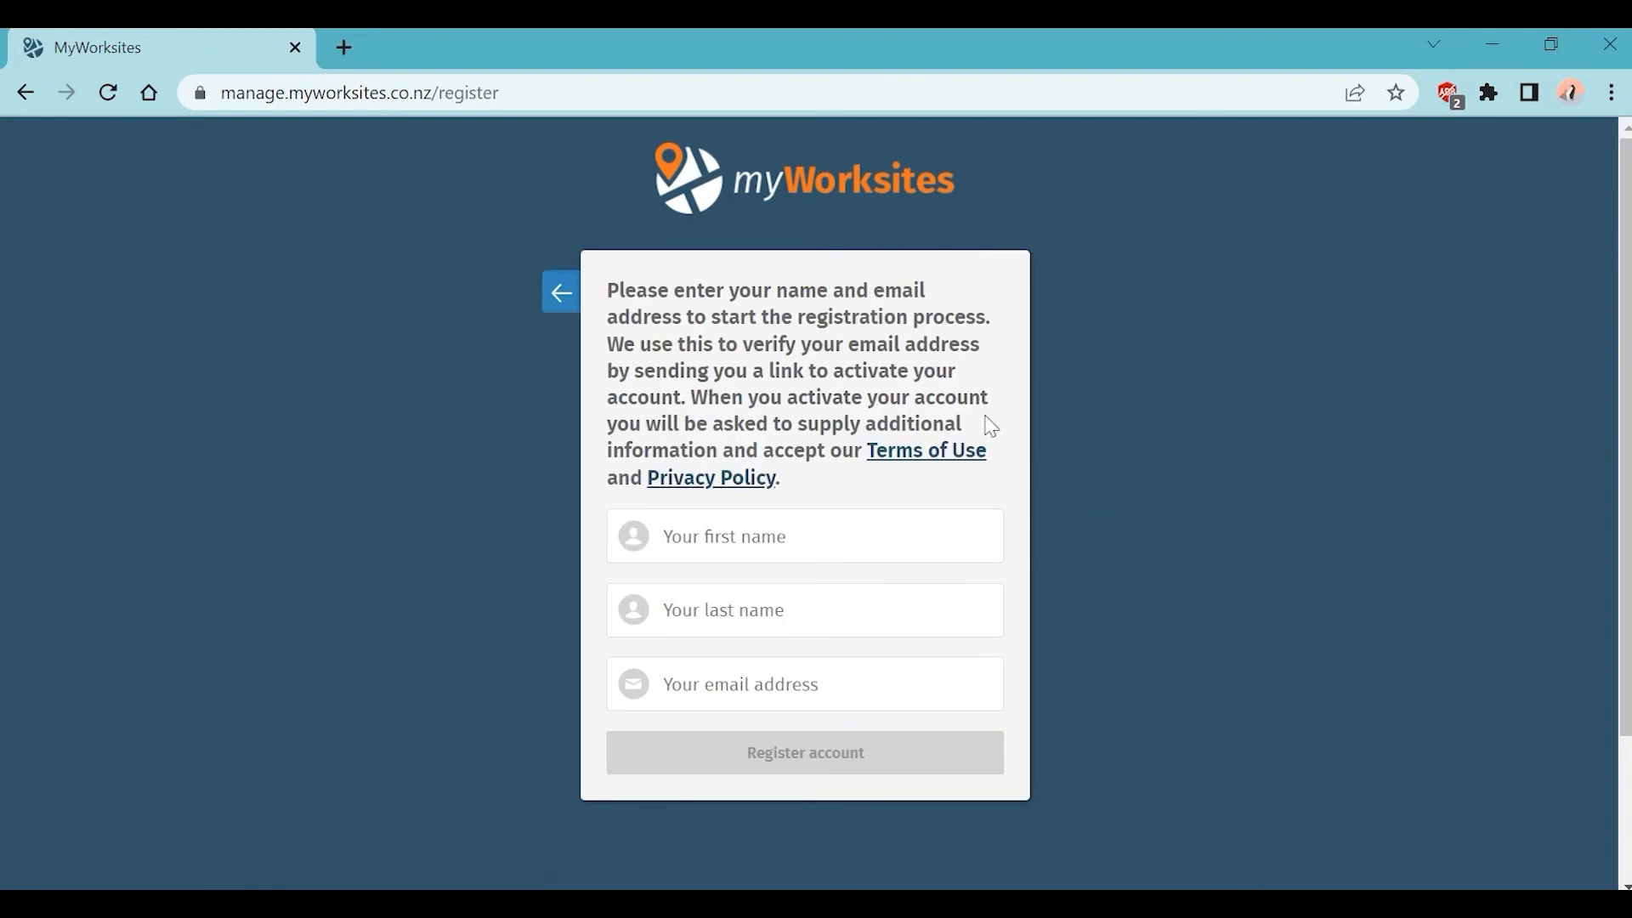
left_click(564, 304)
left_click(765, 384)
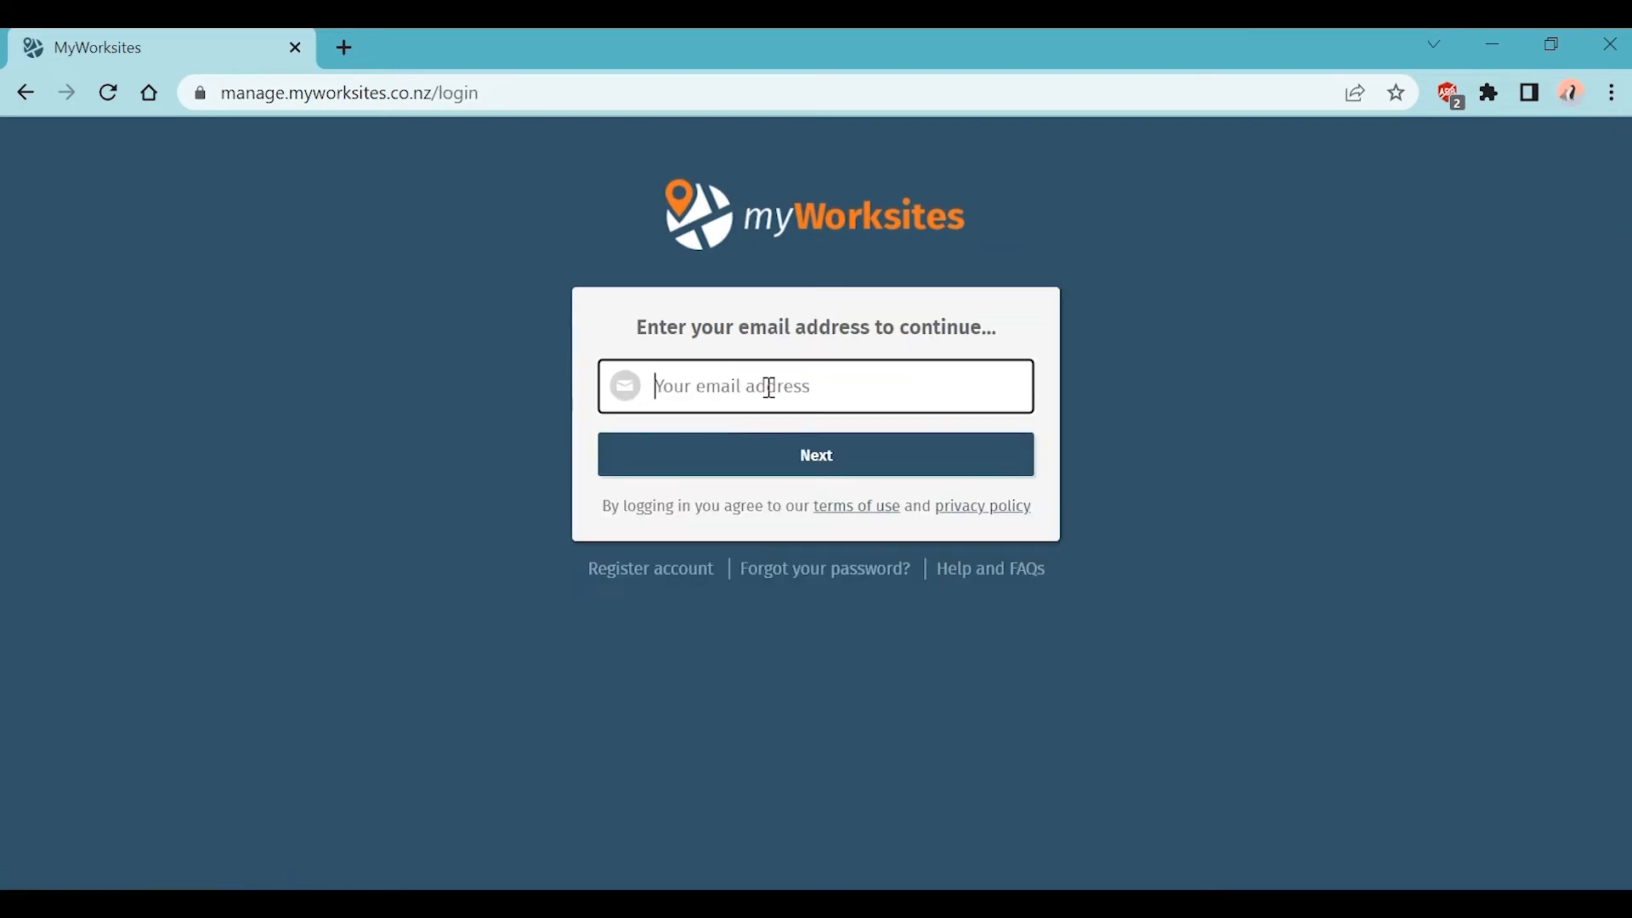
left_click(779, 448)
left_click(806, 466)
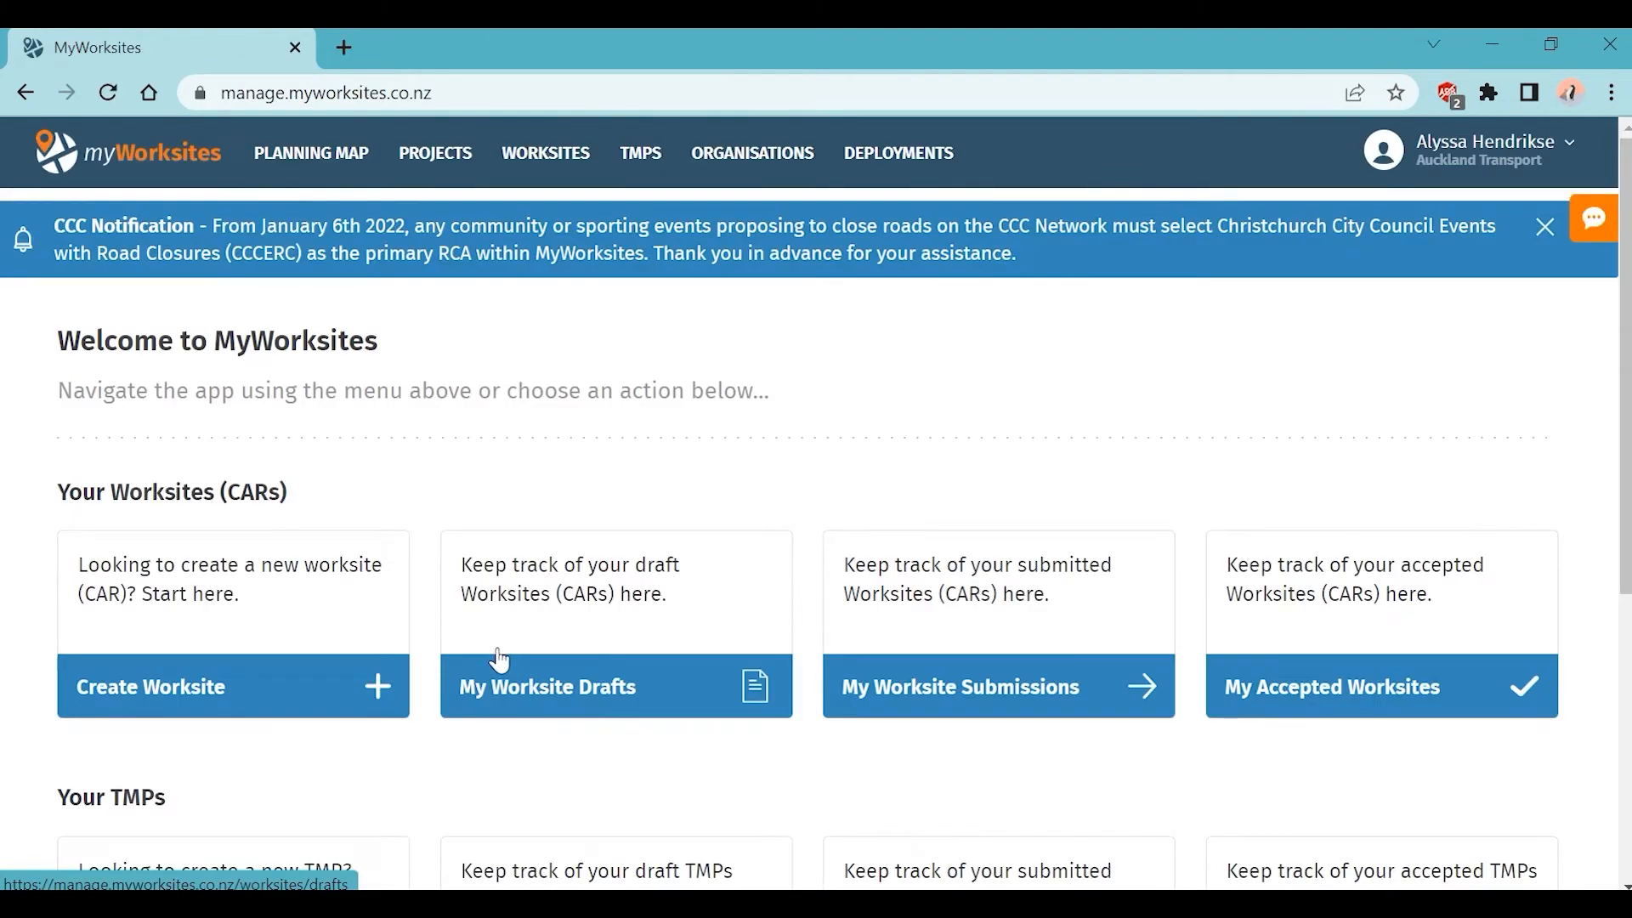
left_click(249, 708)
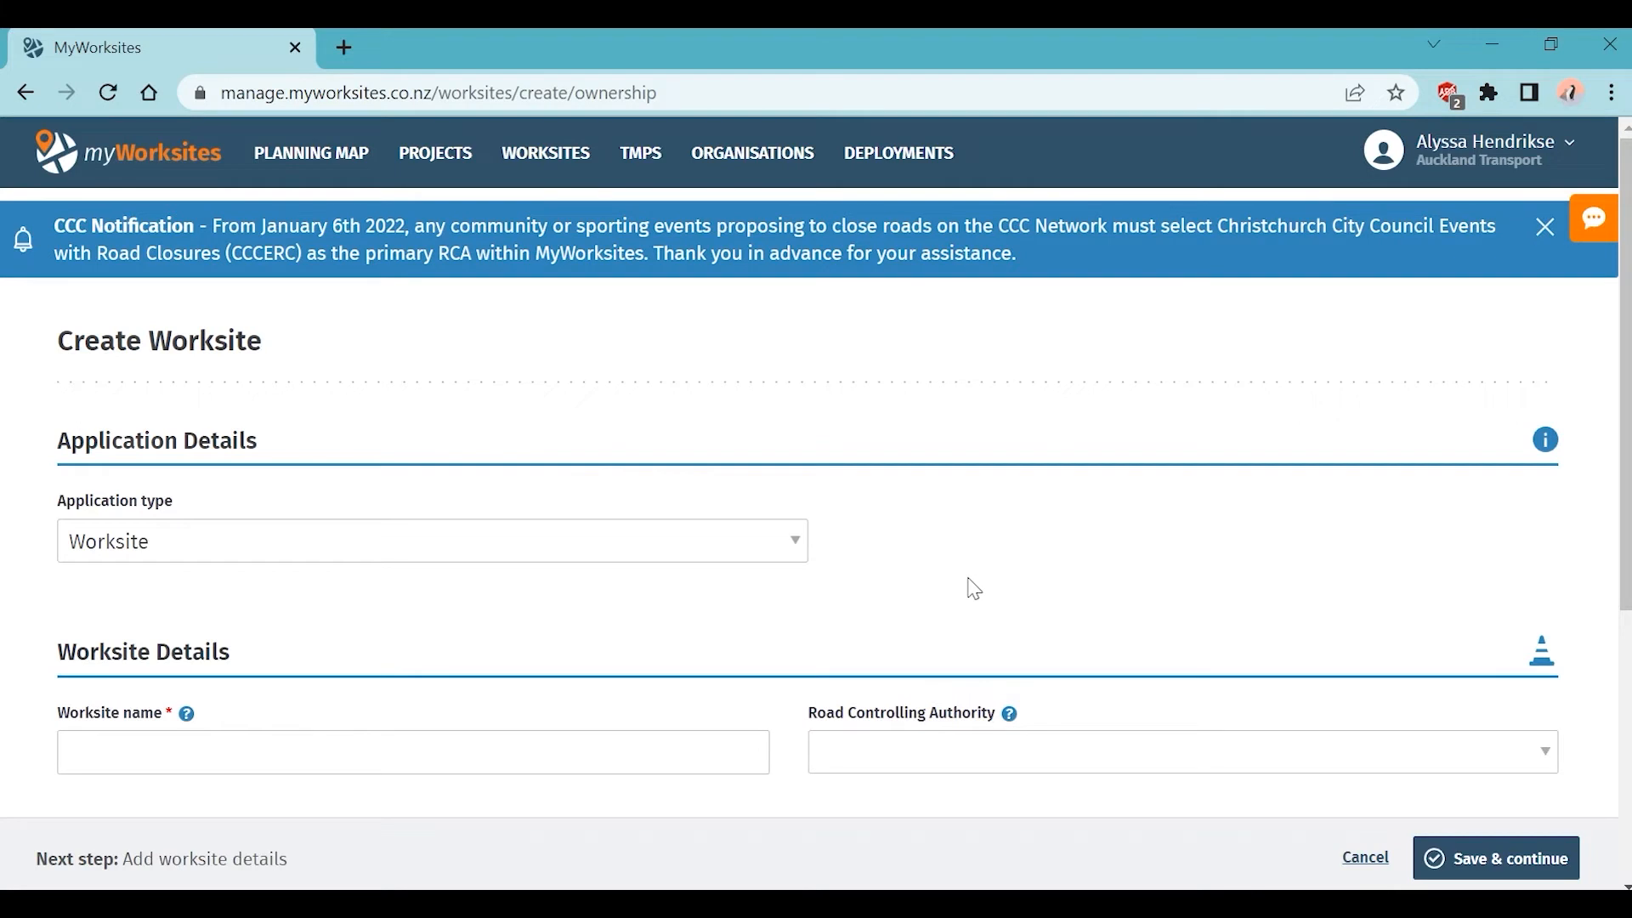
scroll(975, 588, "down", 1)
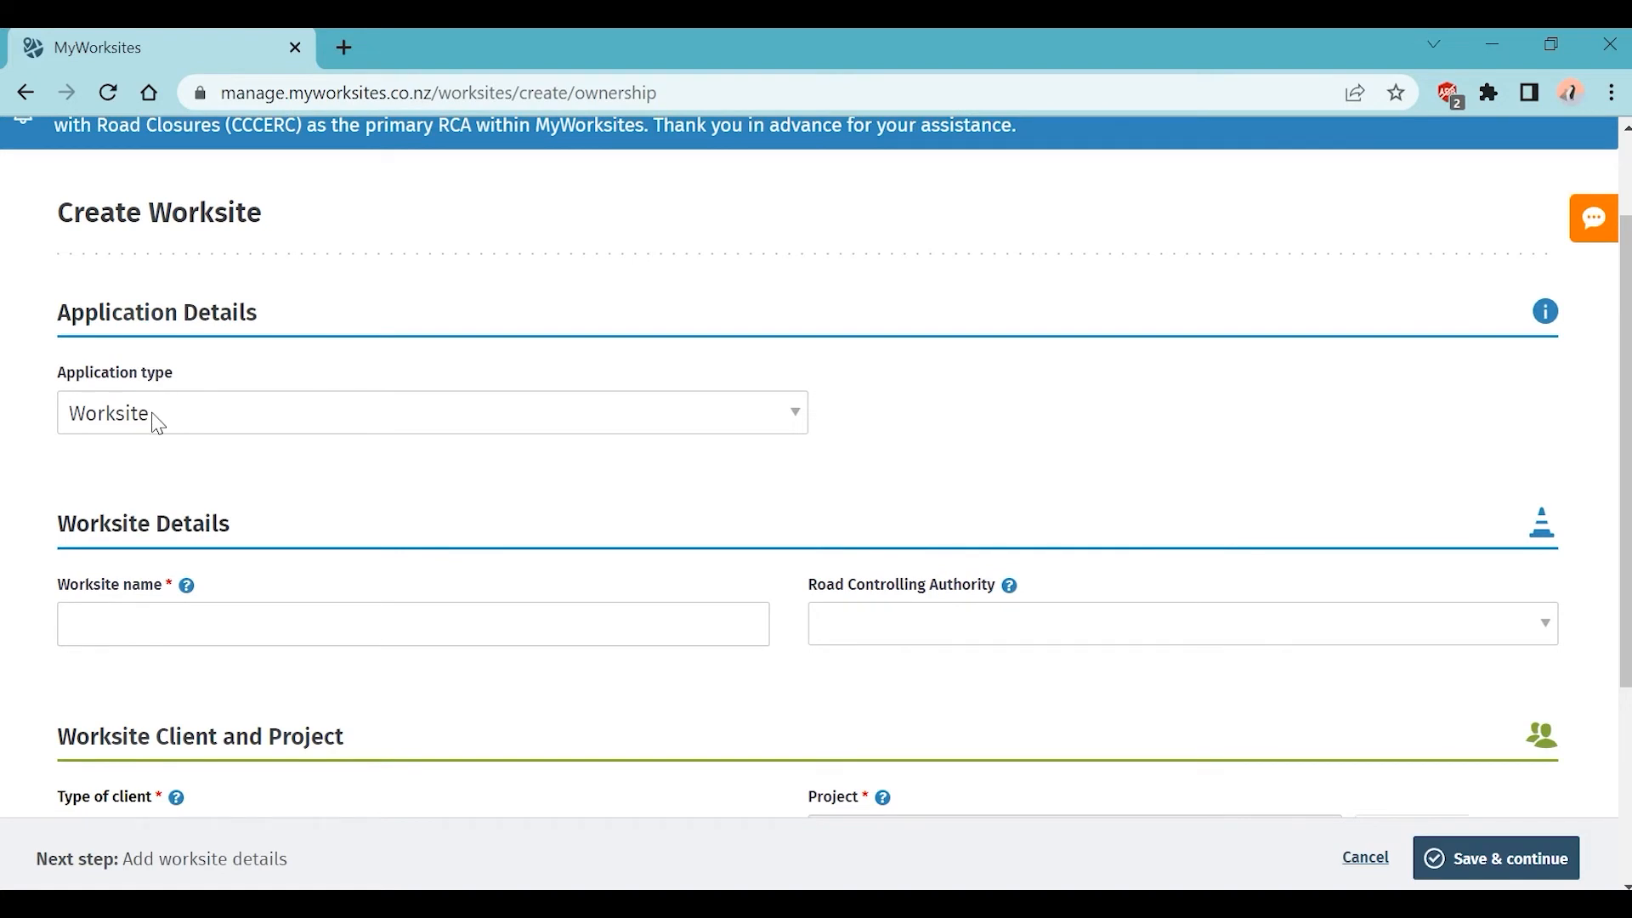
left_click(414, 628)
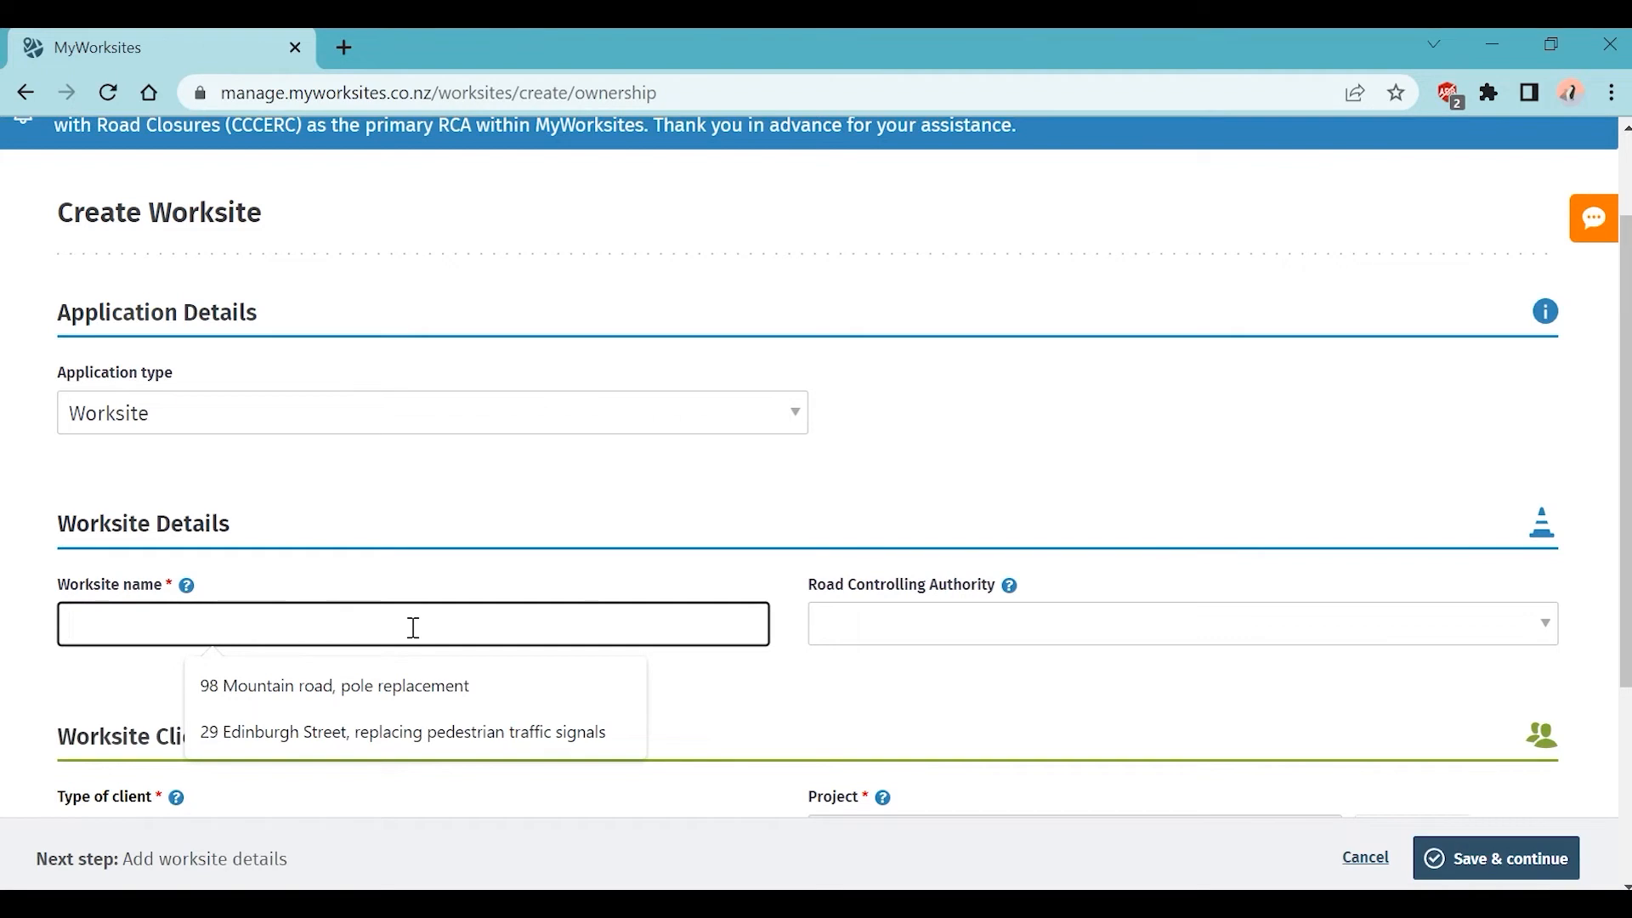
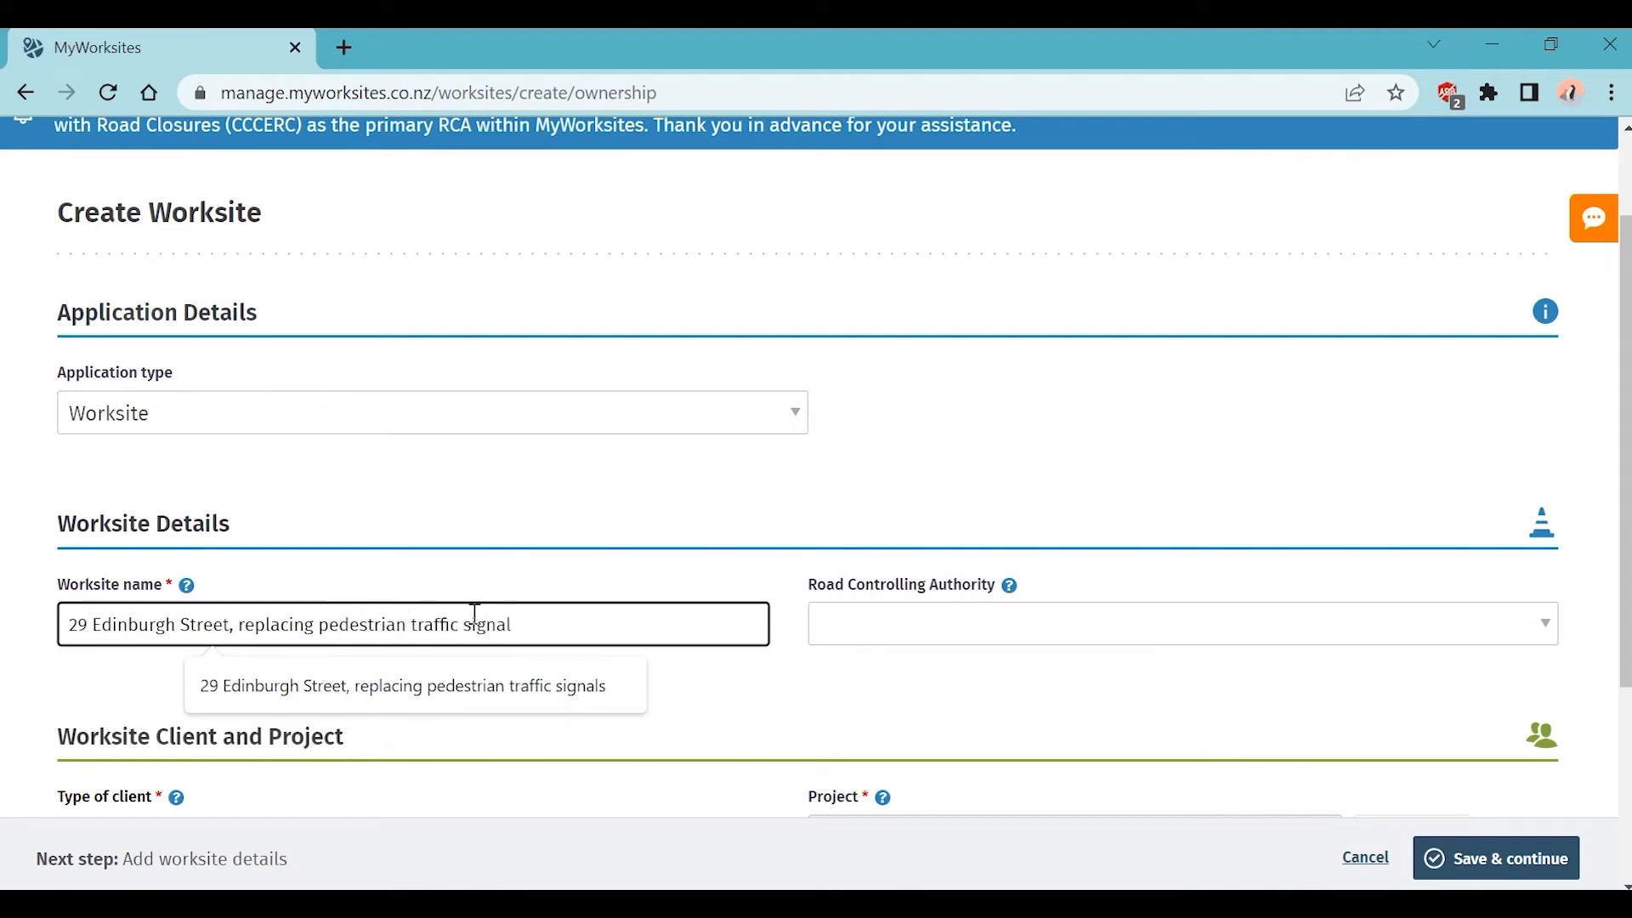
left_click(986, 644)
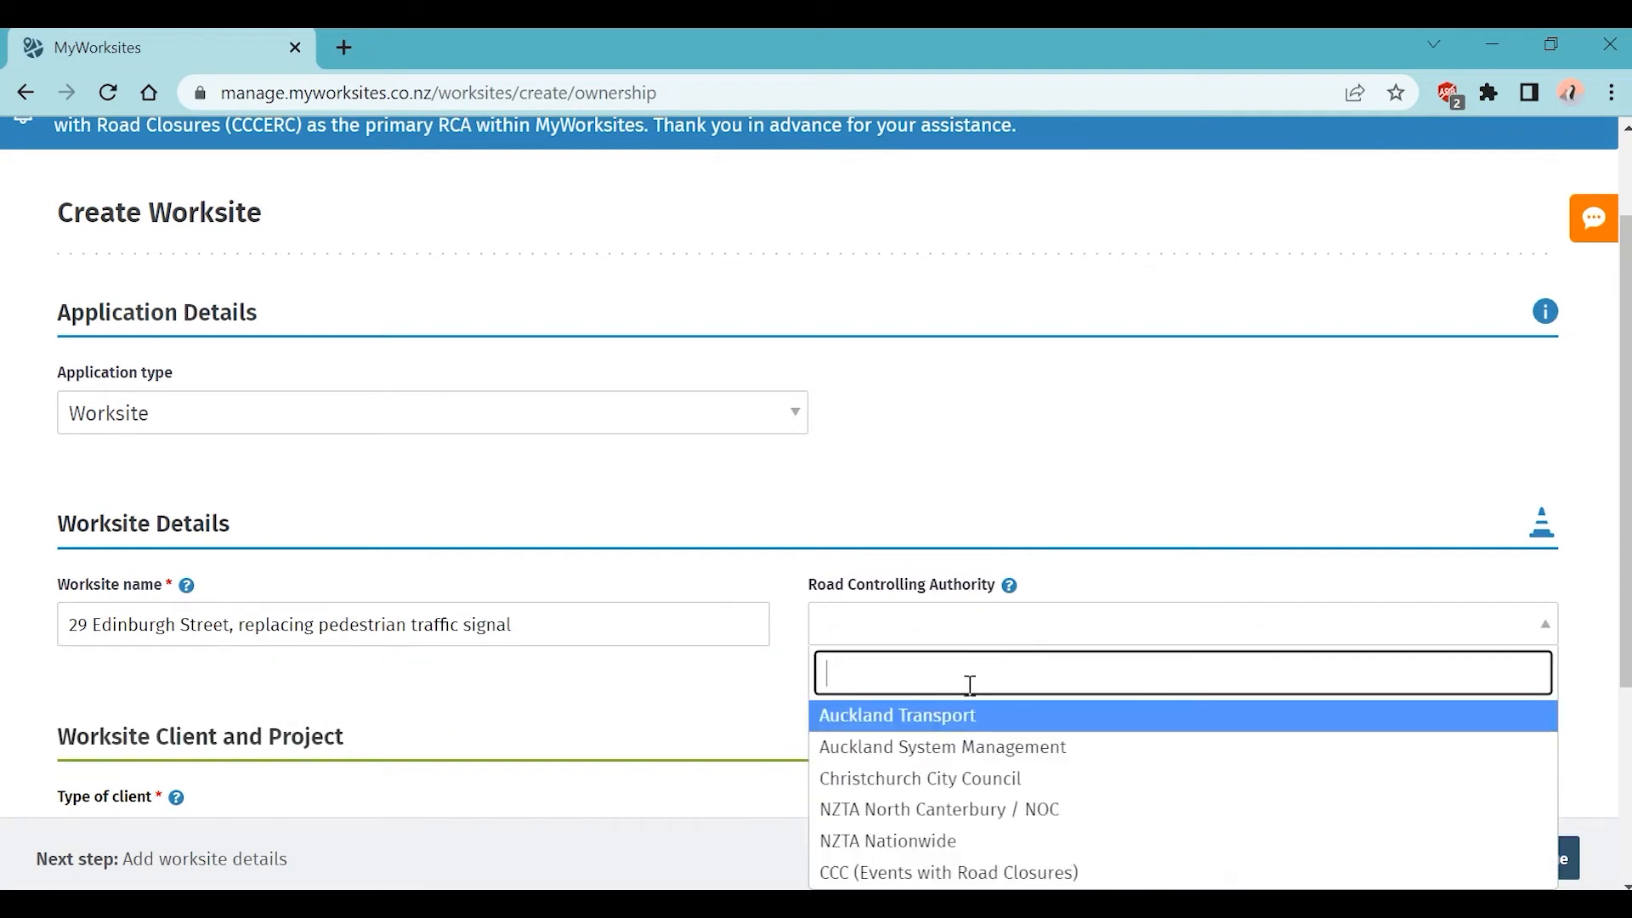
left_click(965, 722)
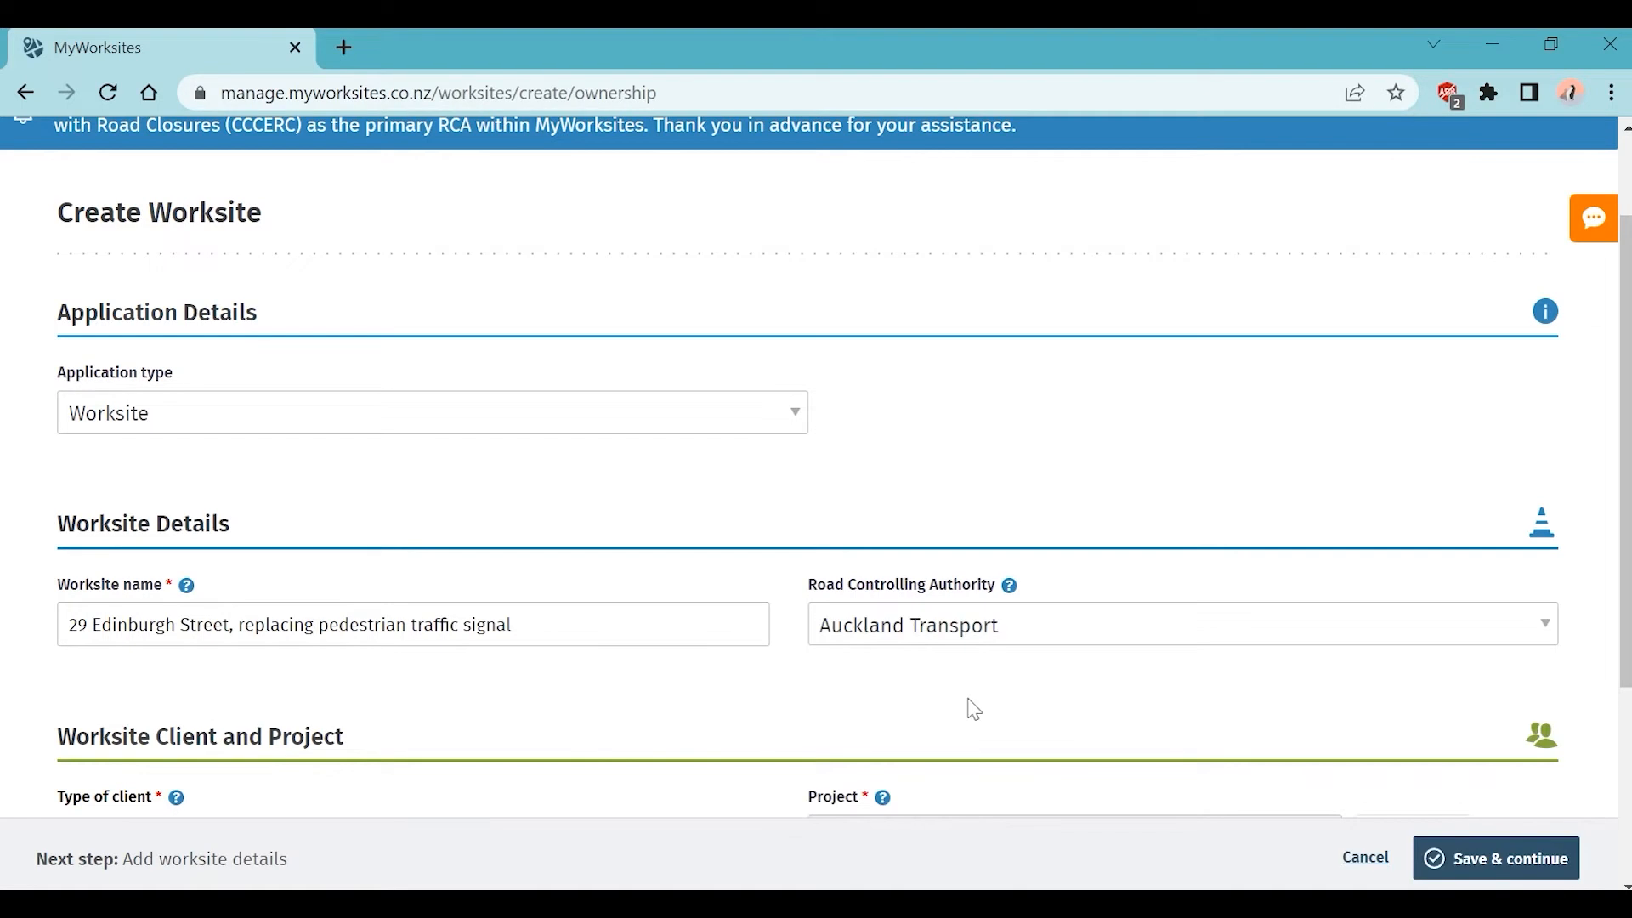
scroll(969, 714, "down", 3)
scroll(968, 700, "down", 1)
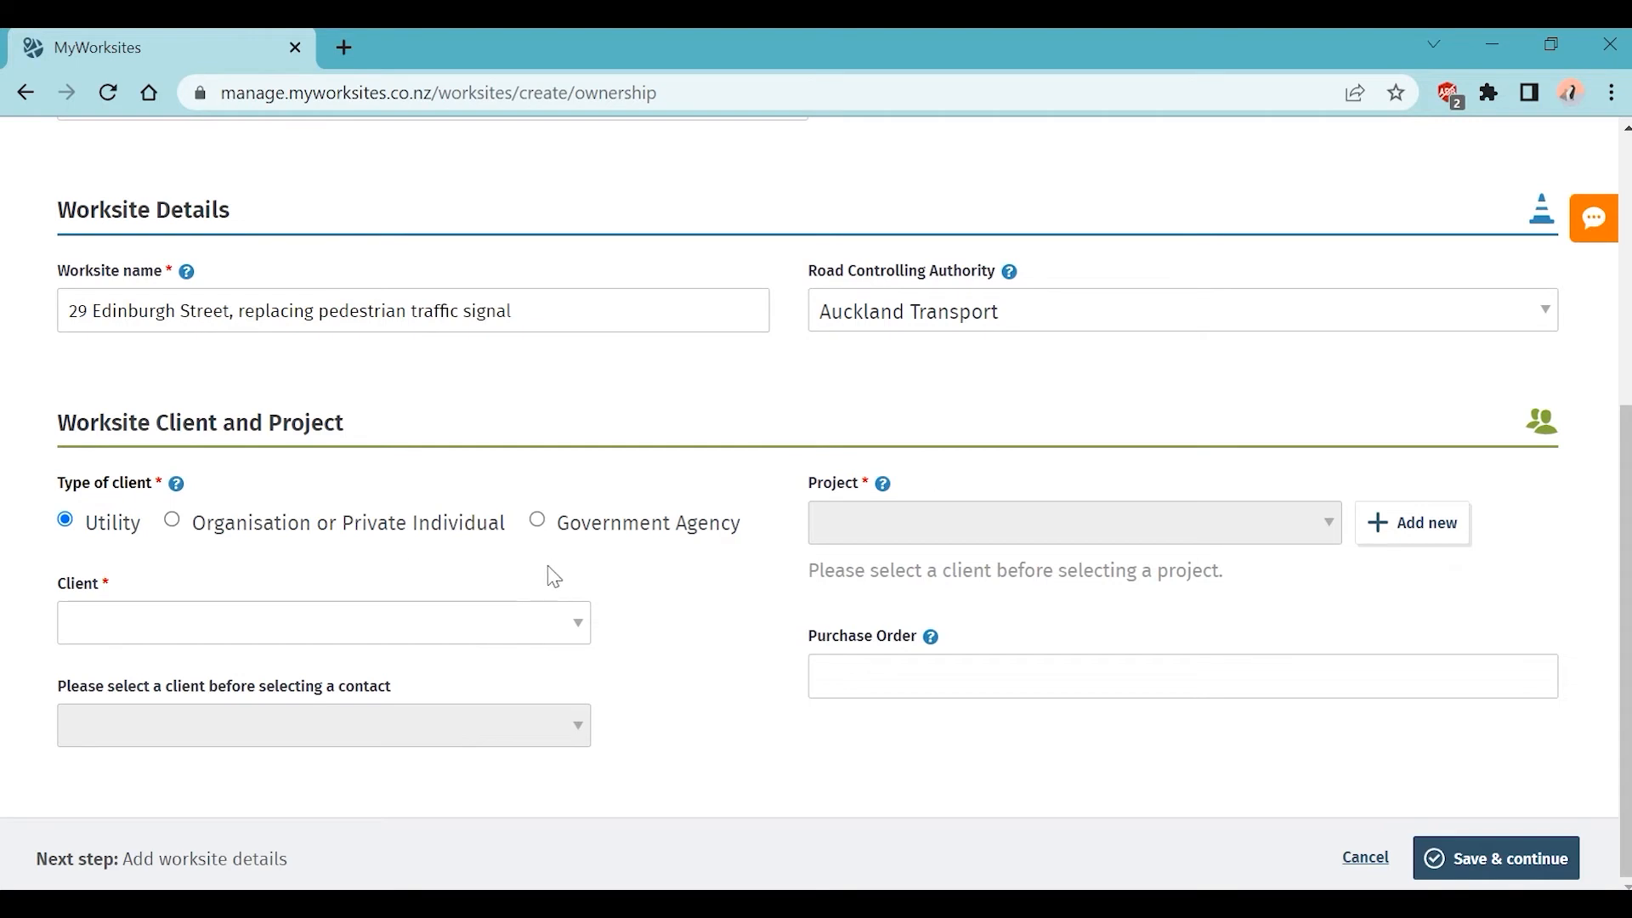
Step: Set the client type to Government Agency and choose Auckland Transport as the client
left_click(630, 532)
left_click(366, 629)
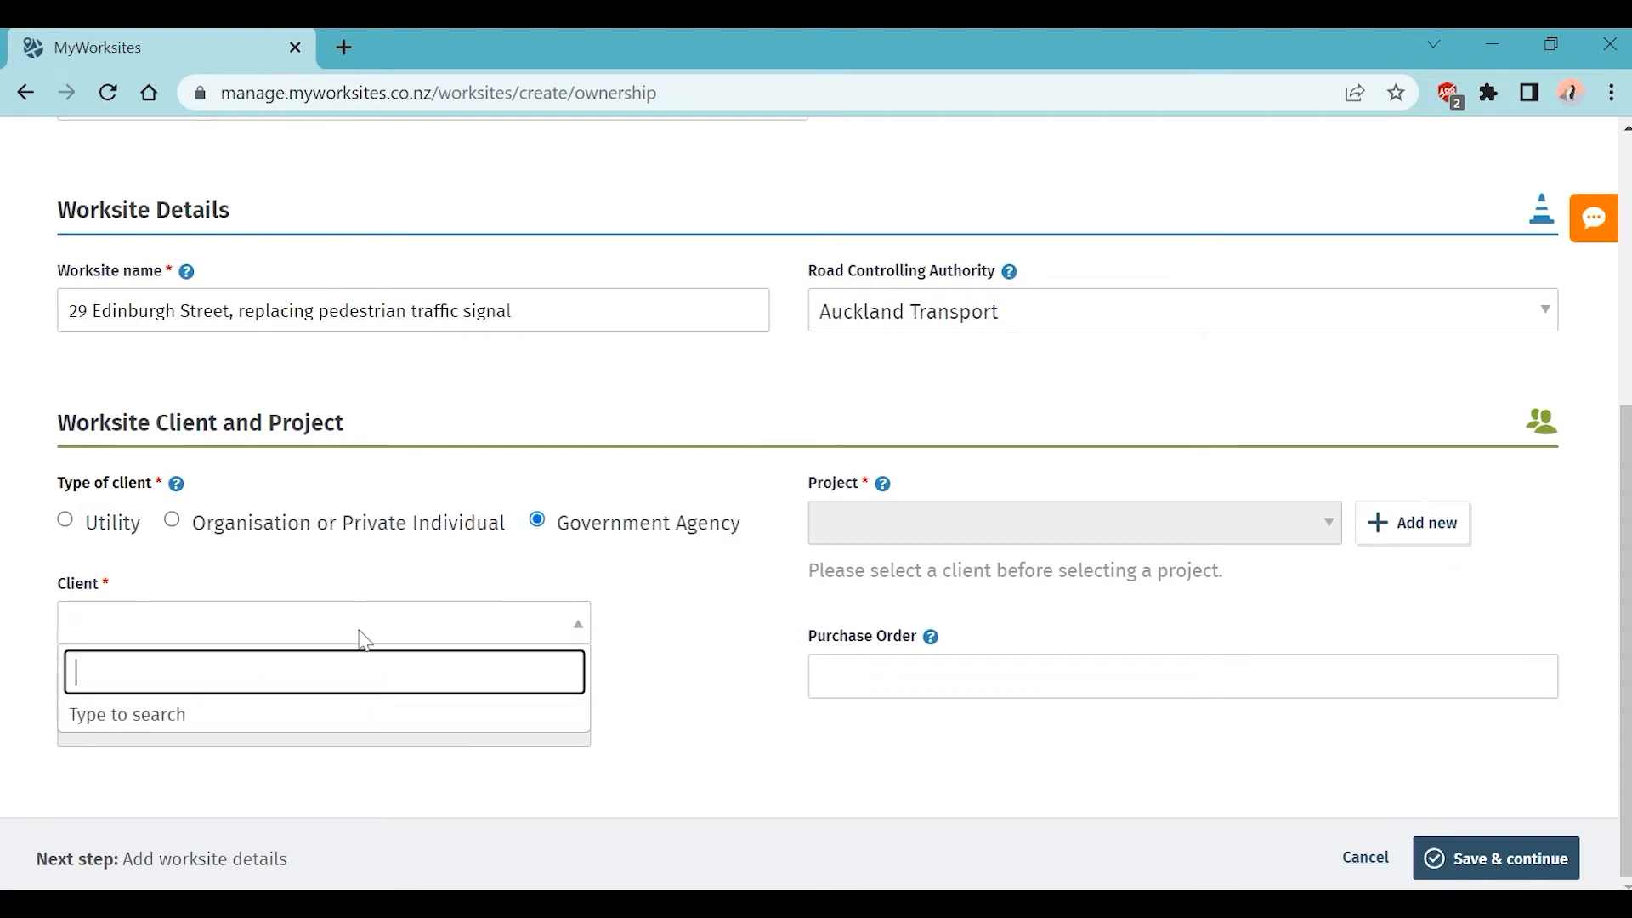
type("au")
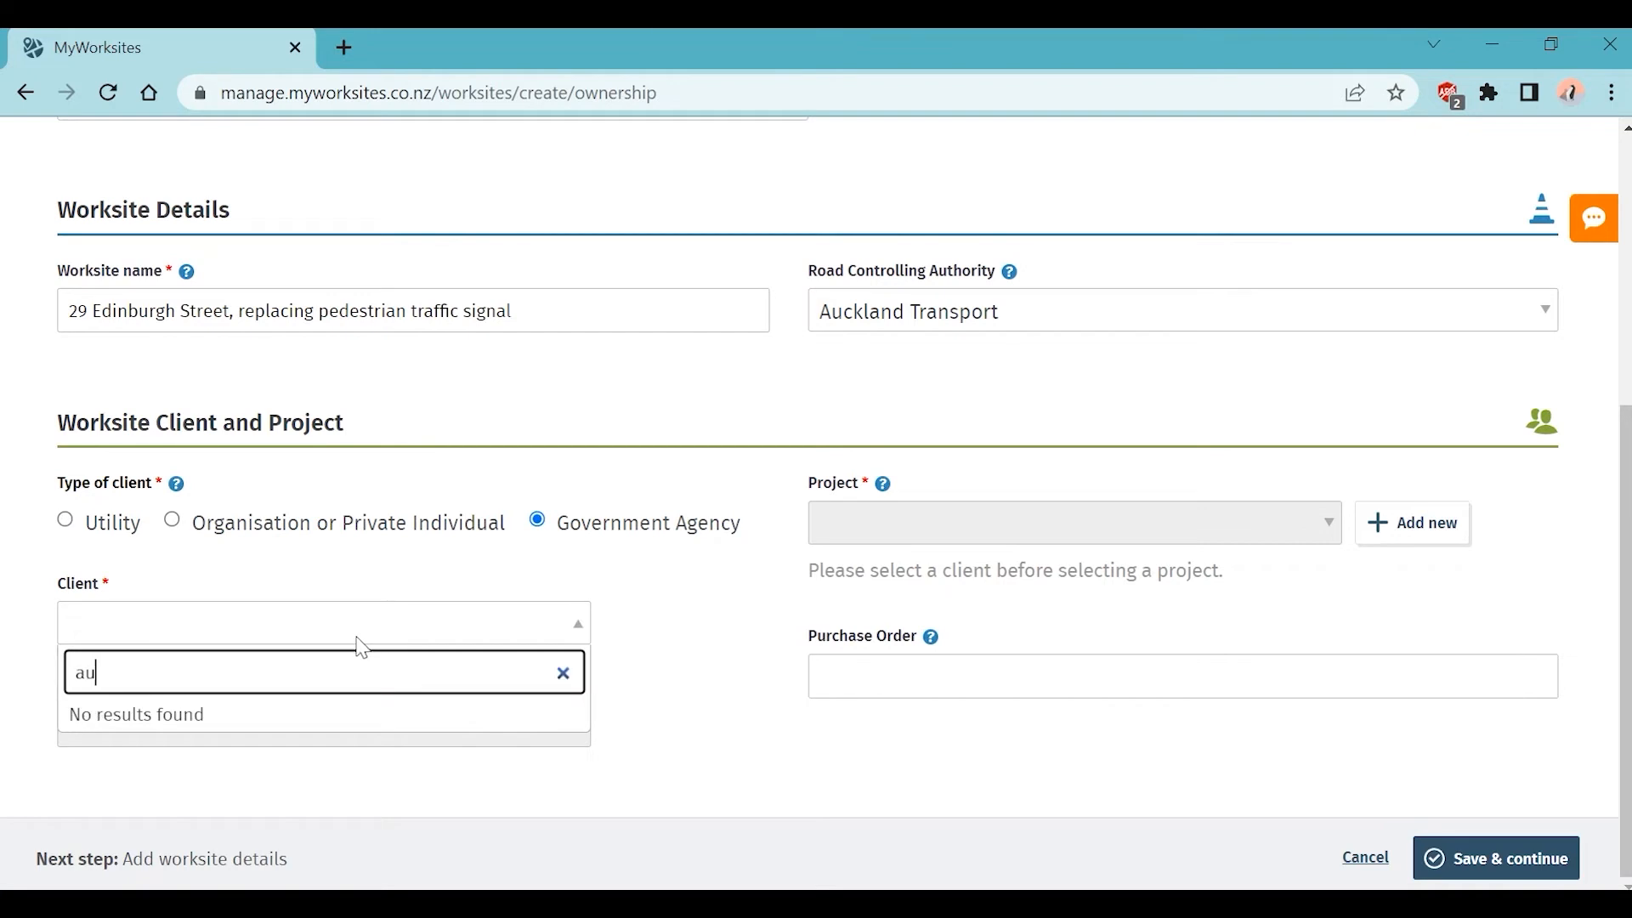
type("ck")
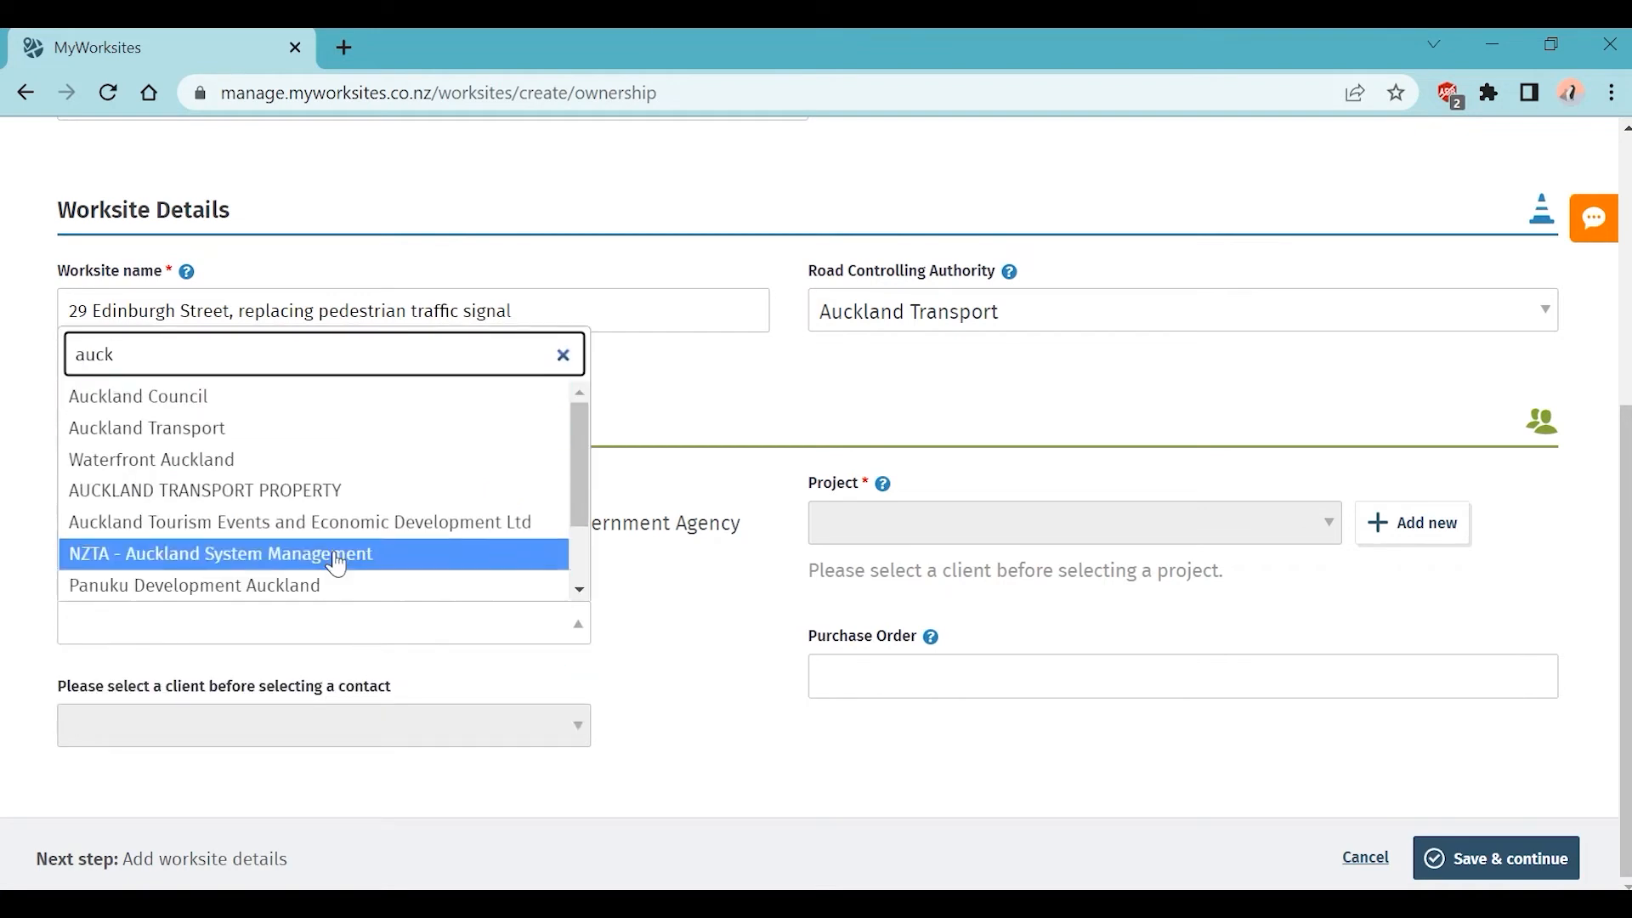
left_click(286, 432)
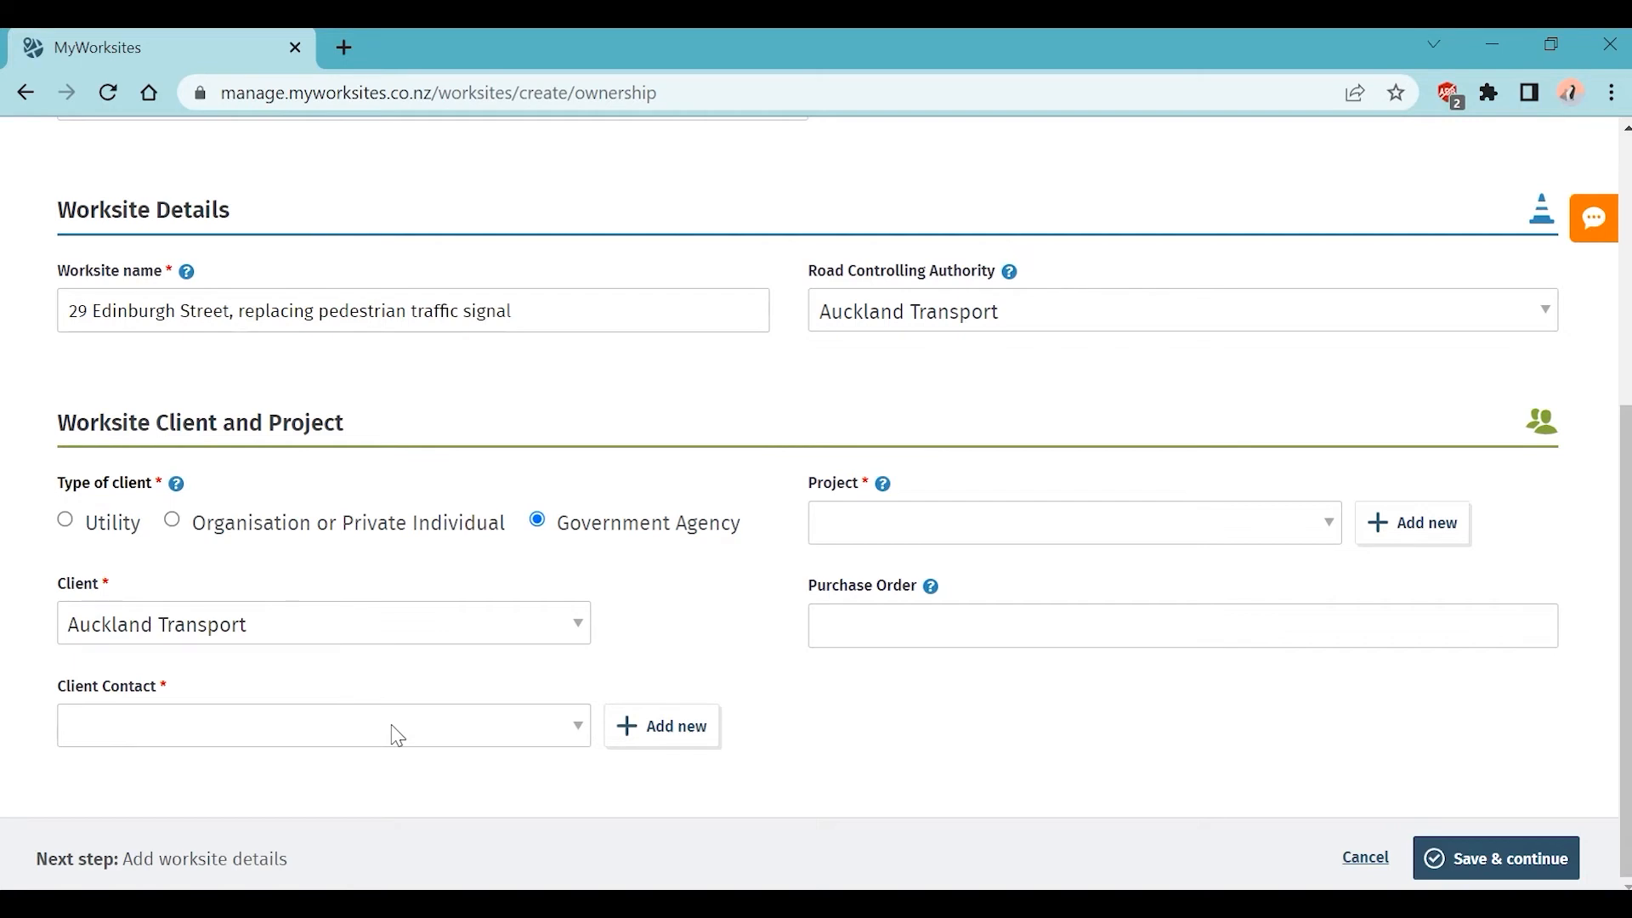
Step: Pick the matching client contact, then start adding a new contact
left_click(397, 737)
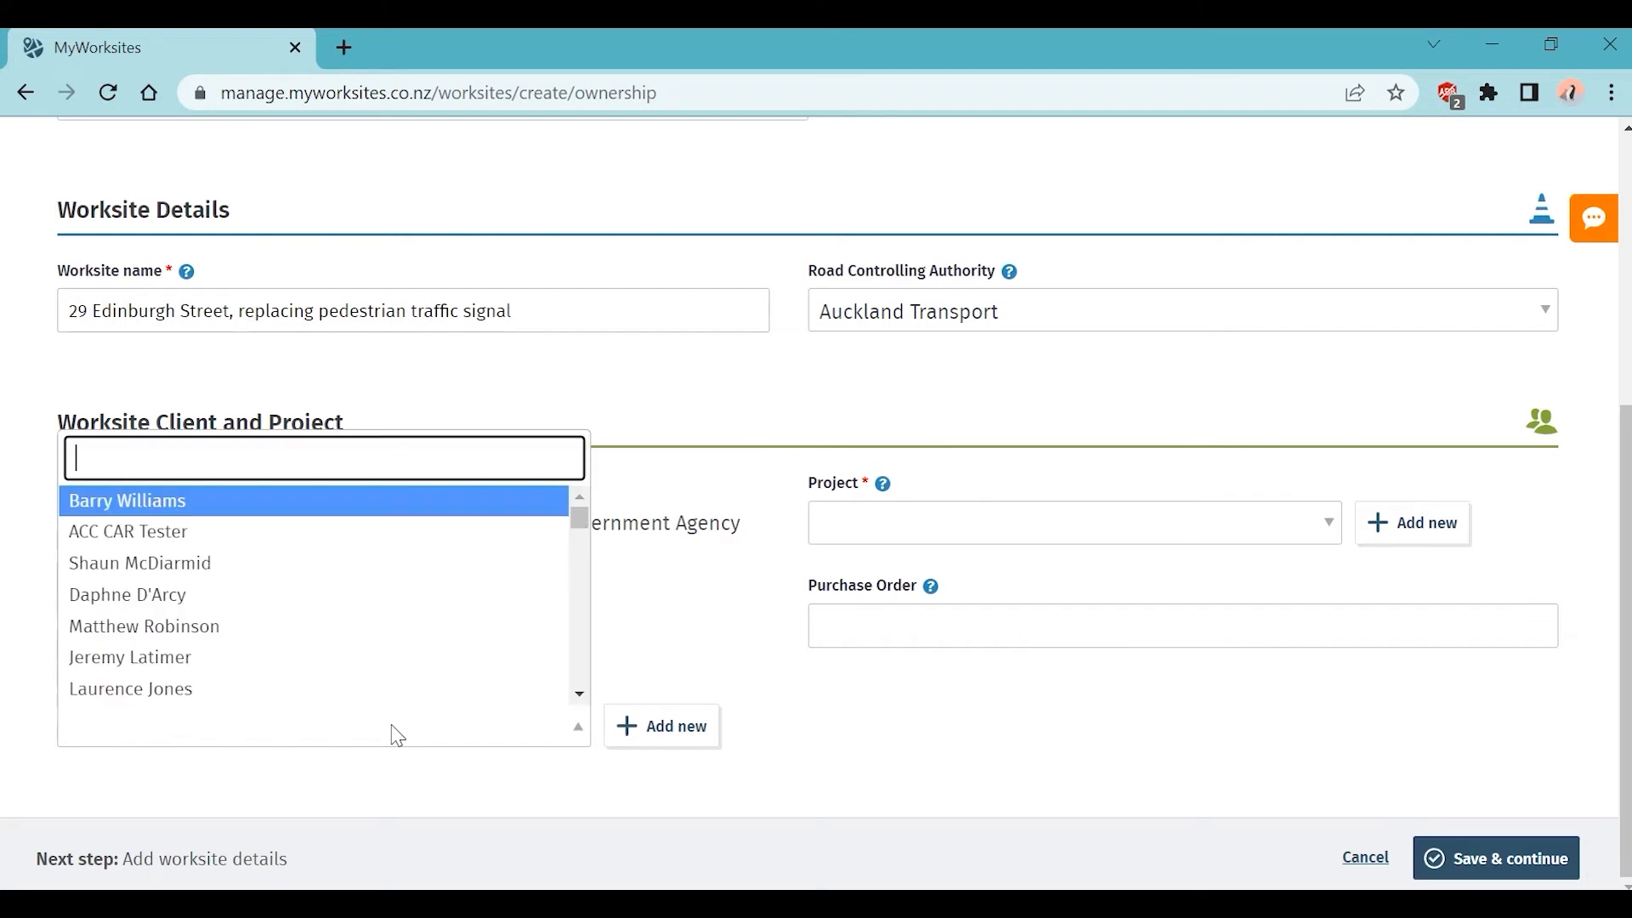
type("aly")
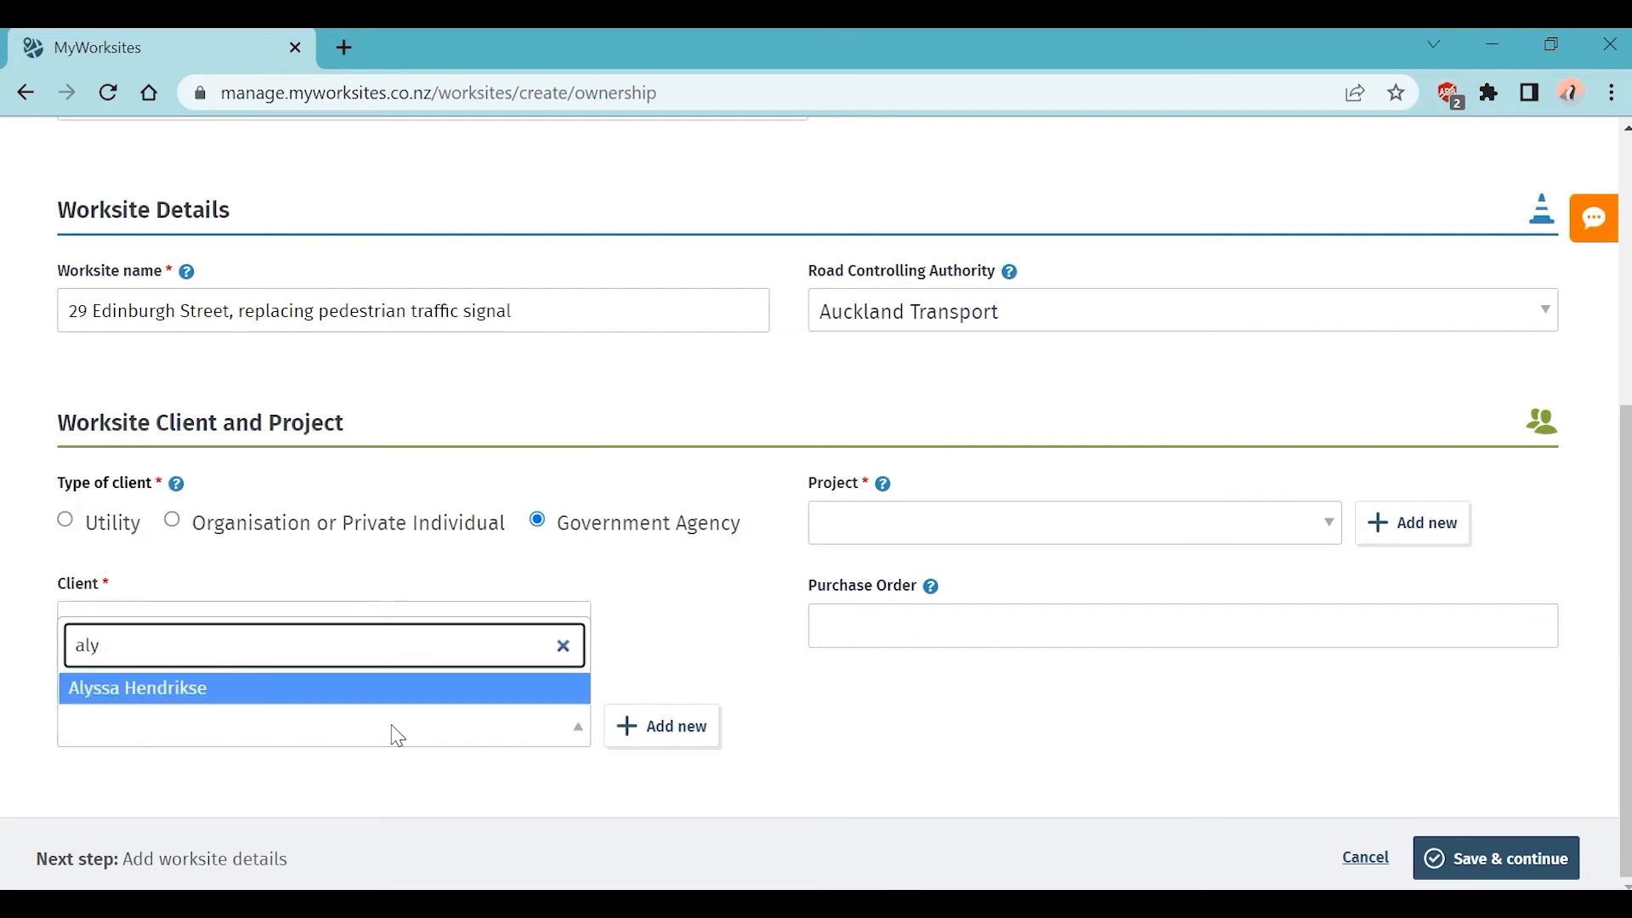
left_click(399, 691)
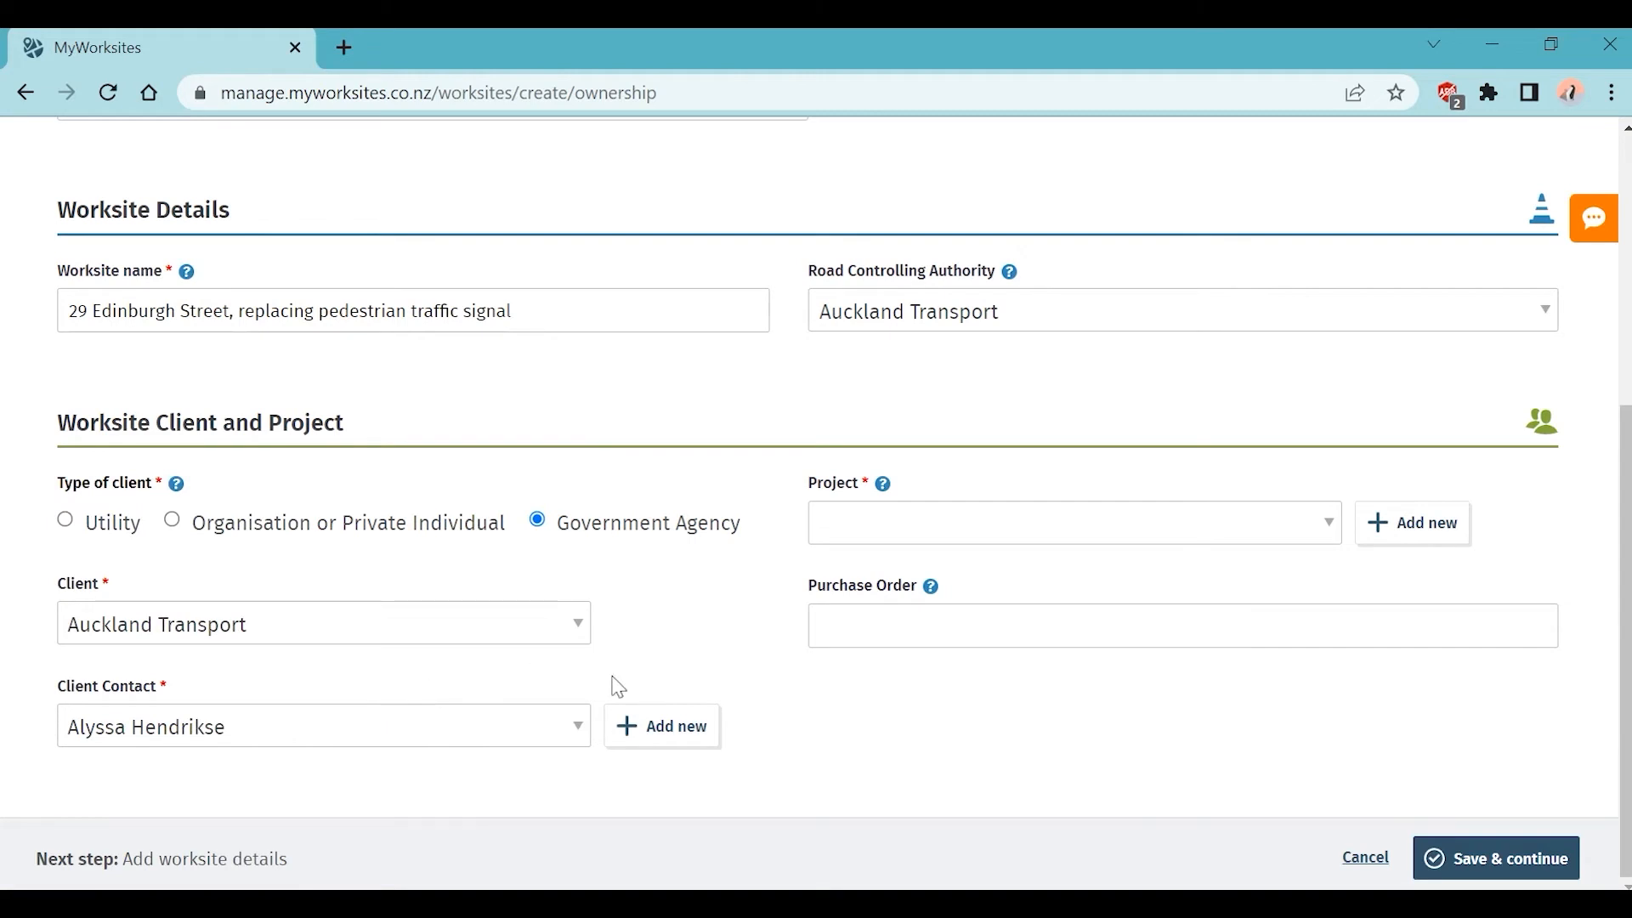
left_click(680, 736)
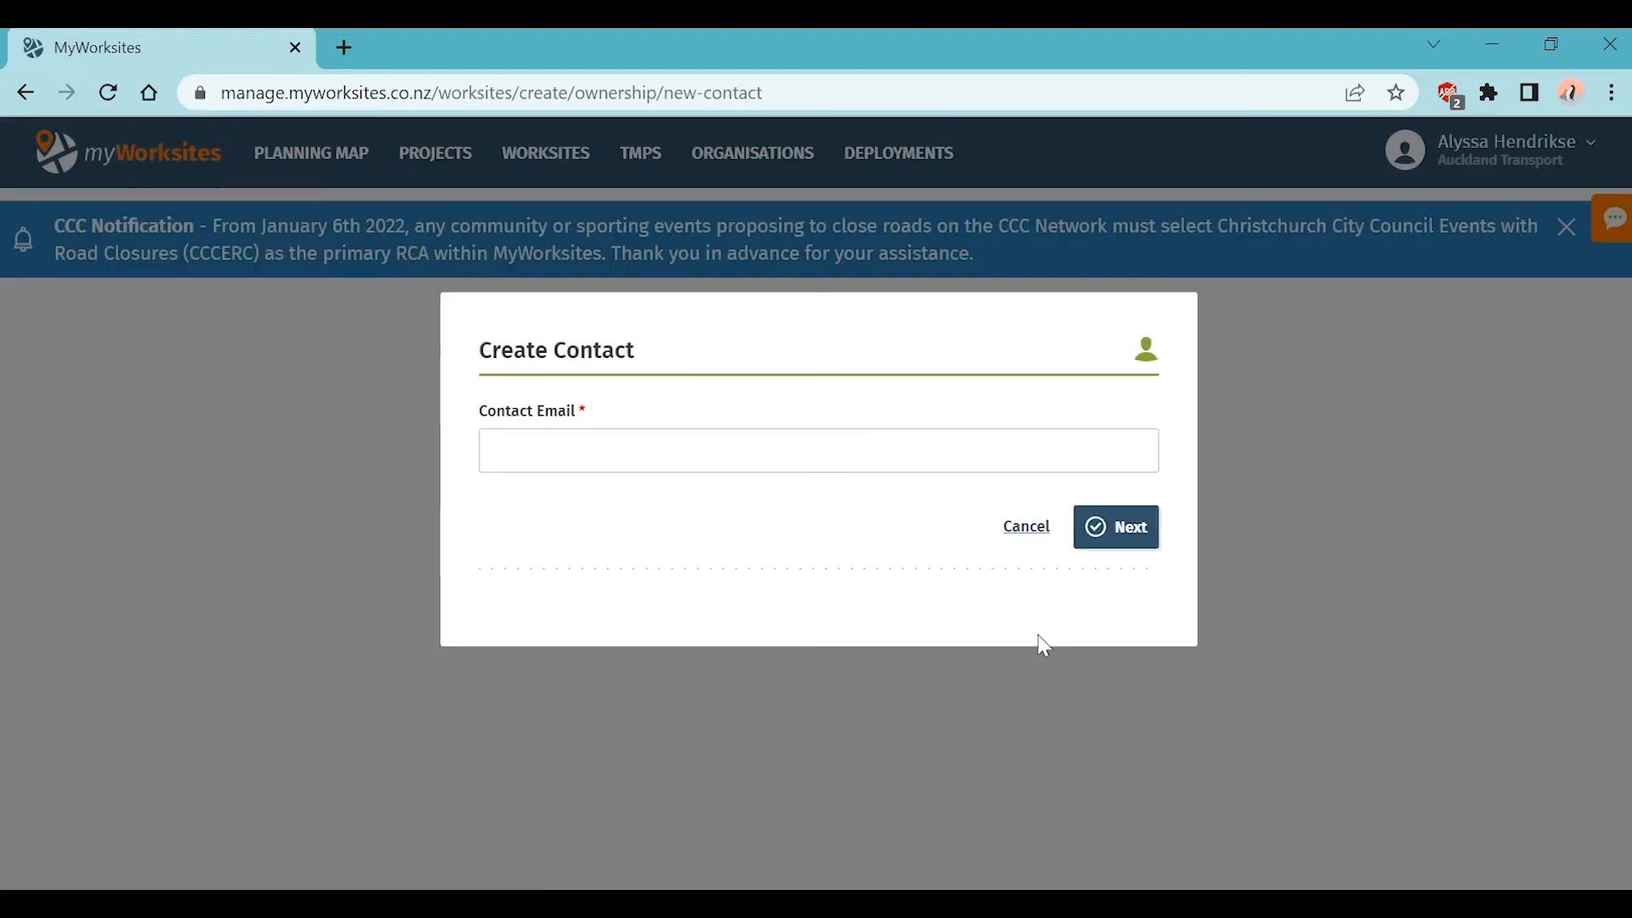
Step: Cancel the new contact and browse the Project list without choosing a project
left_click(1026, 528)
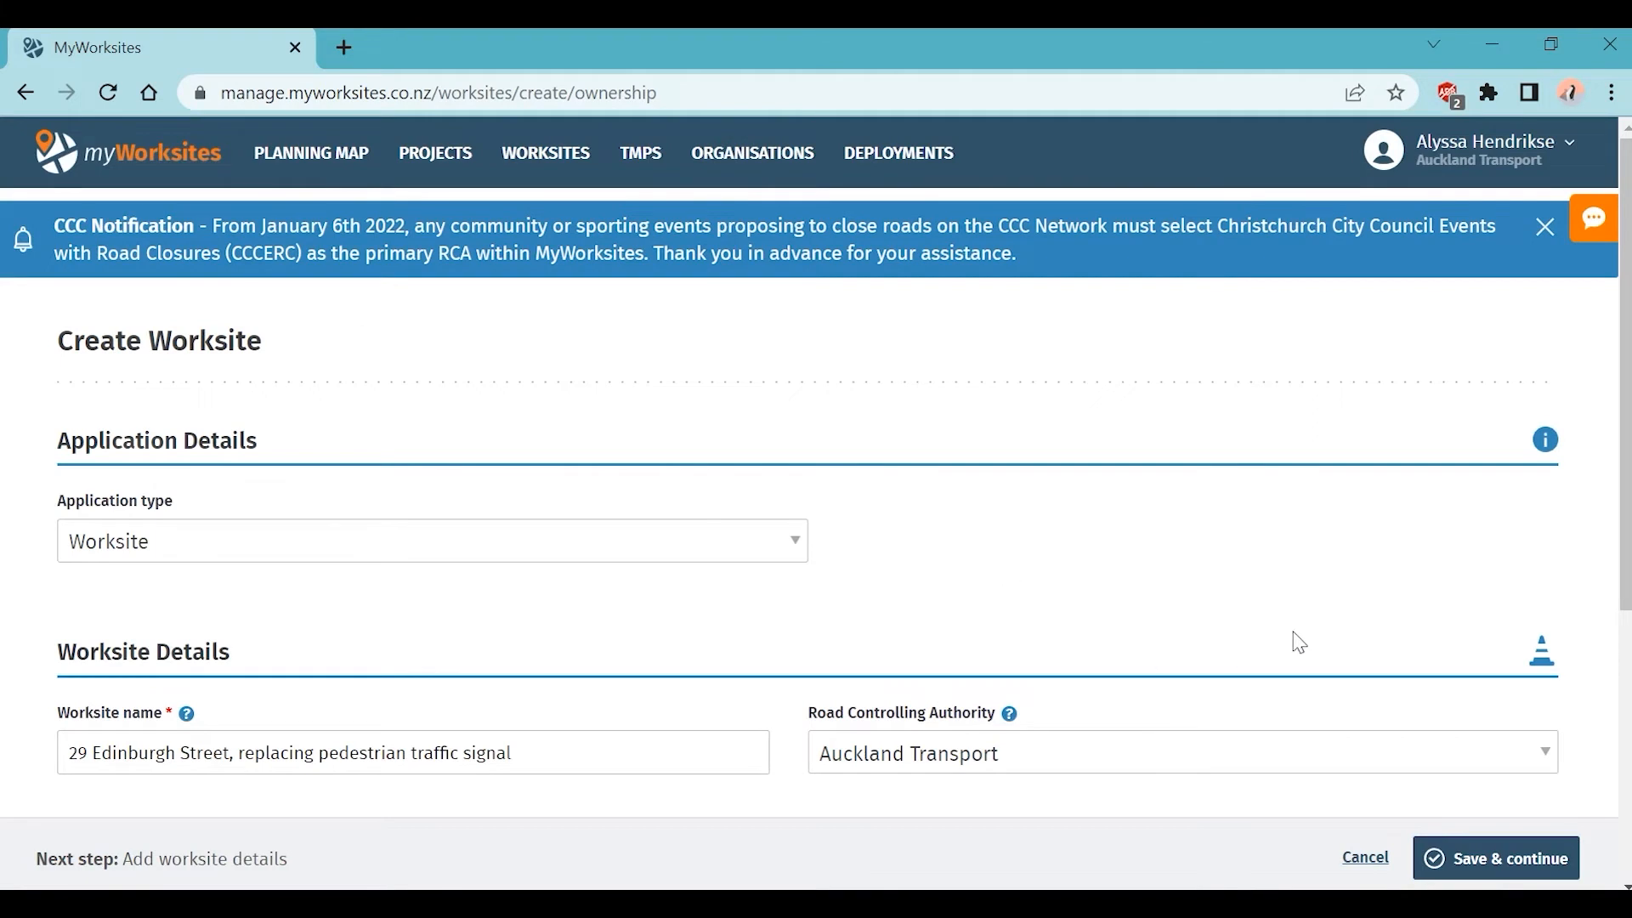
scroll(1299, 644, "down", 5)
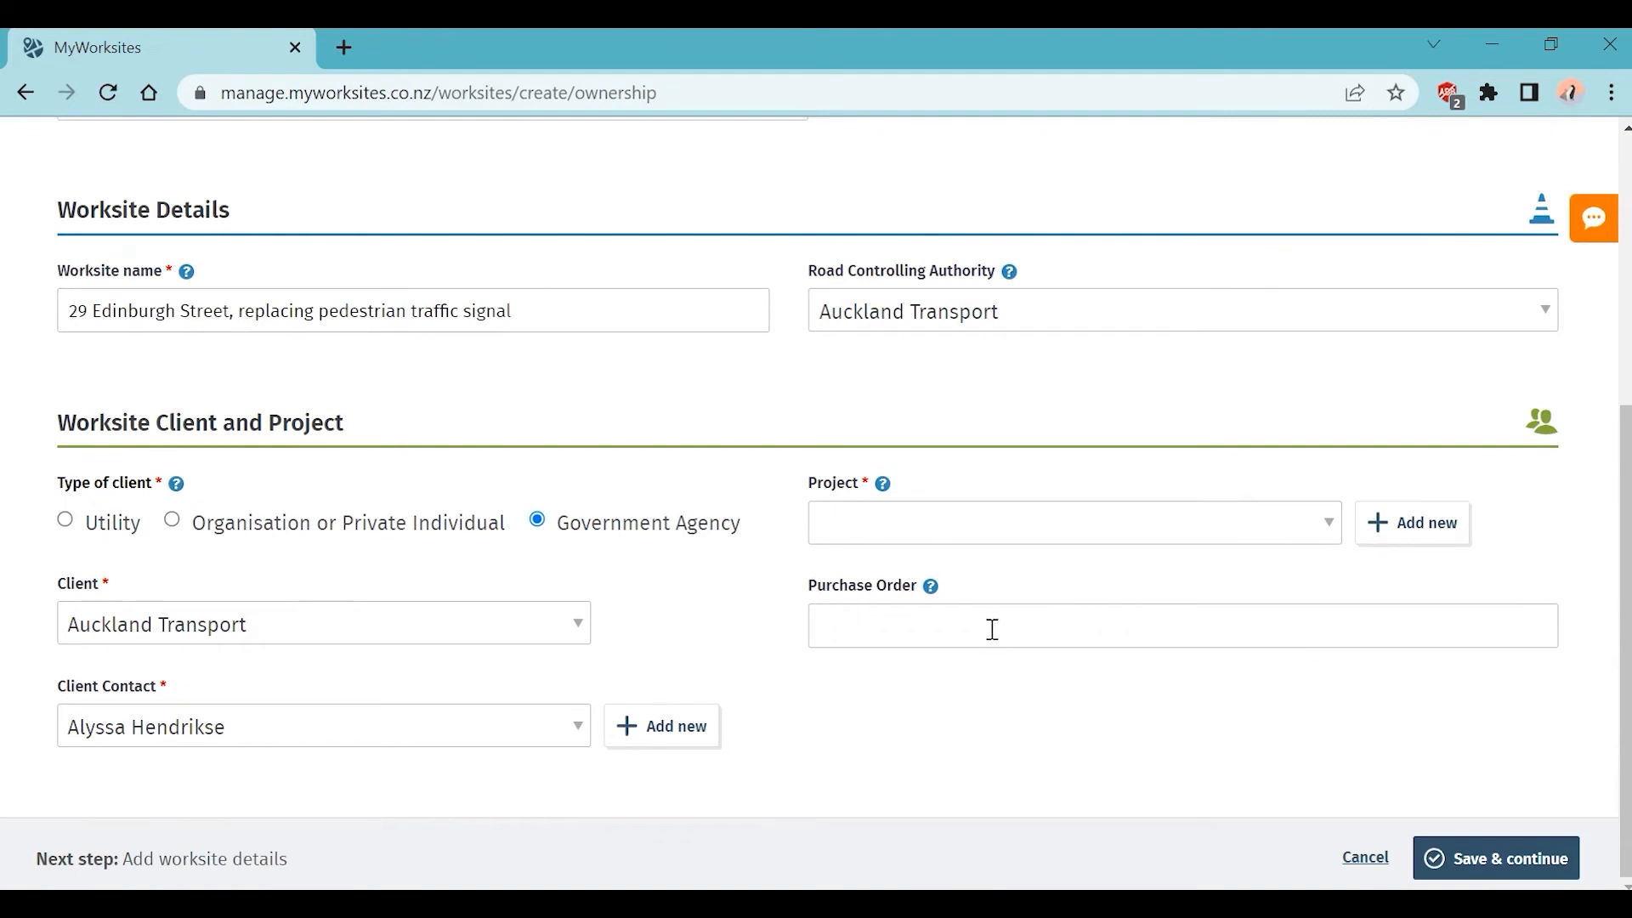
left_click(1334, 529)
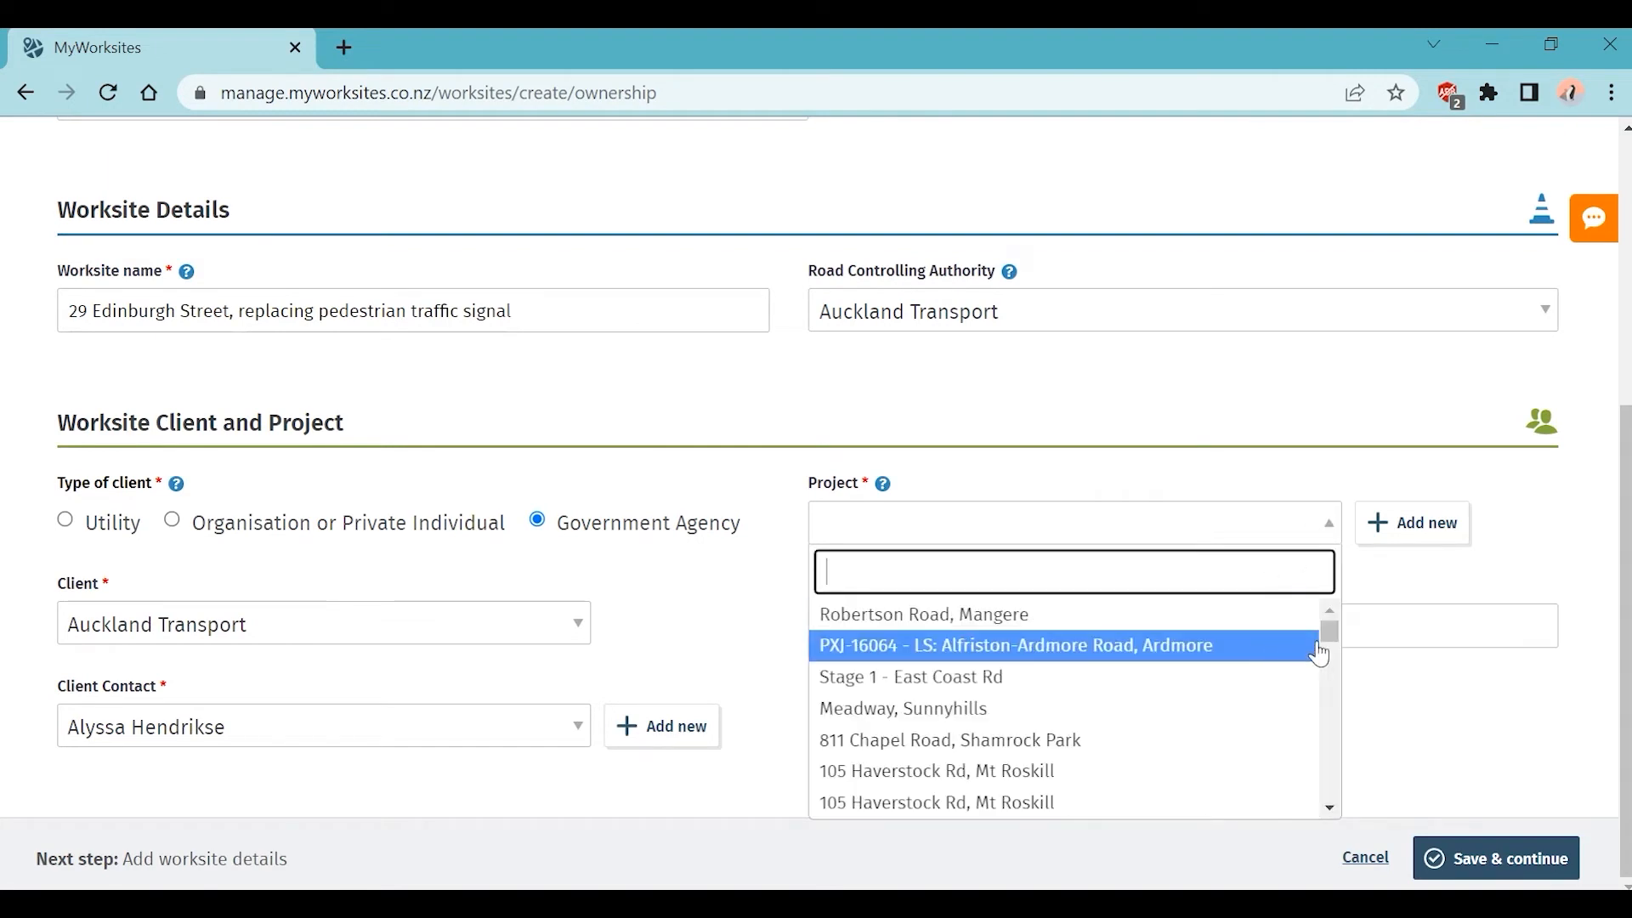
mouse_move(1325, 628)
left_mouse_down()
mouse_move(1326, 668)
mouse_move(1319, 627)
left_mouse_up()
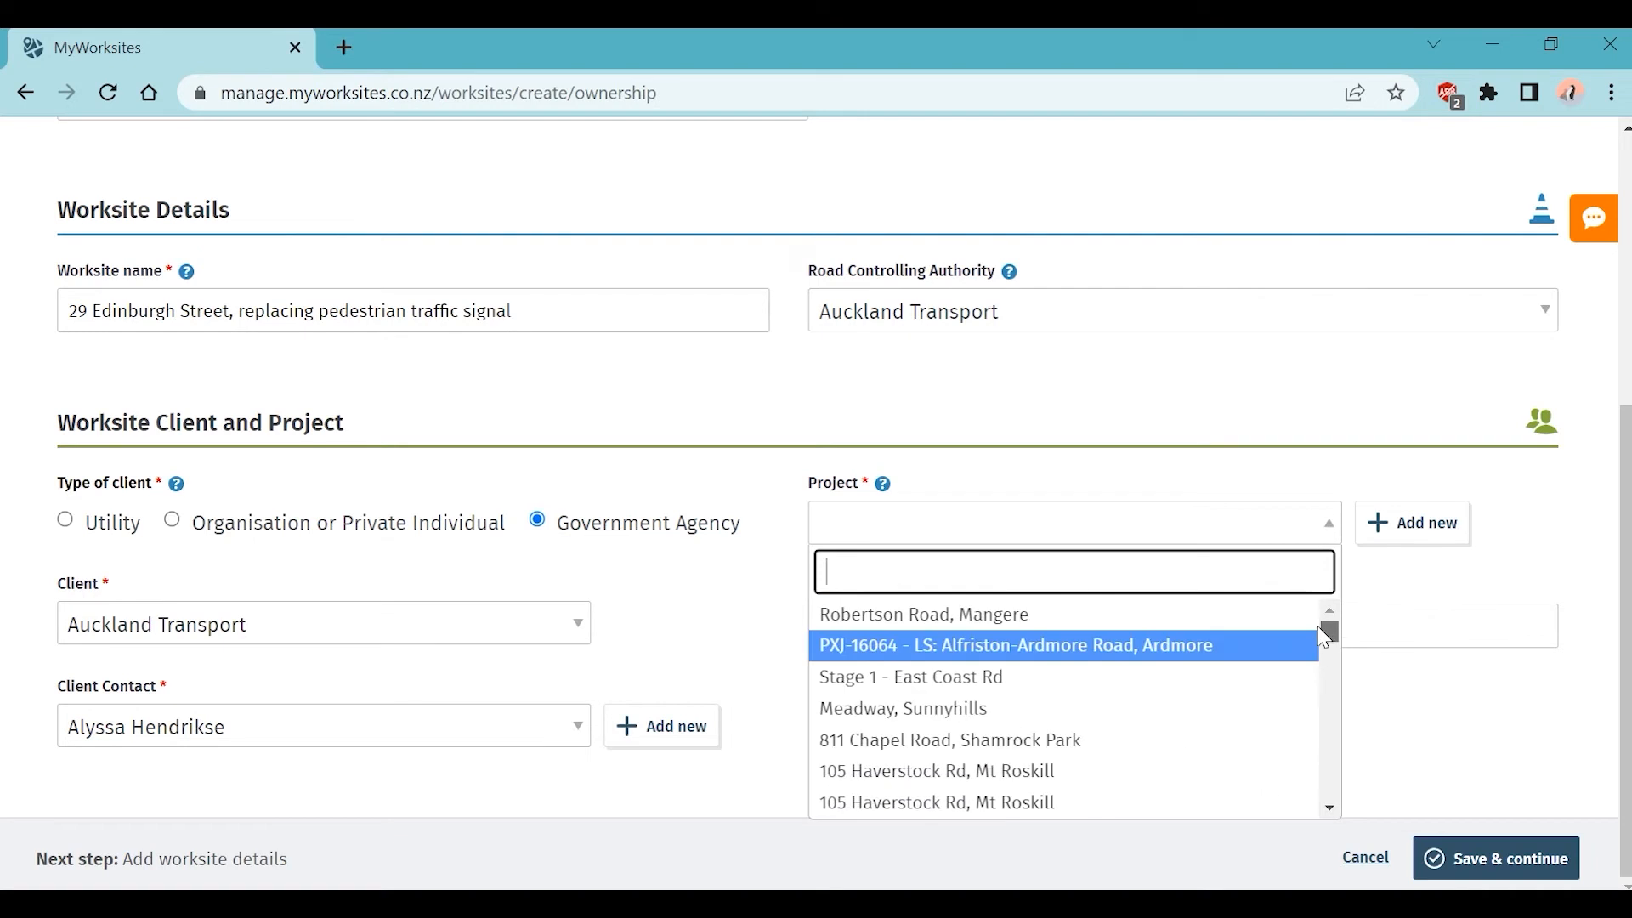
left_click(1452, 577)
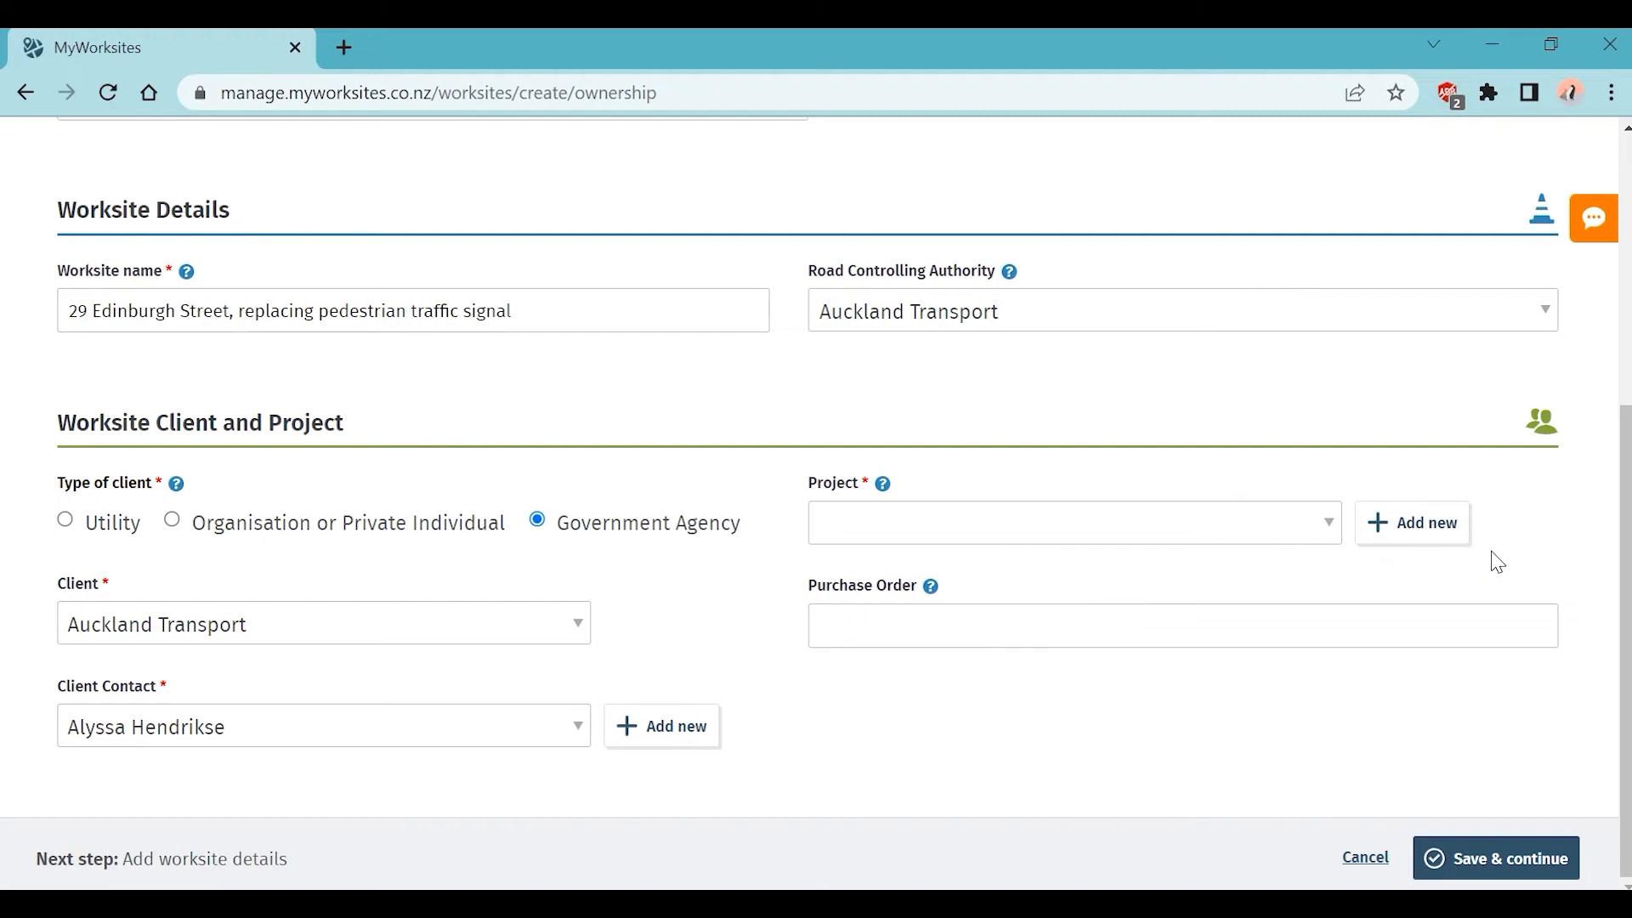
Step: Create and save project 'Replacing Pedestrian Traffic Signals Along Edinburgh Street', reference 5667, with its summary
left_click(1439, 541)
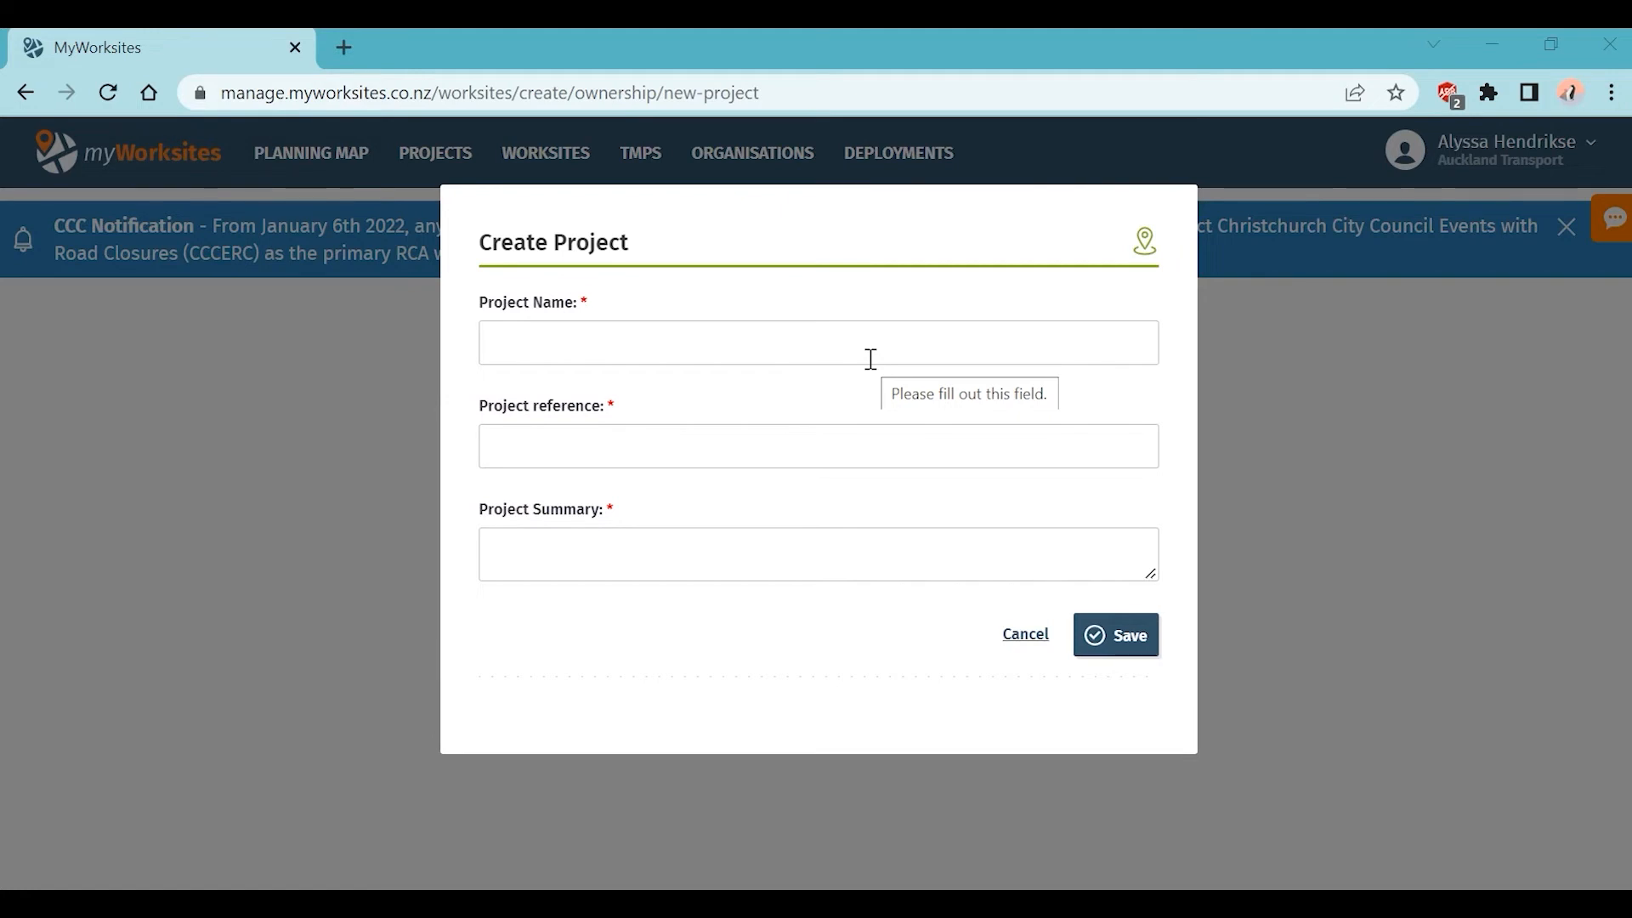
left_click(754, 338)
type("Replacing Pede")
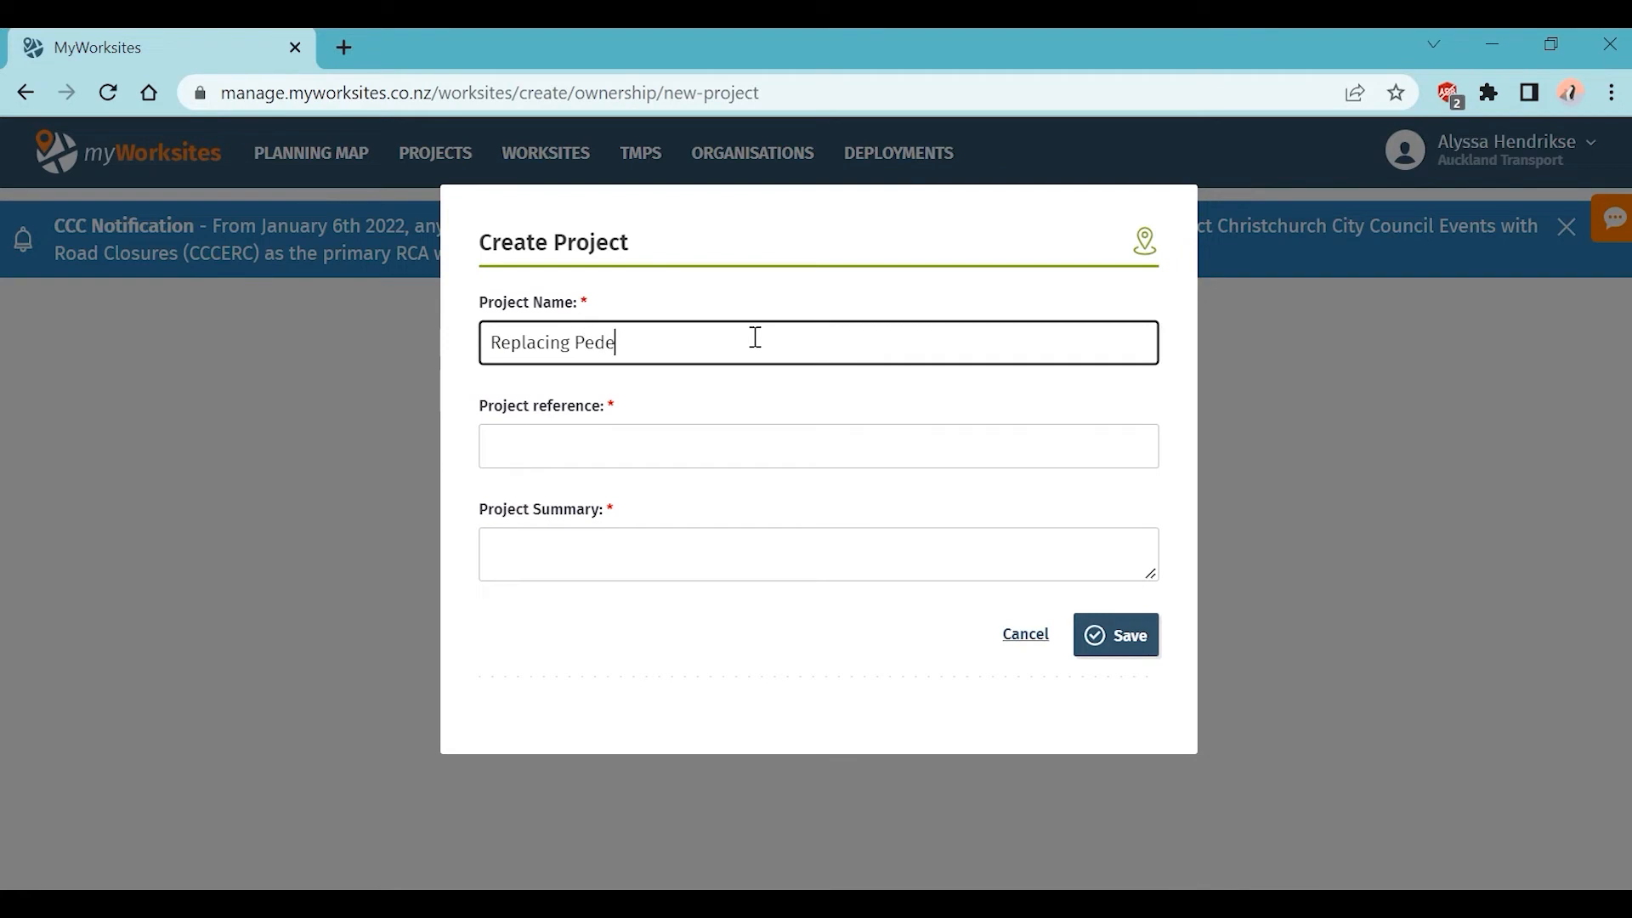
type("strian Traffic Signals Along")
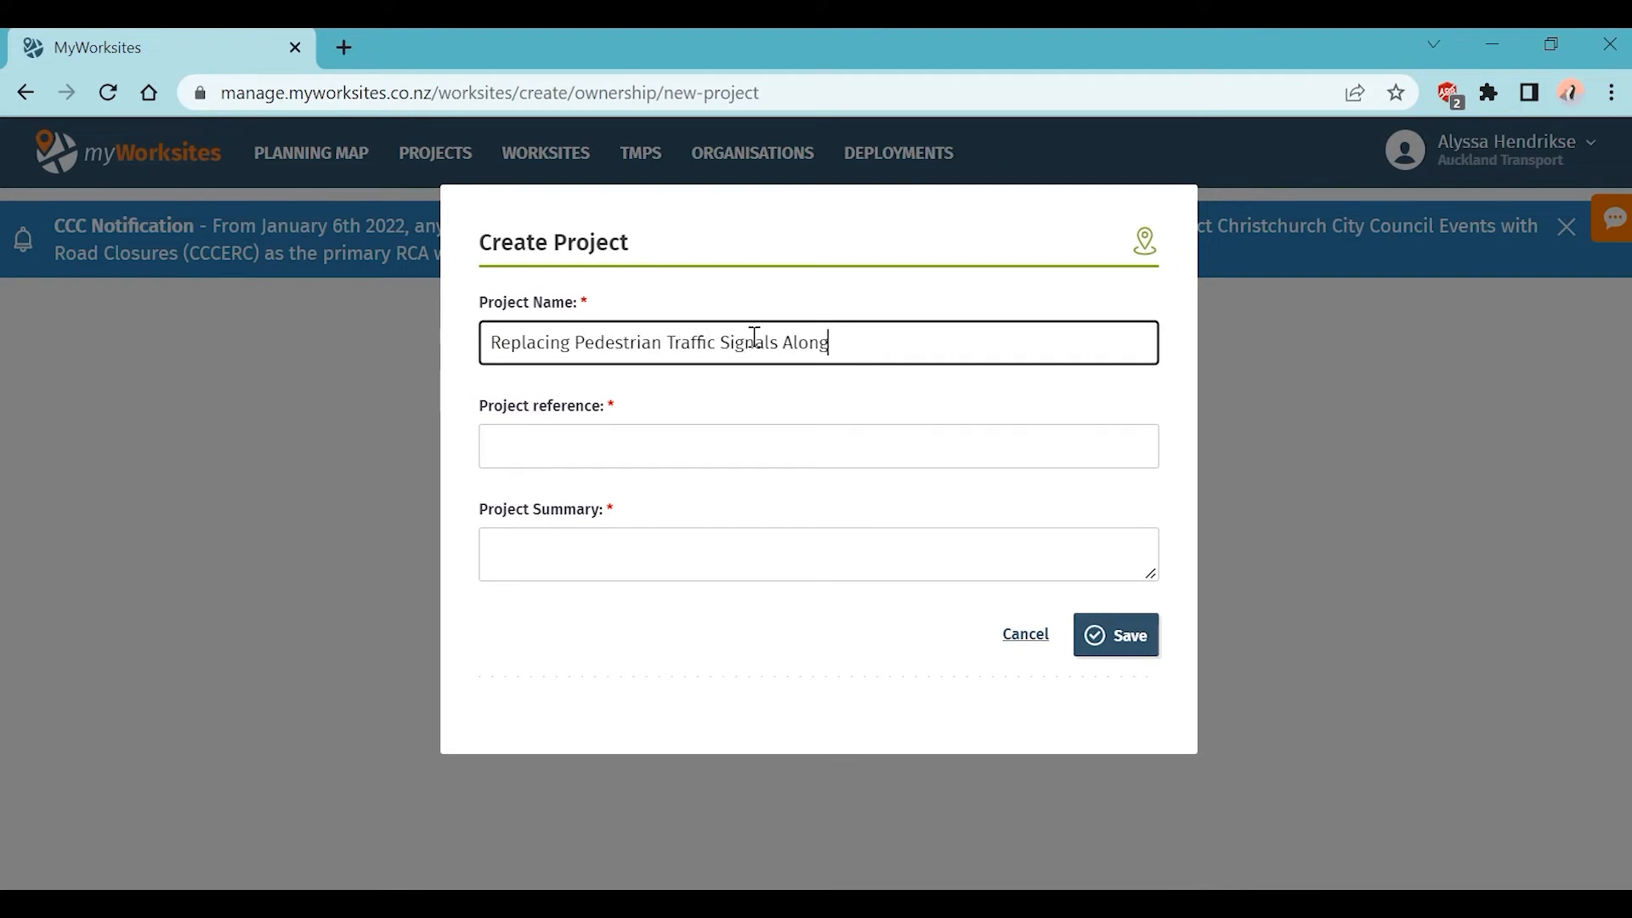
type(" Edinburgh Street")
left_click(672, 452)
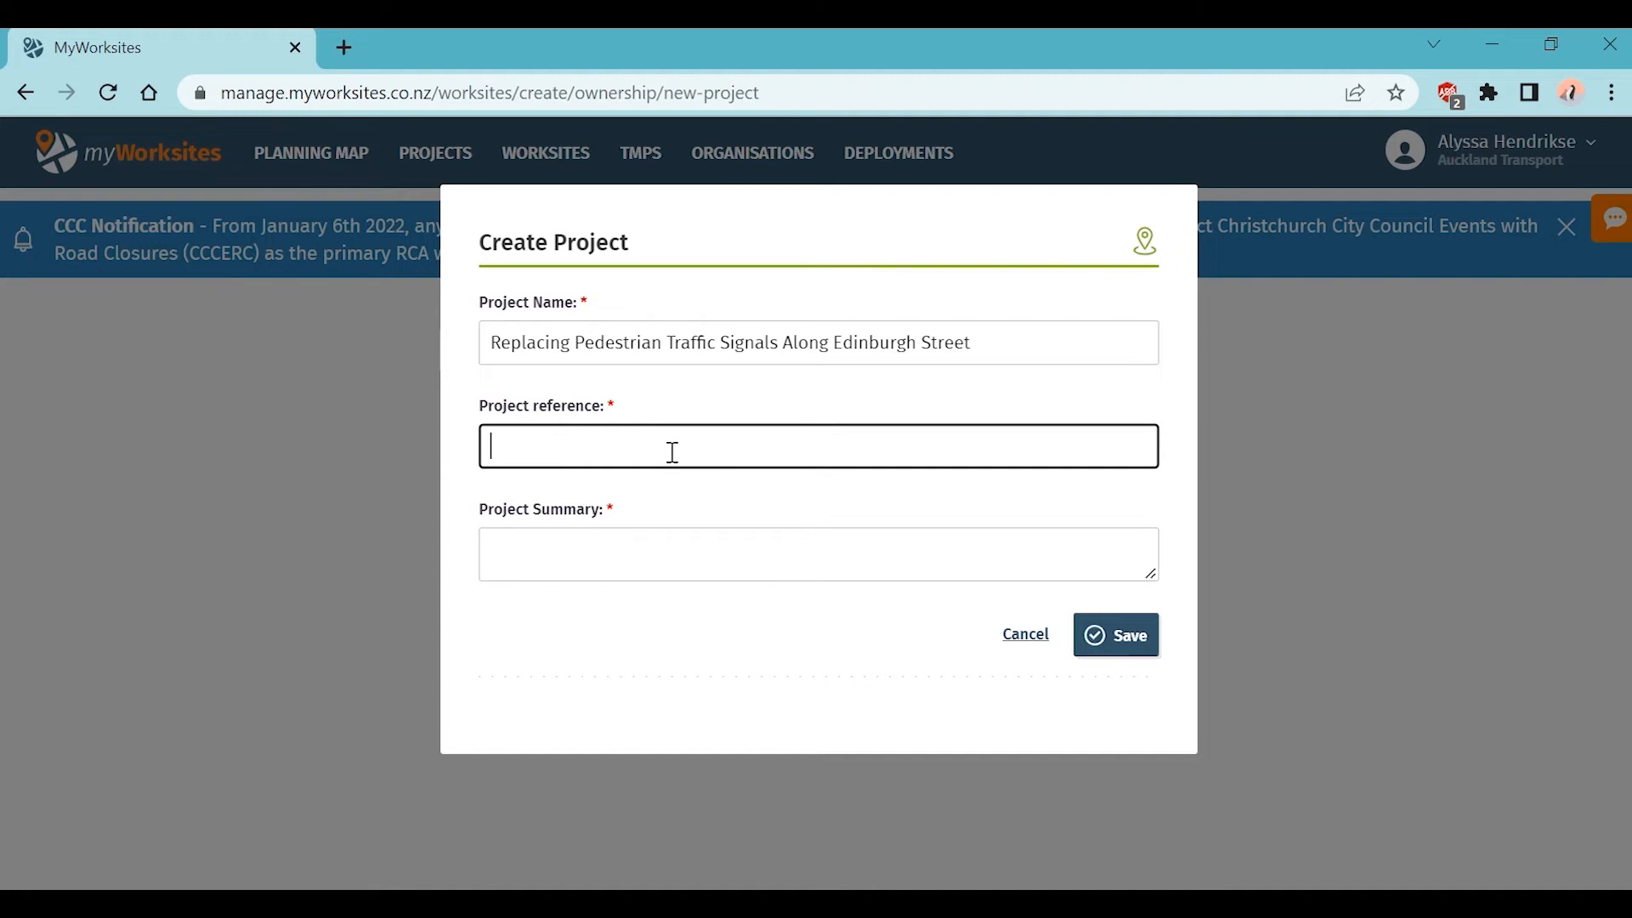
type("5667")
left_click(688, 548)
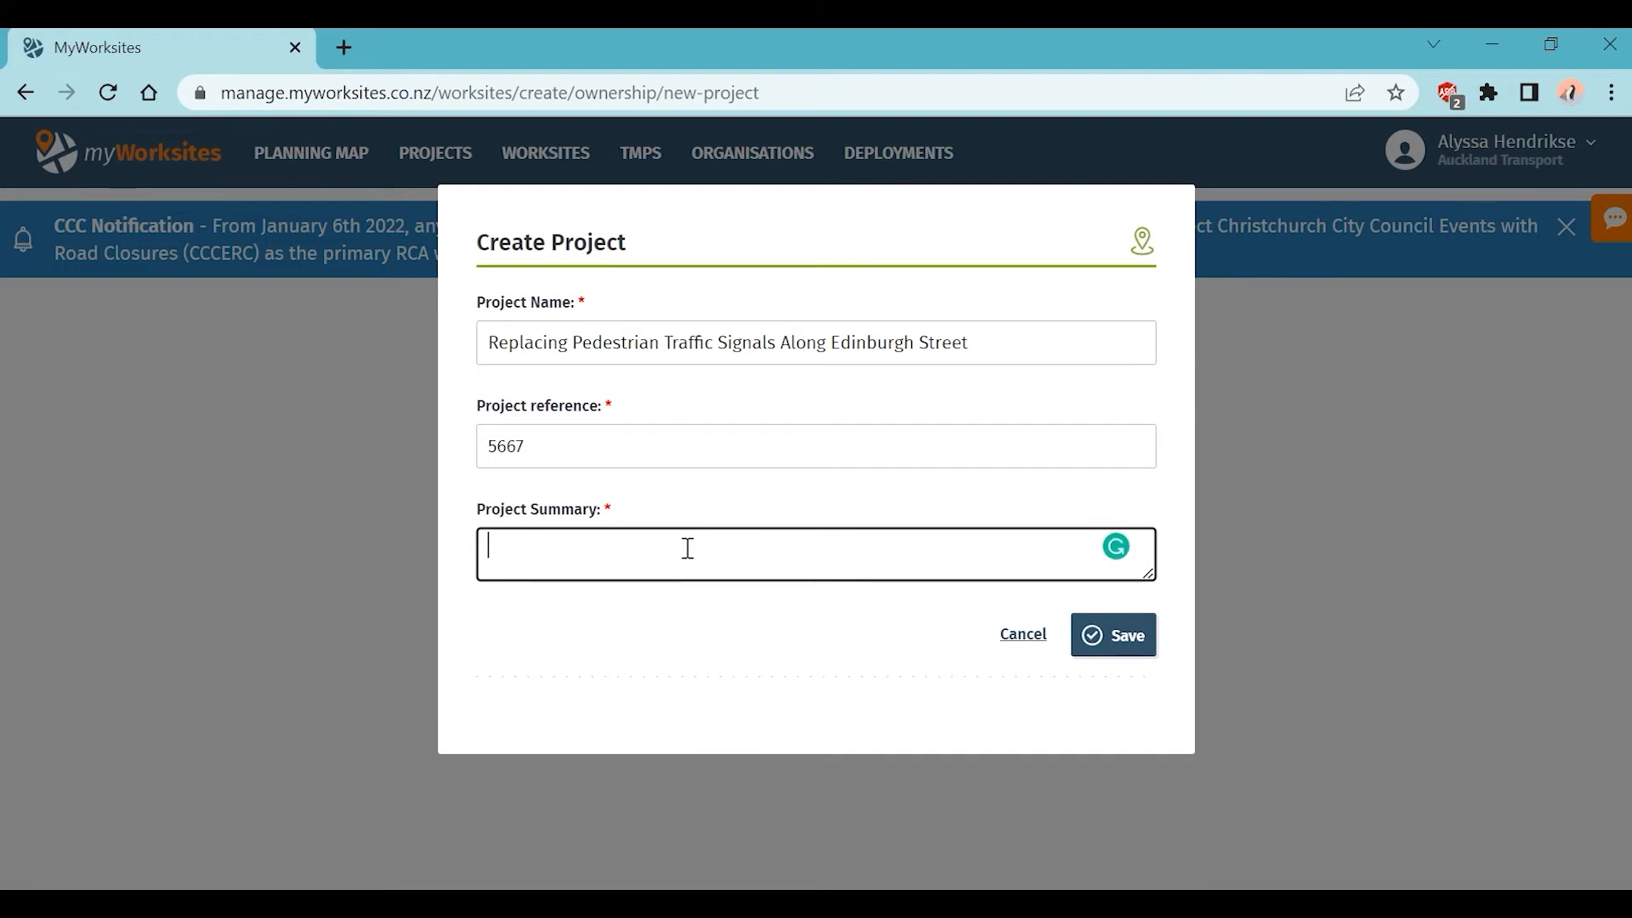
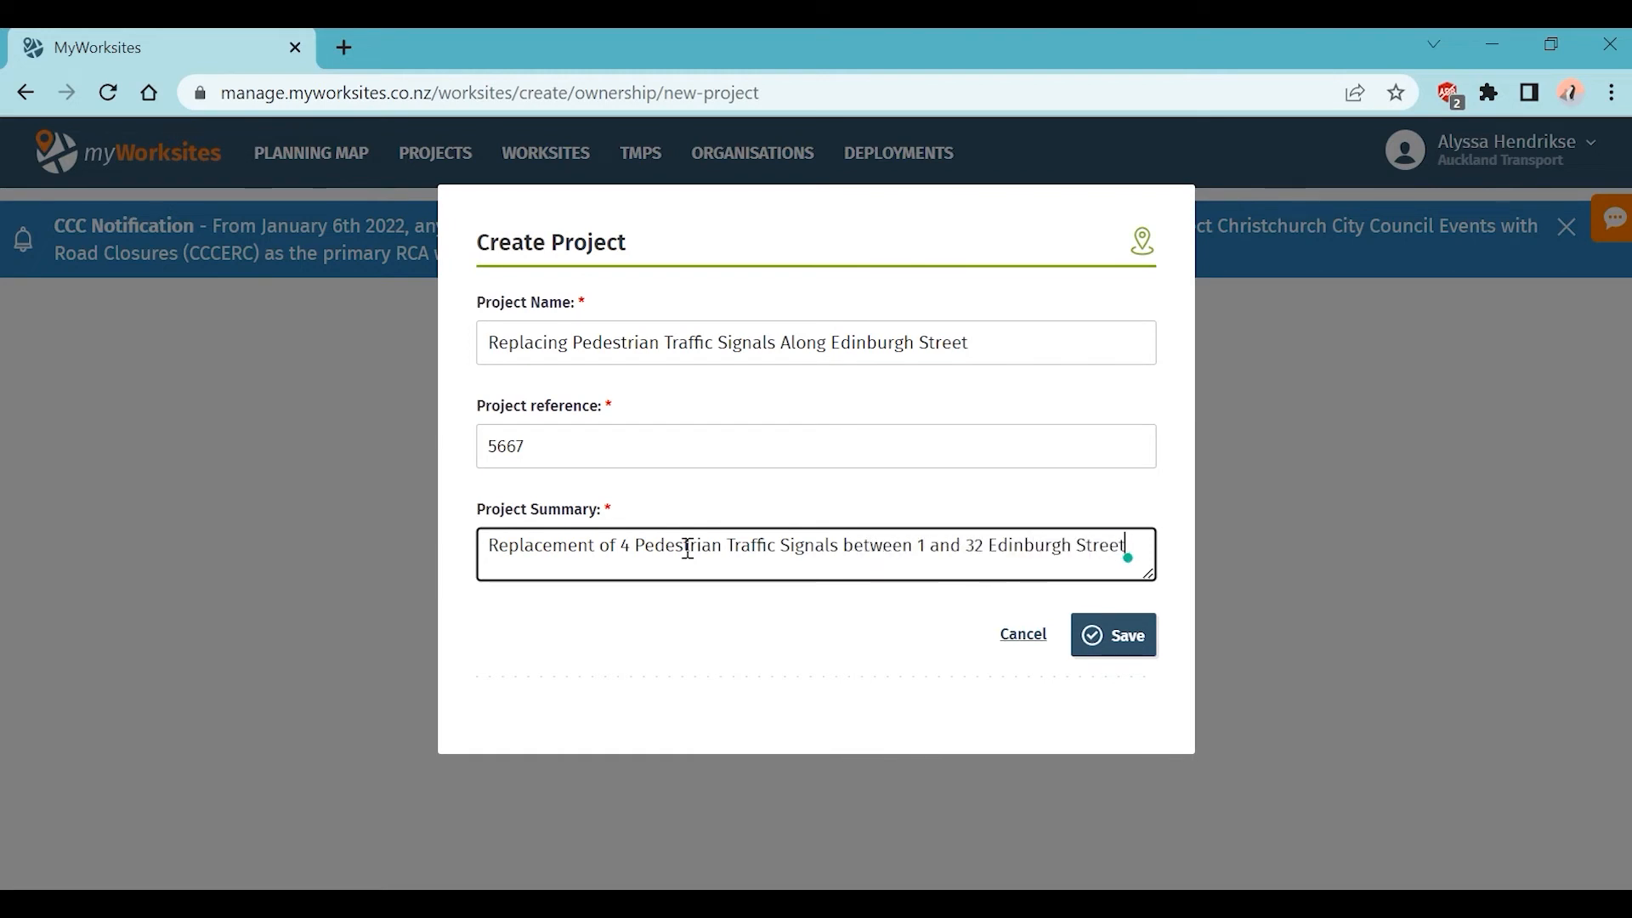
left_click(1131, 646)
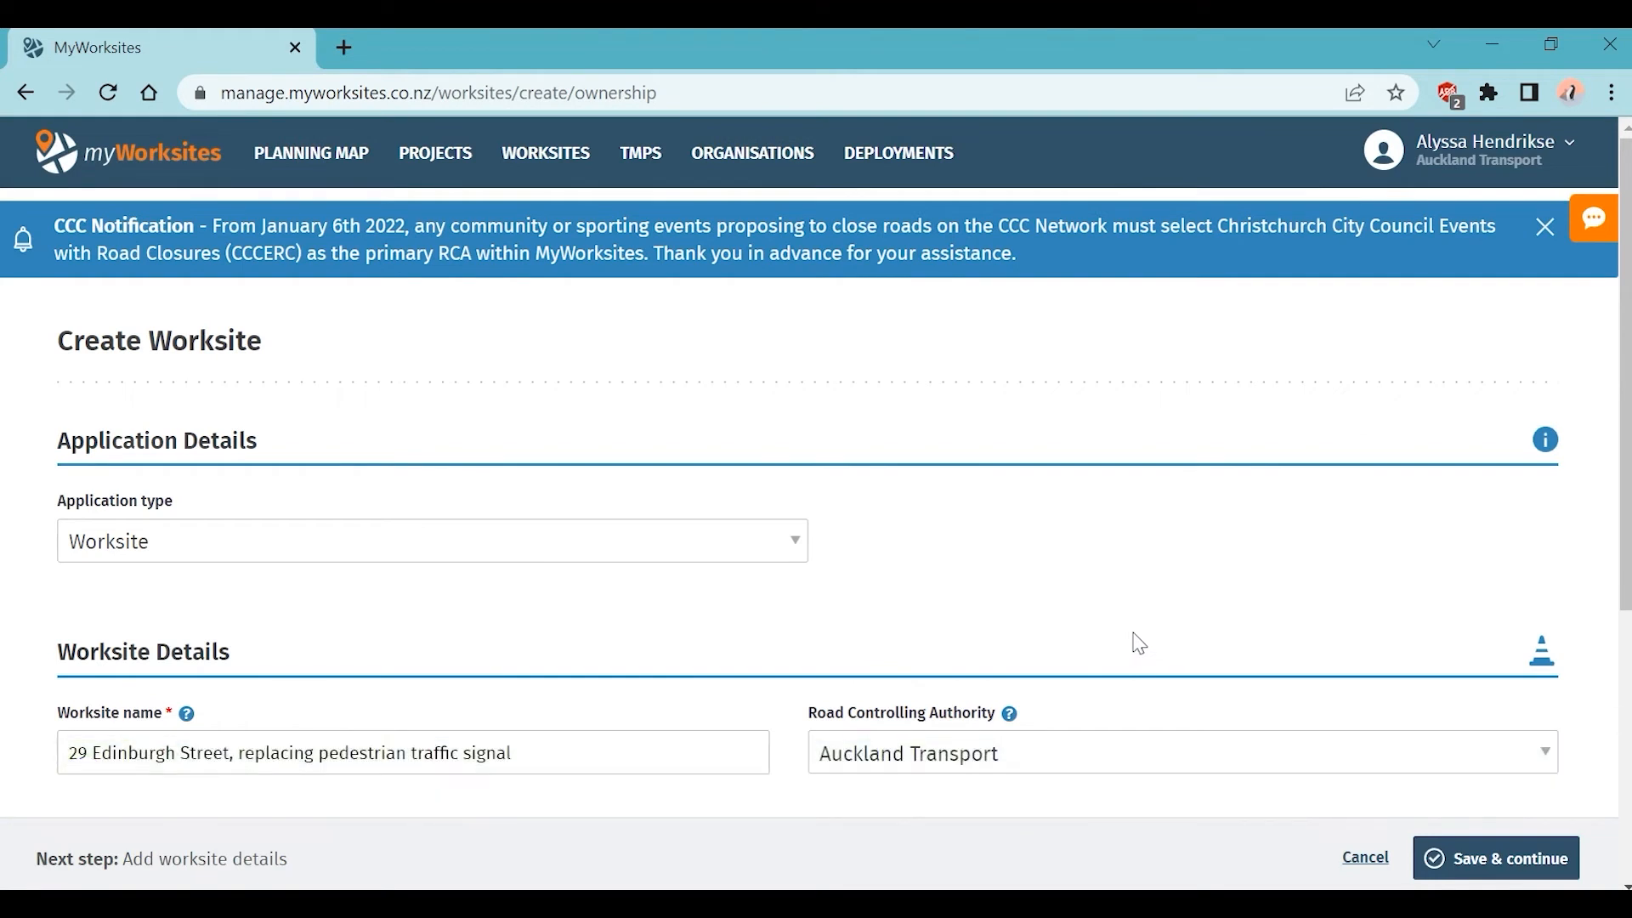
Step: Scroll down the Create Worksite form toward Save & continue
scroll(1455, 592, "down", 5)
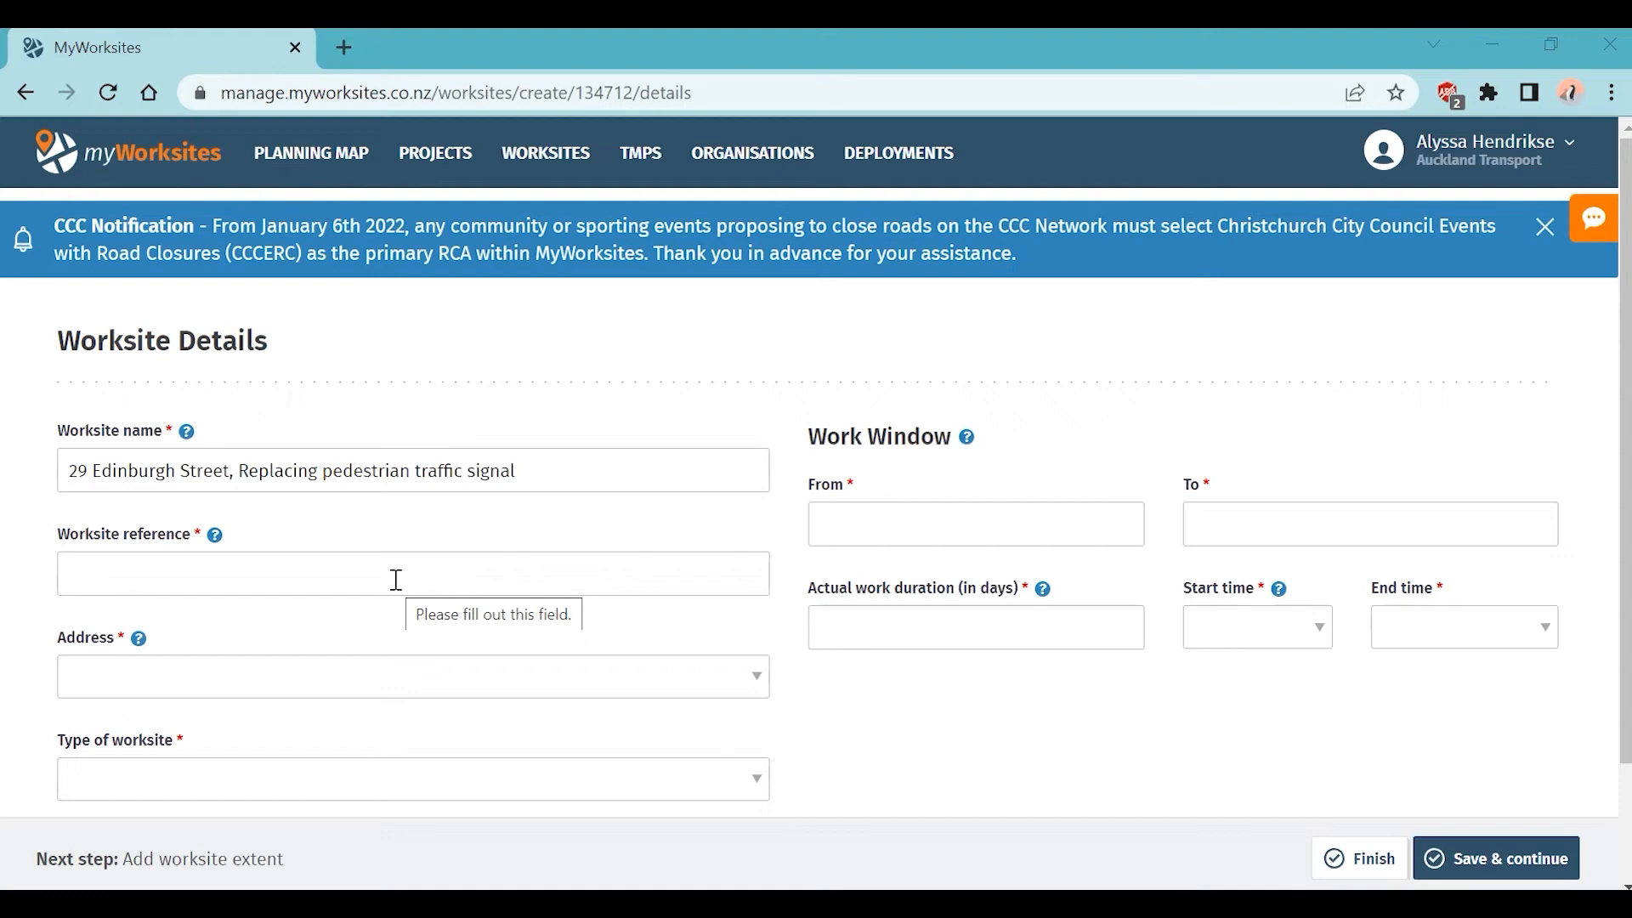
left_click(396, 580)
type("015667")
left_click(784, 636)
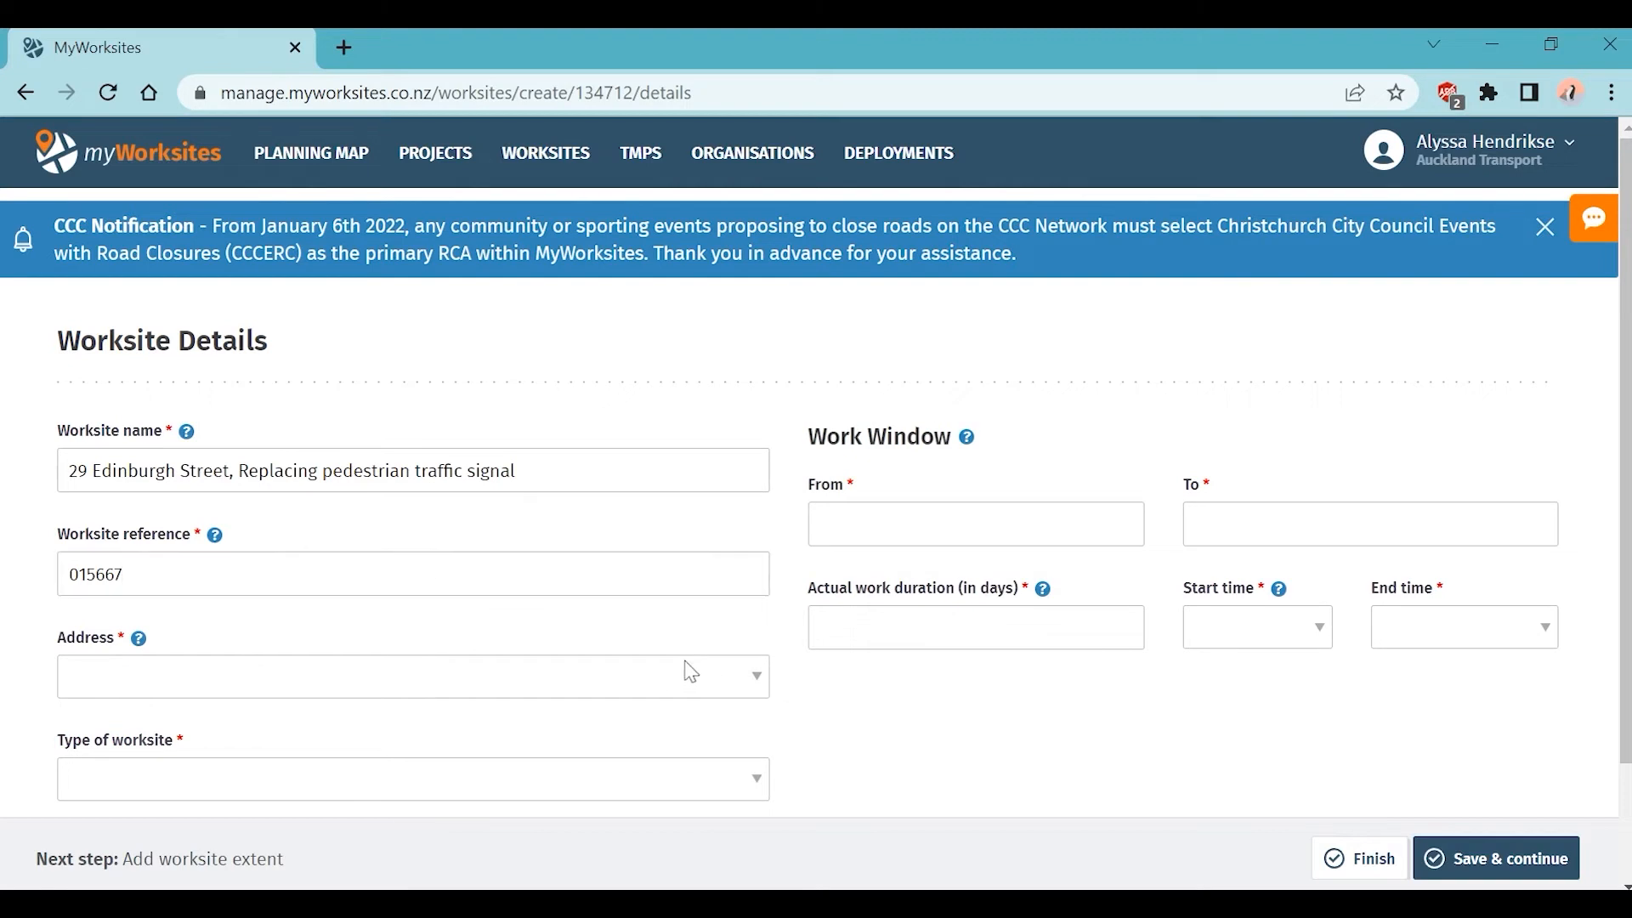
left_click(212, 688)
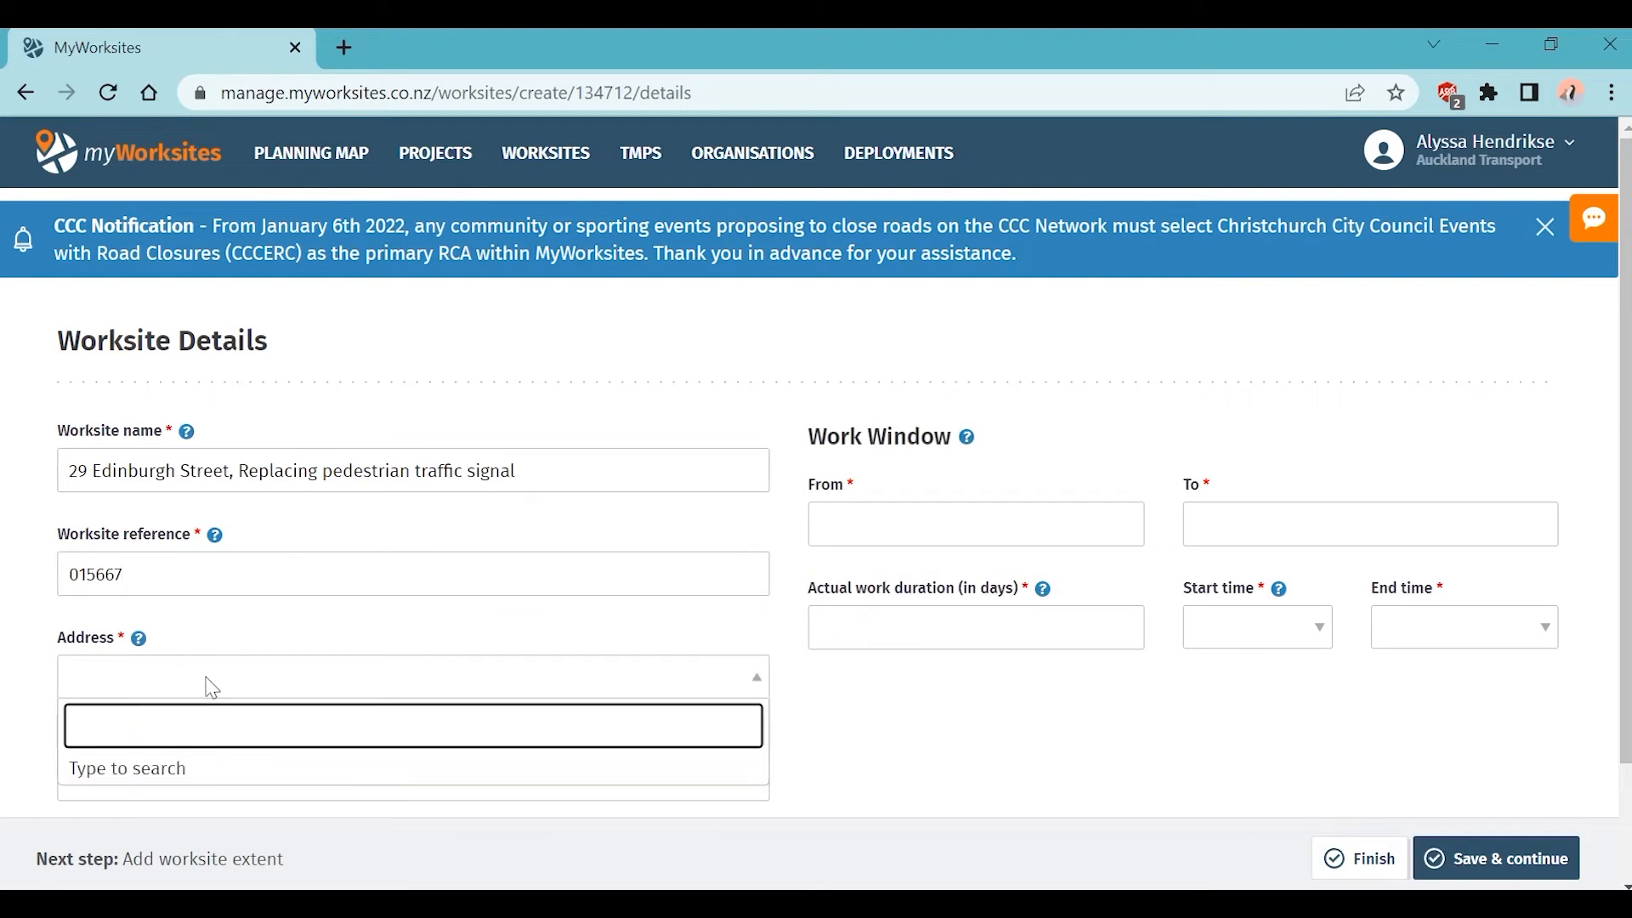
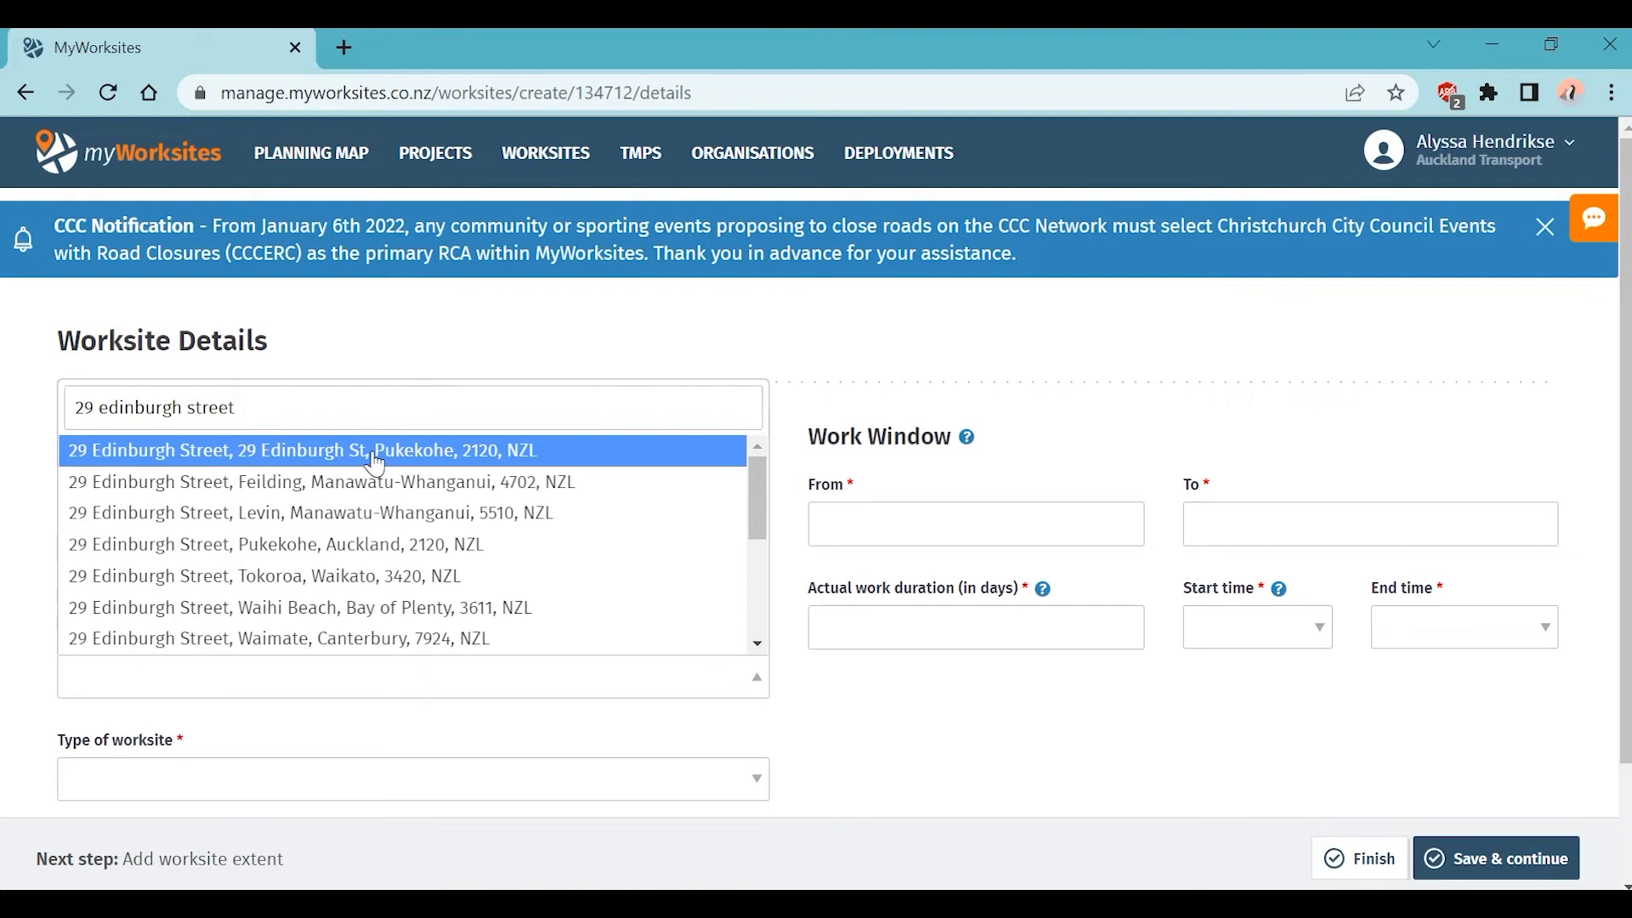
left_click(375, 466)
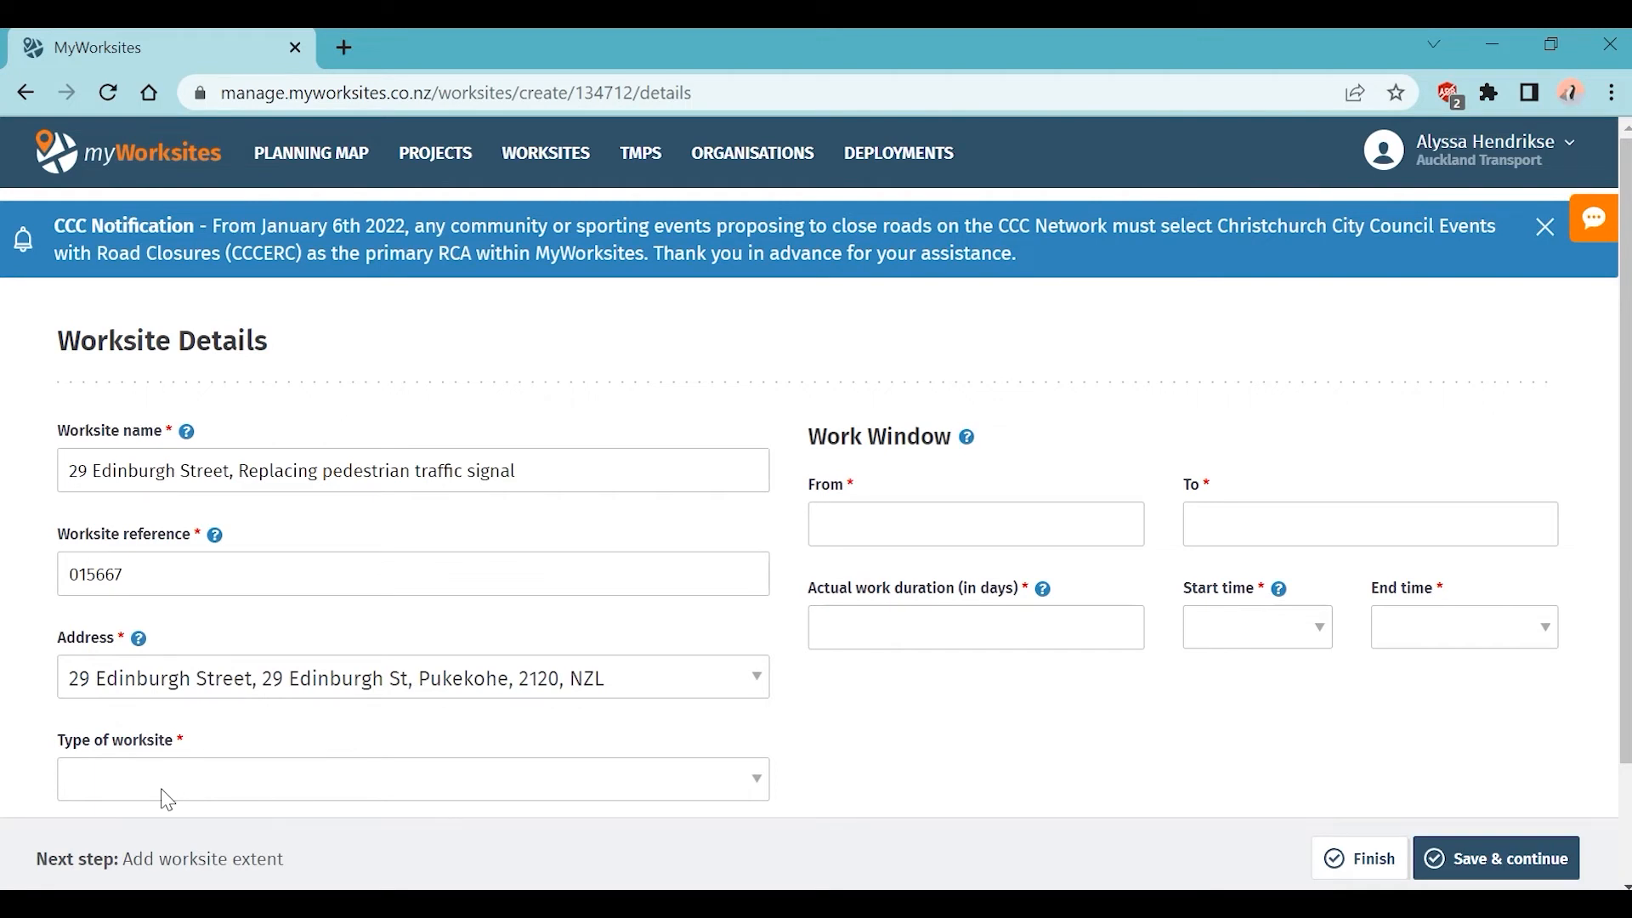
left_click(168, 800)
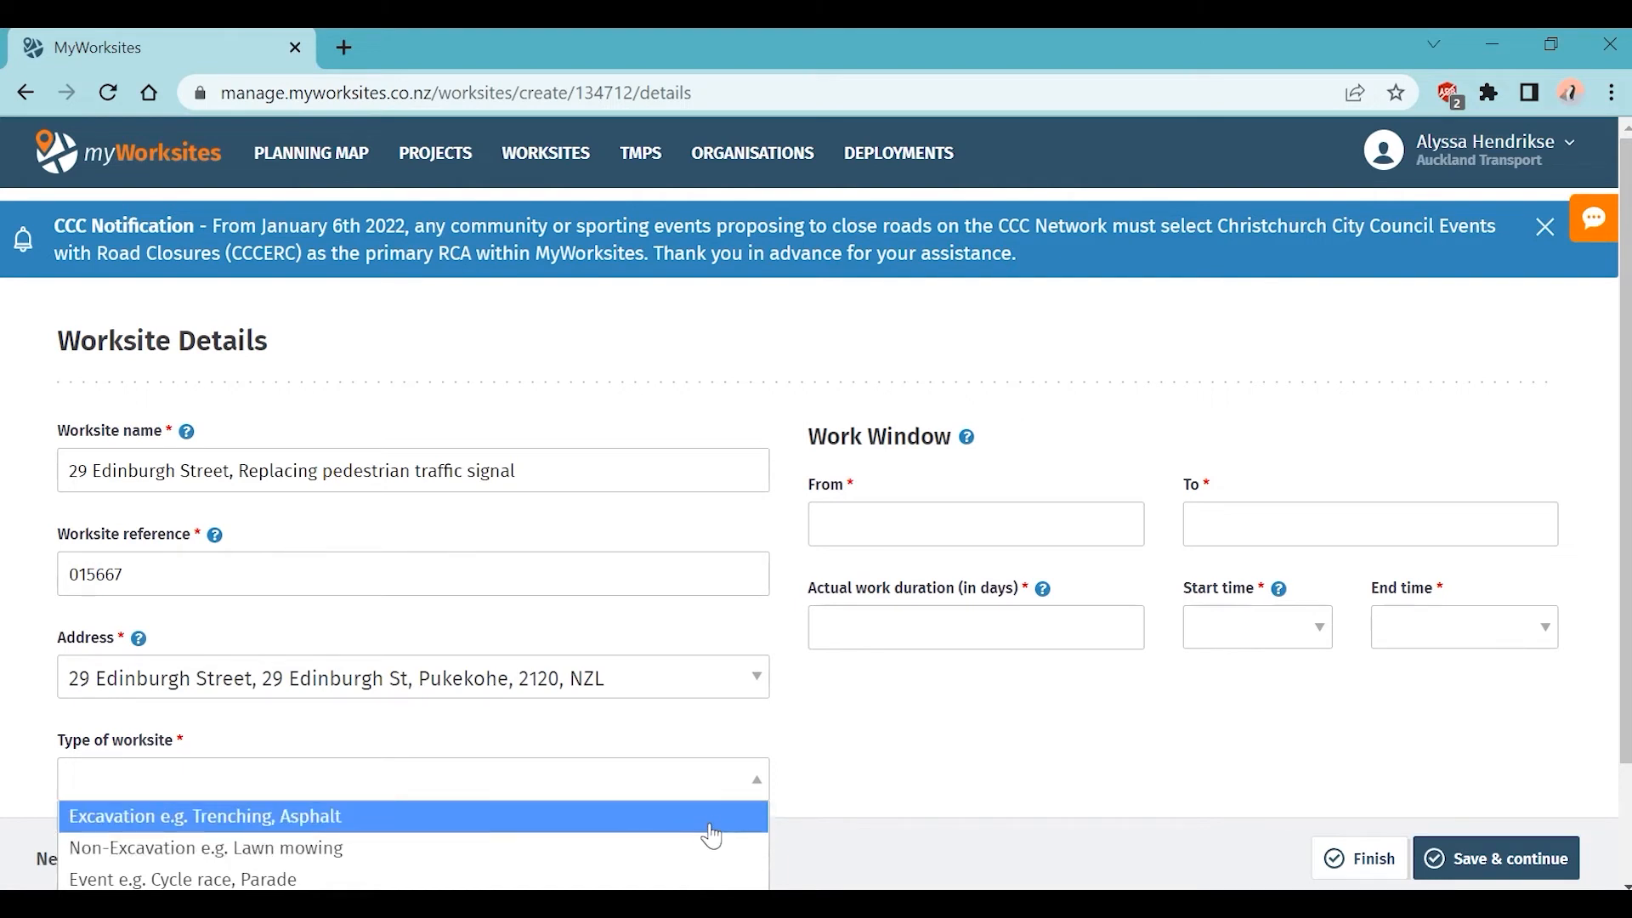
left_click(713, 830)
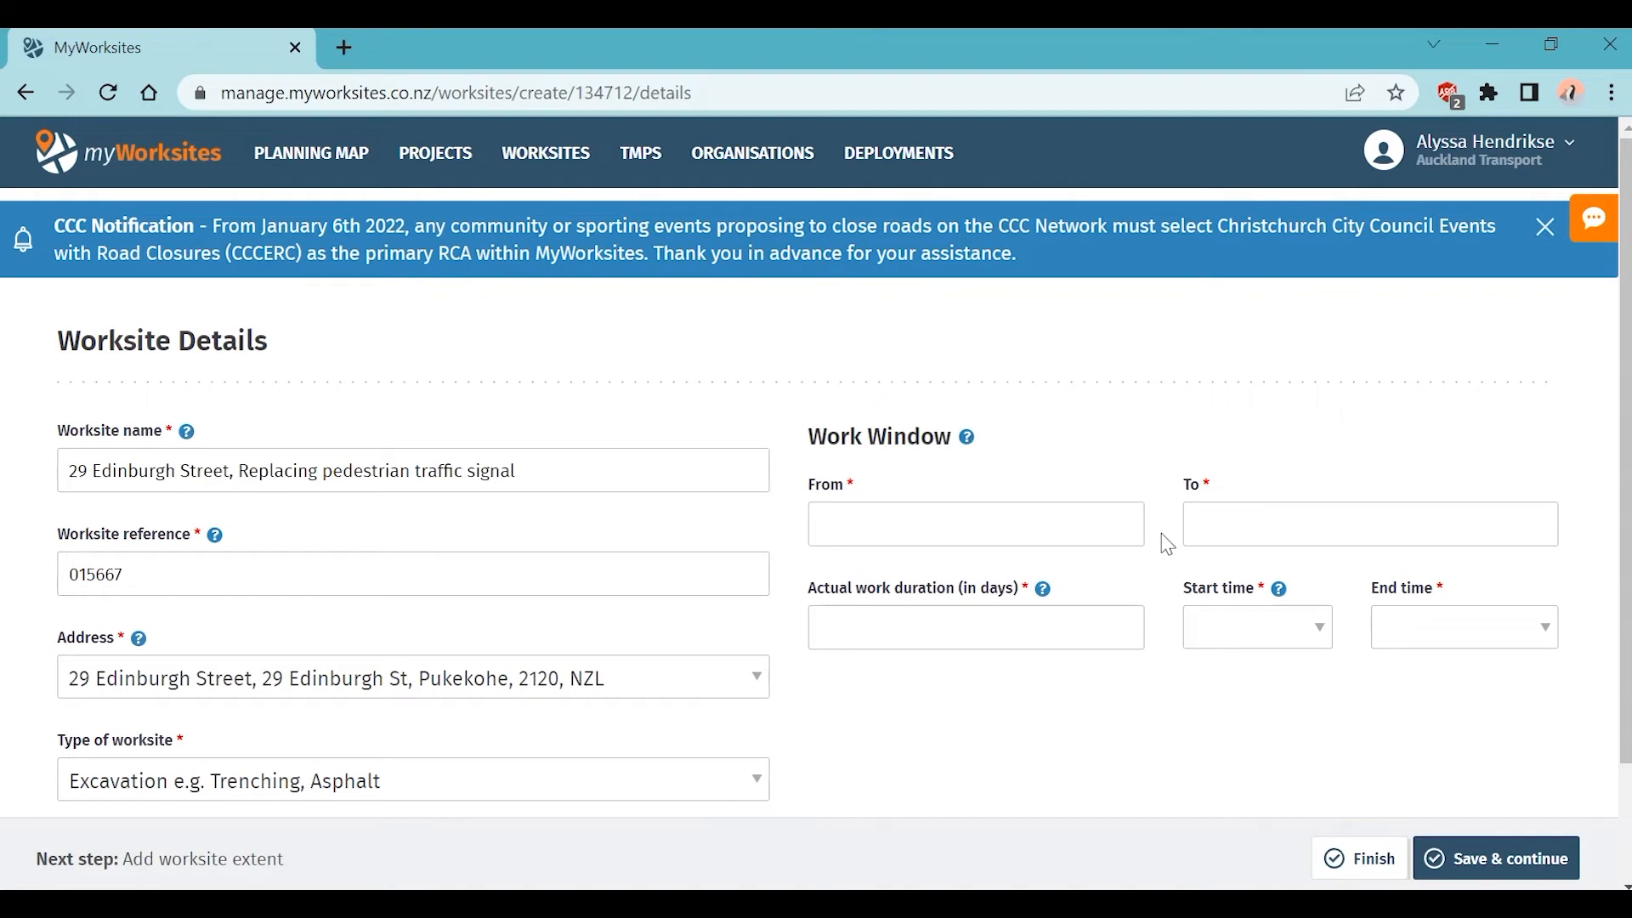
Step: Set the work dates from 9 June 2022 to 15 June 2022
left_click(1054, 519)
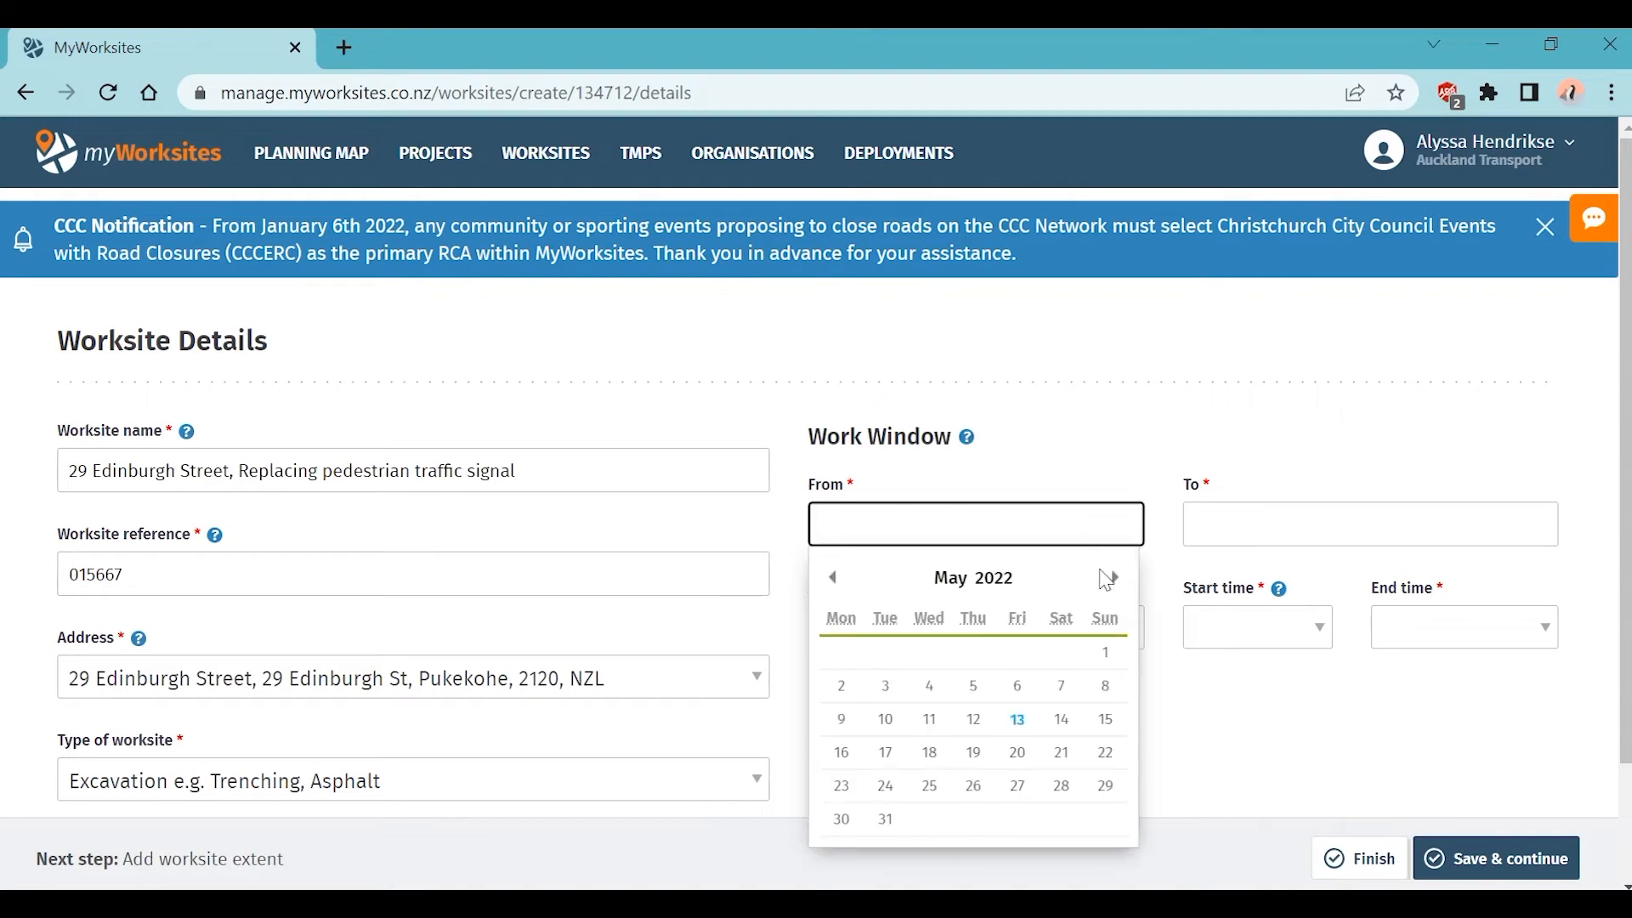
left_click(1110, 577)
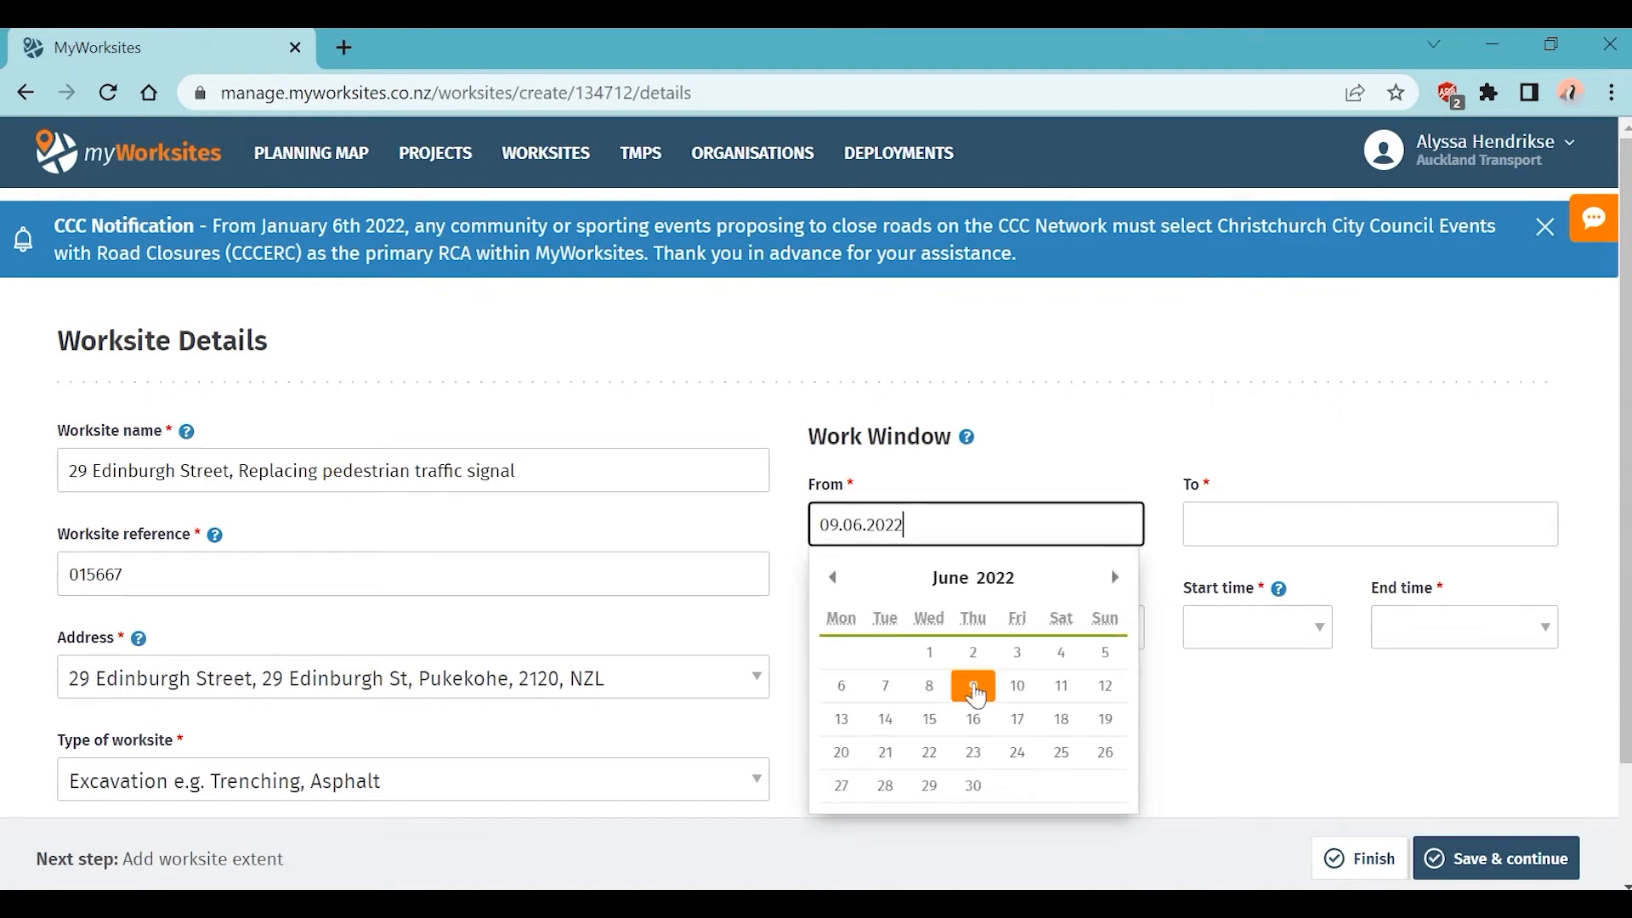
left_click(975, 695)
left_click(1369, 532)
left_click(1492, 577)
left_click(1307, 727)
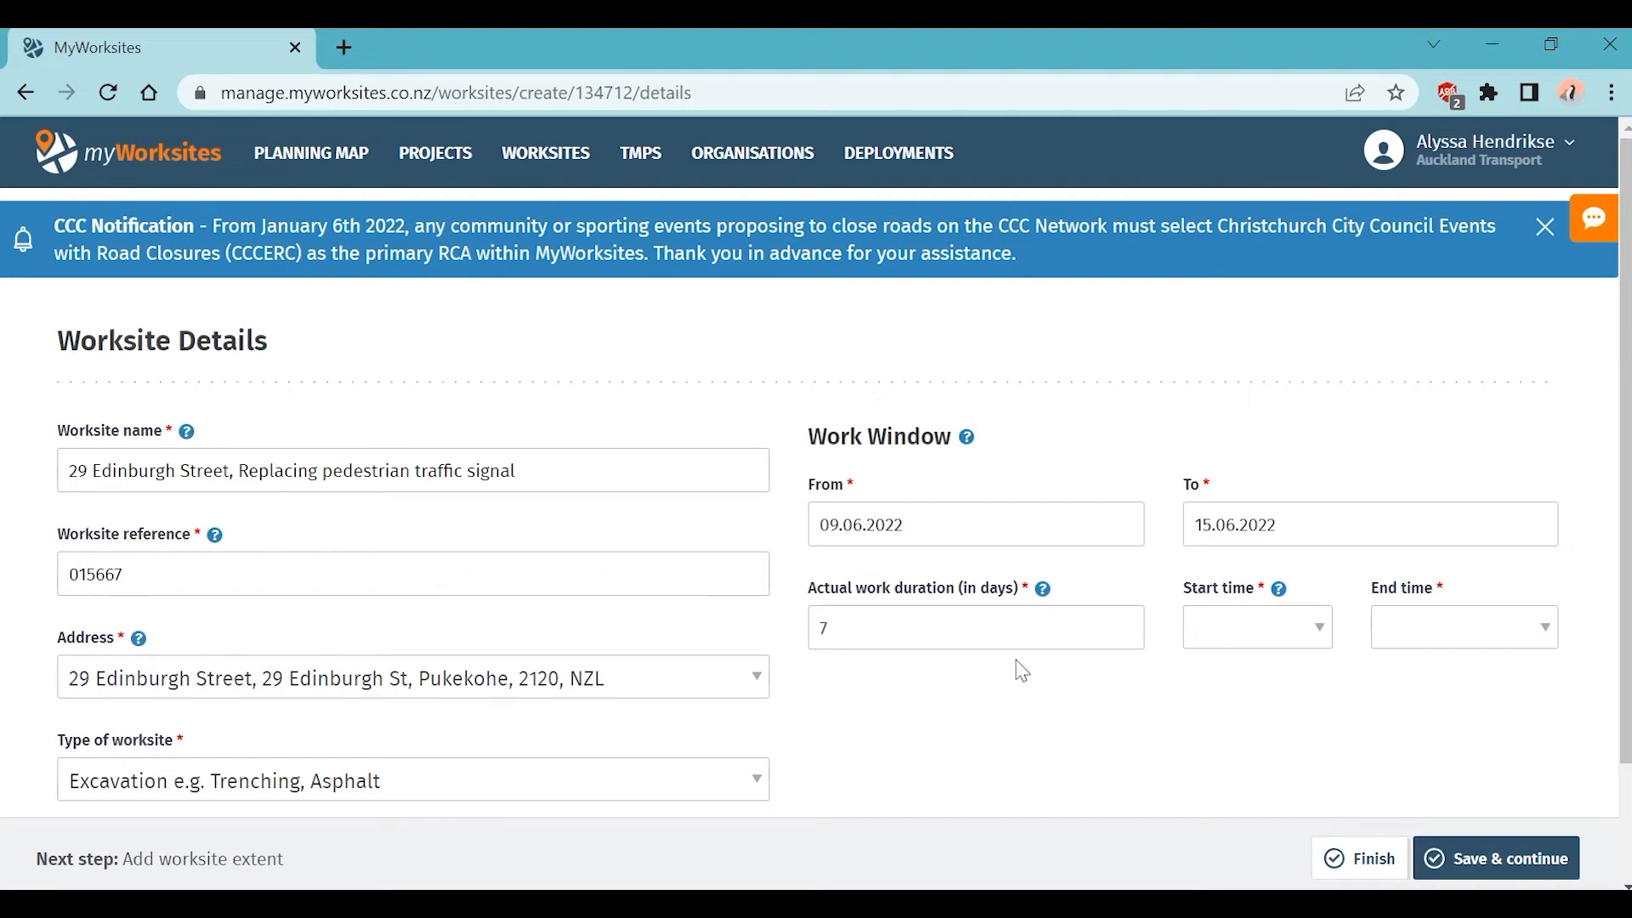
Step: Lower the actual work duration from 7 to 4 days
left_click(1122, 634)
left_click(1122, 634)
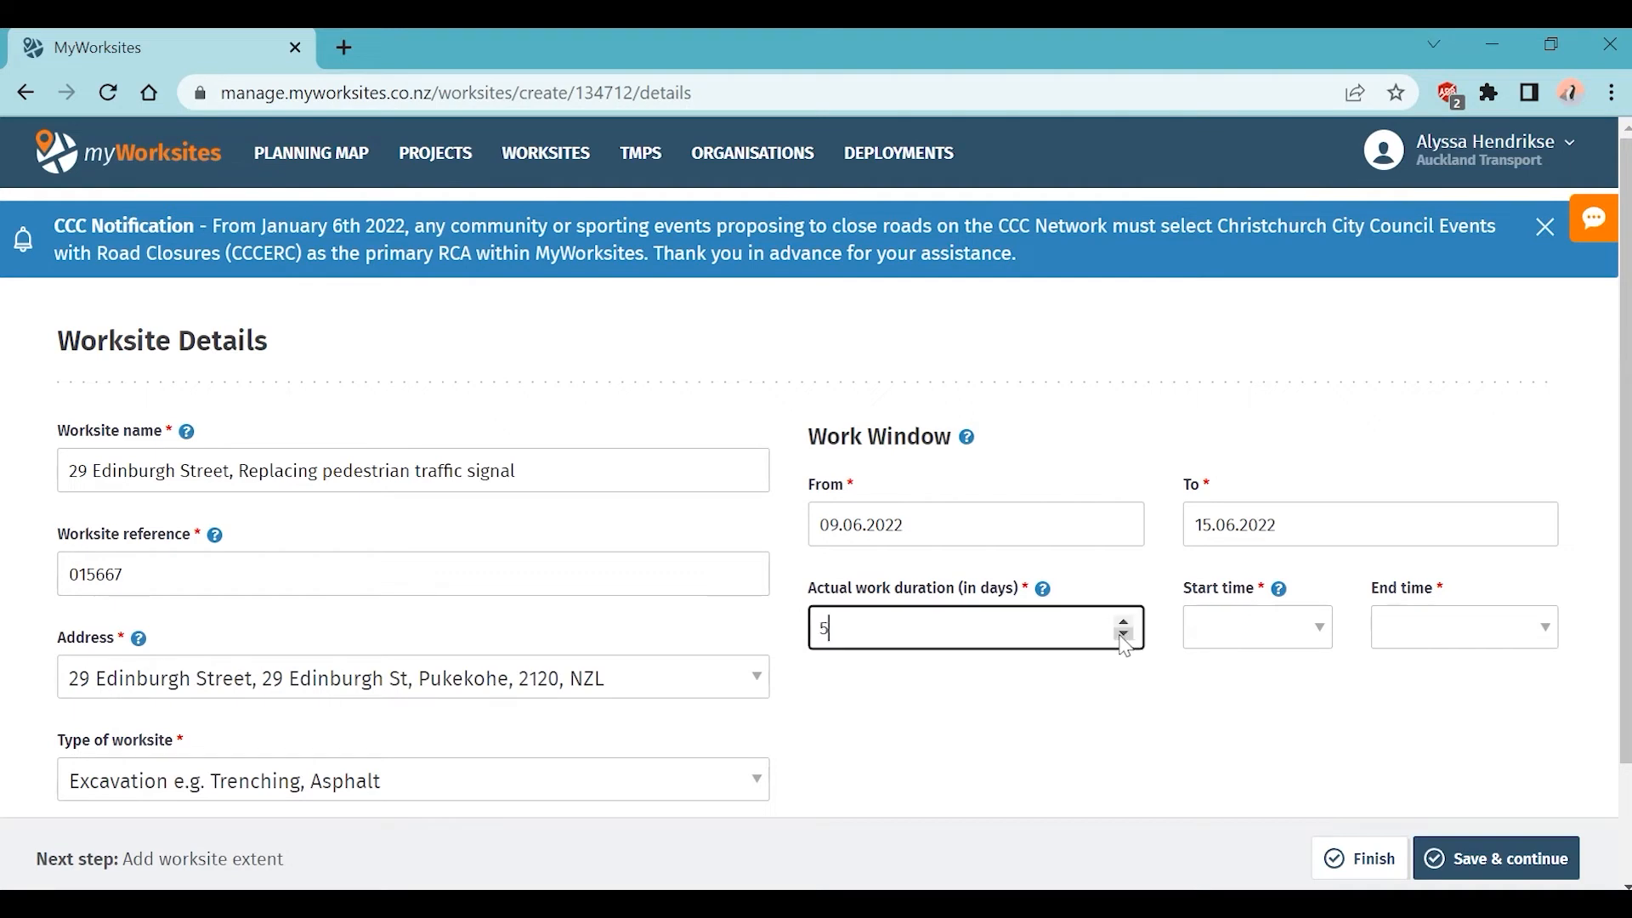
left_click(1123, 634)
Step: Set the worksite hours to start at 09:00 and end at 16:00
left_click(1329, 640)
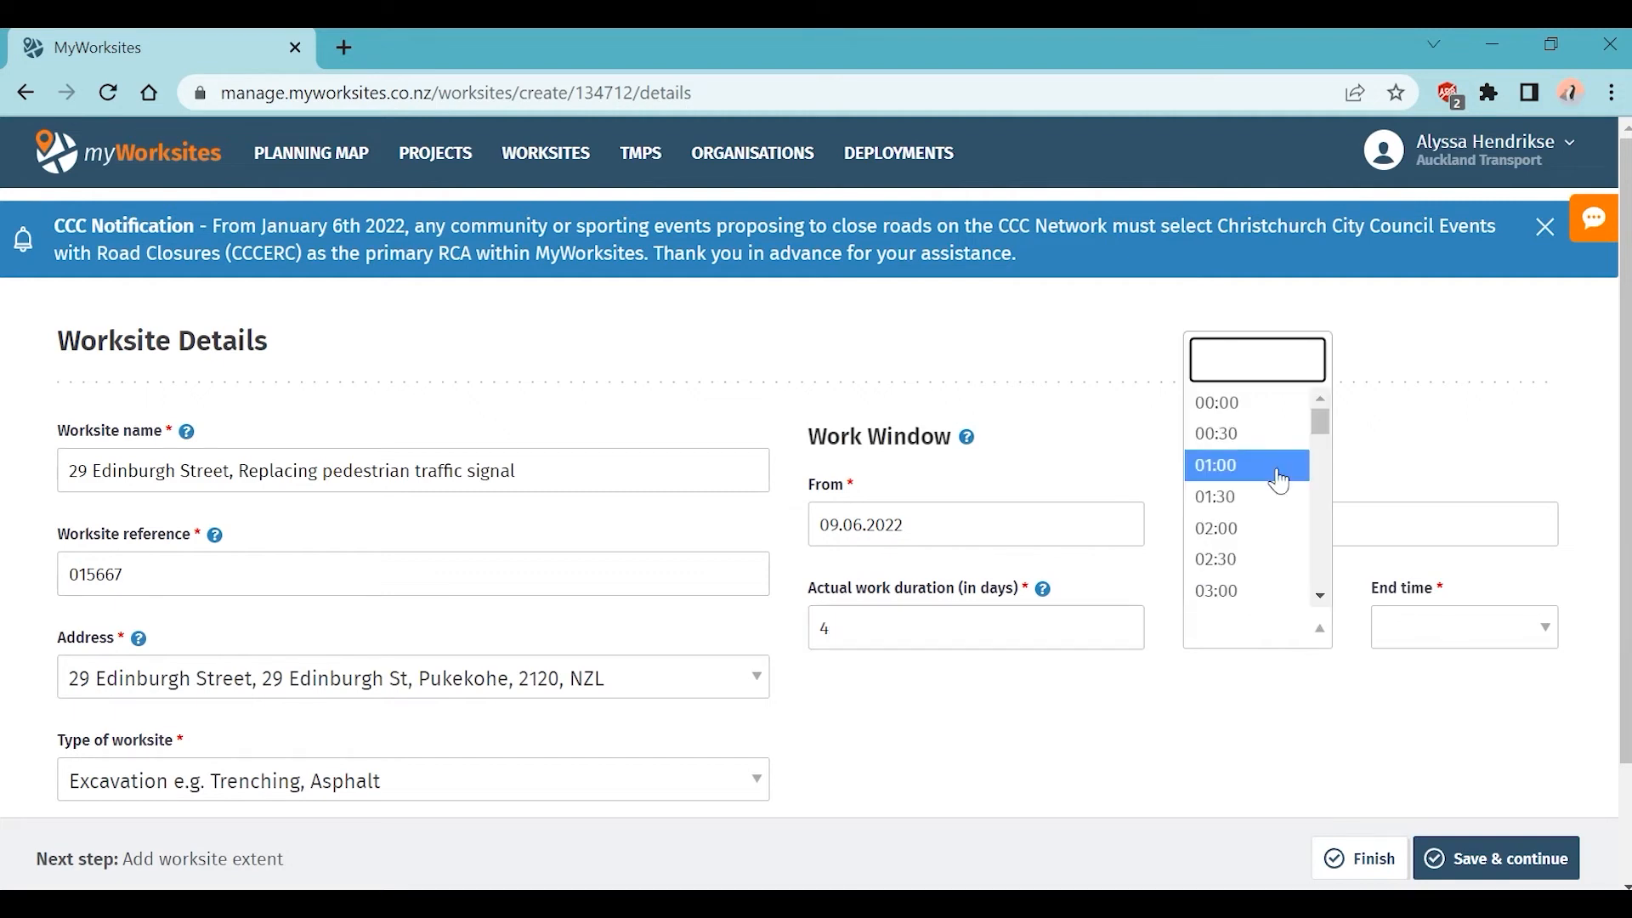
left_click(1252, 424)
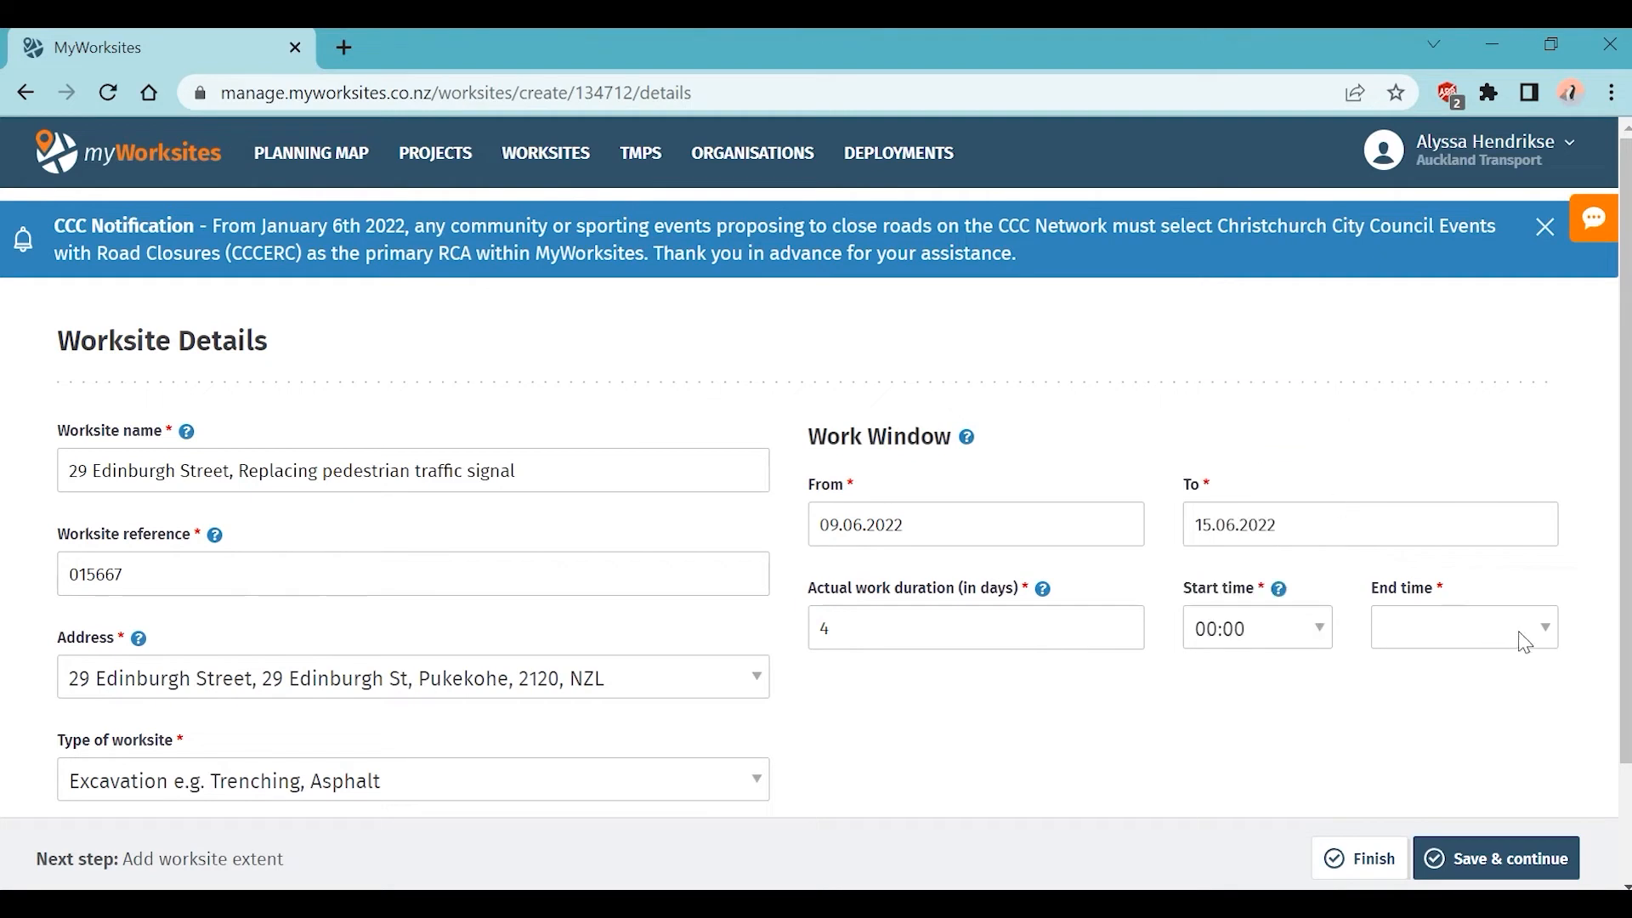
left_click(1541, 637)
left_click(1475, 407)
left_click(1326, 633)
left_click_drag(1320, 417, 1322, 466)
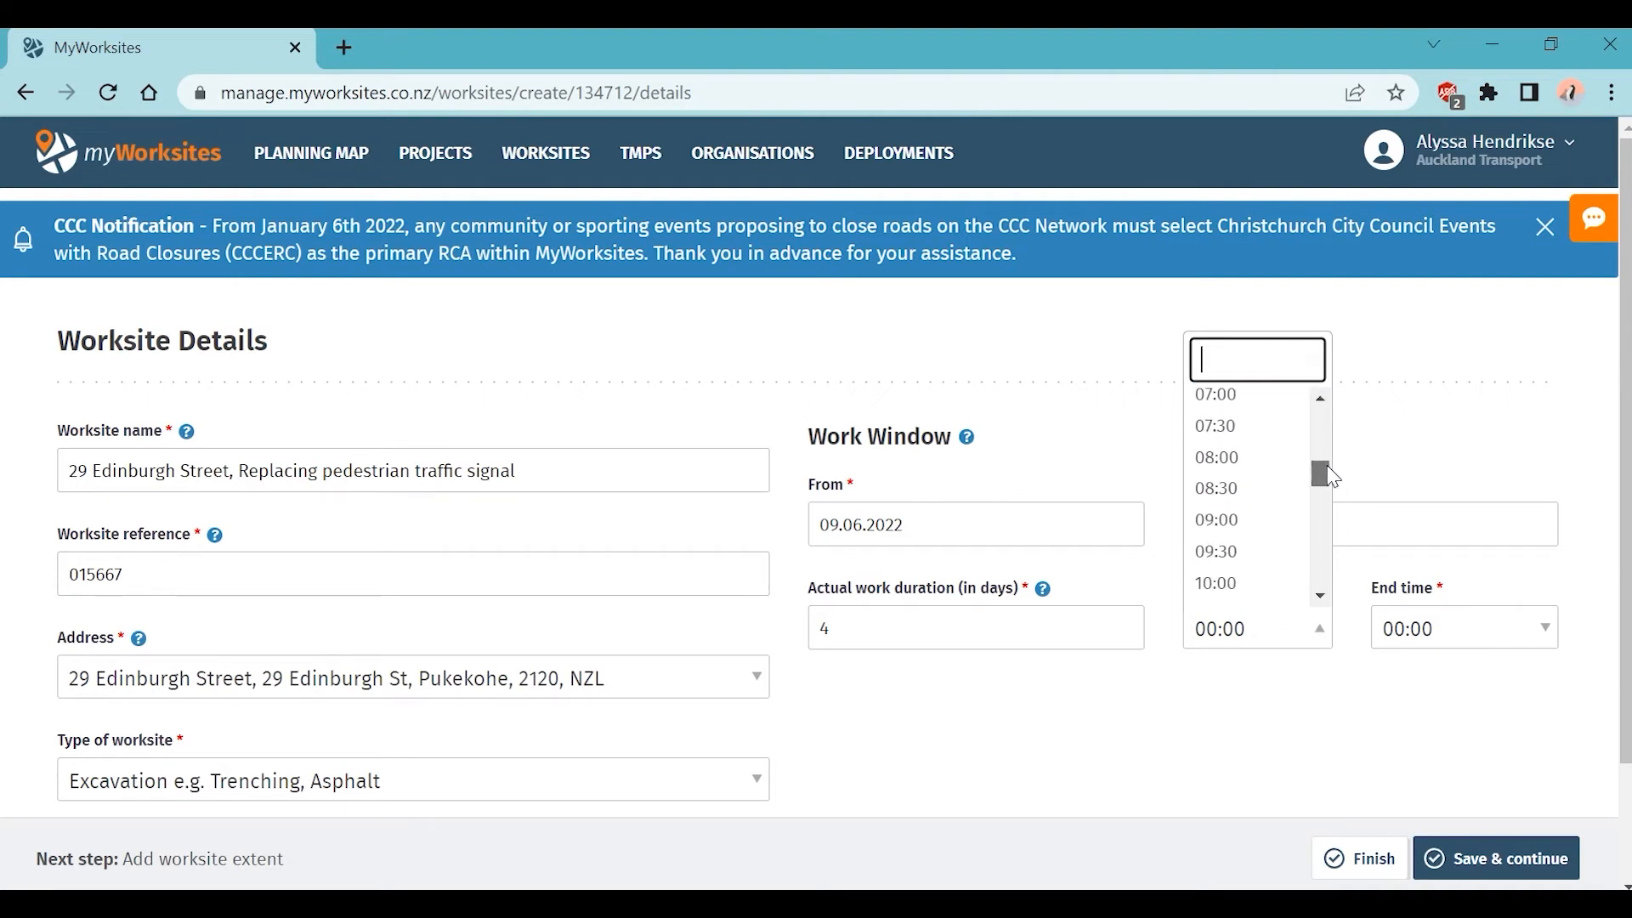
left_click(1224, 517)
left_click(1394, 624)
scroll(1500, 544, "down", 10)
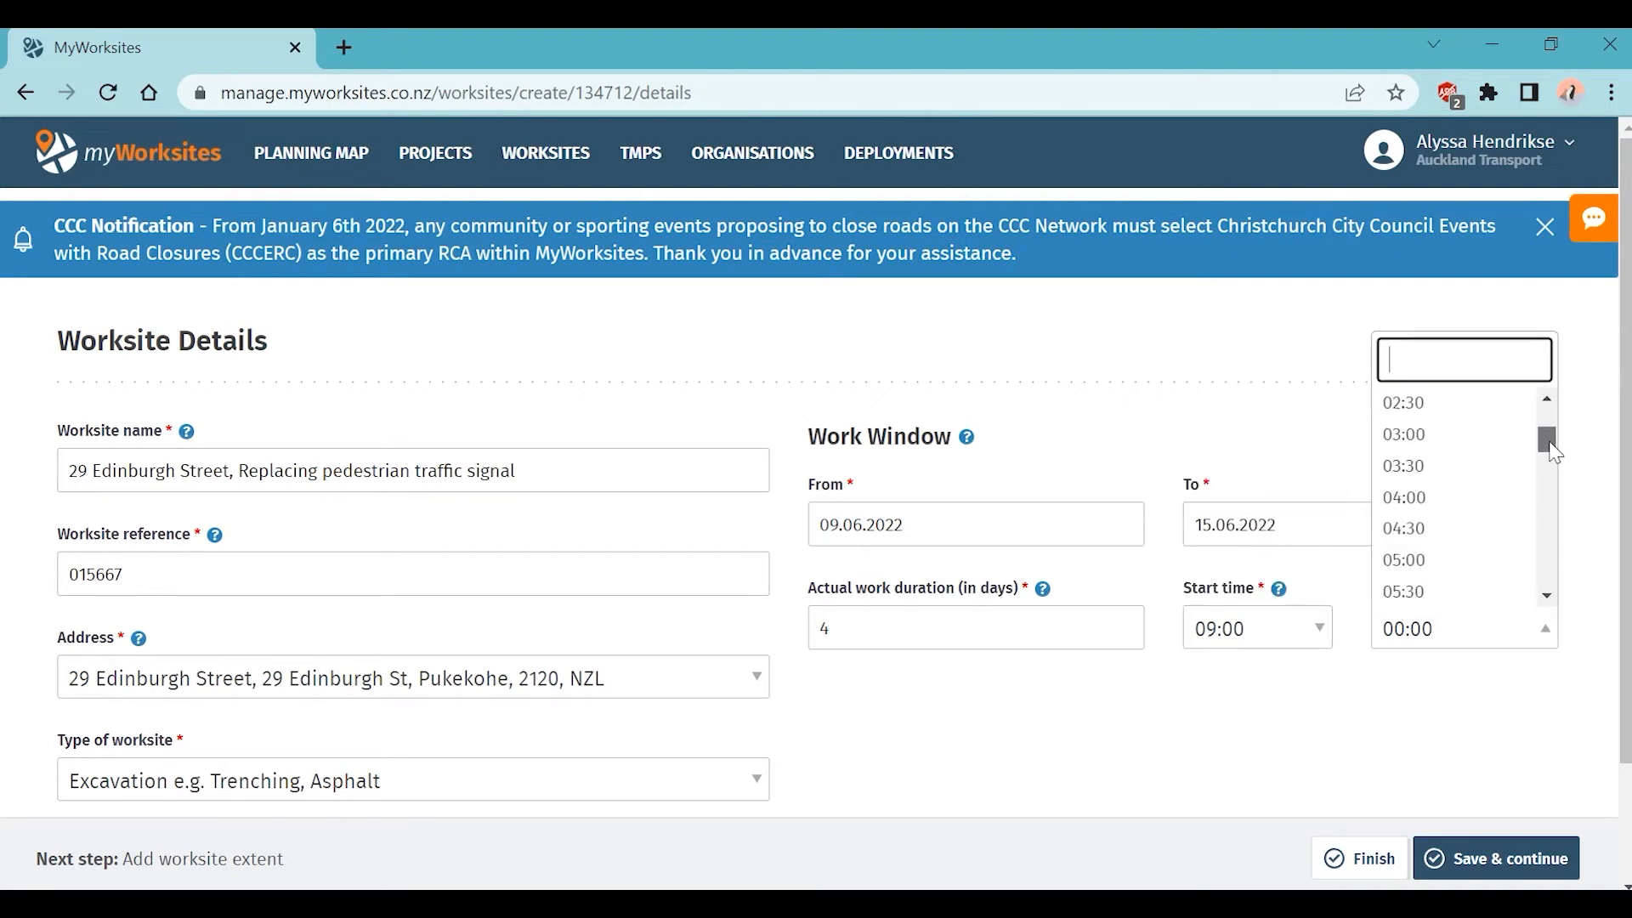
left_click(1503, 548)
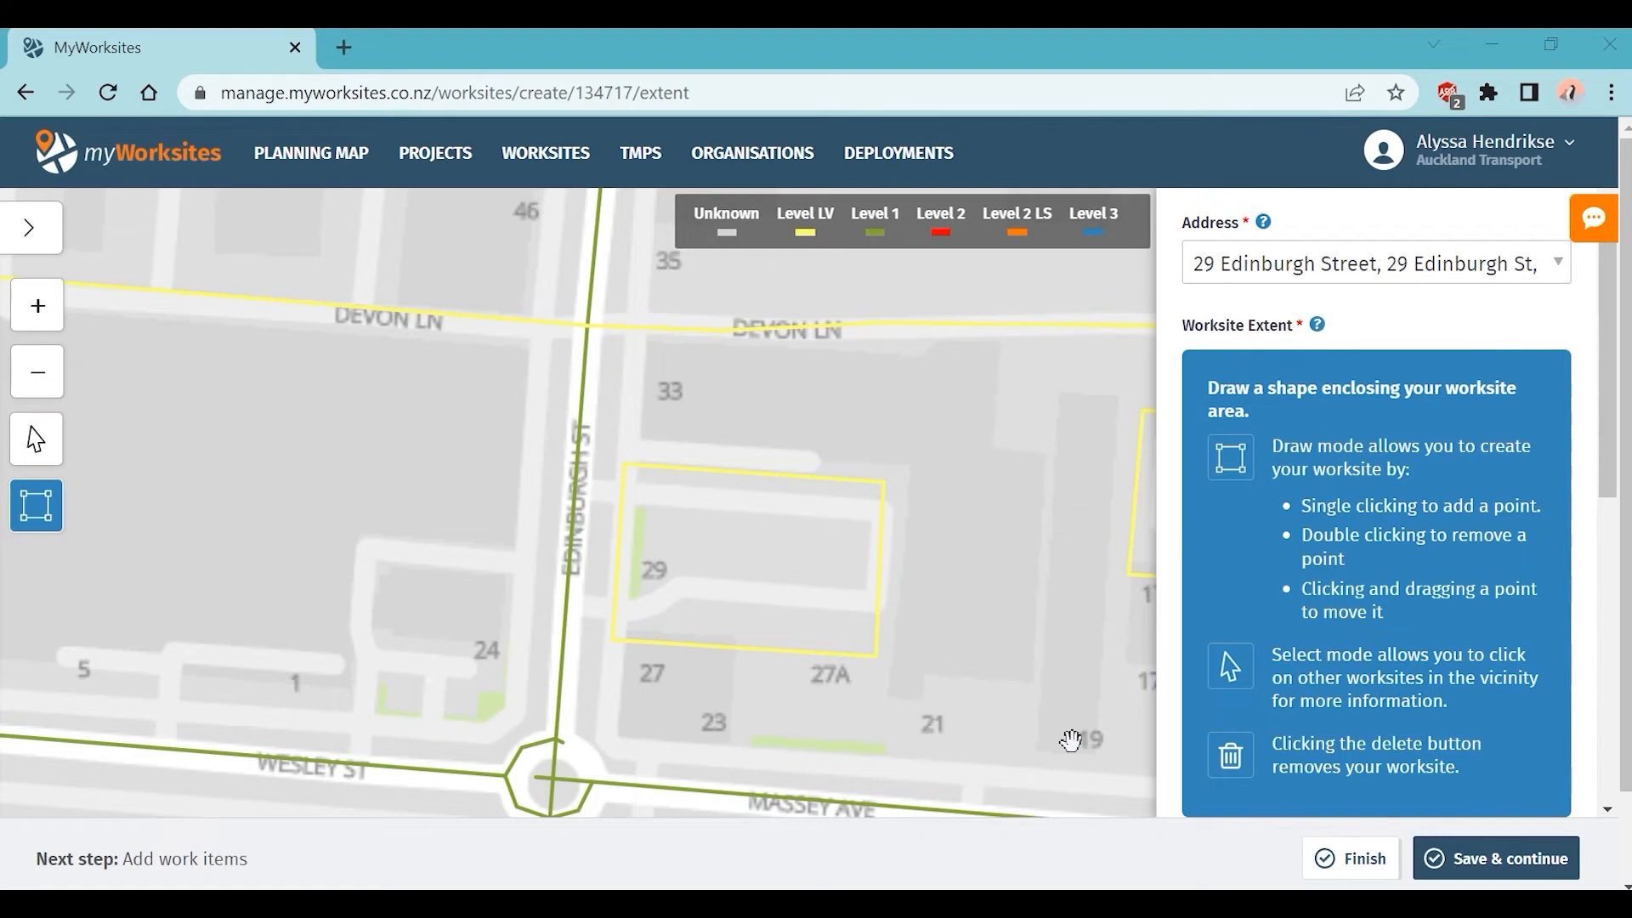
Step: Sketch a first worksite outline along Edinburgh St, then clear it from the map
left_click(599, 581)
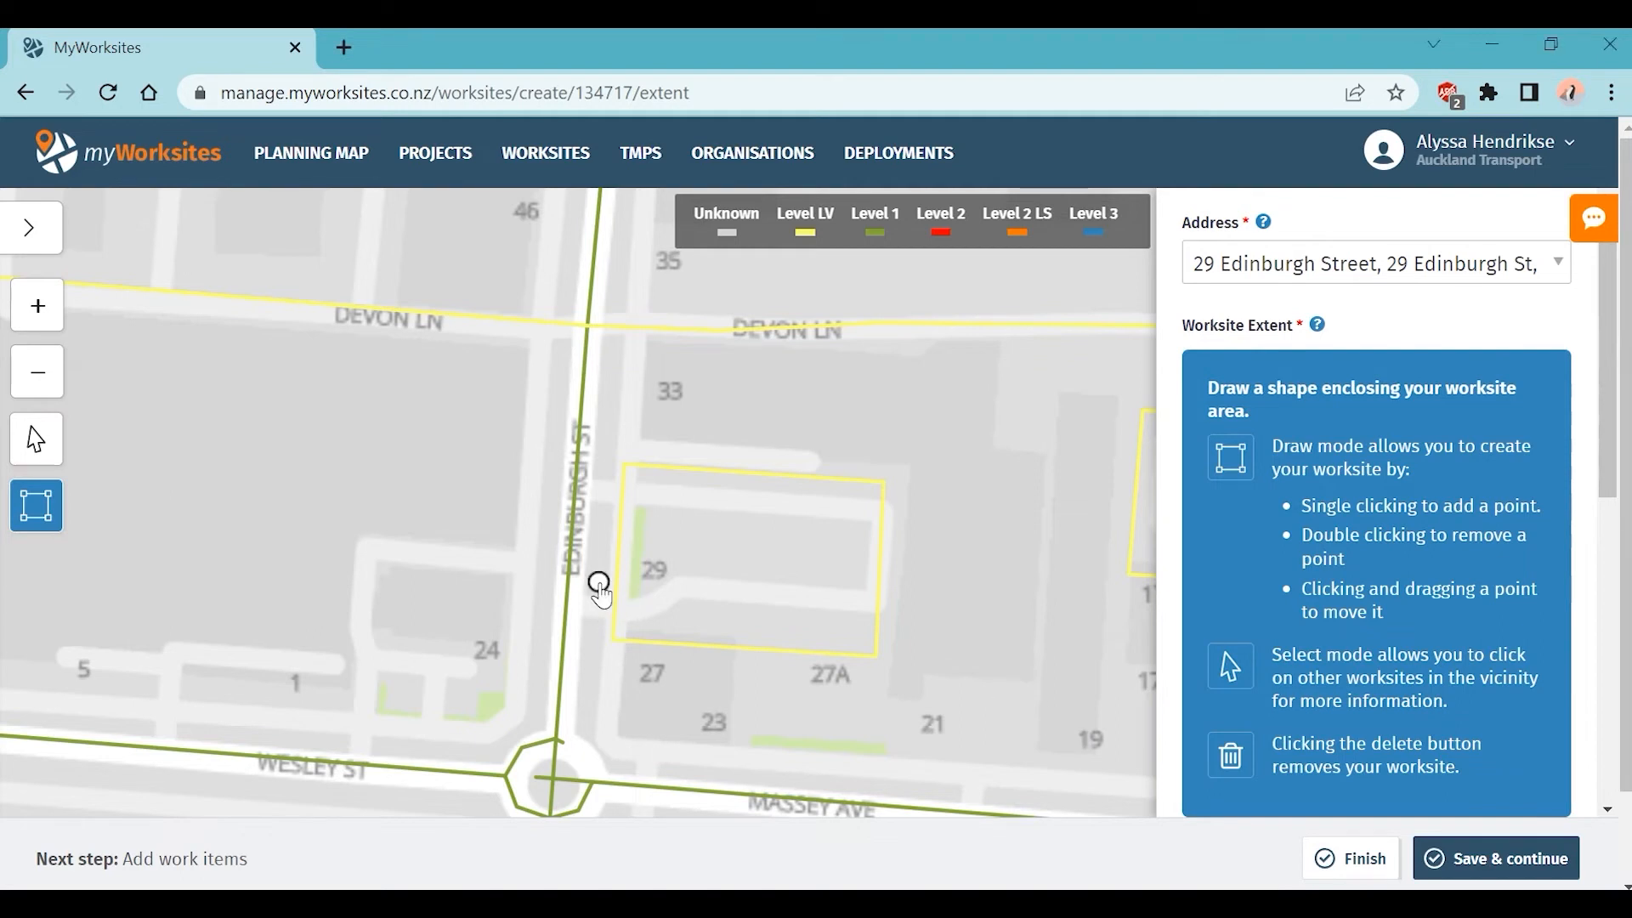
left_click(554, 578)
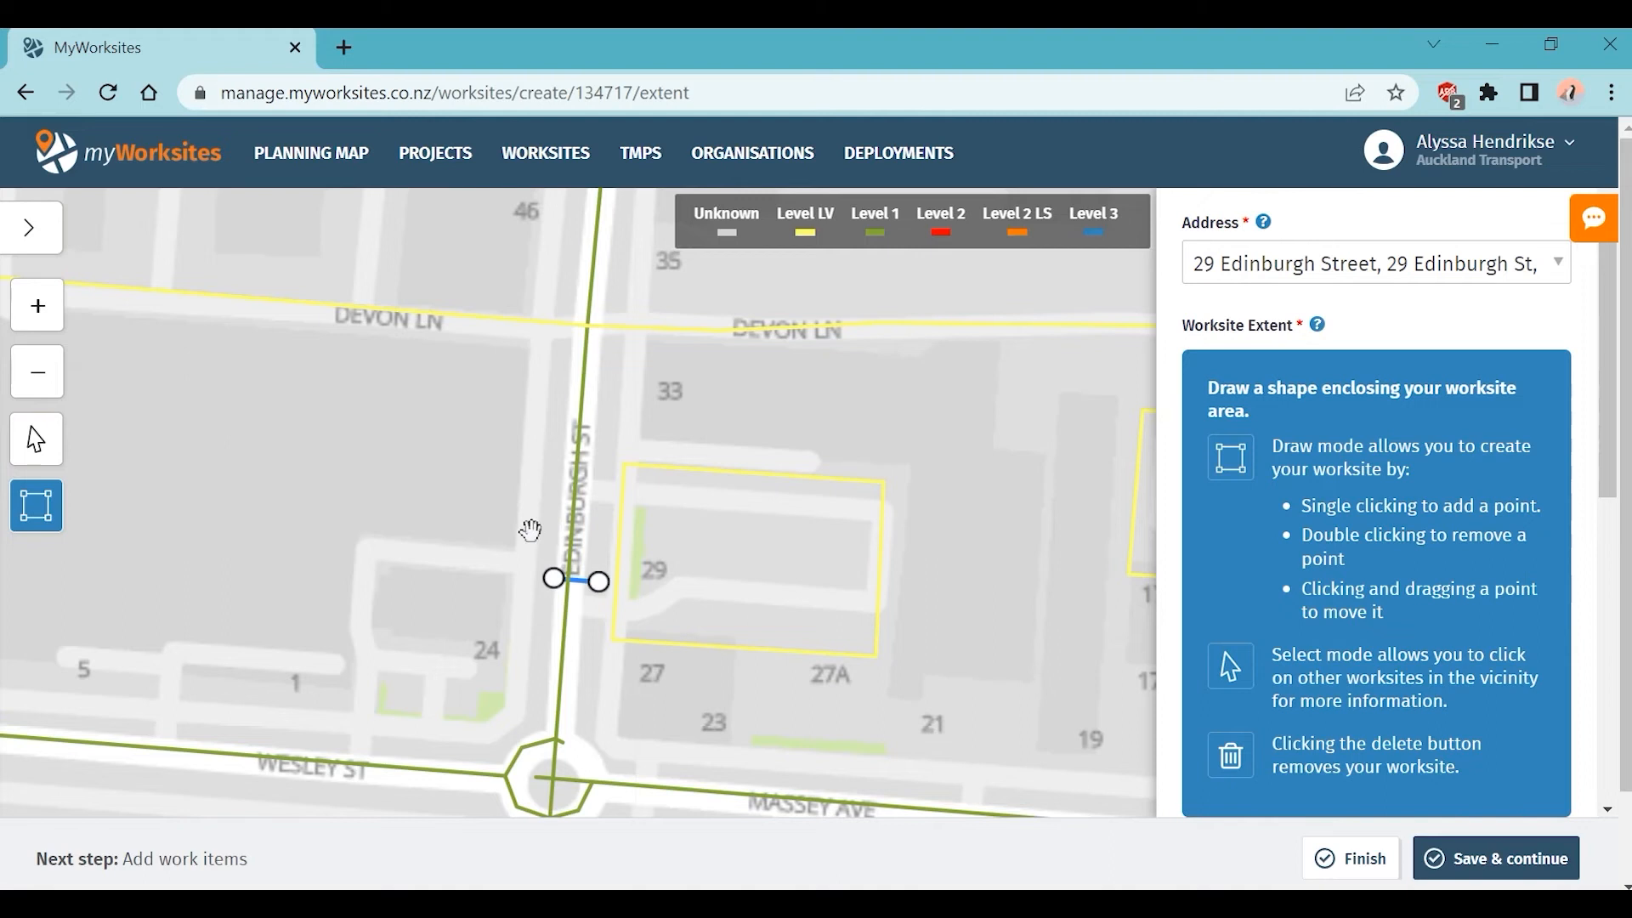
left_click(569, 388)
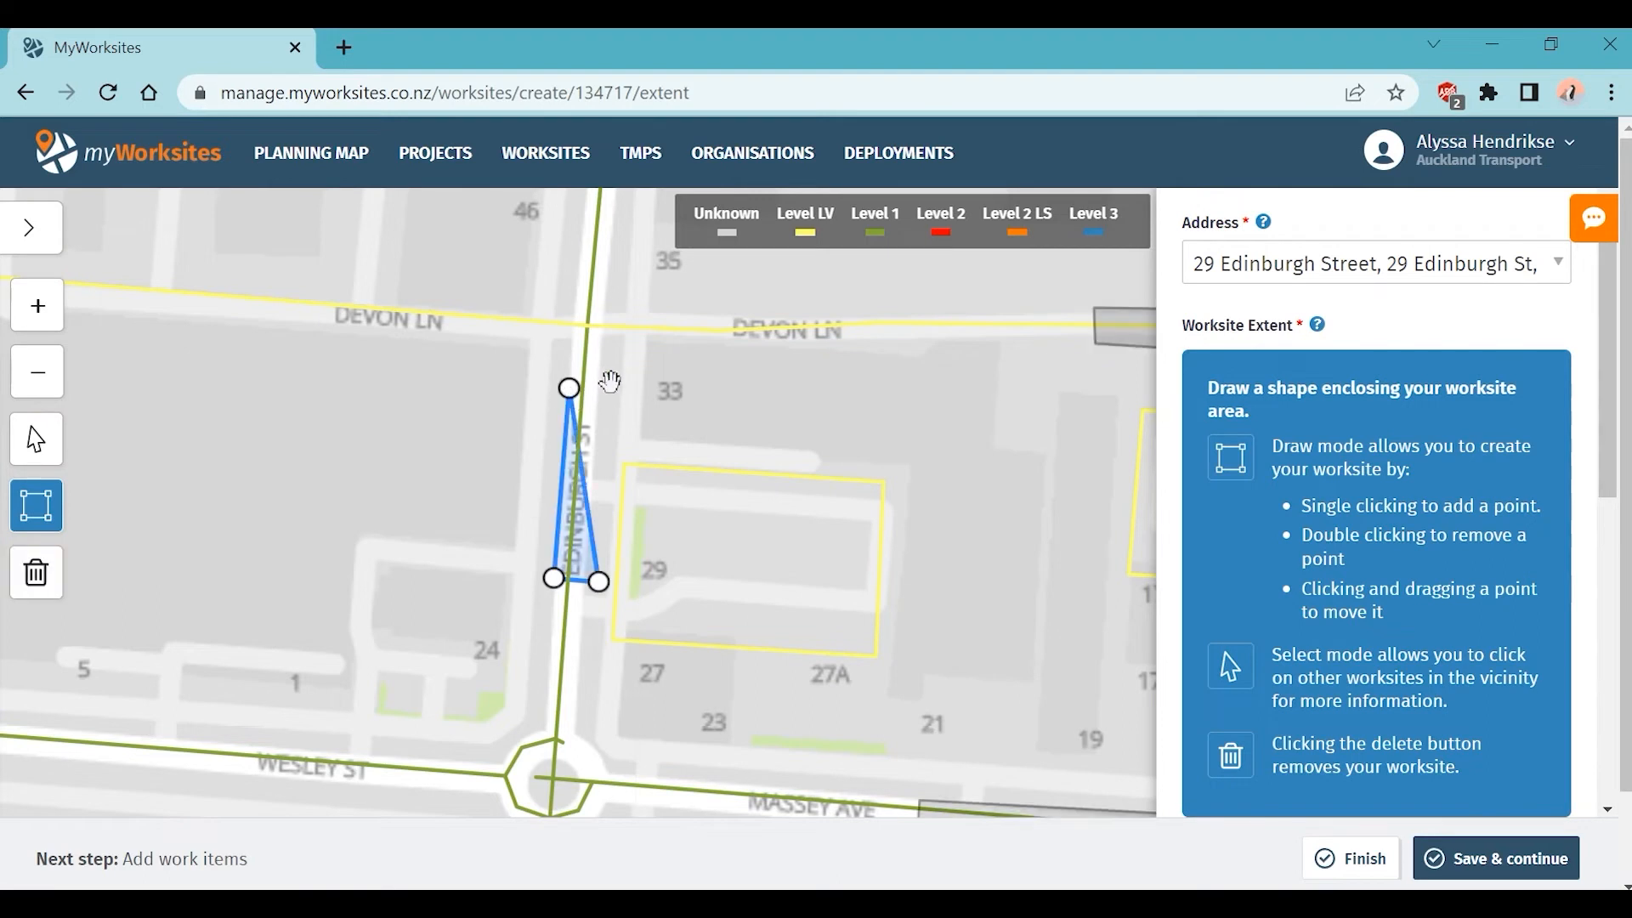
left_click(611, 384)
left_click_drag(613, 387, 621, 313)
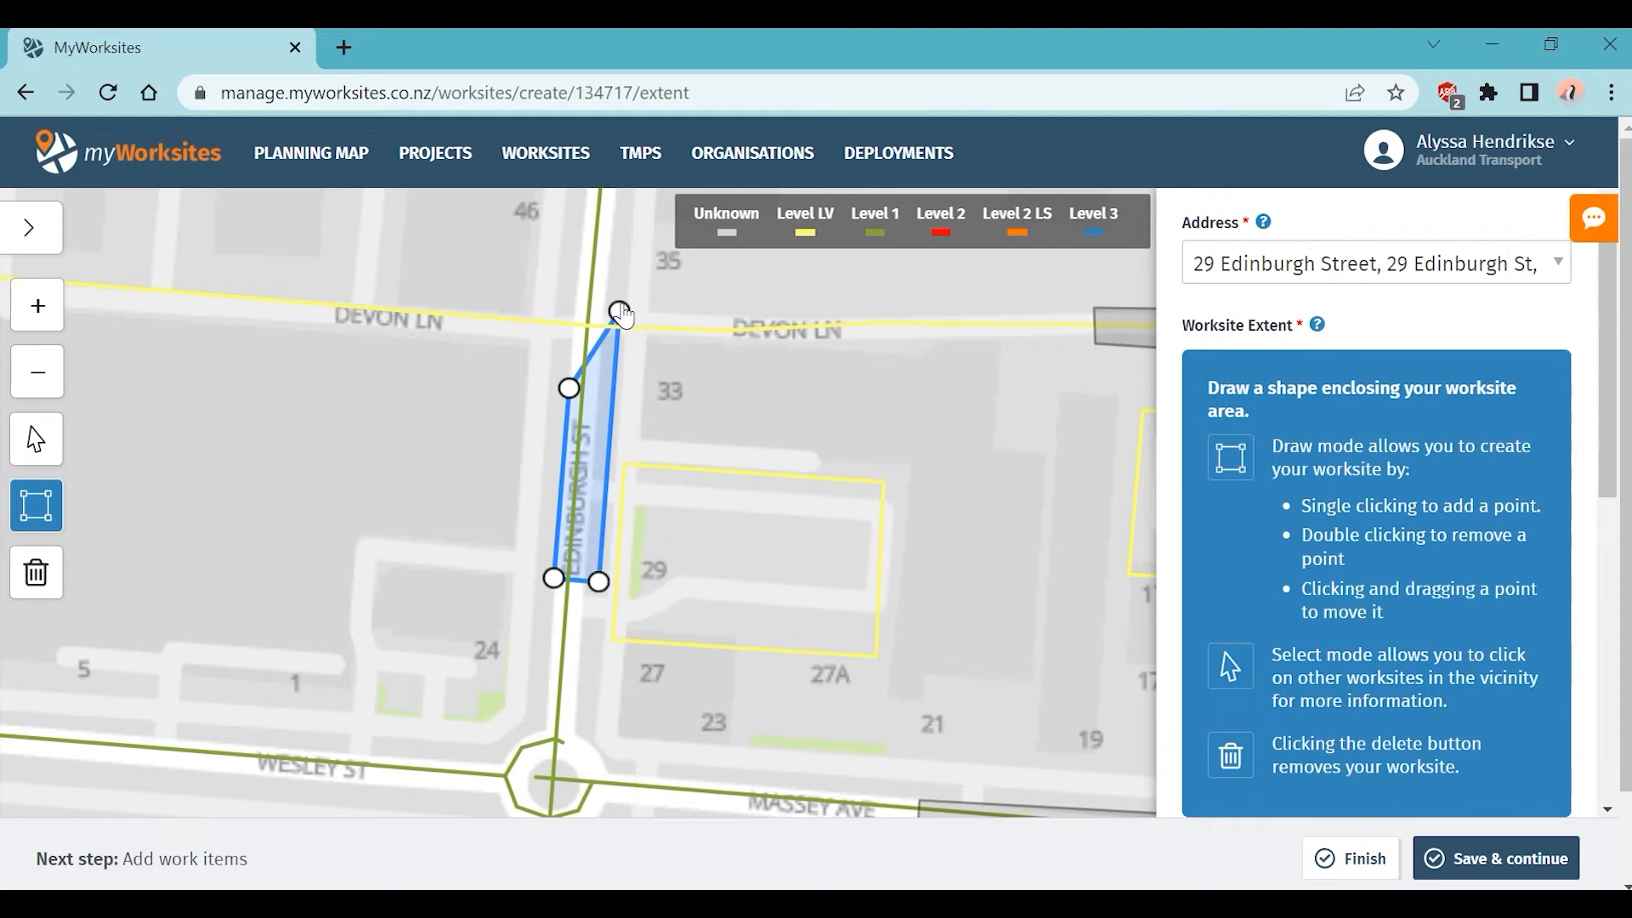
left_click(690, 423)
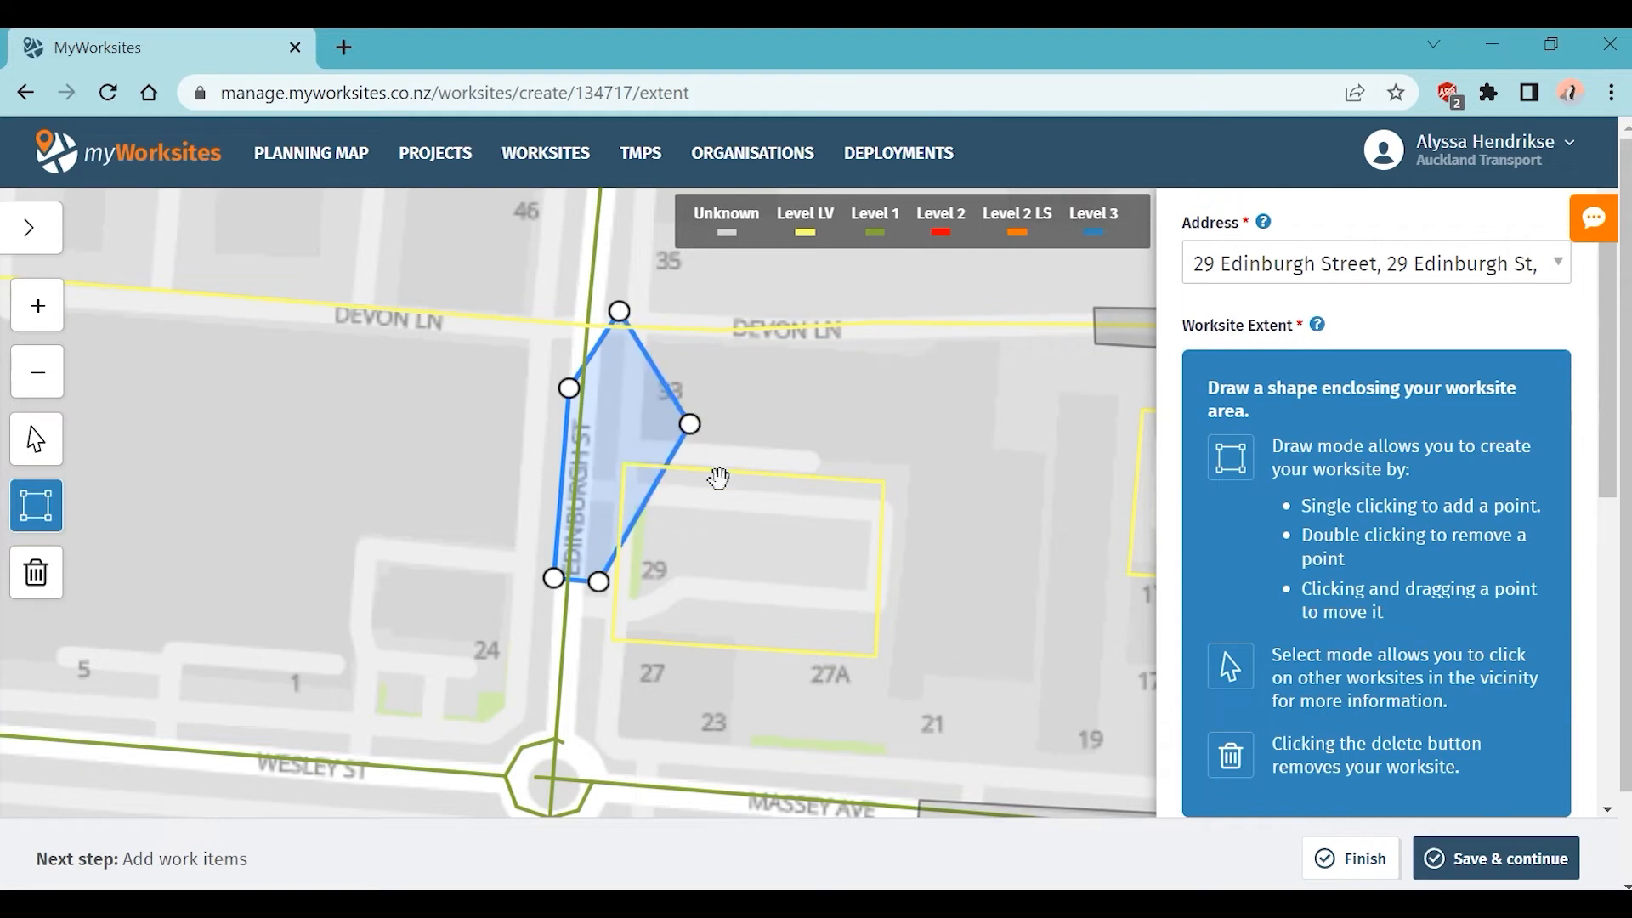
left_click(36, 575)
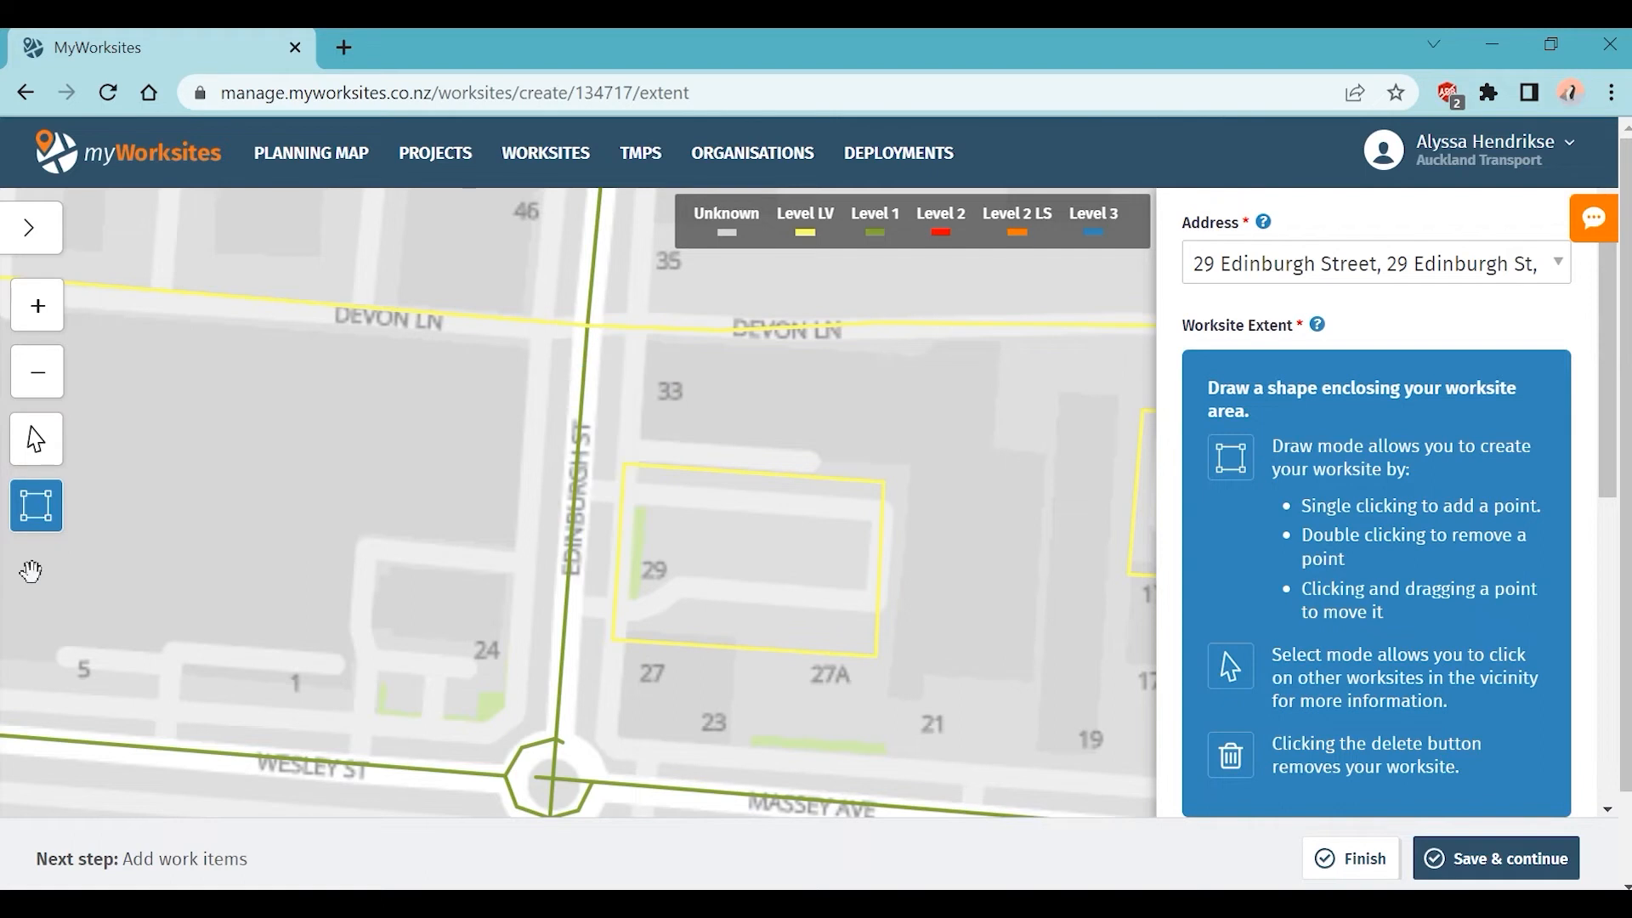
Step: Redraw a narrow four-corner area from beside parcel 29 up Edinburgh St
left_click(600, 586)
left_click(558, 584)
left_click(577, 378)
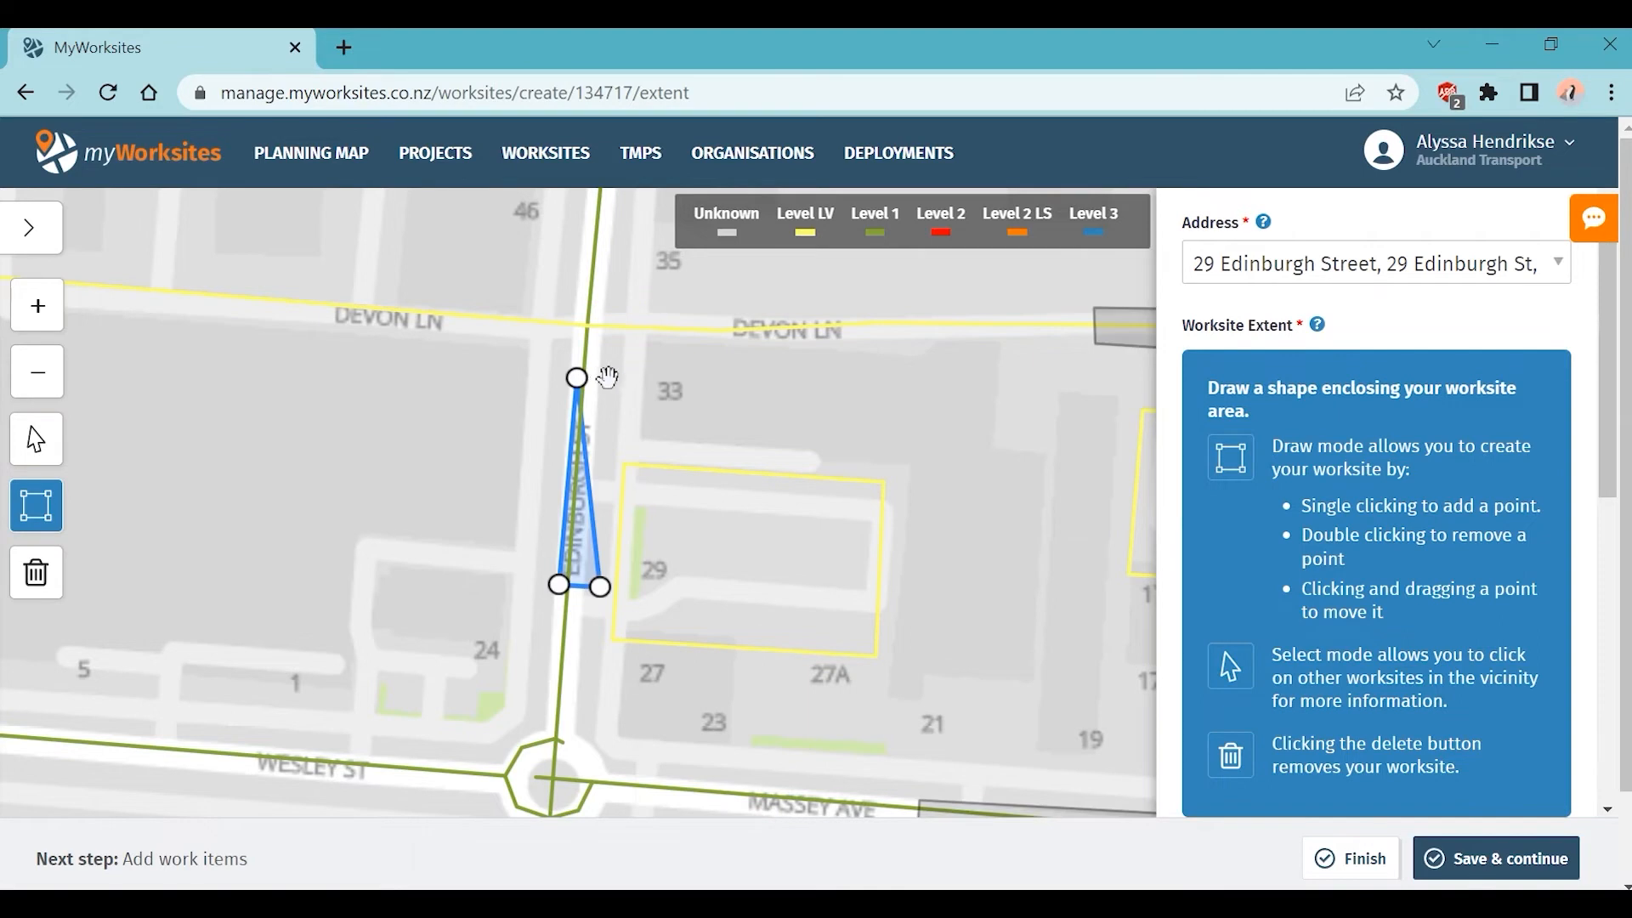
left_click(613, 387)
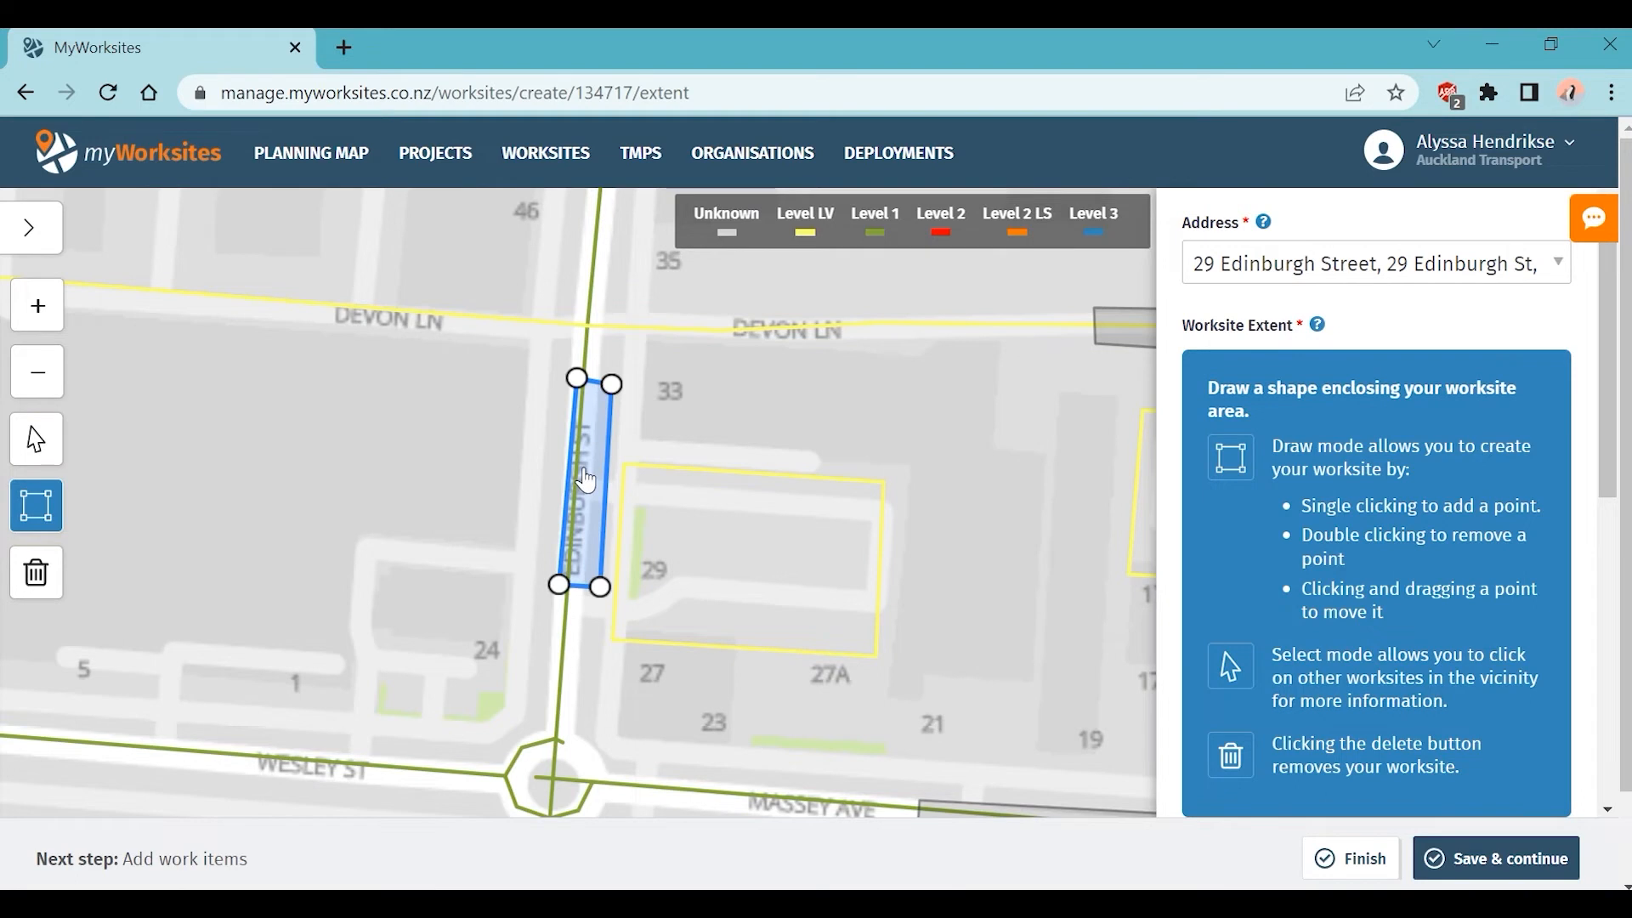
Step: Try the Mapbox Satellite base map, then return to Mapbox Streets and collapse the layers panel
left_click(45, 238)
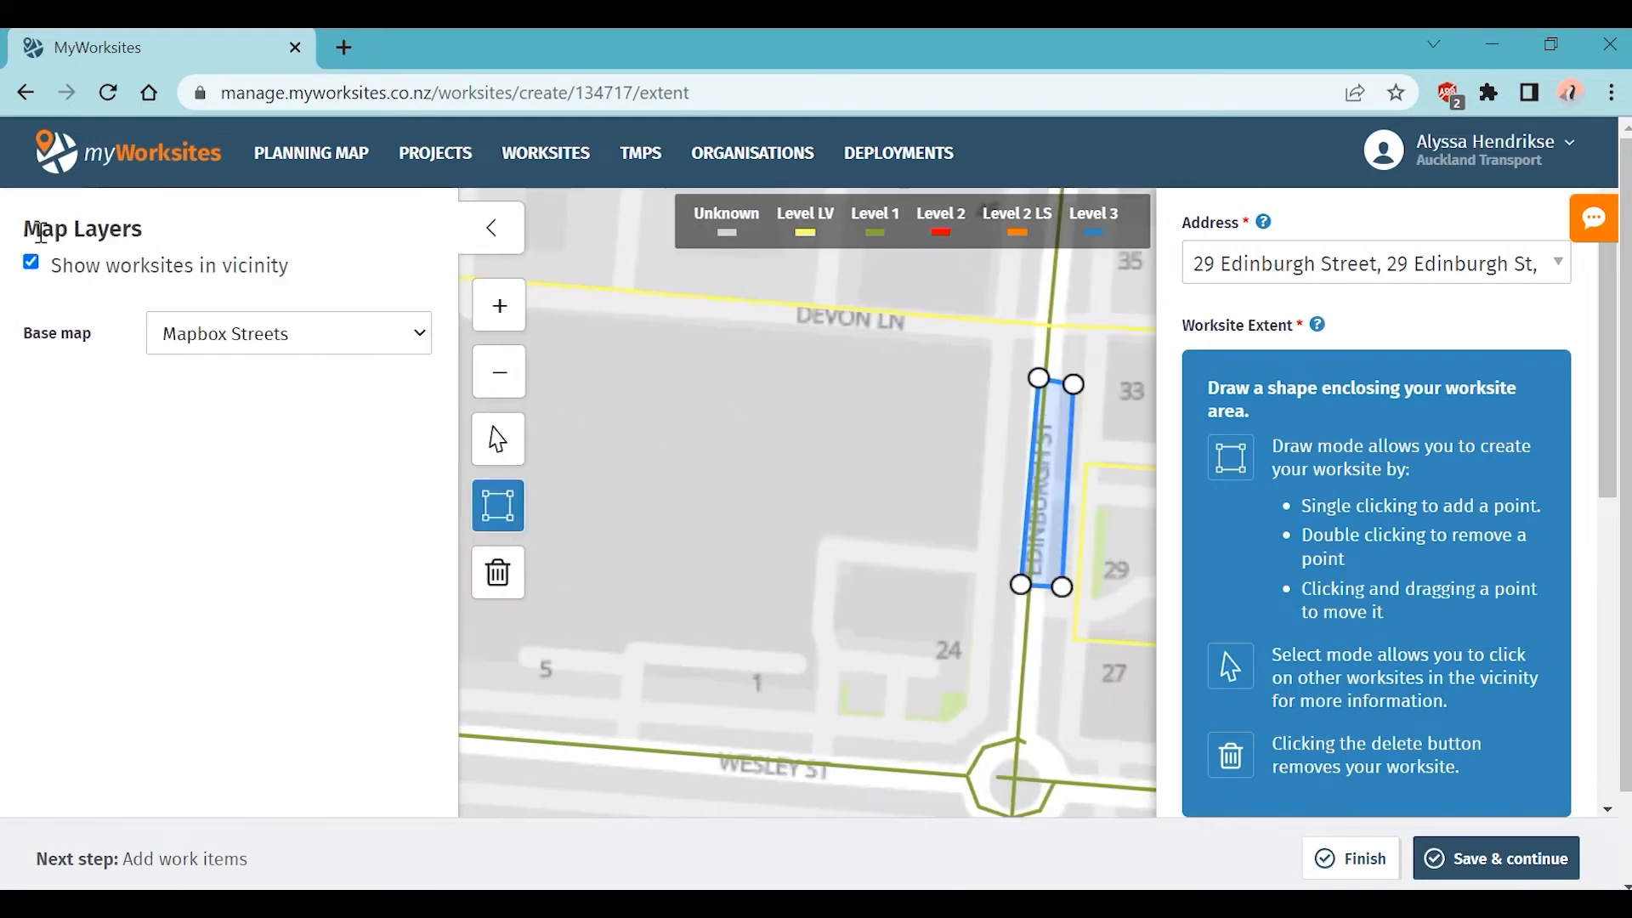
left_click(350, 333)
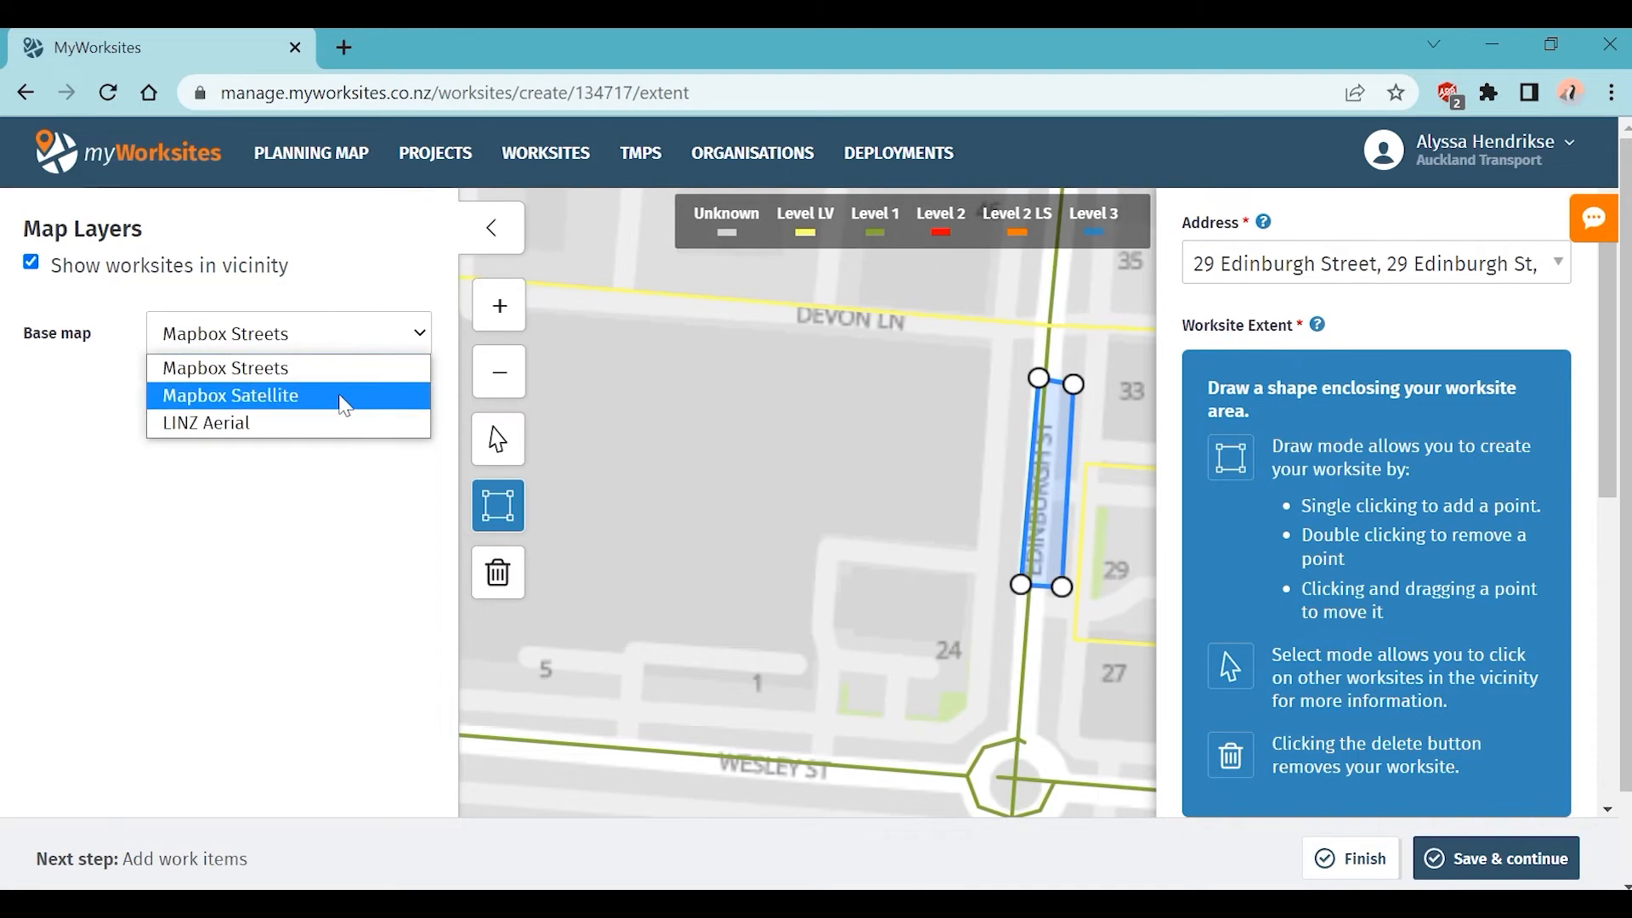
left_click(344, 404)
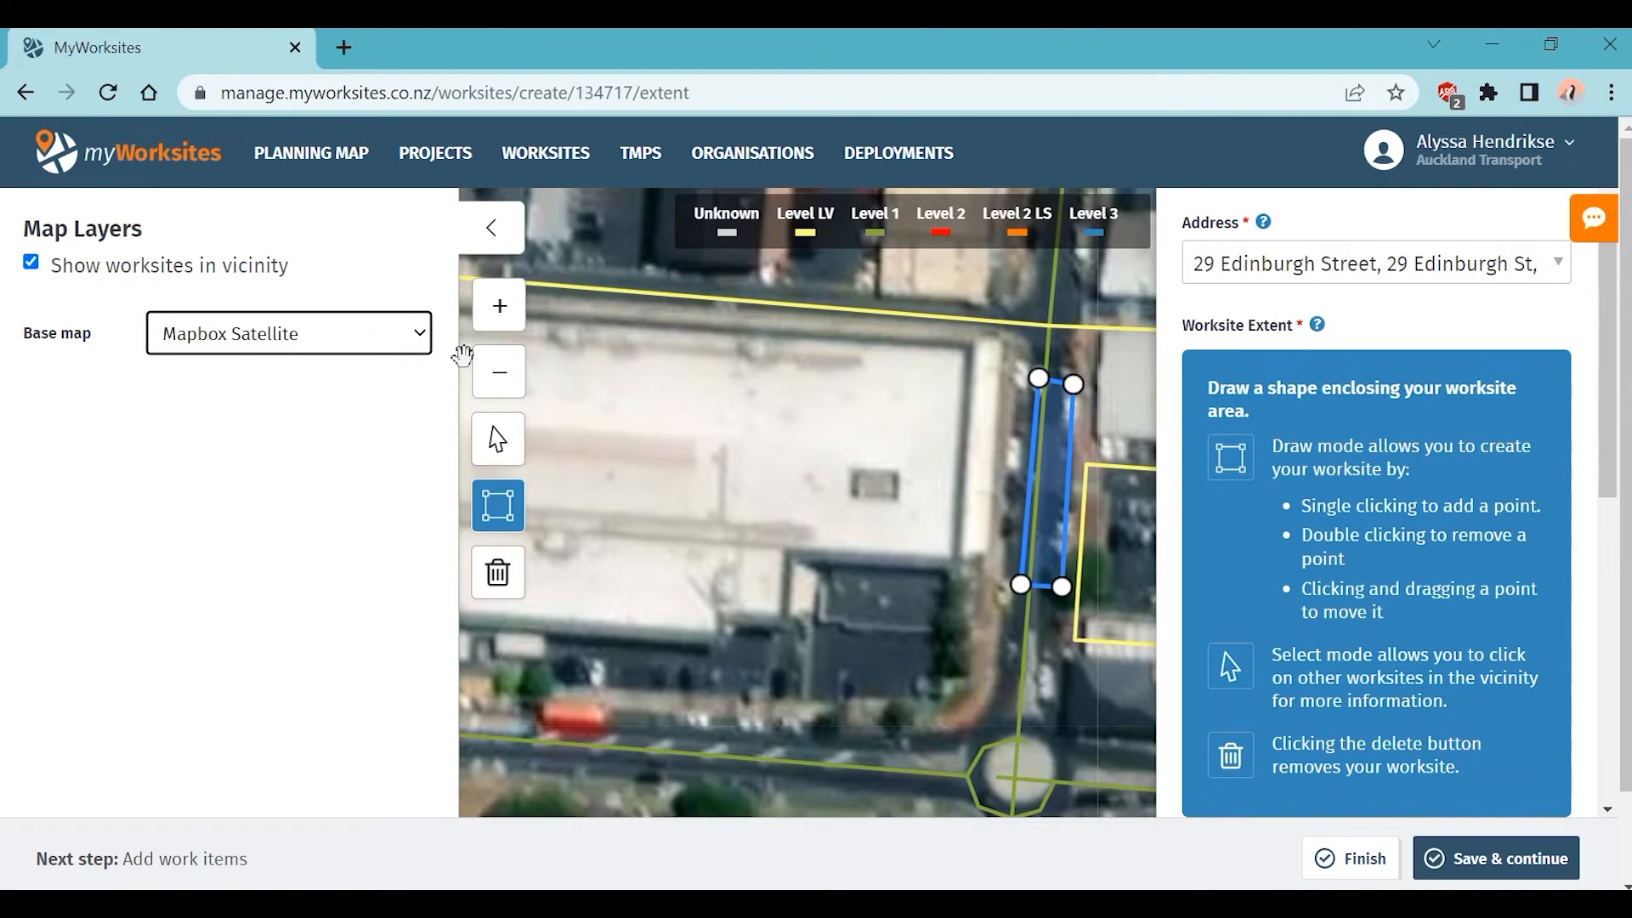
left_click(492, 228)
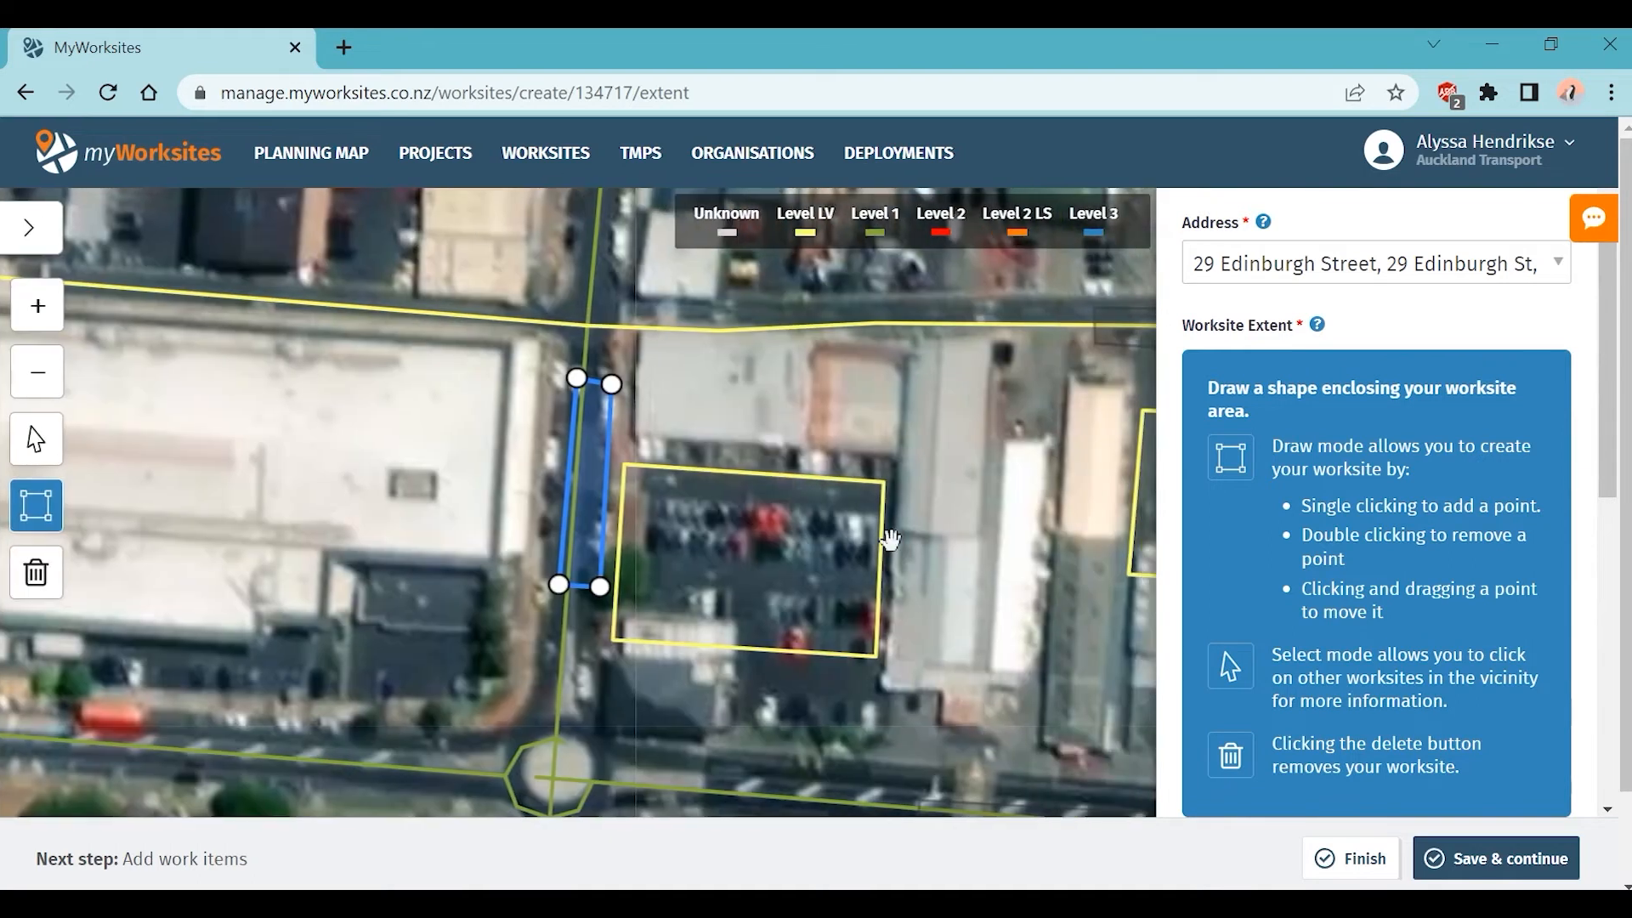
left_click(31, 226)
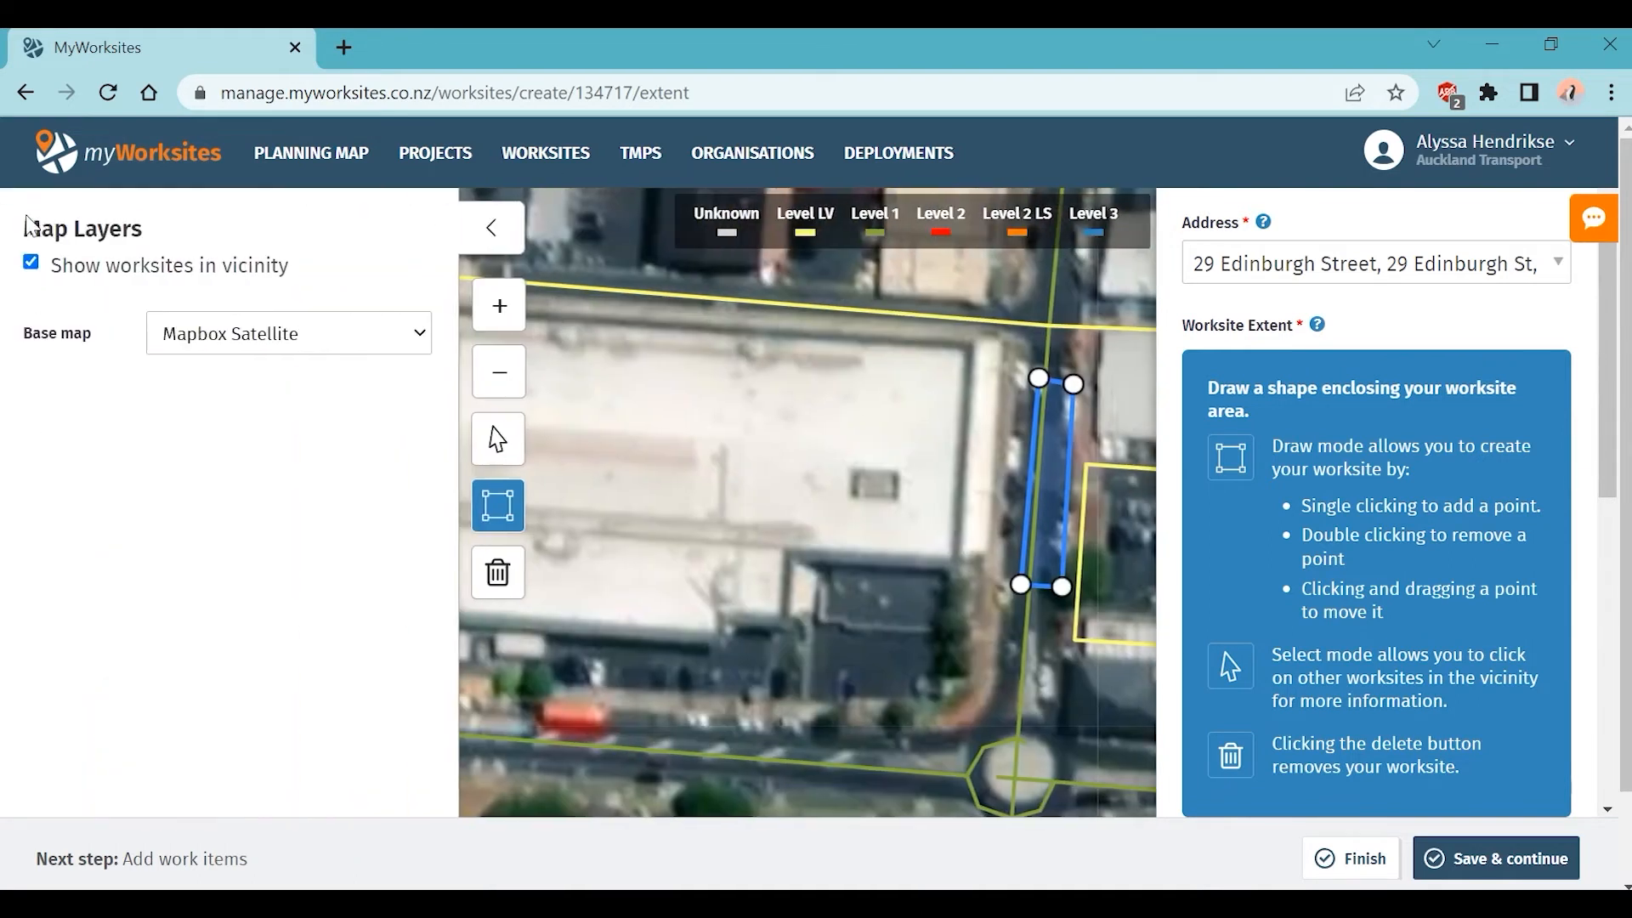
left_click(336, 345)
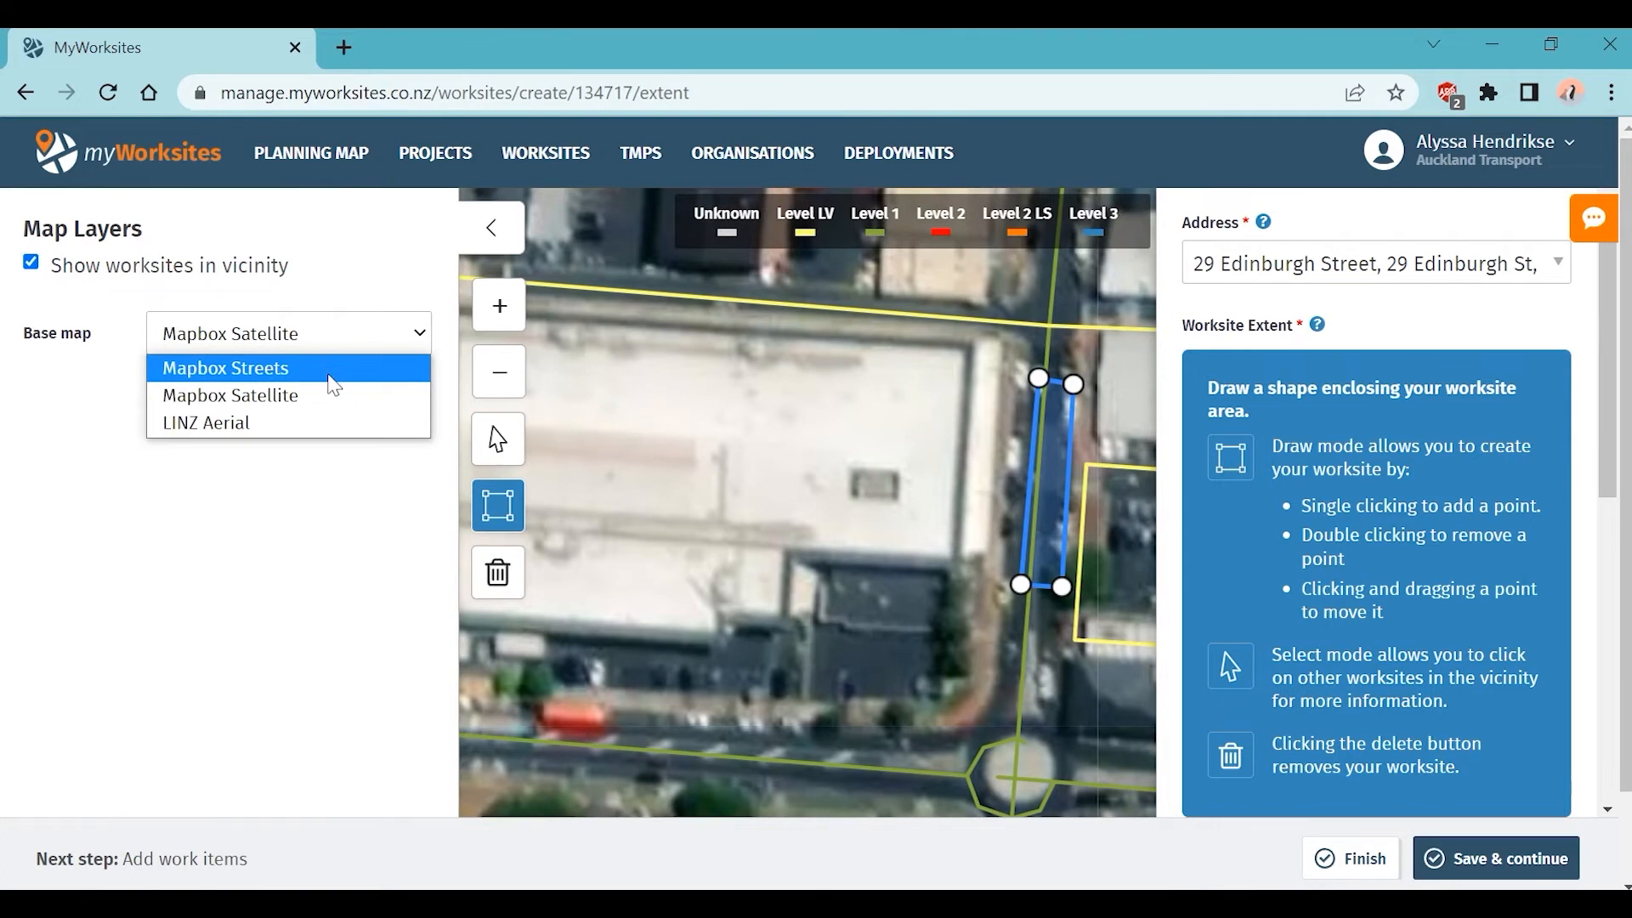
left_click(331, 374)
left_click(480, 242)
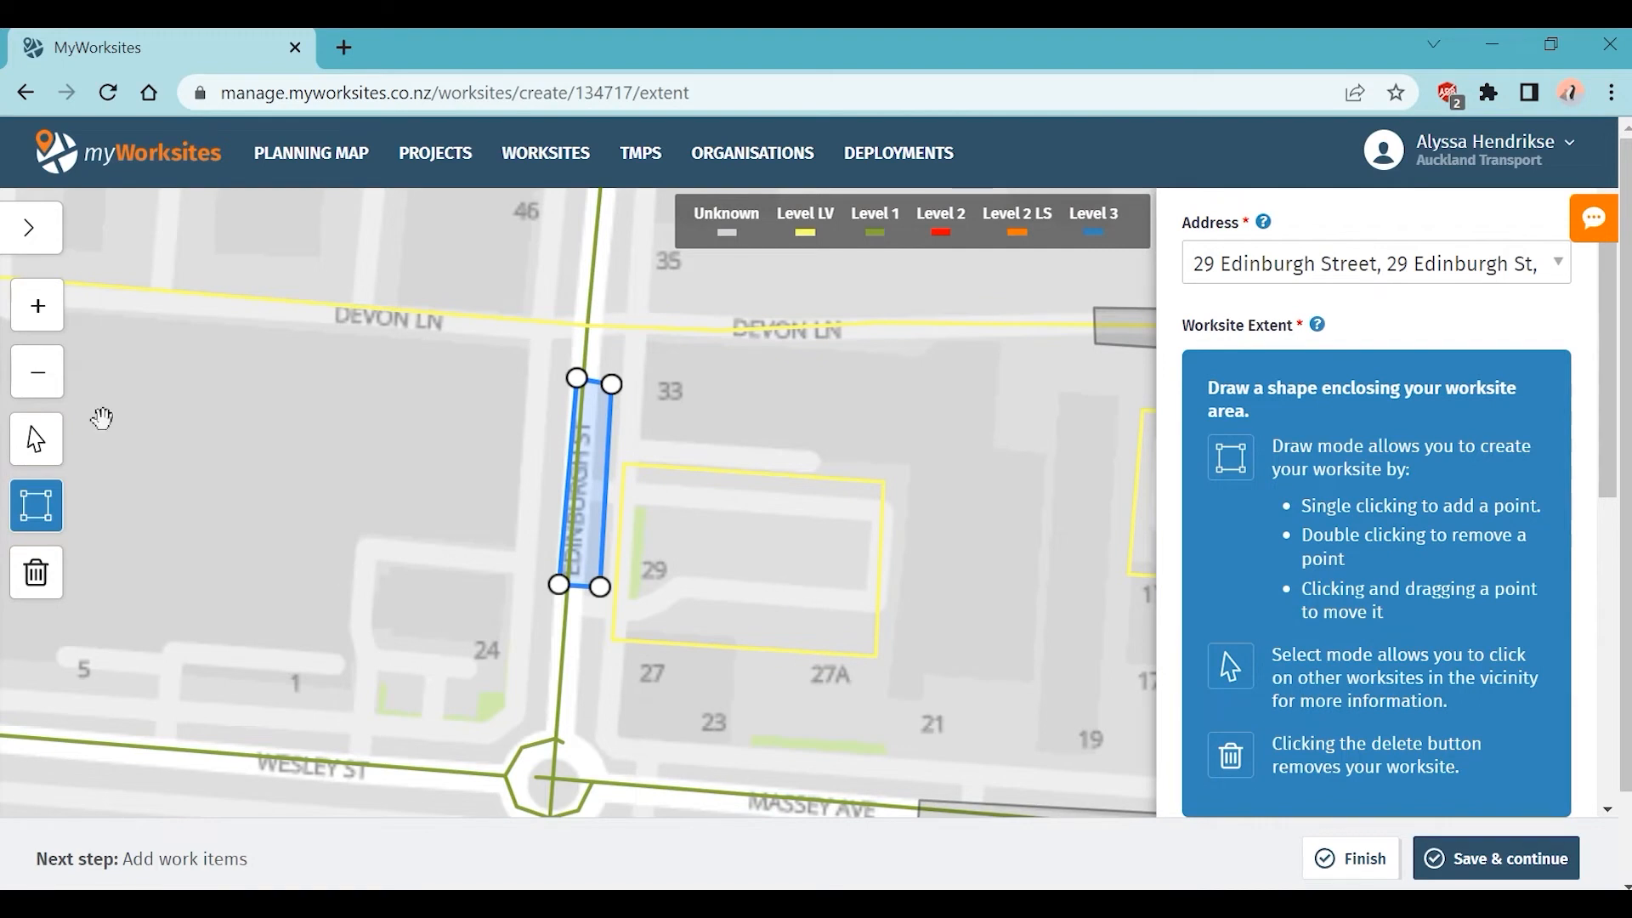
Step: Zoom out one level, switch to Select mode, and pan to the Roulston Ln and Massey Ave worksites
left_click(41, 381)
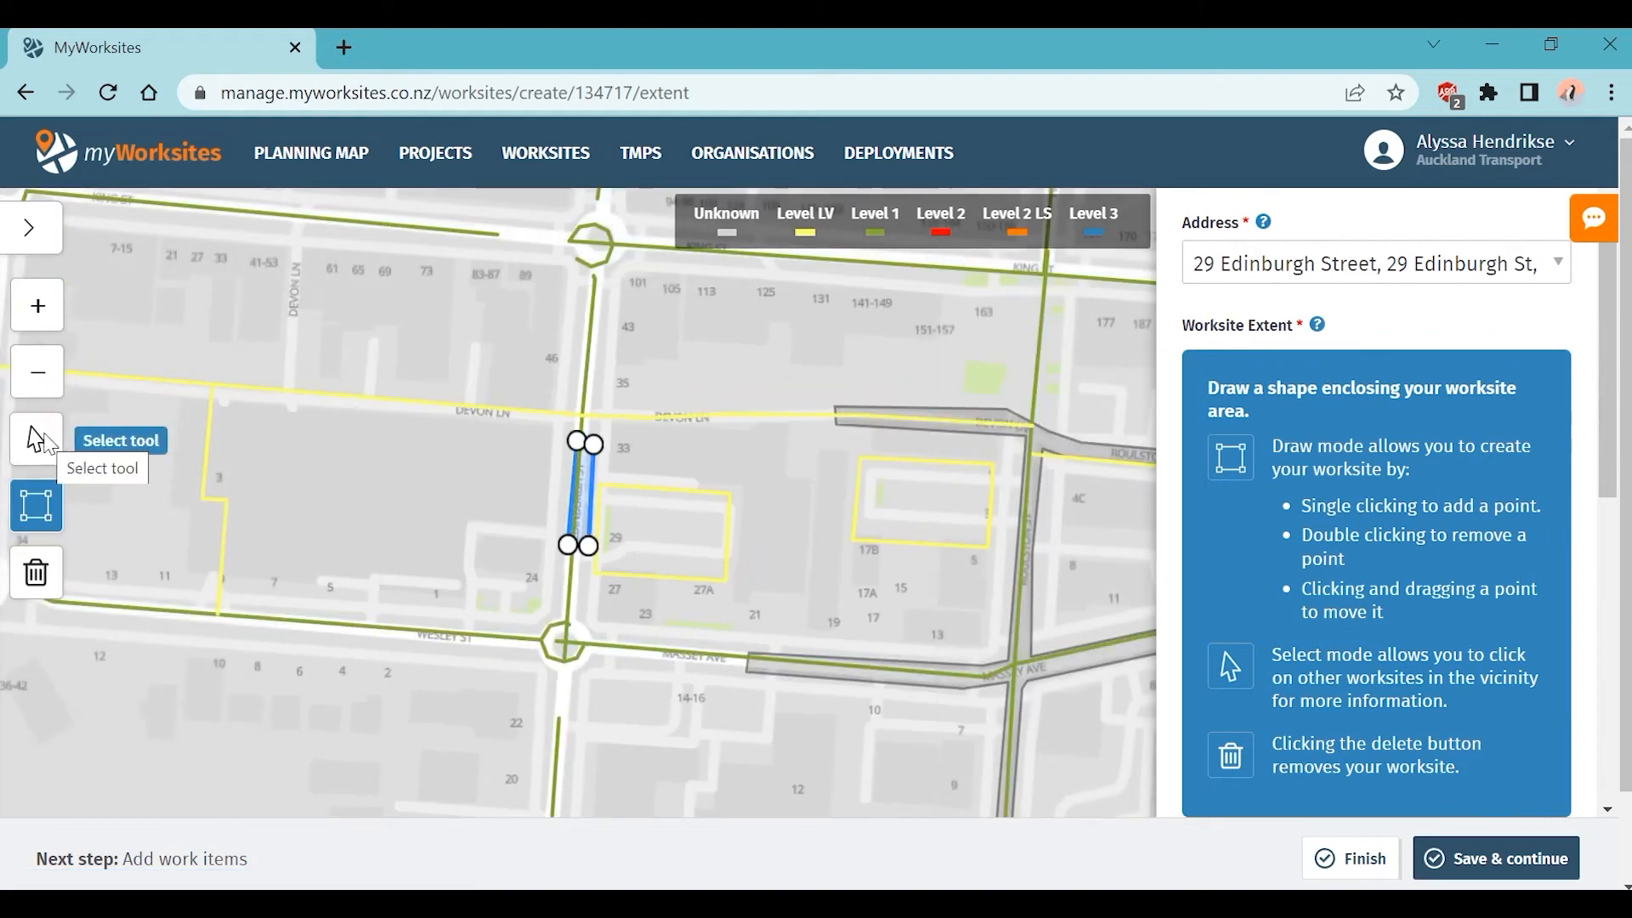
left_click(43, 432)
left_click_drag(846, 579, 519, 515)
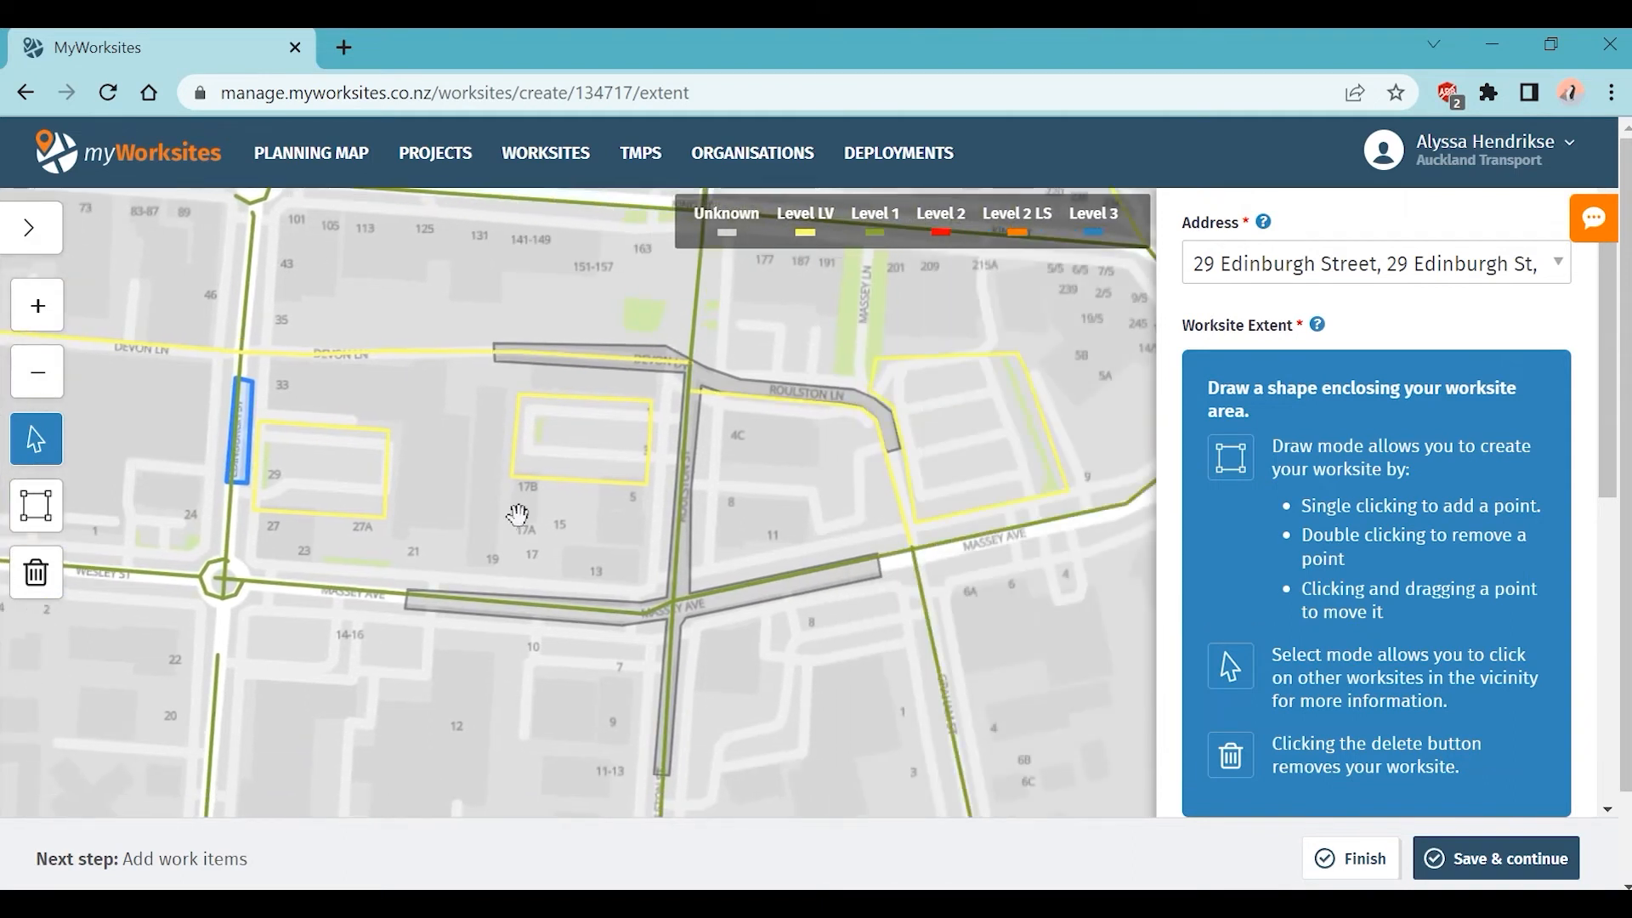
left_click_drag(517, 515, 705, 770)
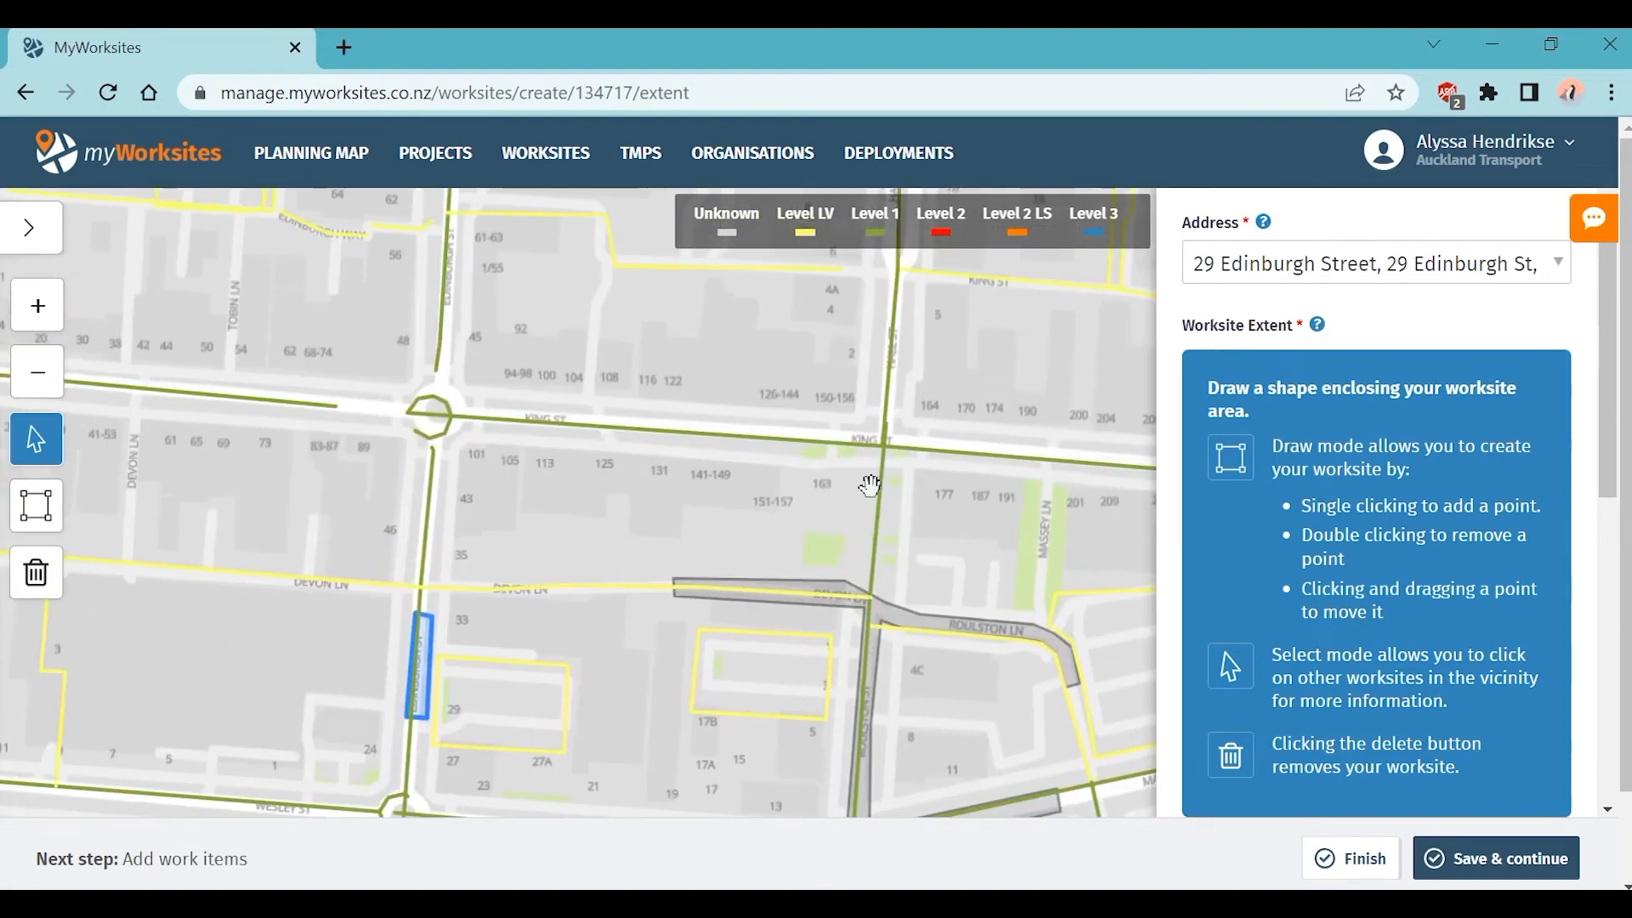
left_click_drag(873, 477, 849, 242)
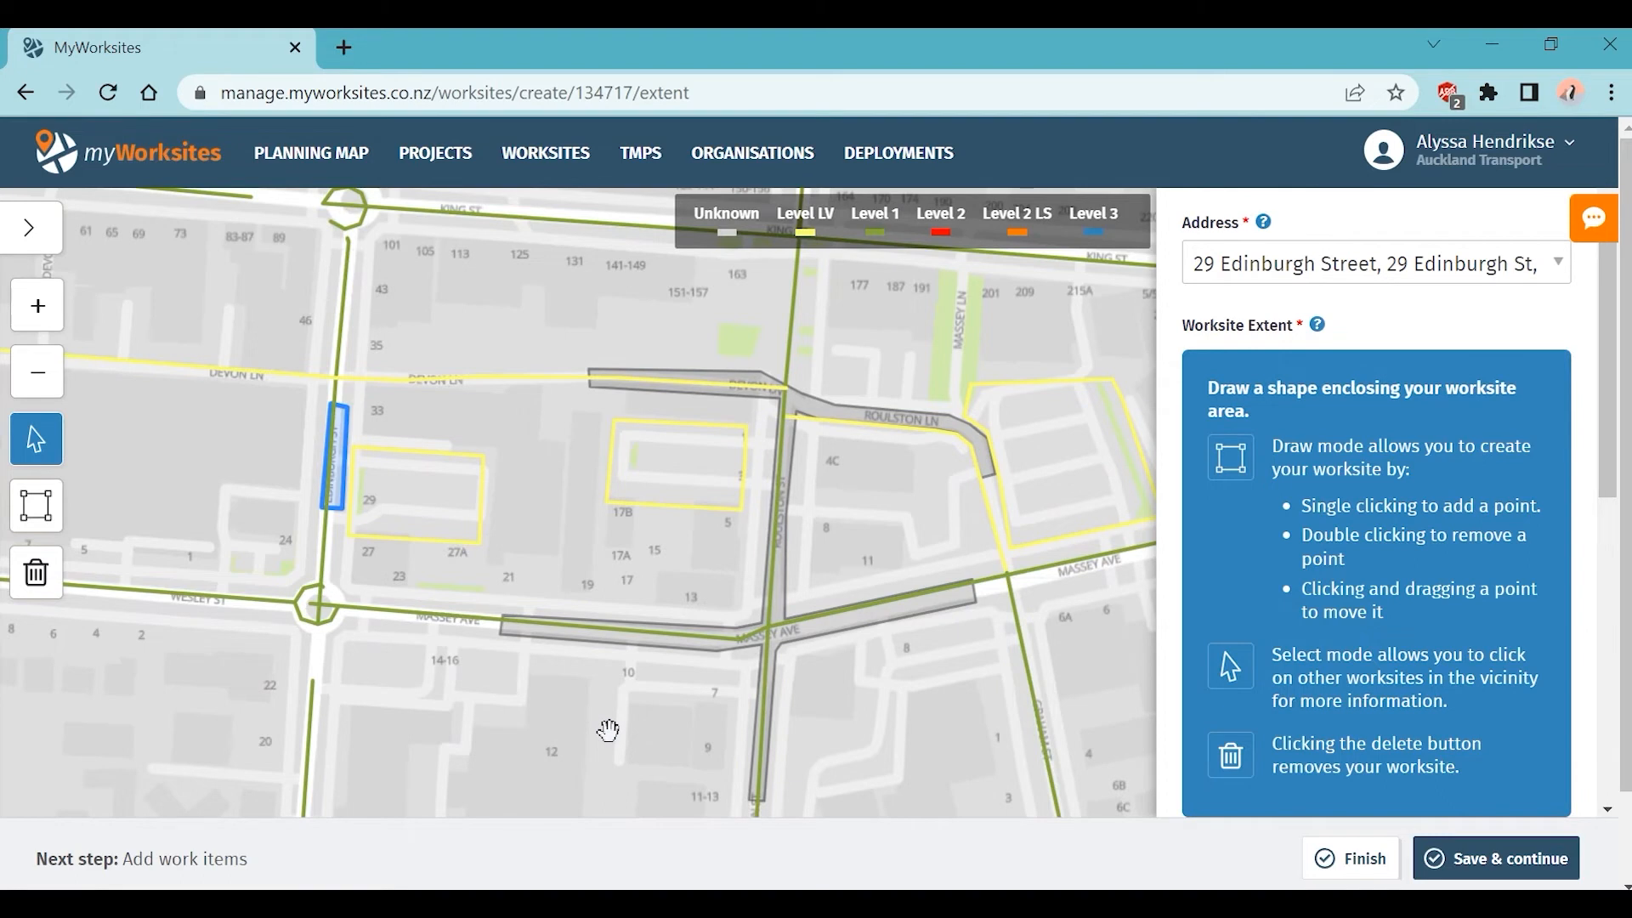
Step: Open the Massey Ave worksite's popup and view its Works and Contact Info tabs
left_click(791, 646)
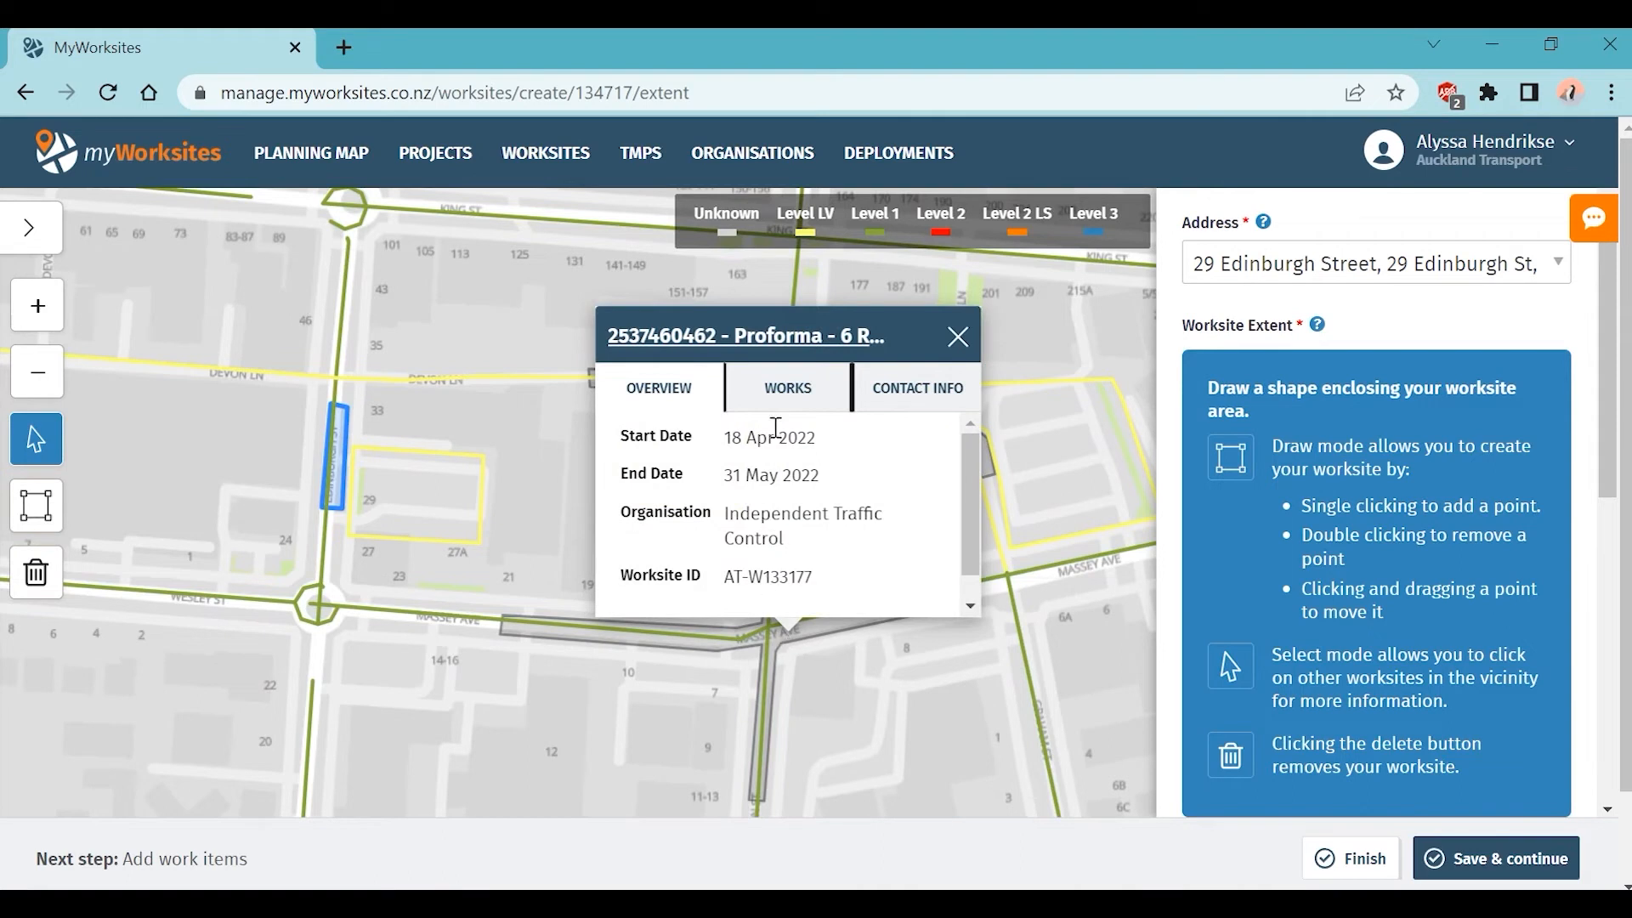
left_click(776, 399)
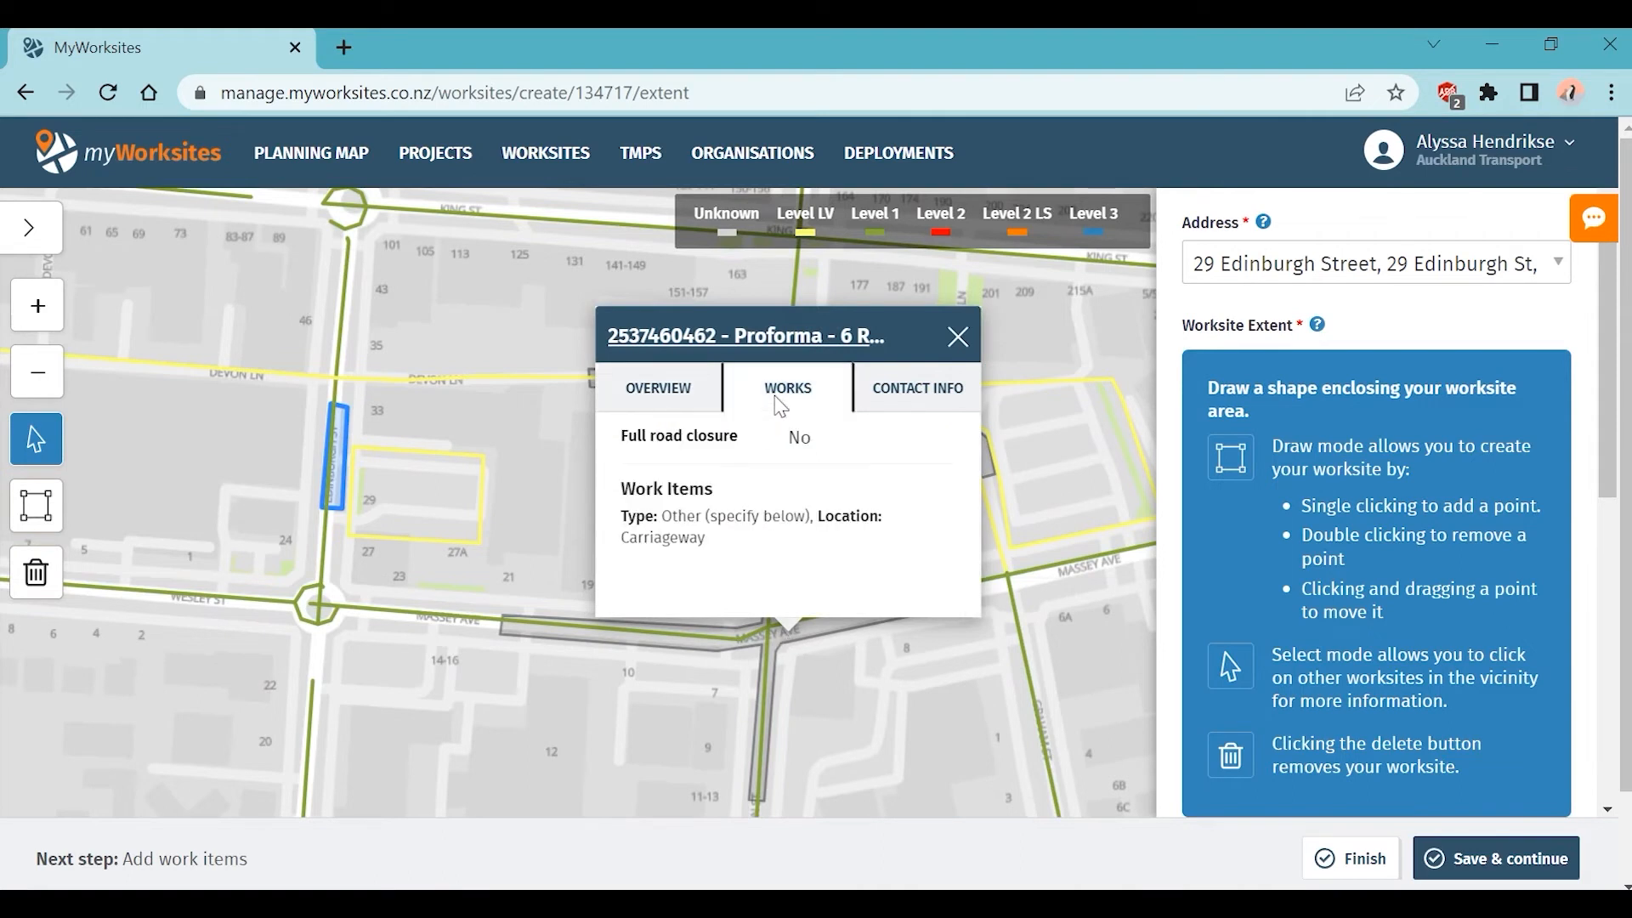
left_click(957, 395)
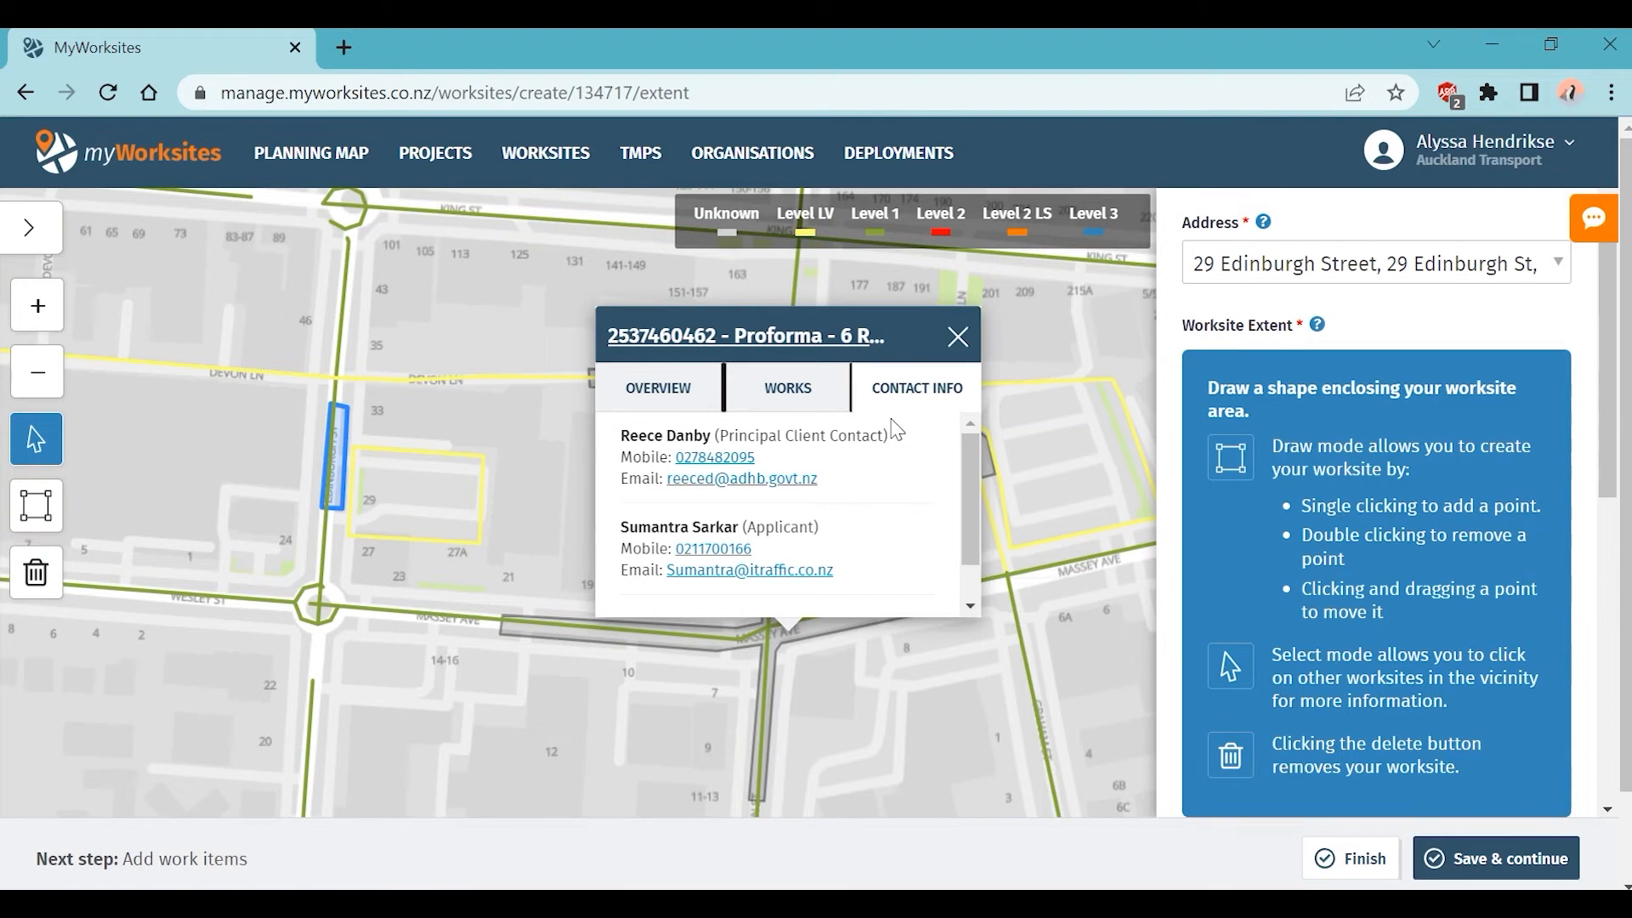
left_click(704, 338)
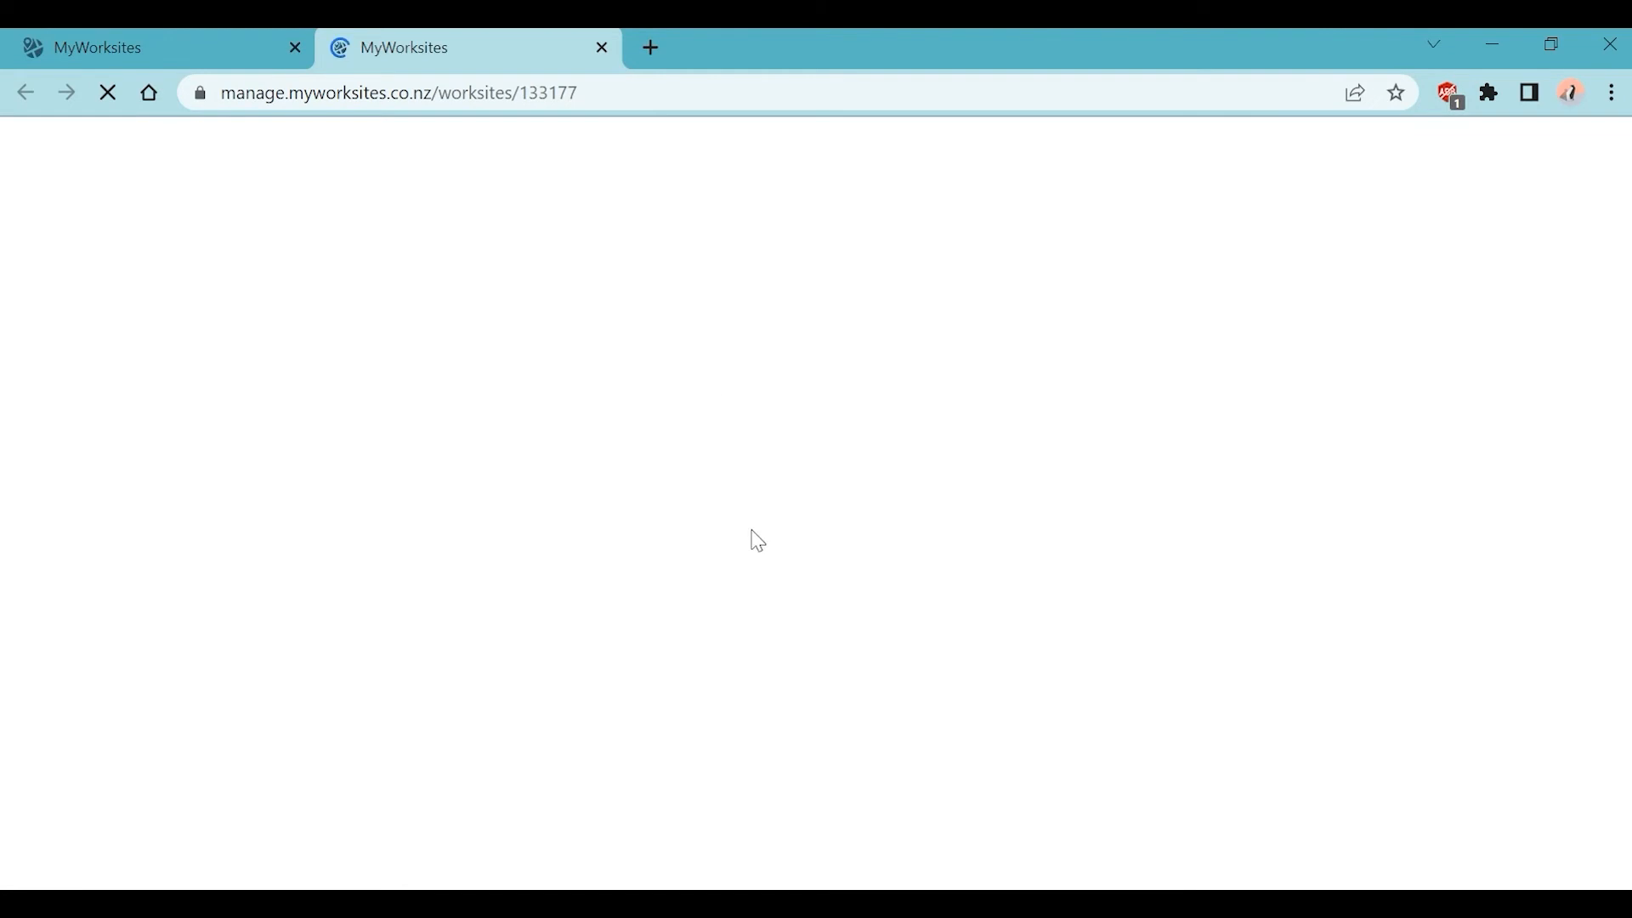
scroll(1363, 609, "down", 5)
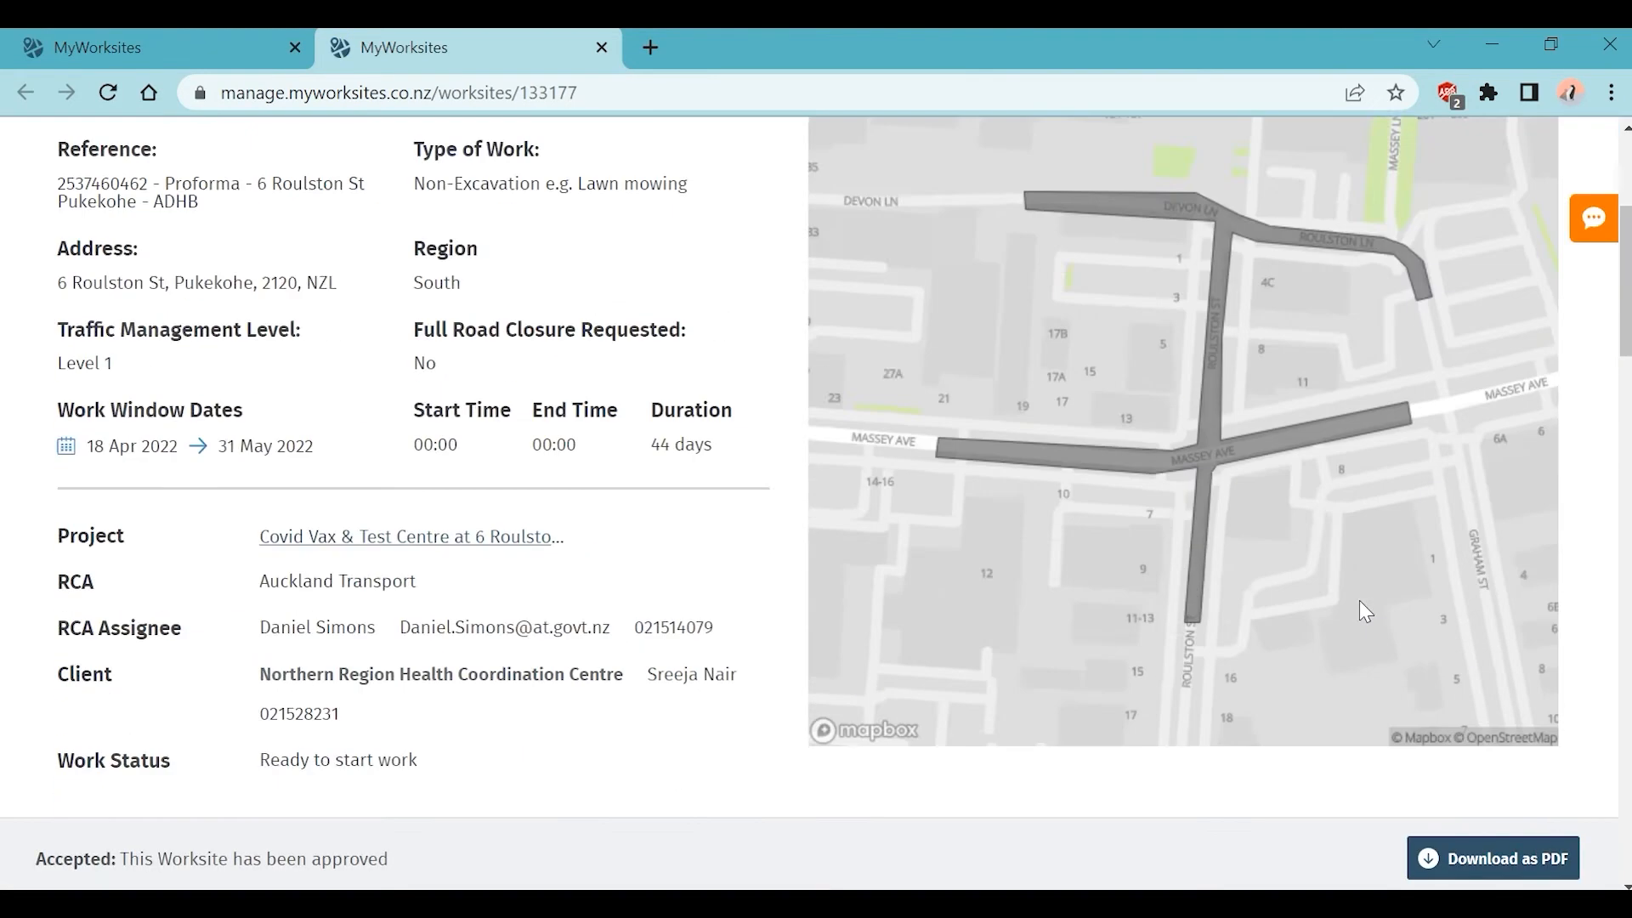
scroll(1365, 611, "down", 7)
scroll(1366, 610, "down", 12)
scroll(1360, 602, "up", 6)
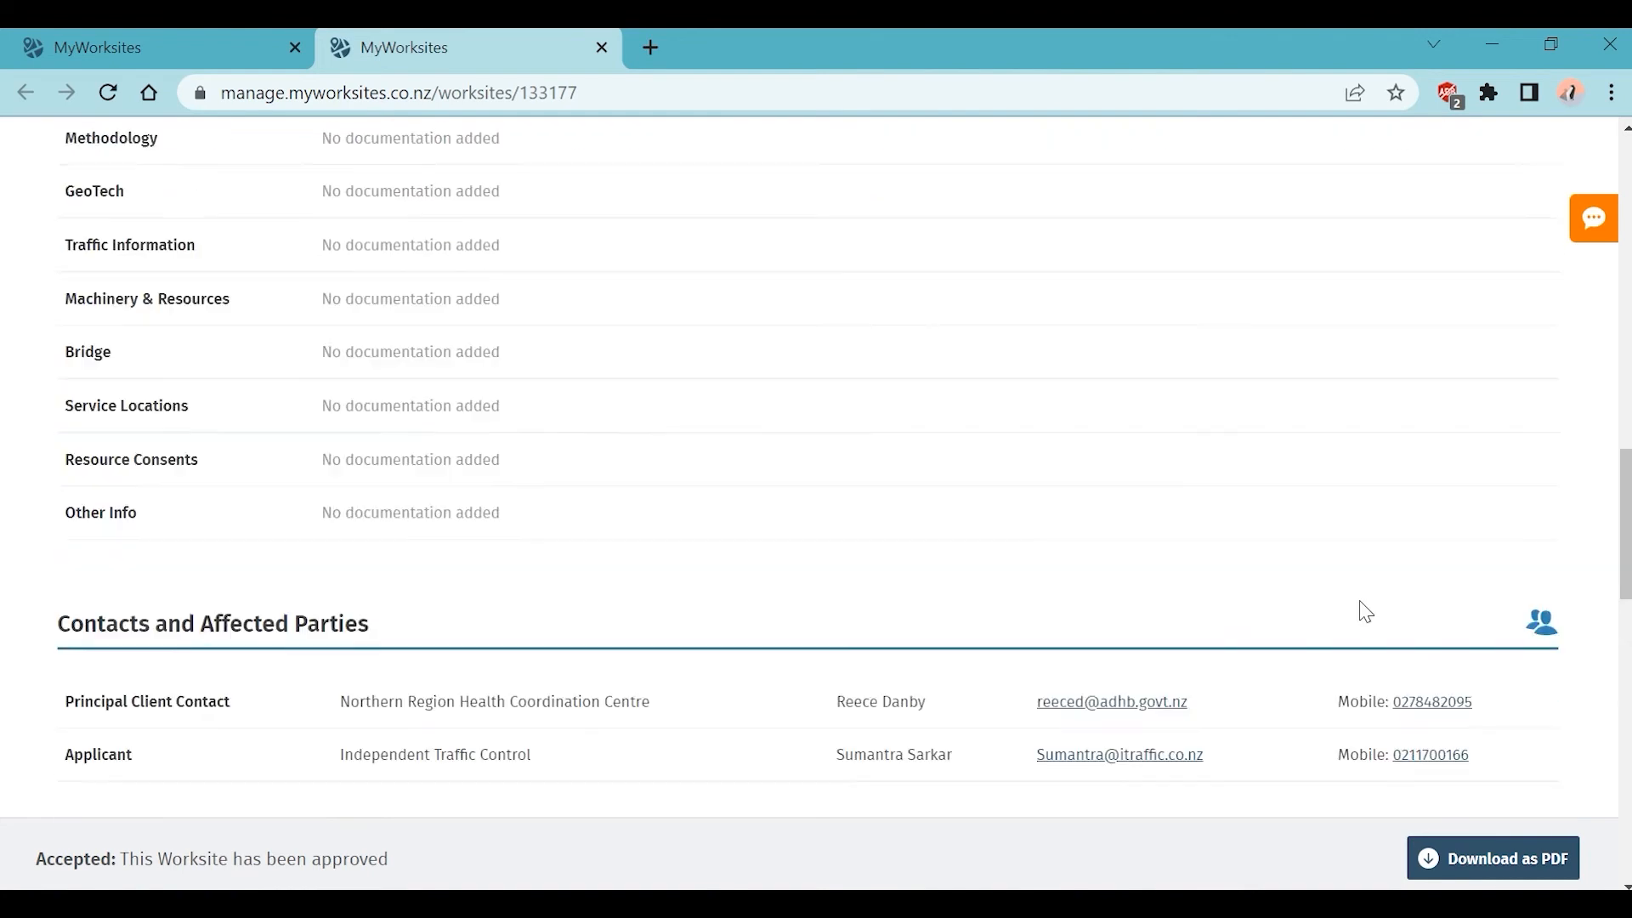
scroll(1363, 601, "up", 7)
left_click(1445, 544)
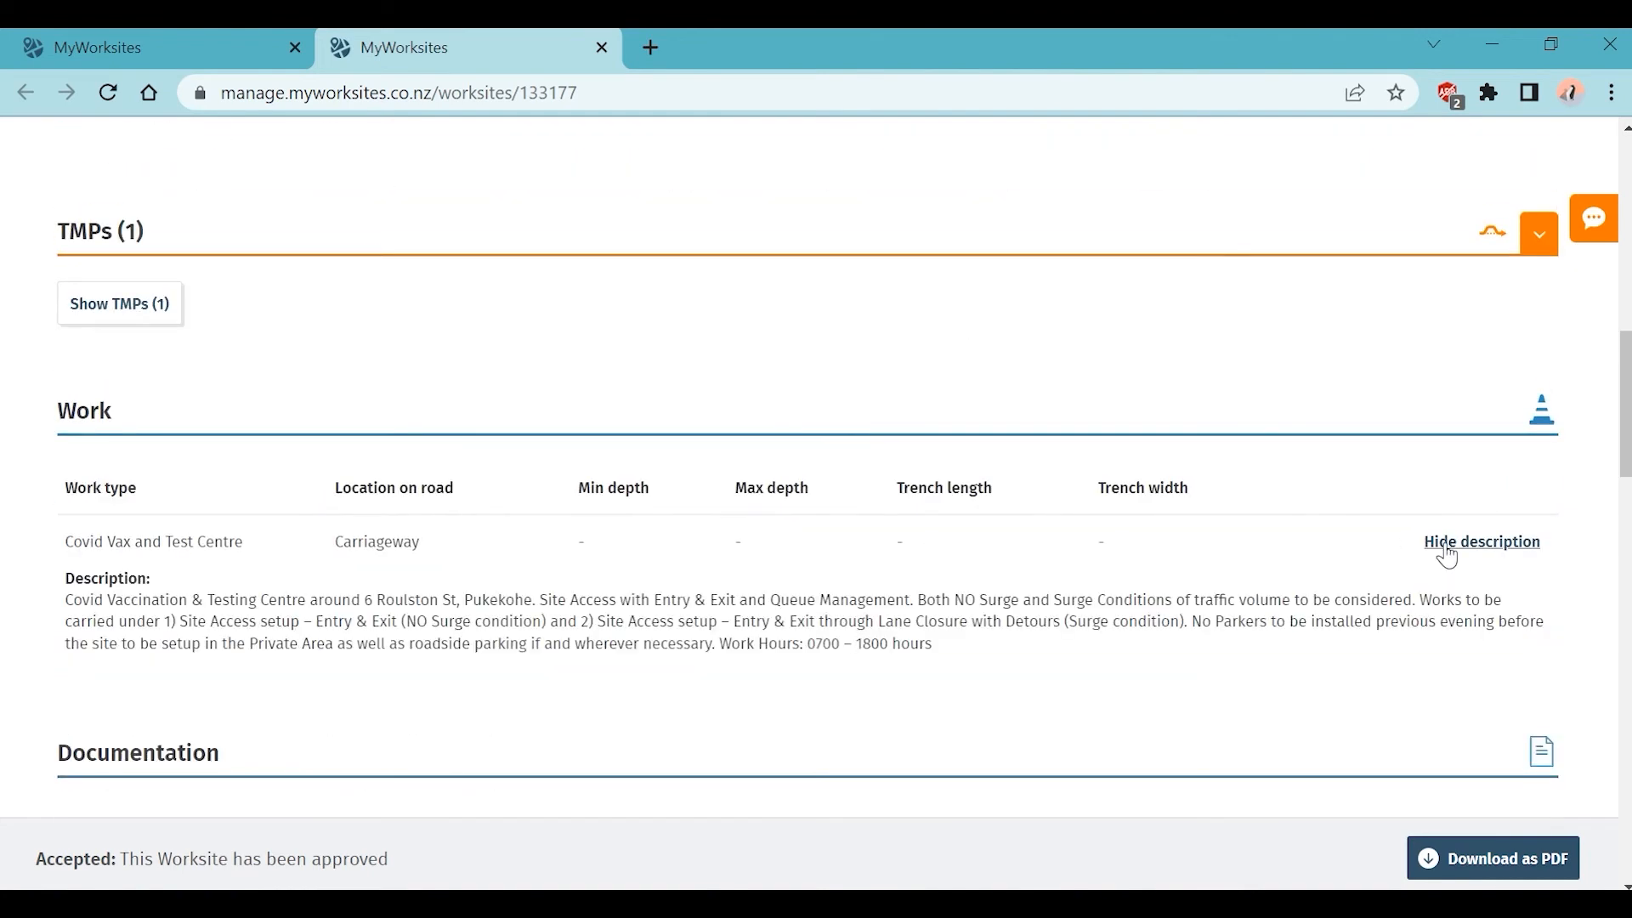
scroll(1445, 549, "up", 15)
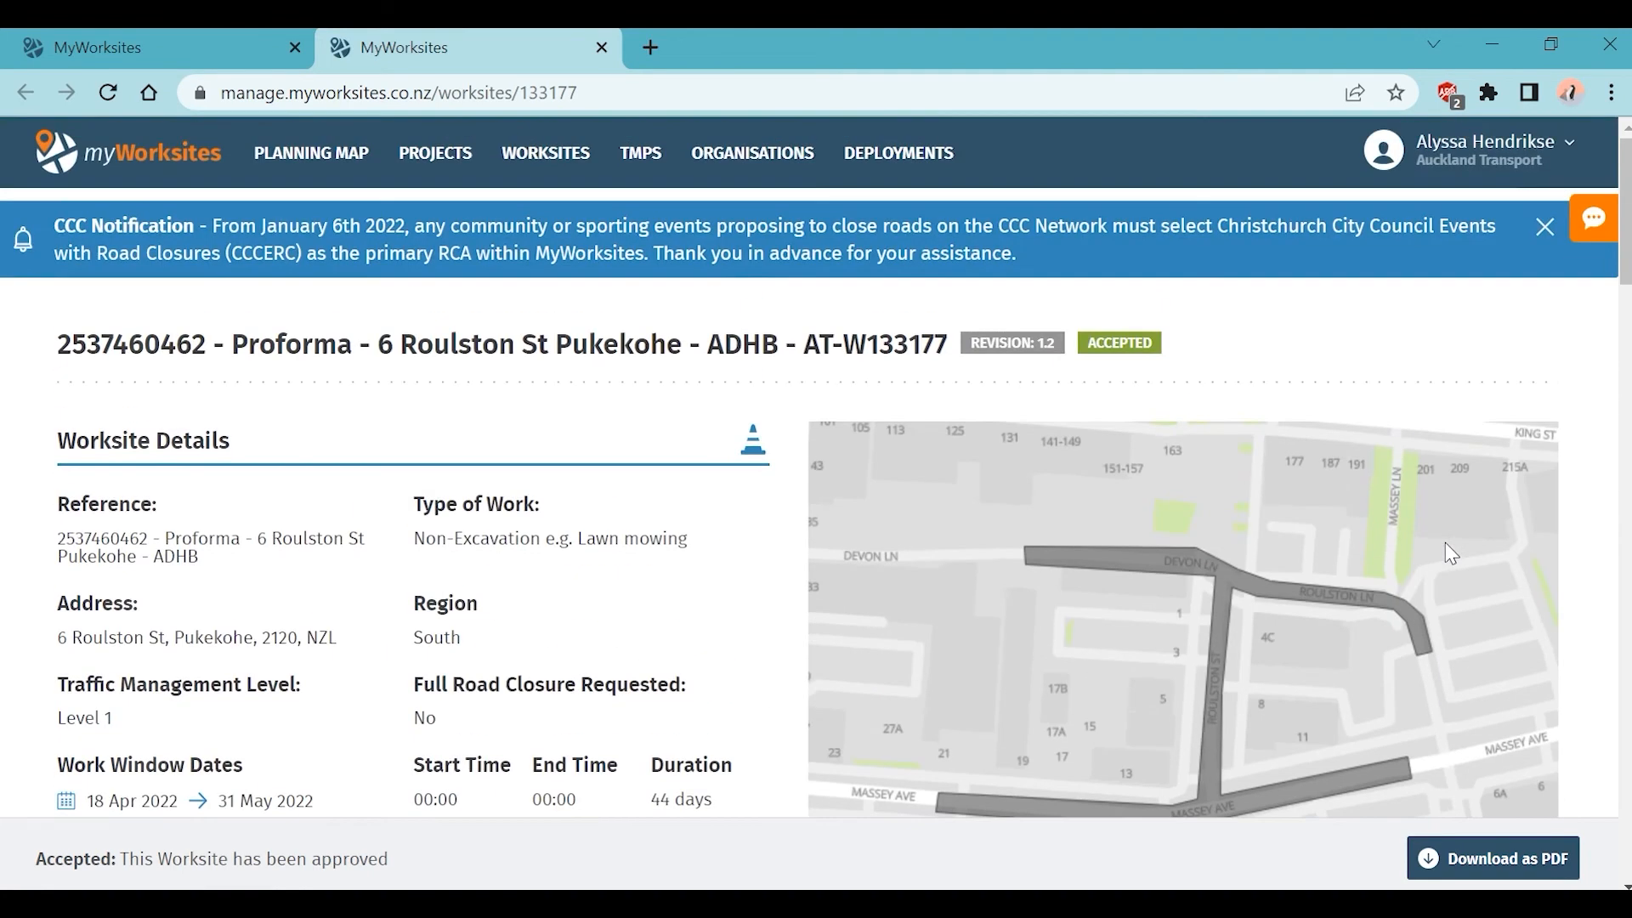
scroll(1452, 555, "down", 3)
left_click(601, 49)
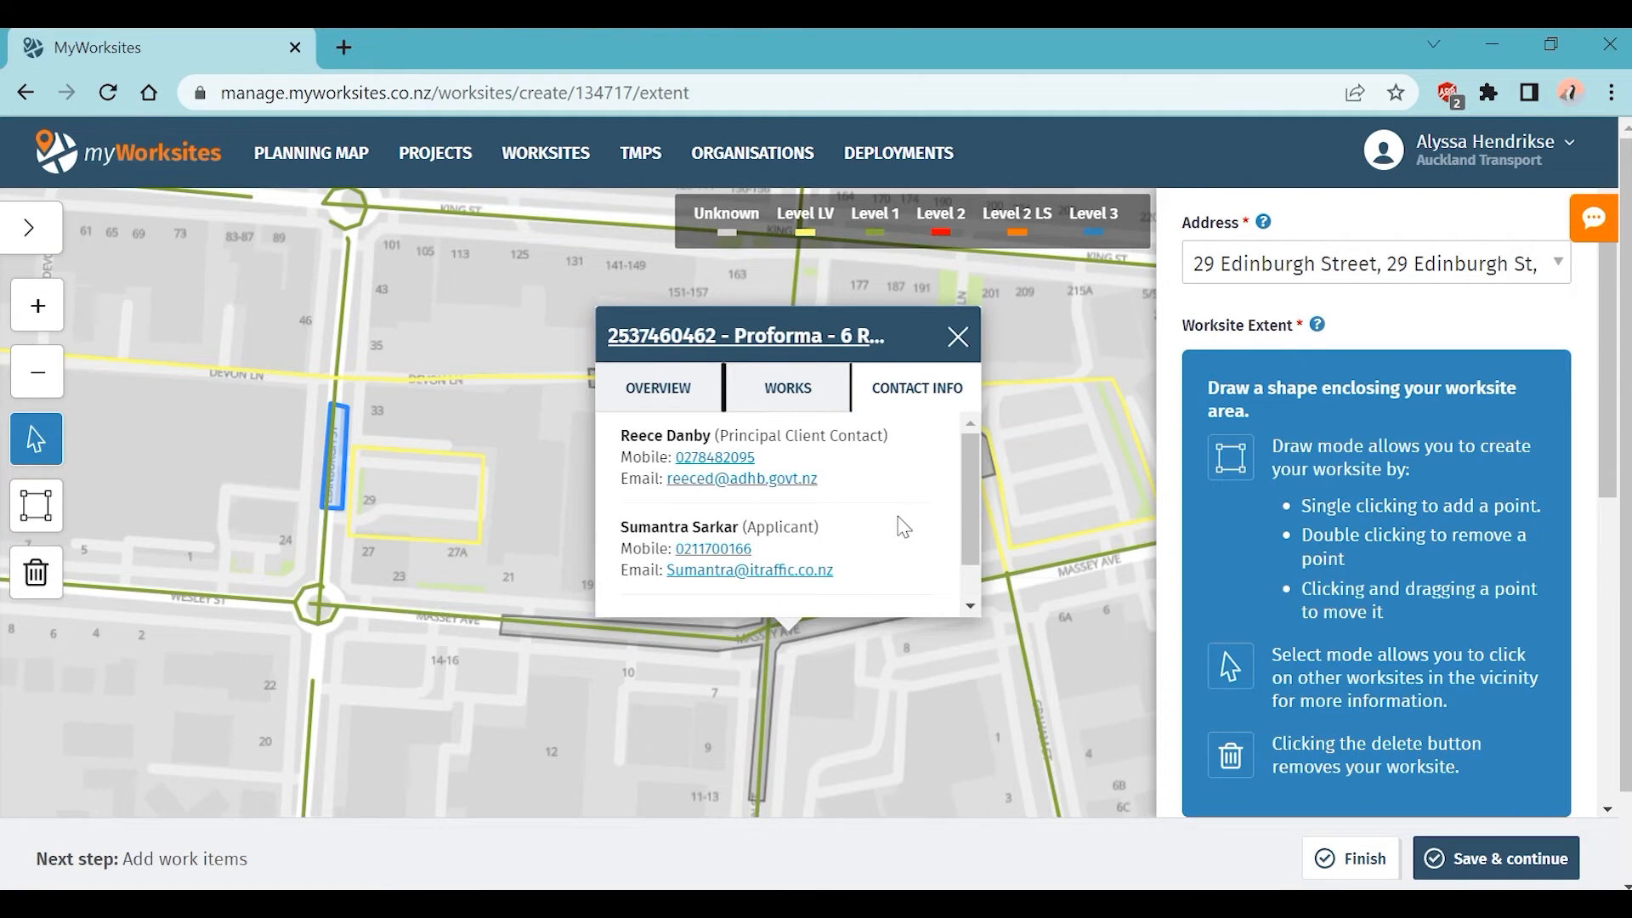
Step: Close the neighbouring worksite popup and toggle Full road closure on, then back off
left_click(957, 337)
scroll(1511, 481, "down", 2)
scroll(1513, 487, "down", 4)
left_click(1191, 416)
left_click(1191, 417)
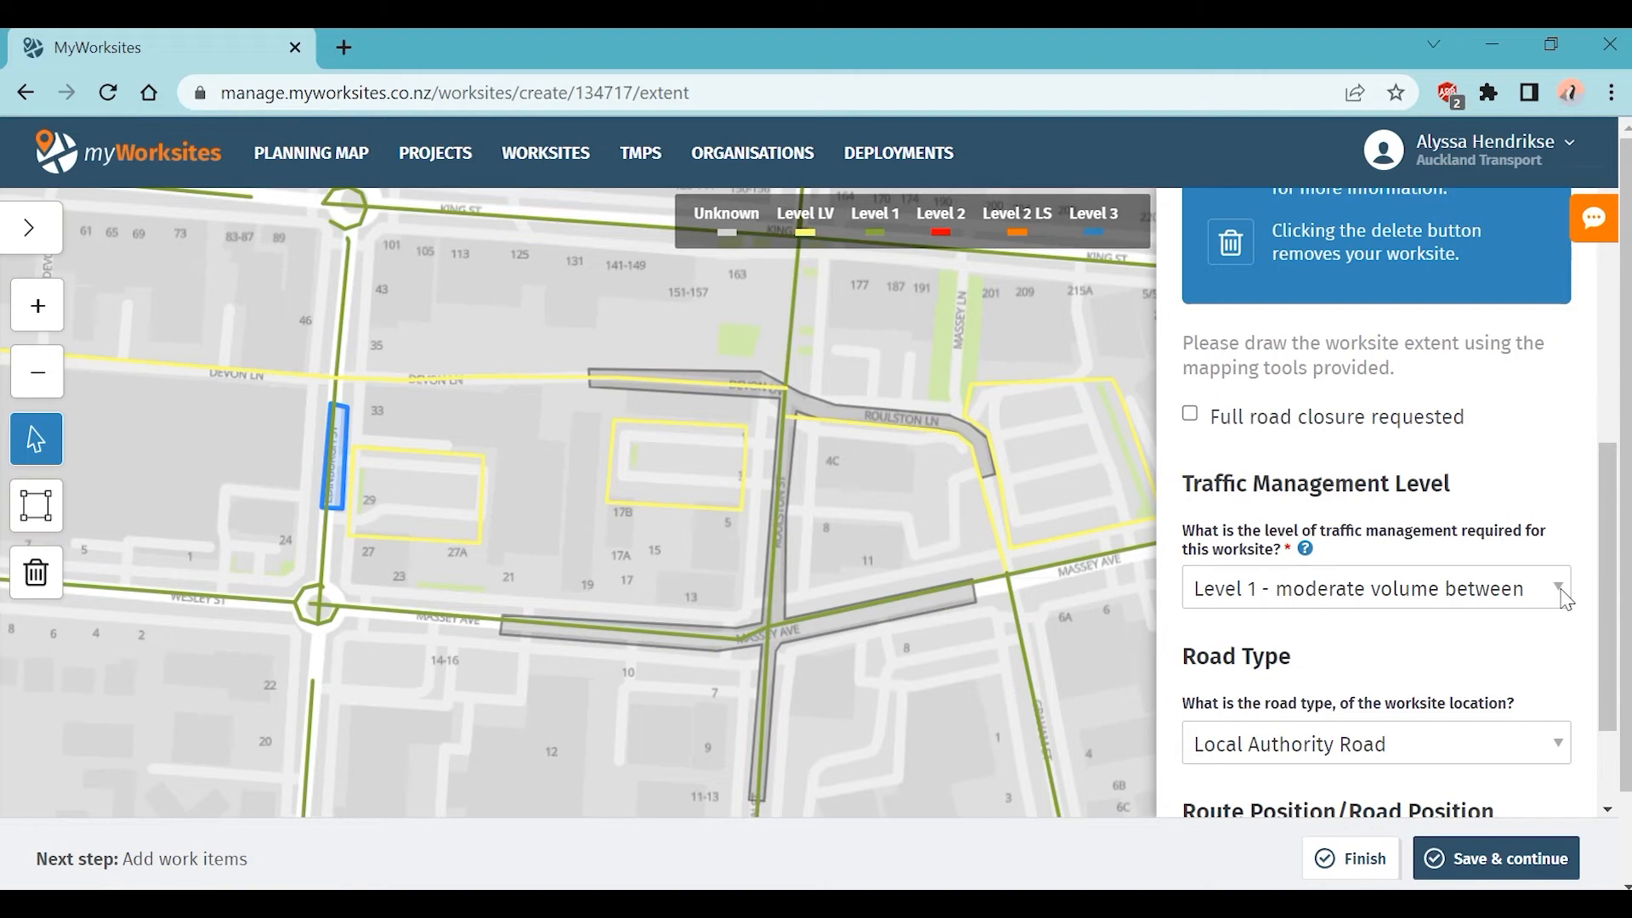
Step: Keep Level 1 traffic management and Local Authority Road as the road type
left_click(1565, 595)
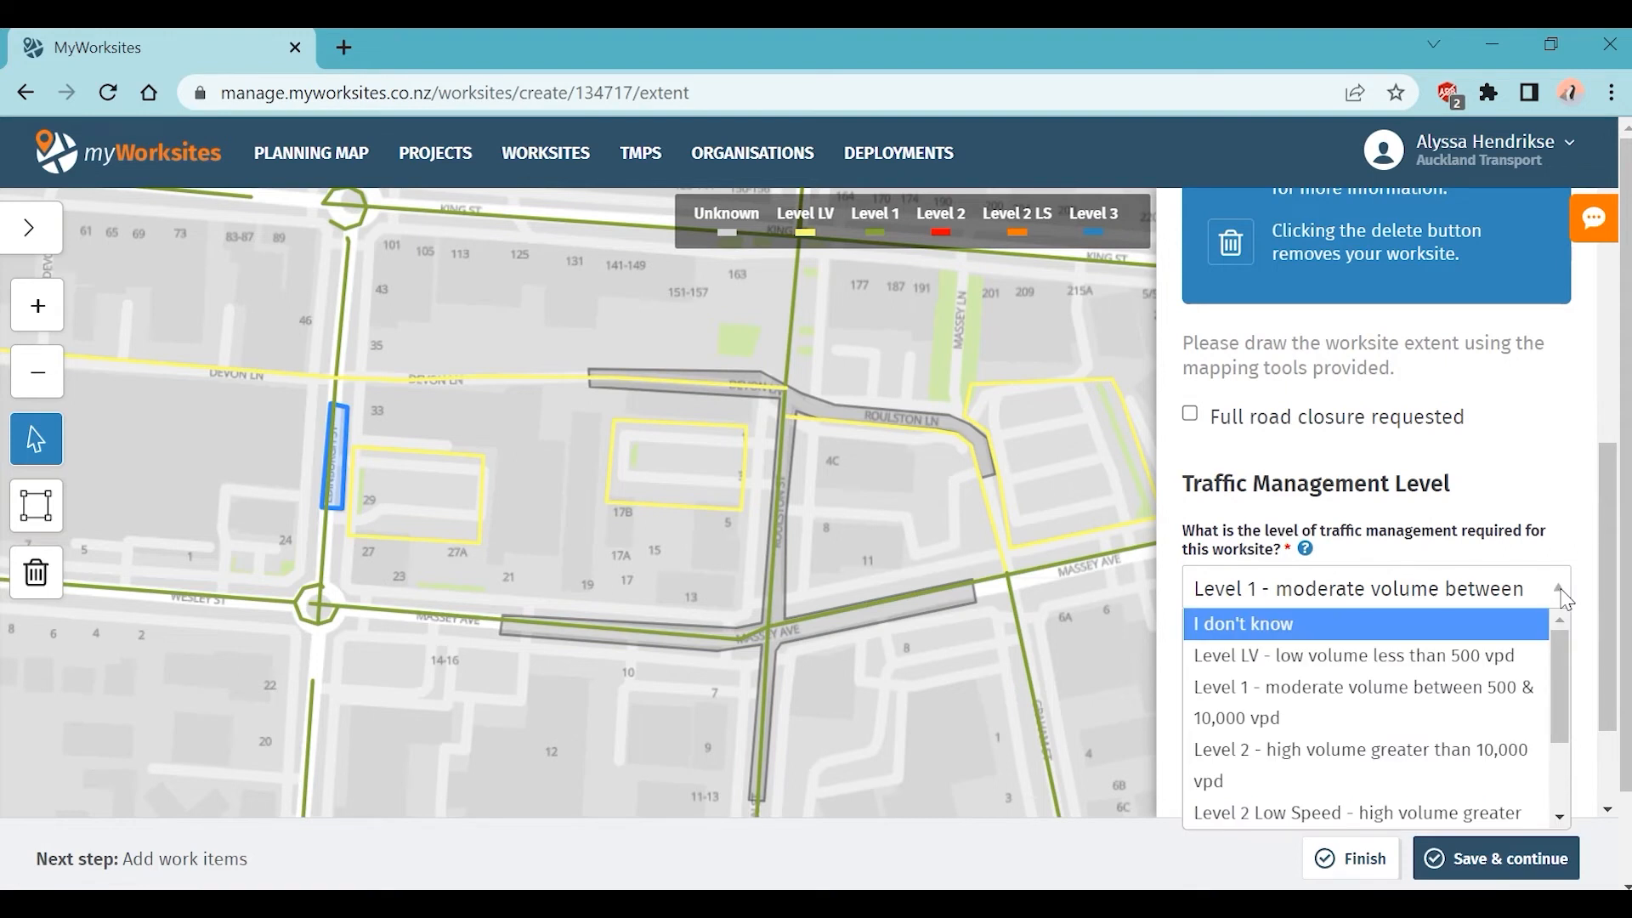
mouse_move(1564, 677)
left_mouse_down()
mouse_move(1572, 739)
mouse_move(1568, 646)
left_mouse_up()
left_click(1562, 583)
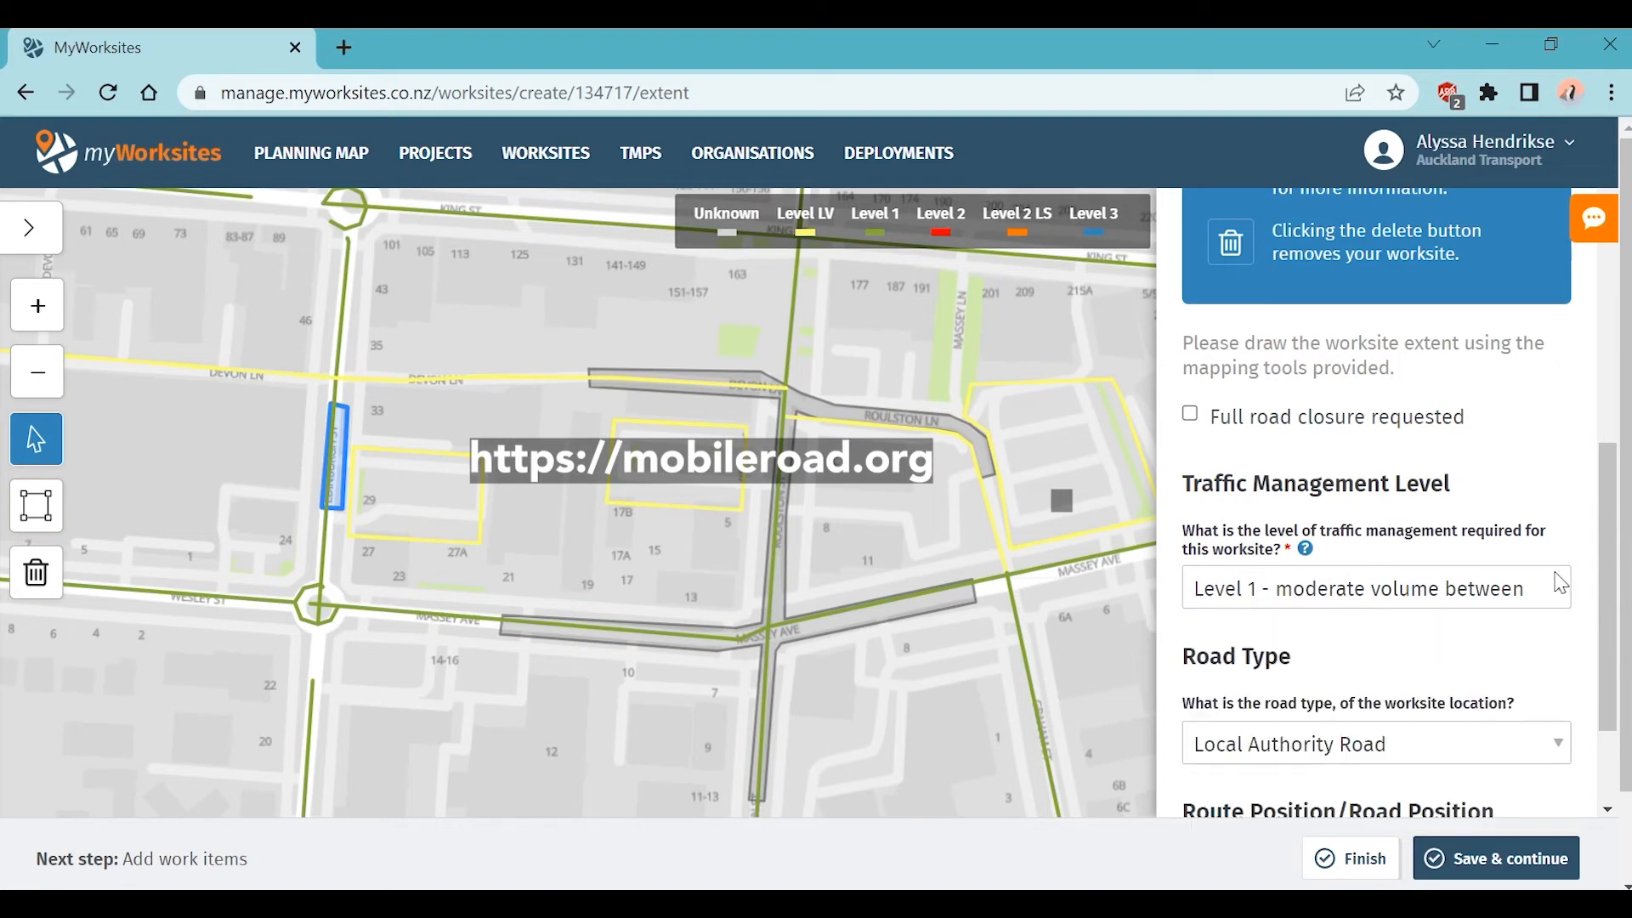
scroll(1563, 583, "down", 2)
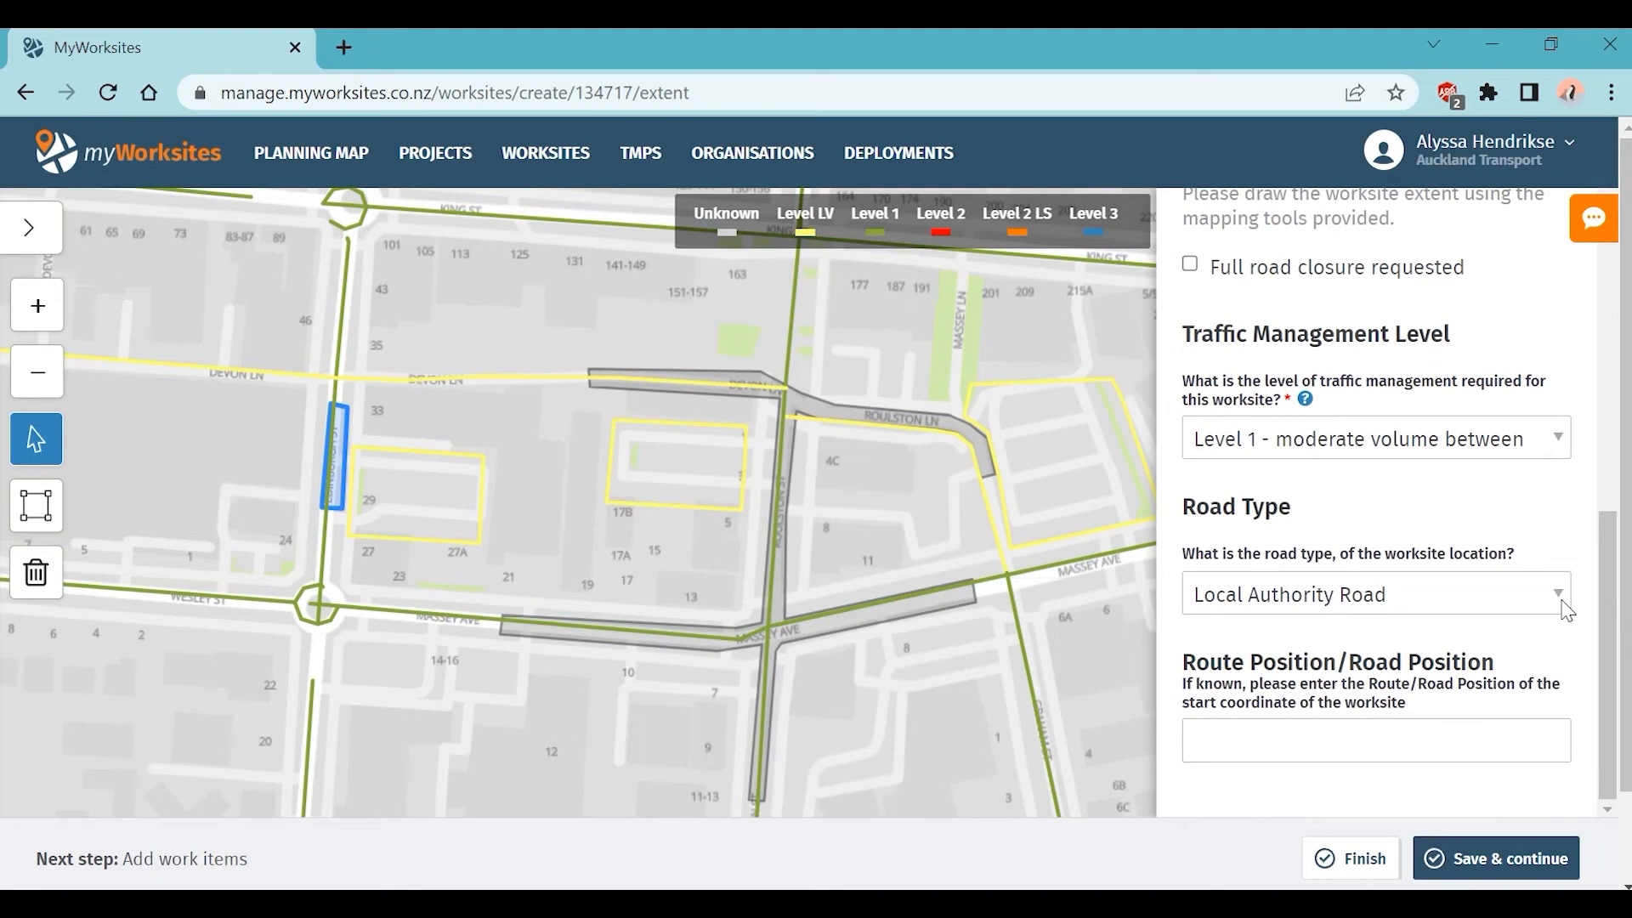
left_click(1567, 610)
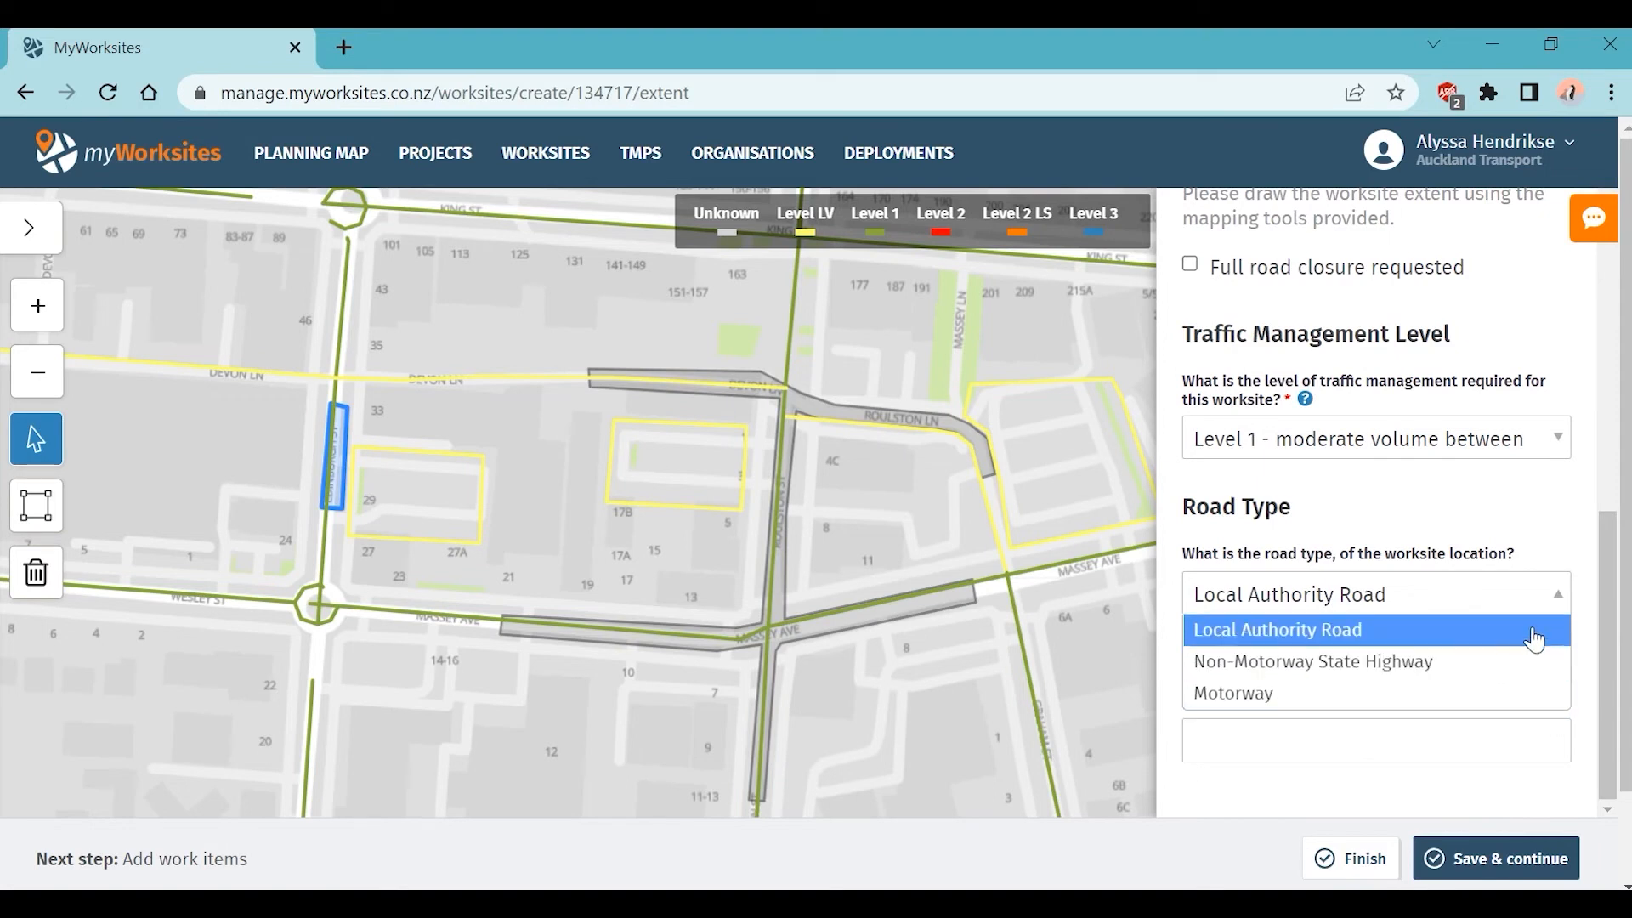
left_click(1563, 603)
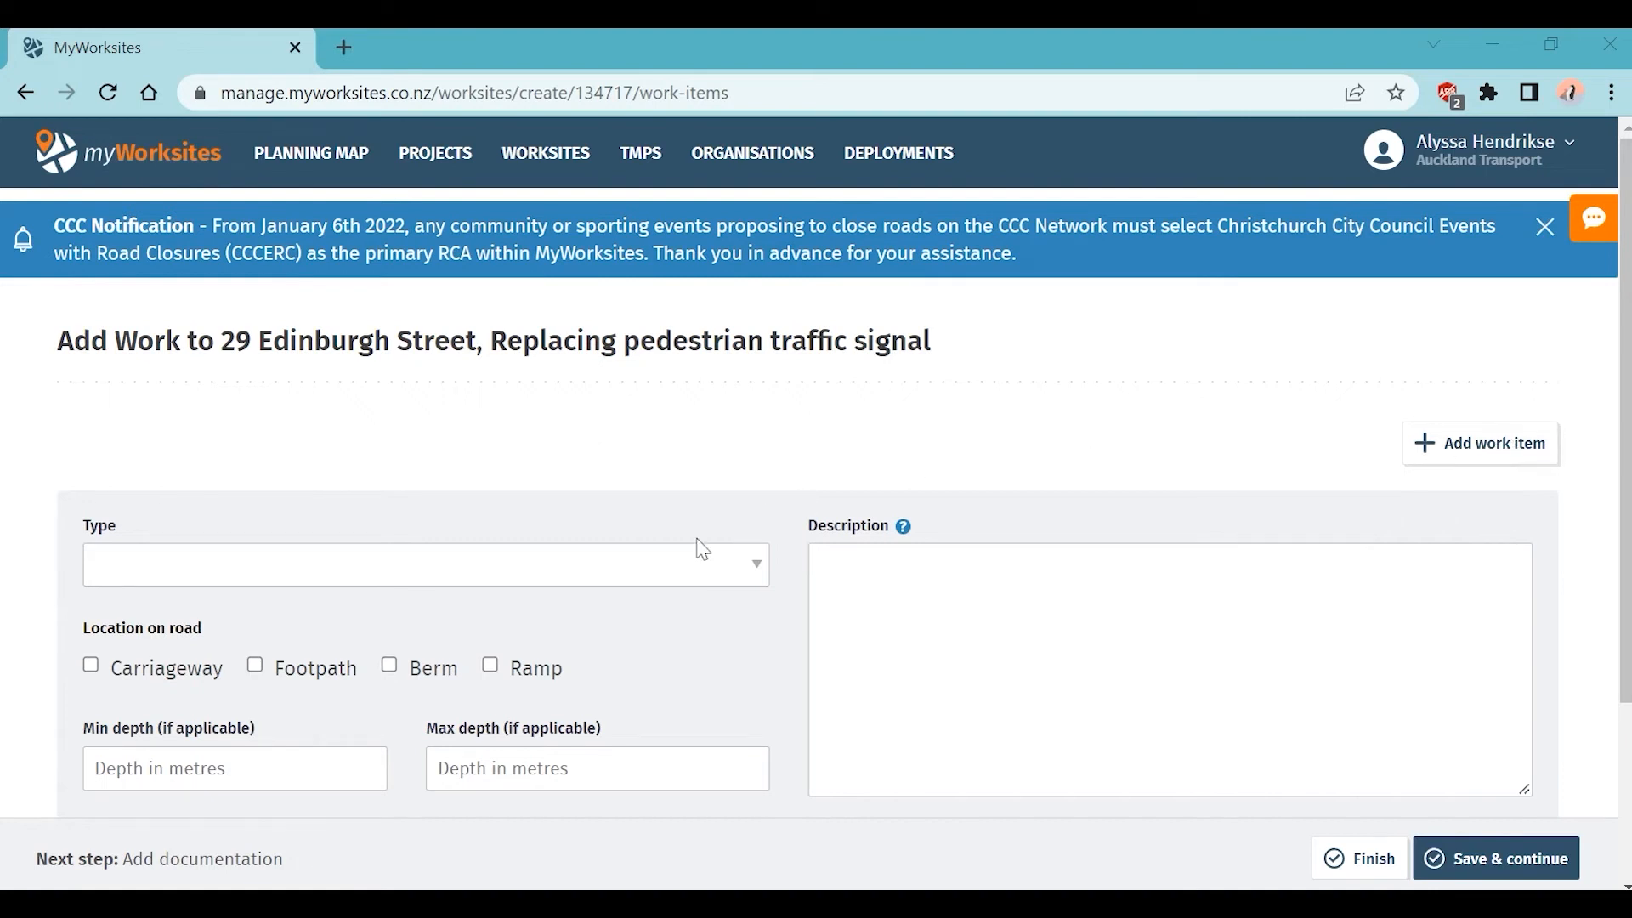
Step: Set work type to Installing Other Structures with Other Type 'Replace Pedestrian Traffic Signal'
left_click(761, 570)
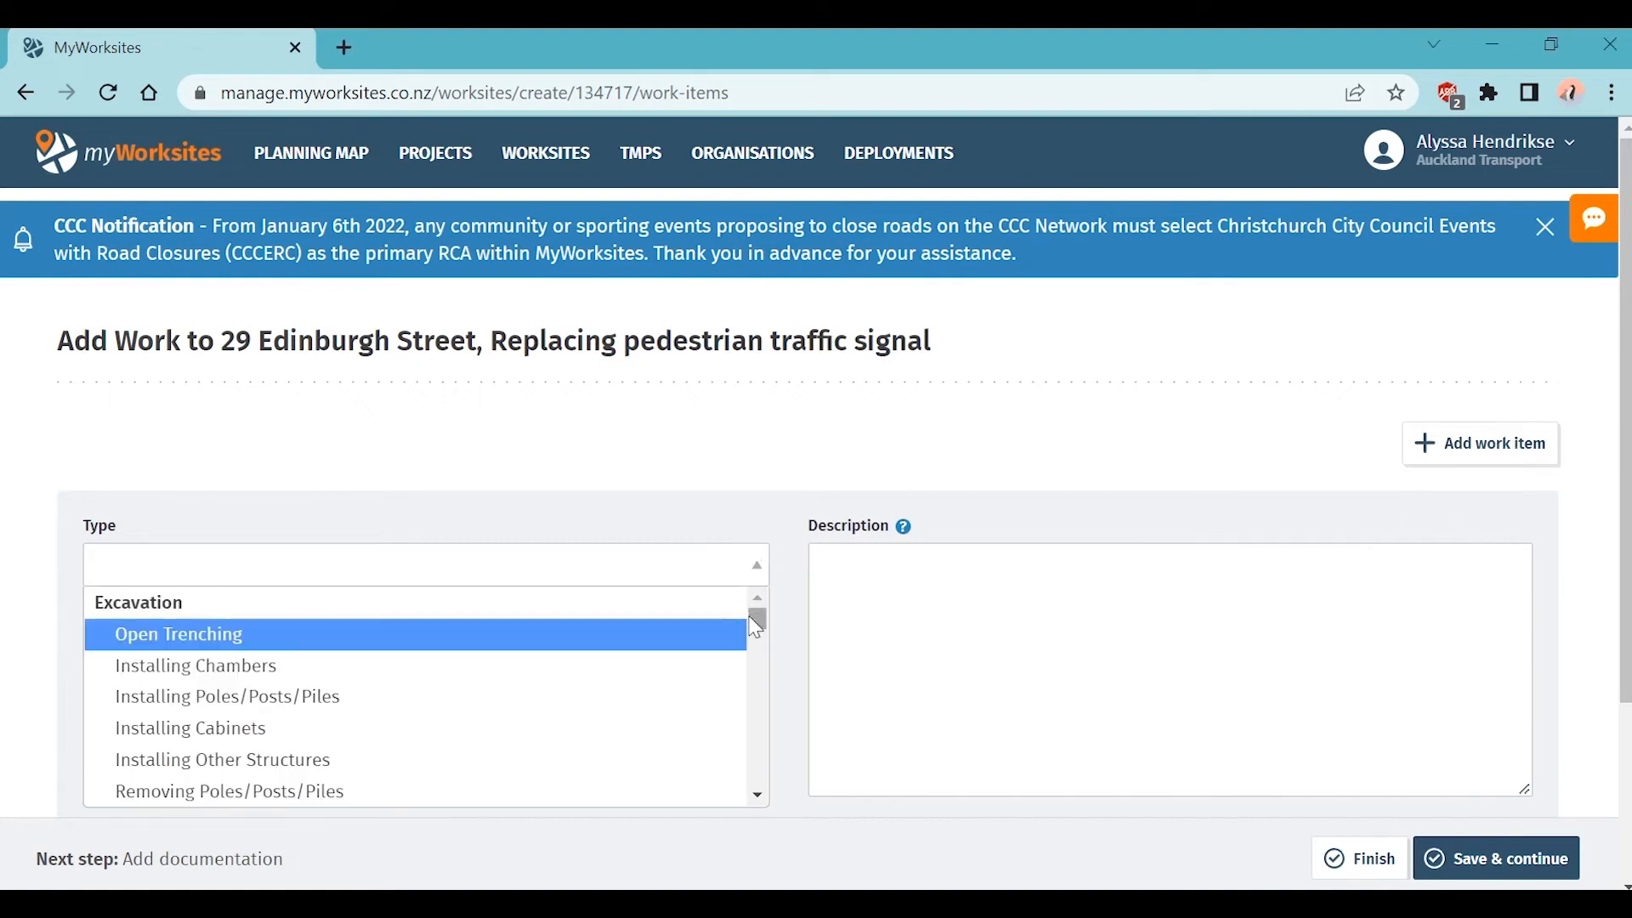
left_click_drag(758, 627, 763, 774)
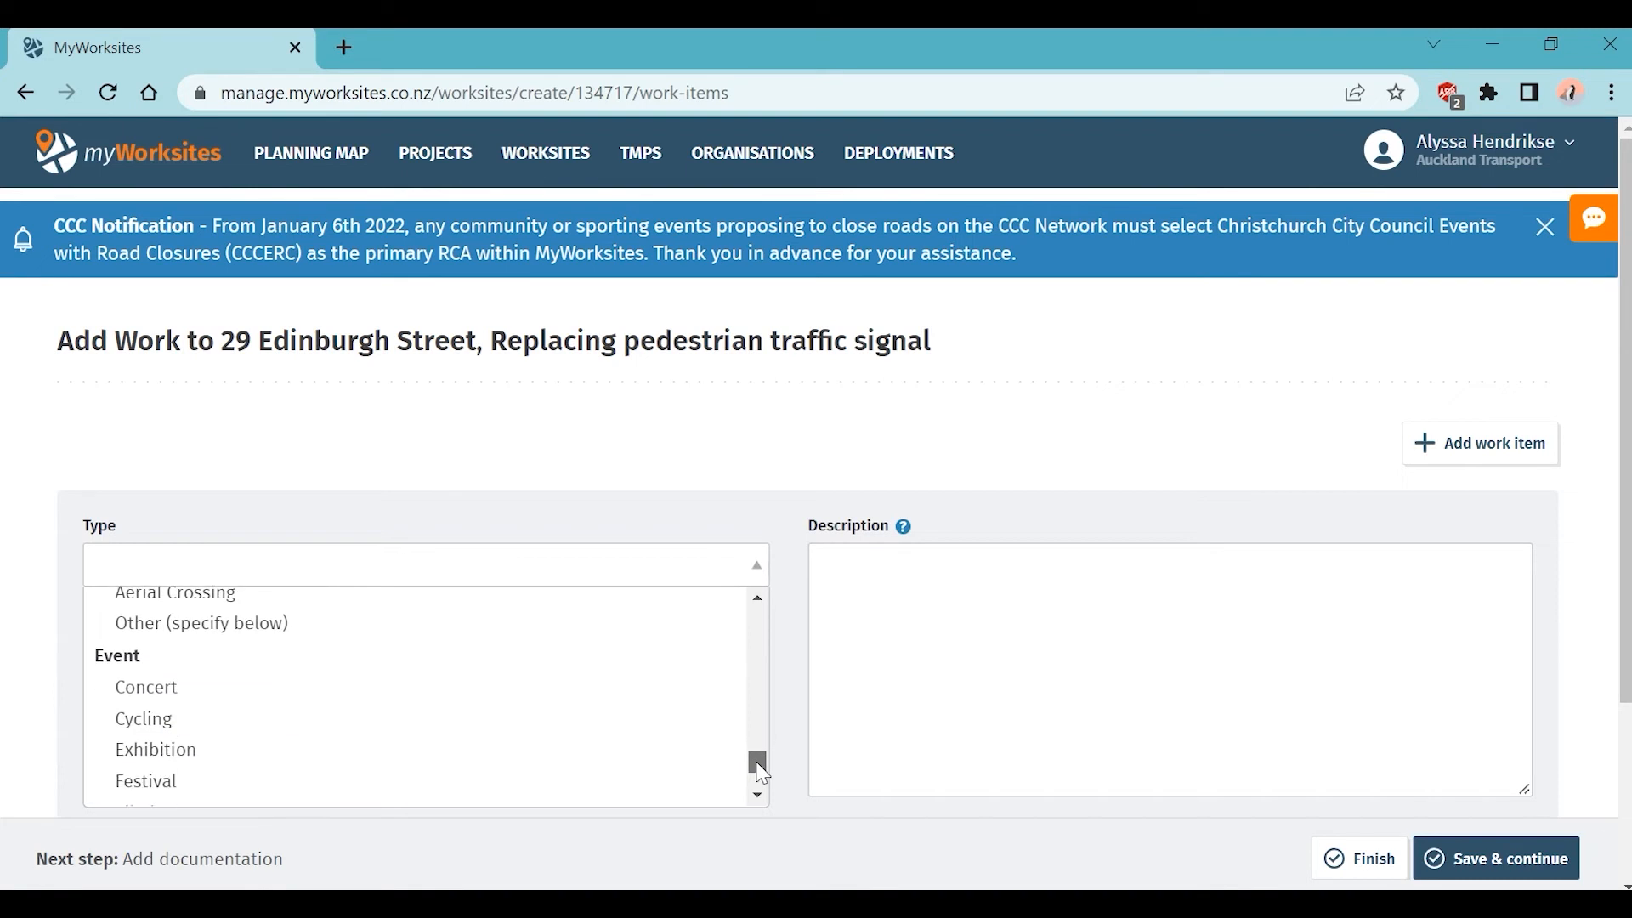
mouse_move(763, 774)
left_mouse_down()
mouse_move(762, 790)
mouse_move(761, 762)
left_mouse_up()
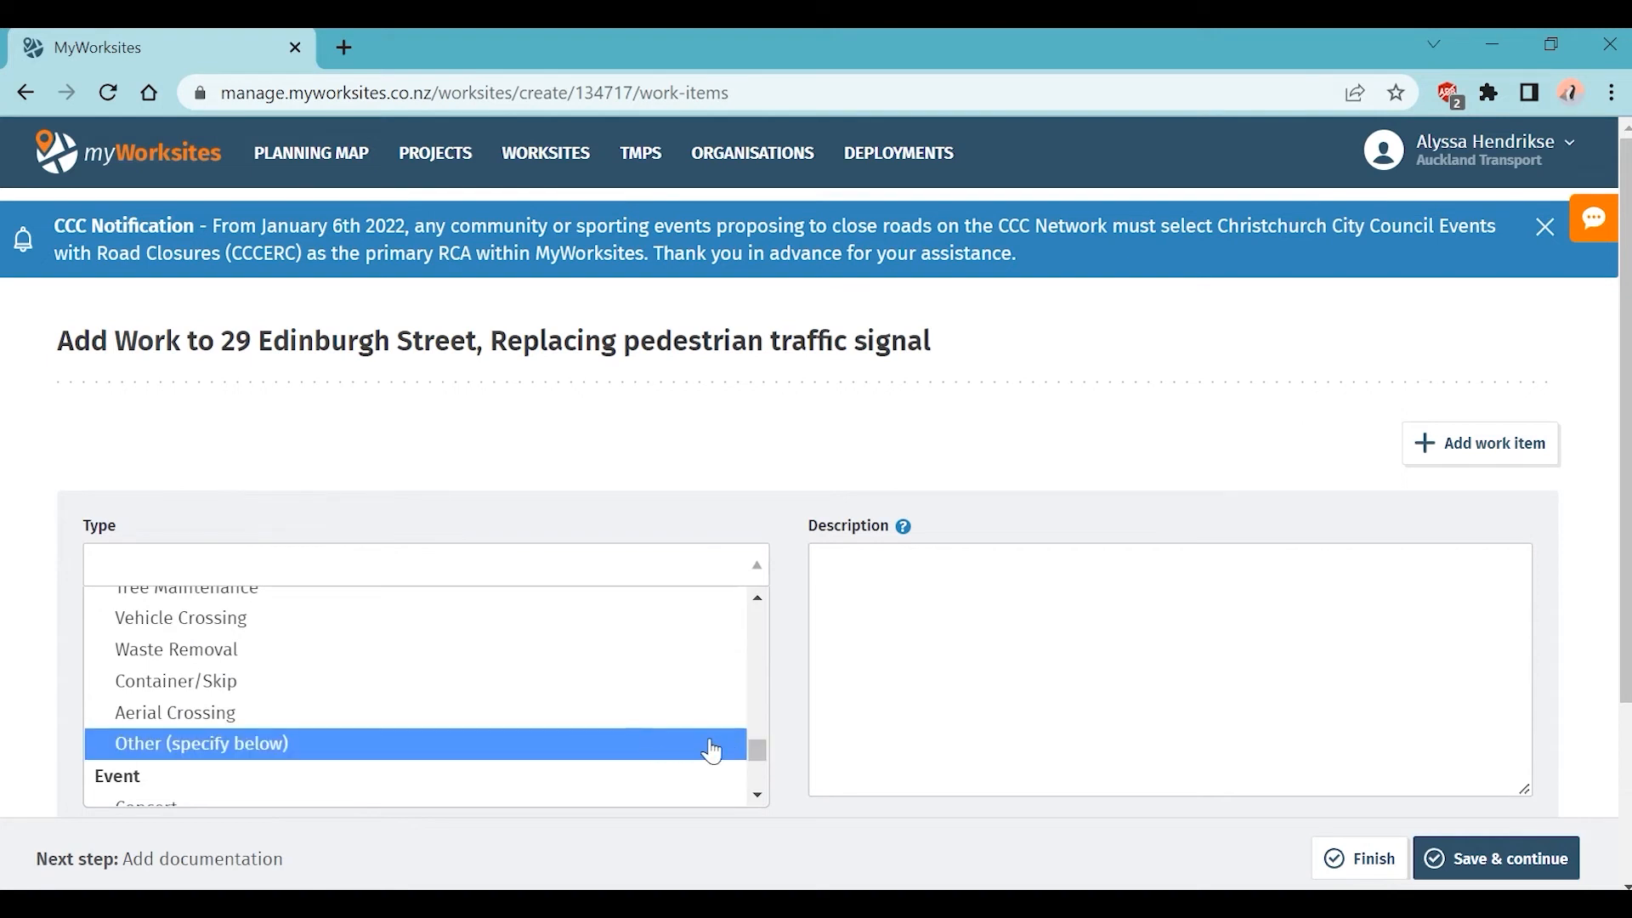
left_click_drag(762, 754, 764, 658)
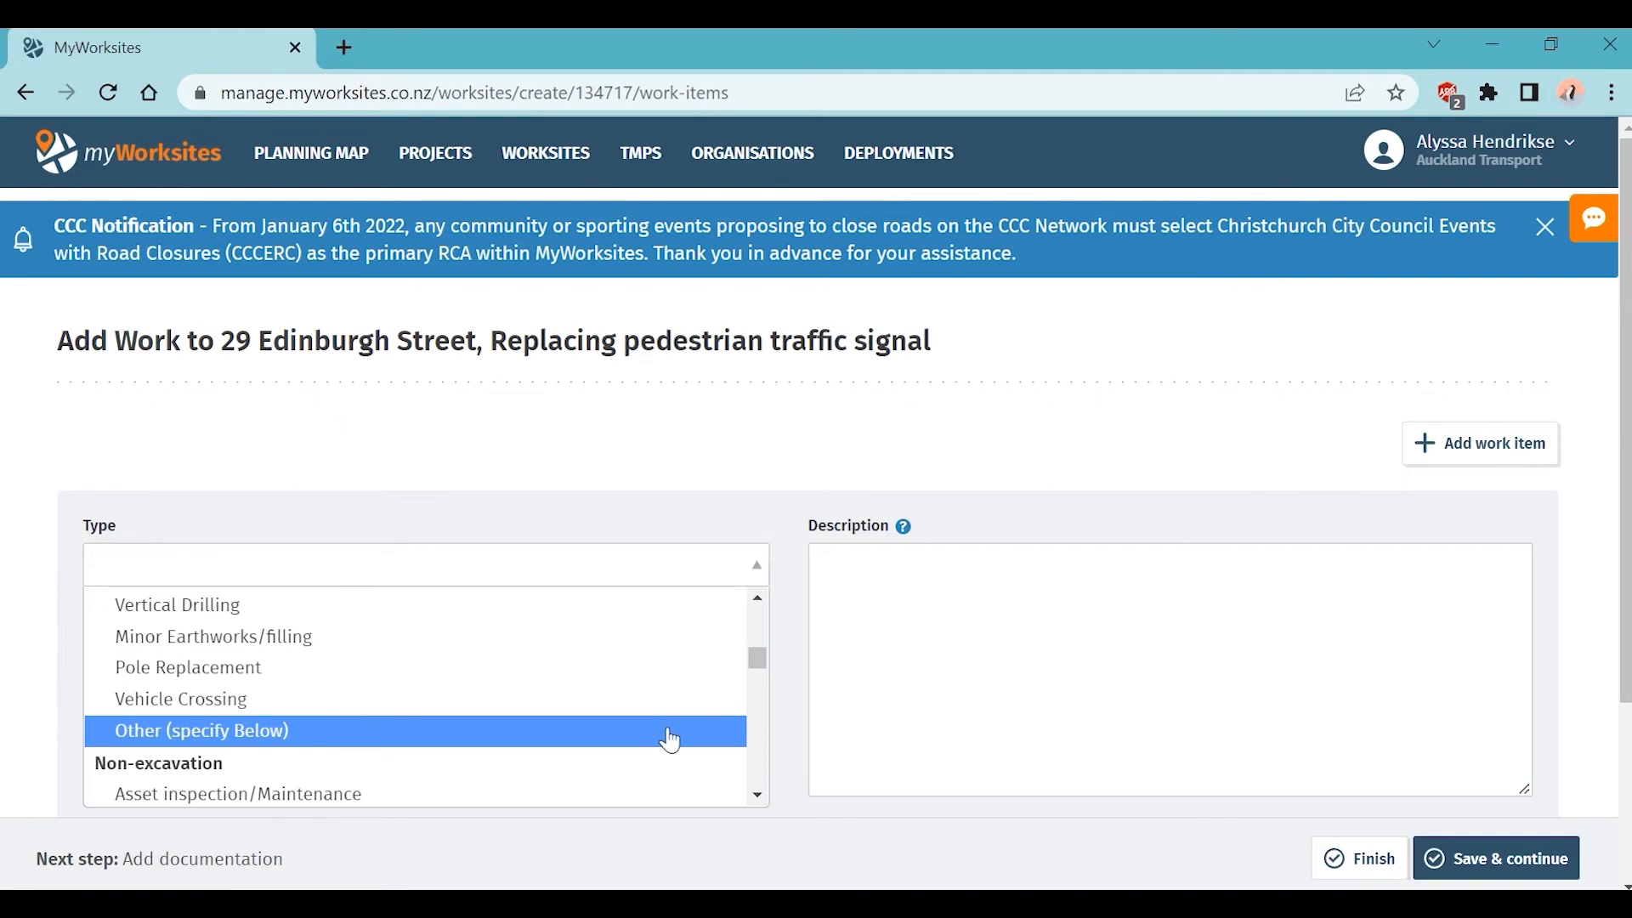
scroll(671, 740, "up", 5)
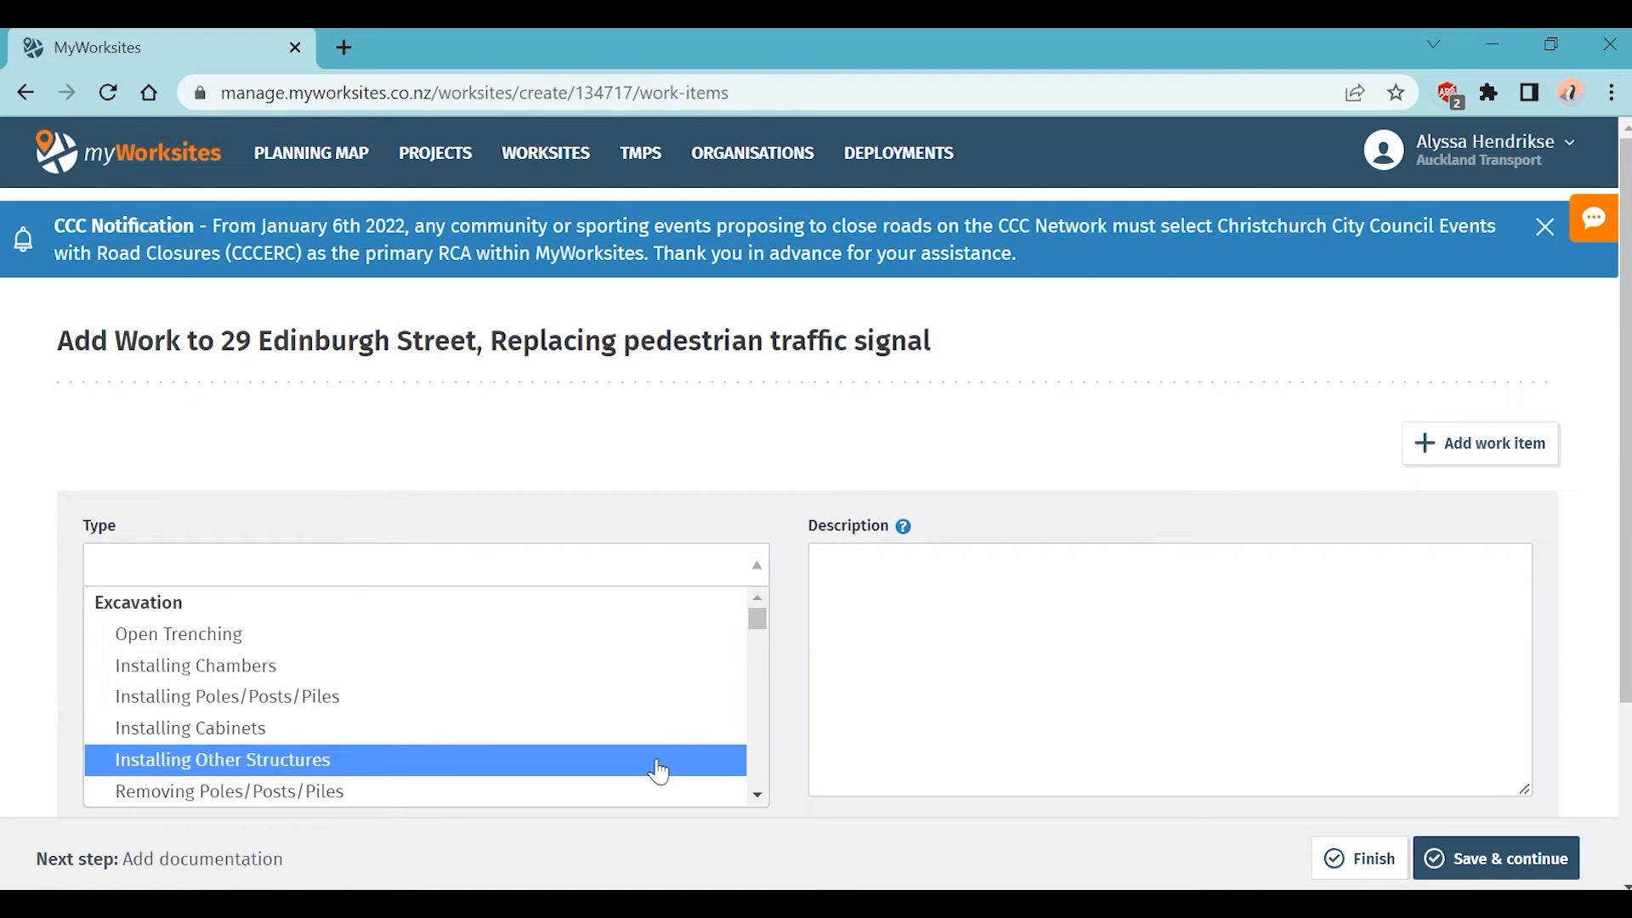
left_click(660, 772)
left_click(529, 656)
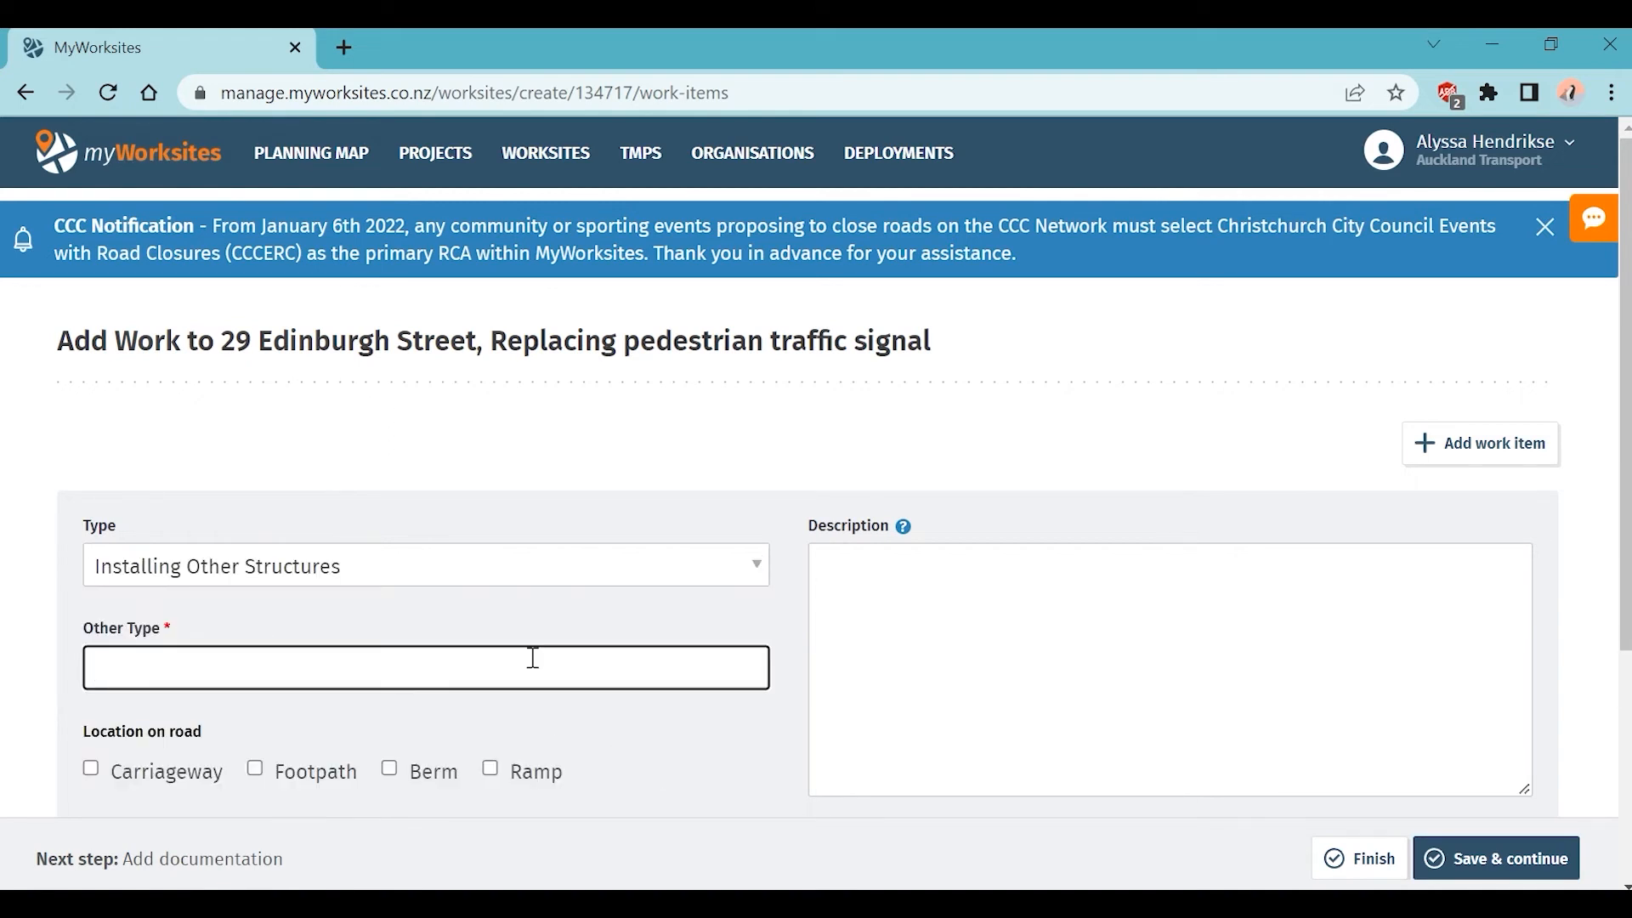
type("Replace Pedestrian")
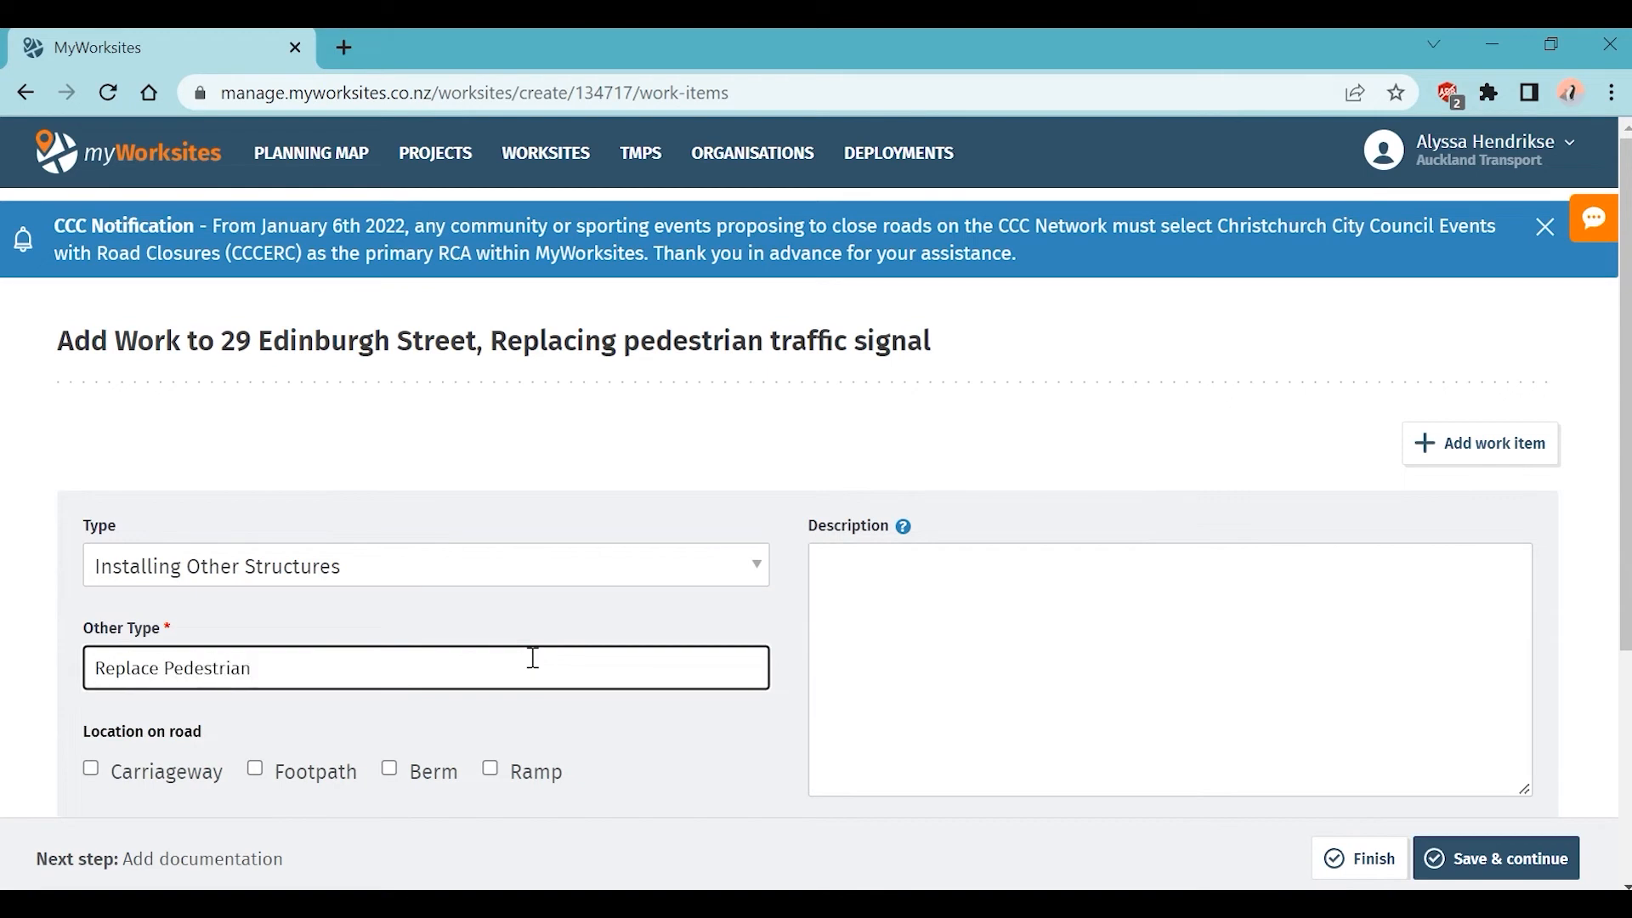
type(" Traffic Signal")
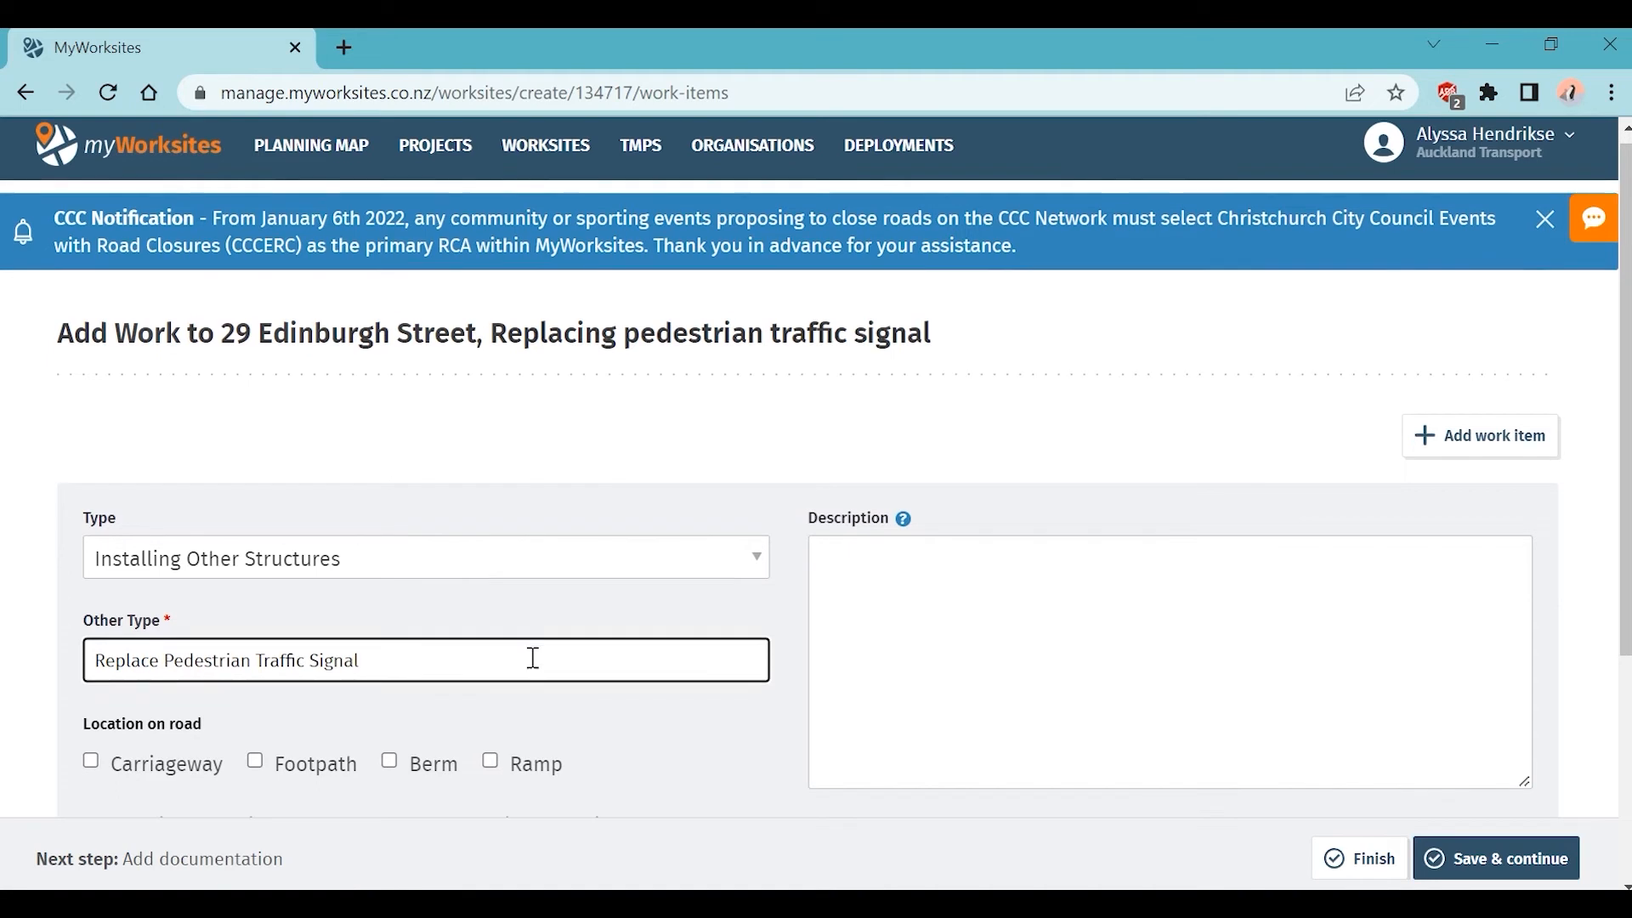
scroll(533, 657, "down", 2)
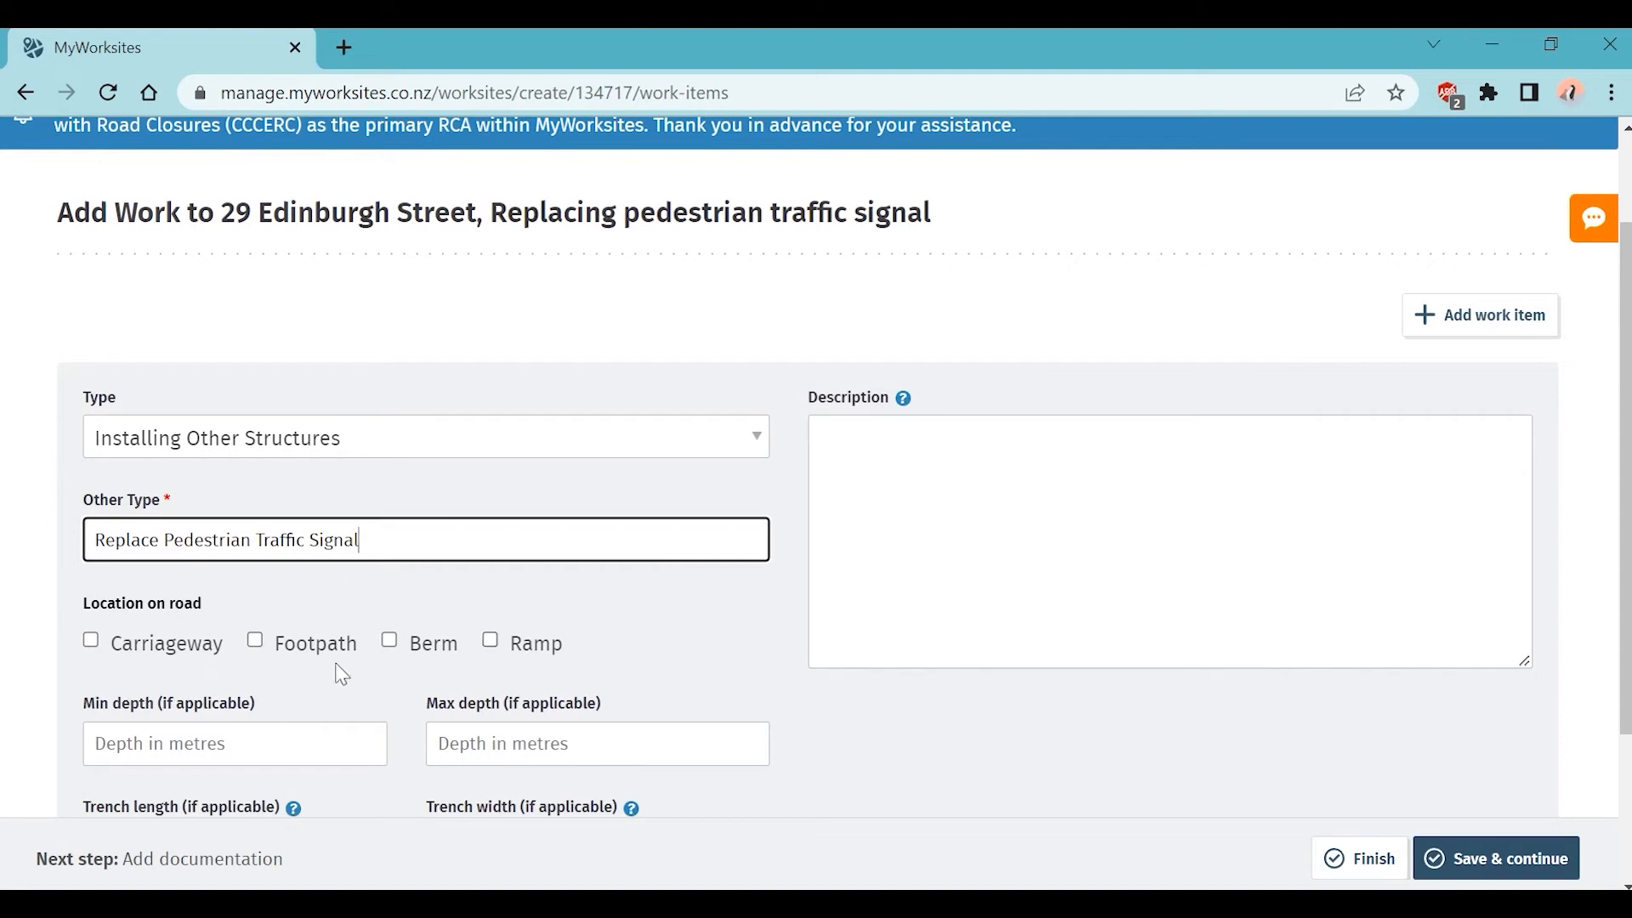
Step: Tick Carriageway, Footpath and Berm under Location on road, leaving Ramp unticked
left_click(159, 648)
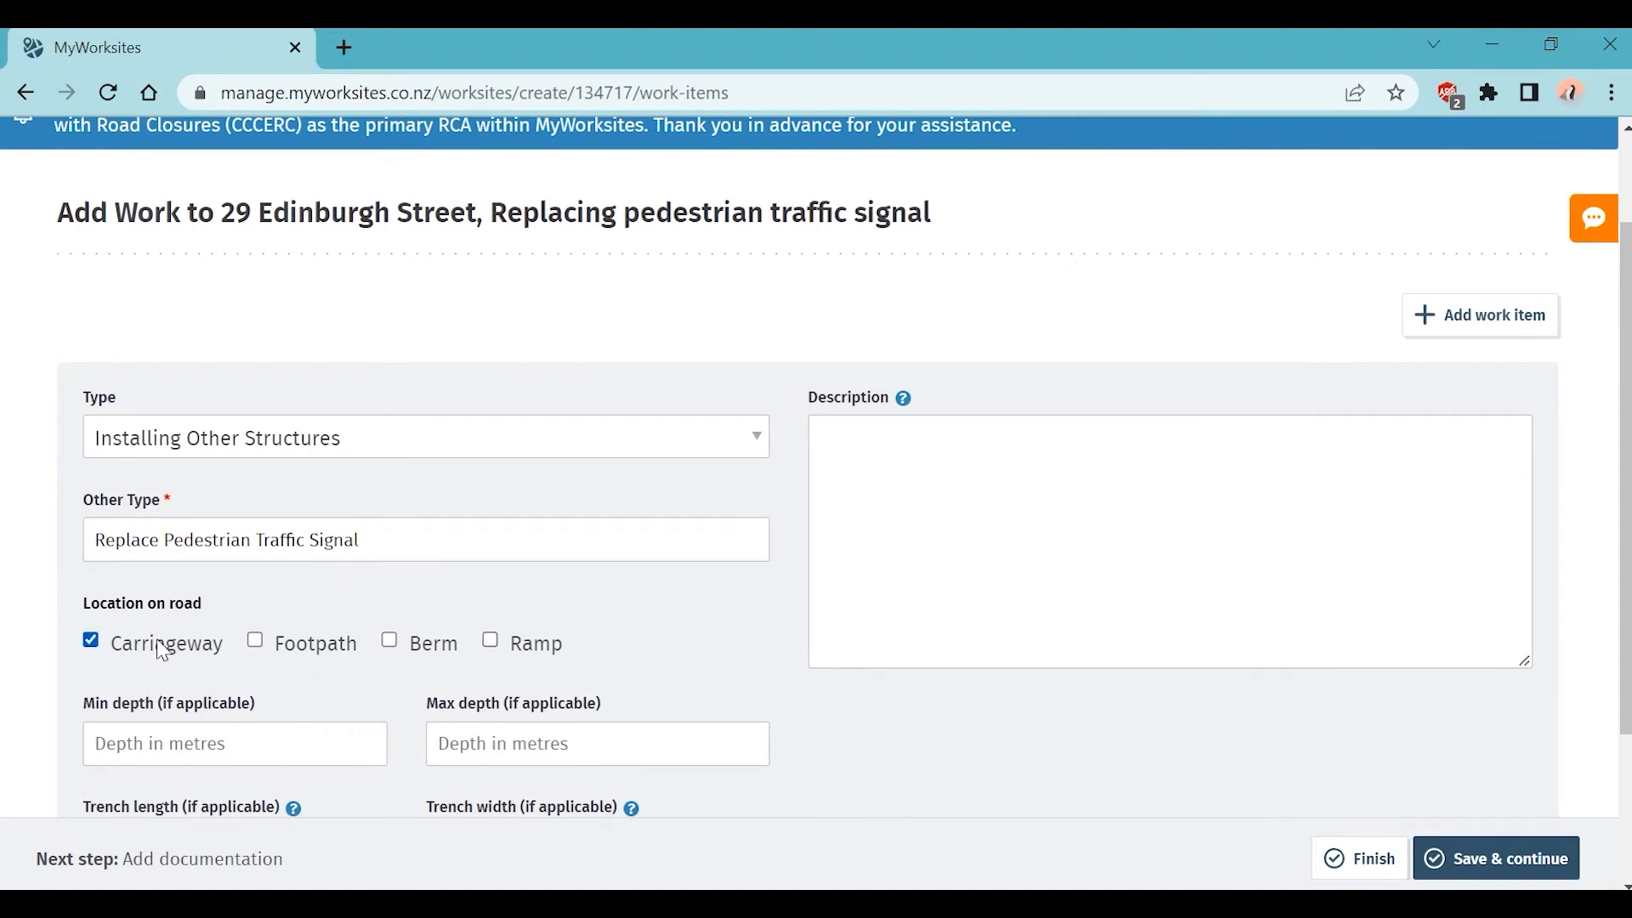
left_click(332, 653)
left_click(428, 651)
scroll(798, 774, "down", 2)
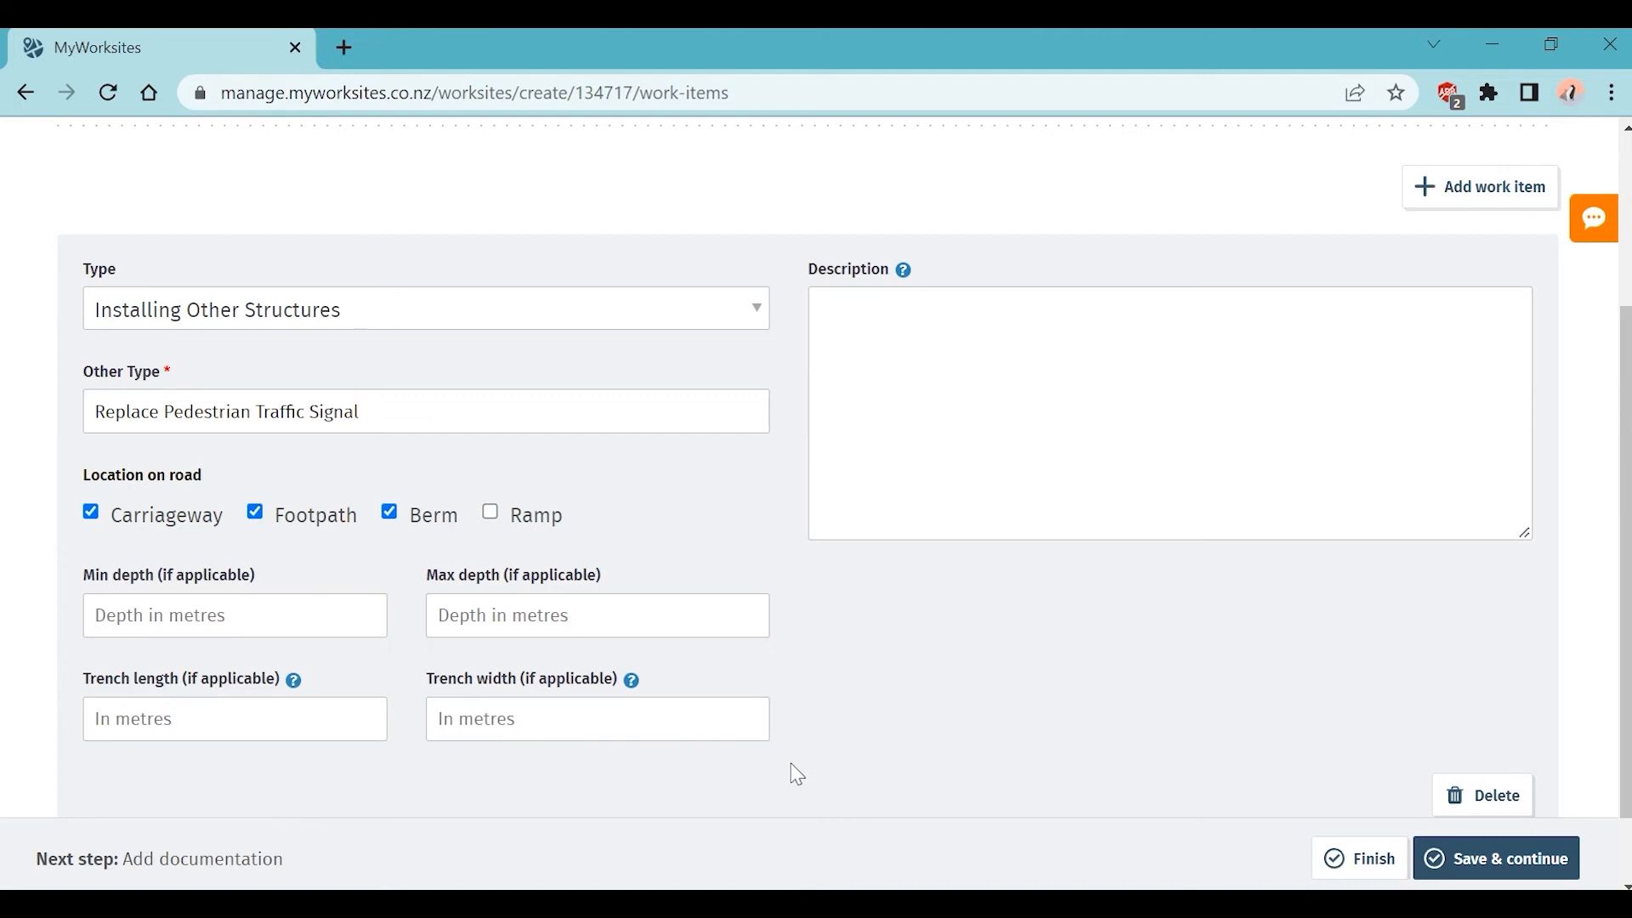
left_click(902, 388)
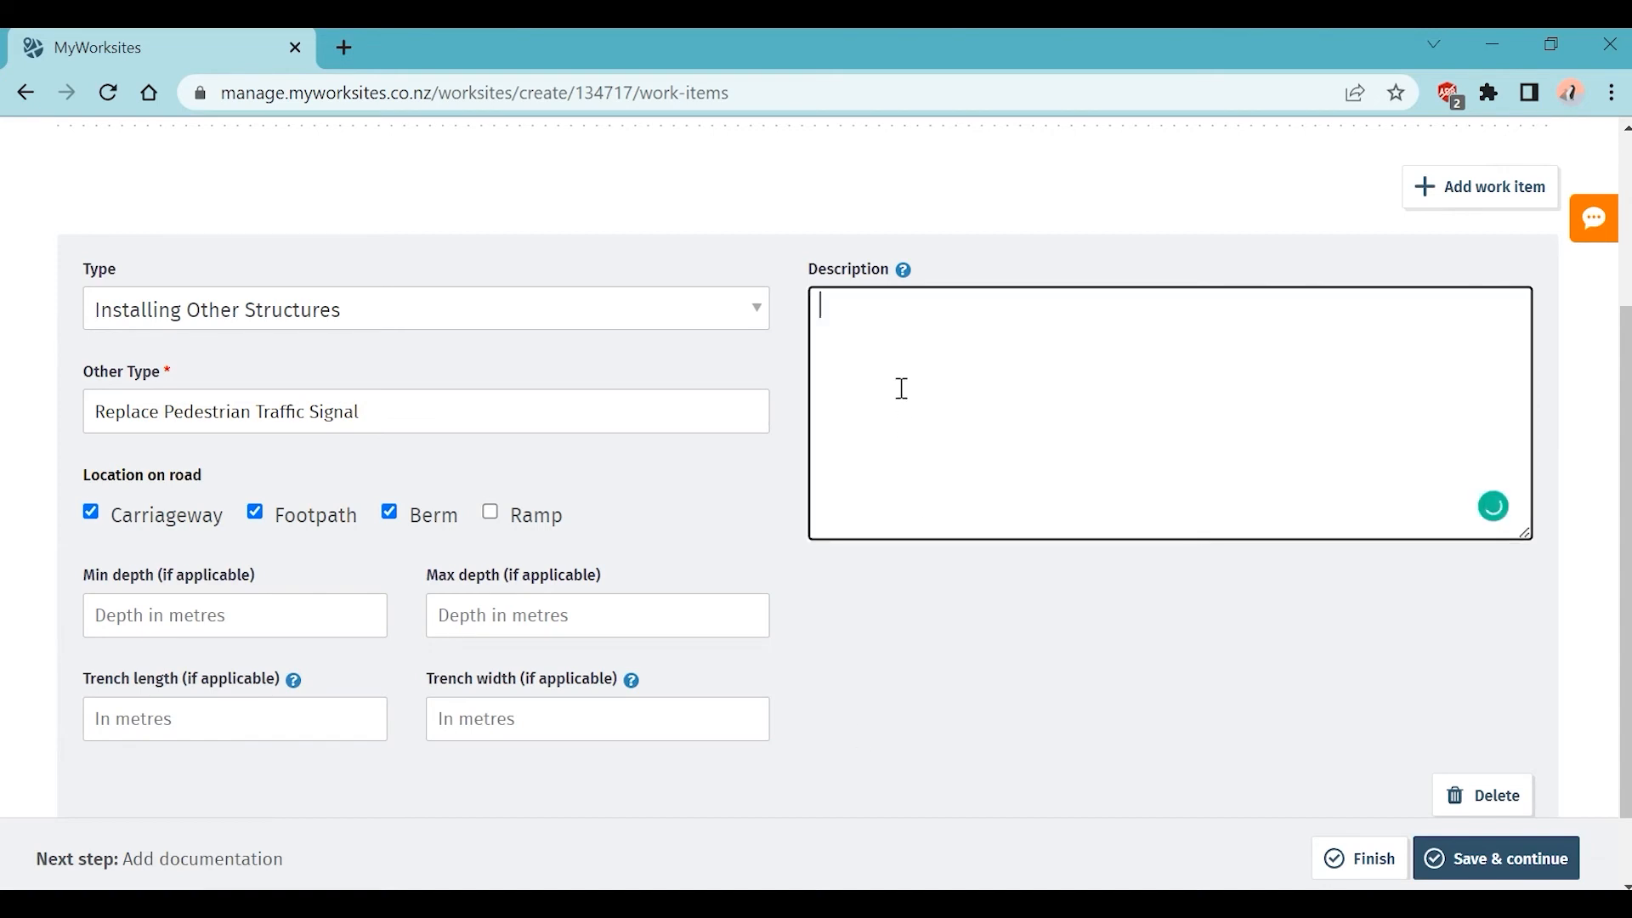
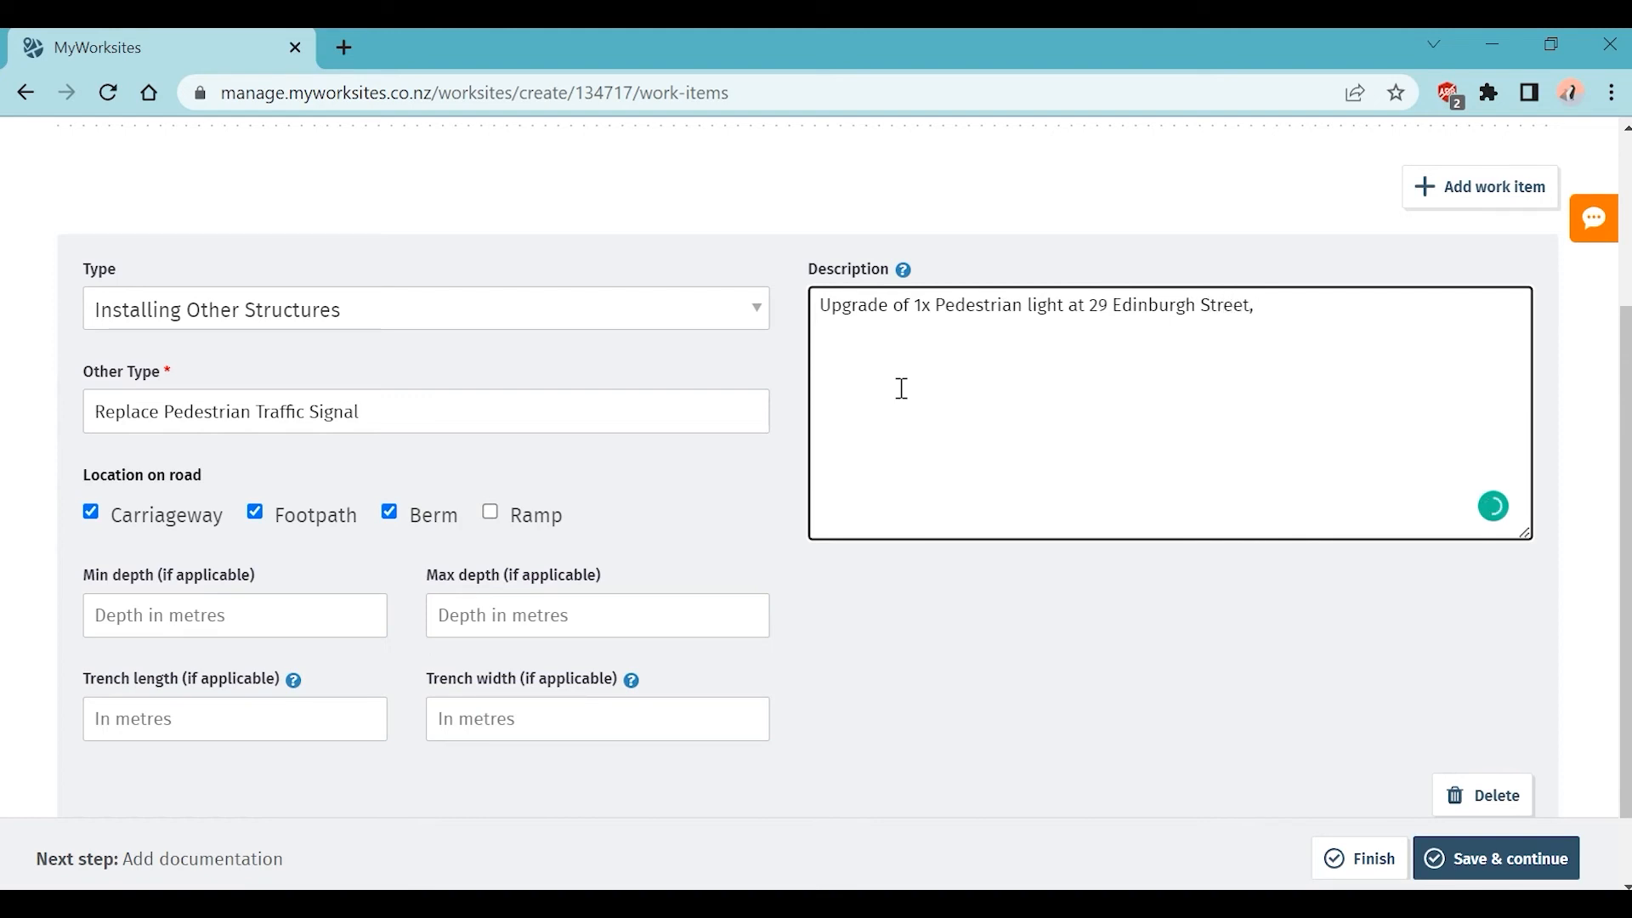
left_click(1449, 203)
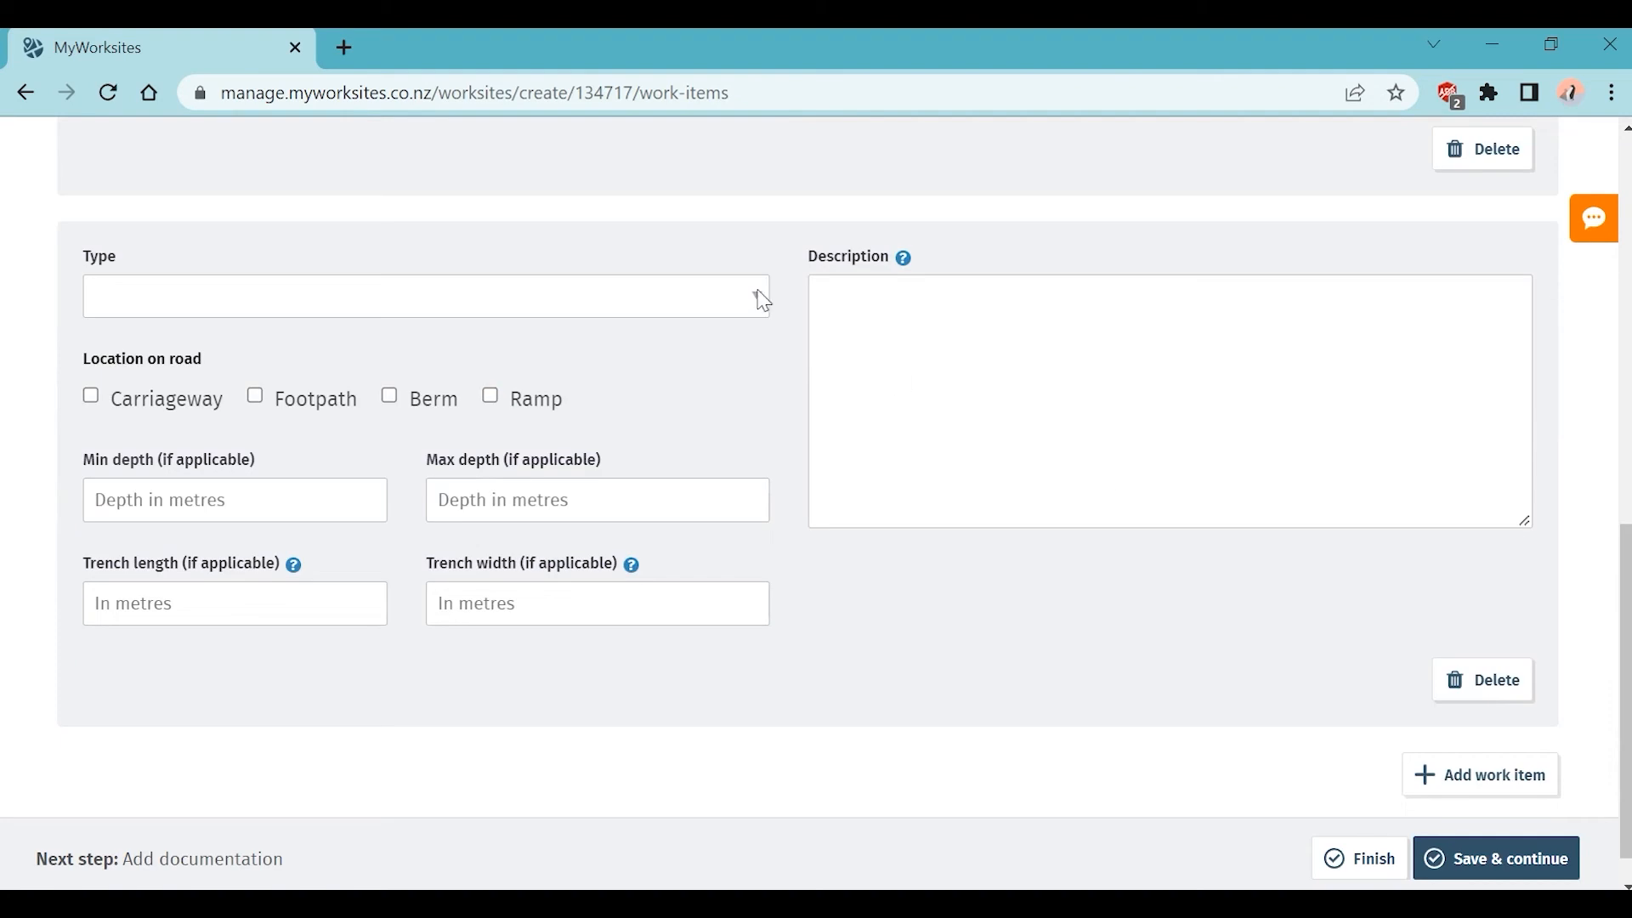
Step: Delete the empty second work item, keeping Installing Other Structures on the first
left_click(759, 297)
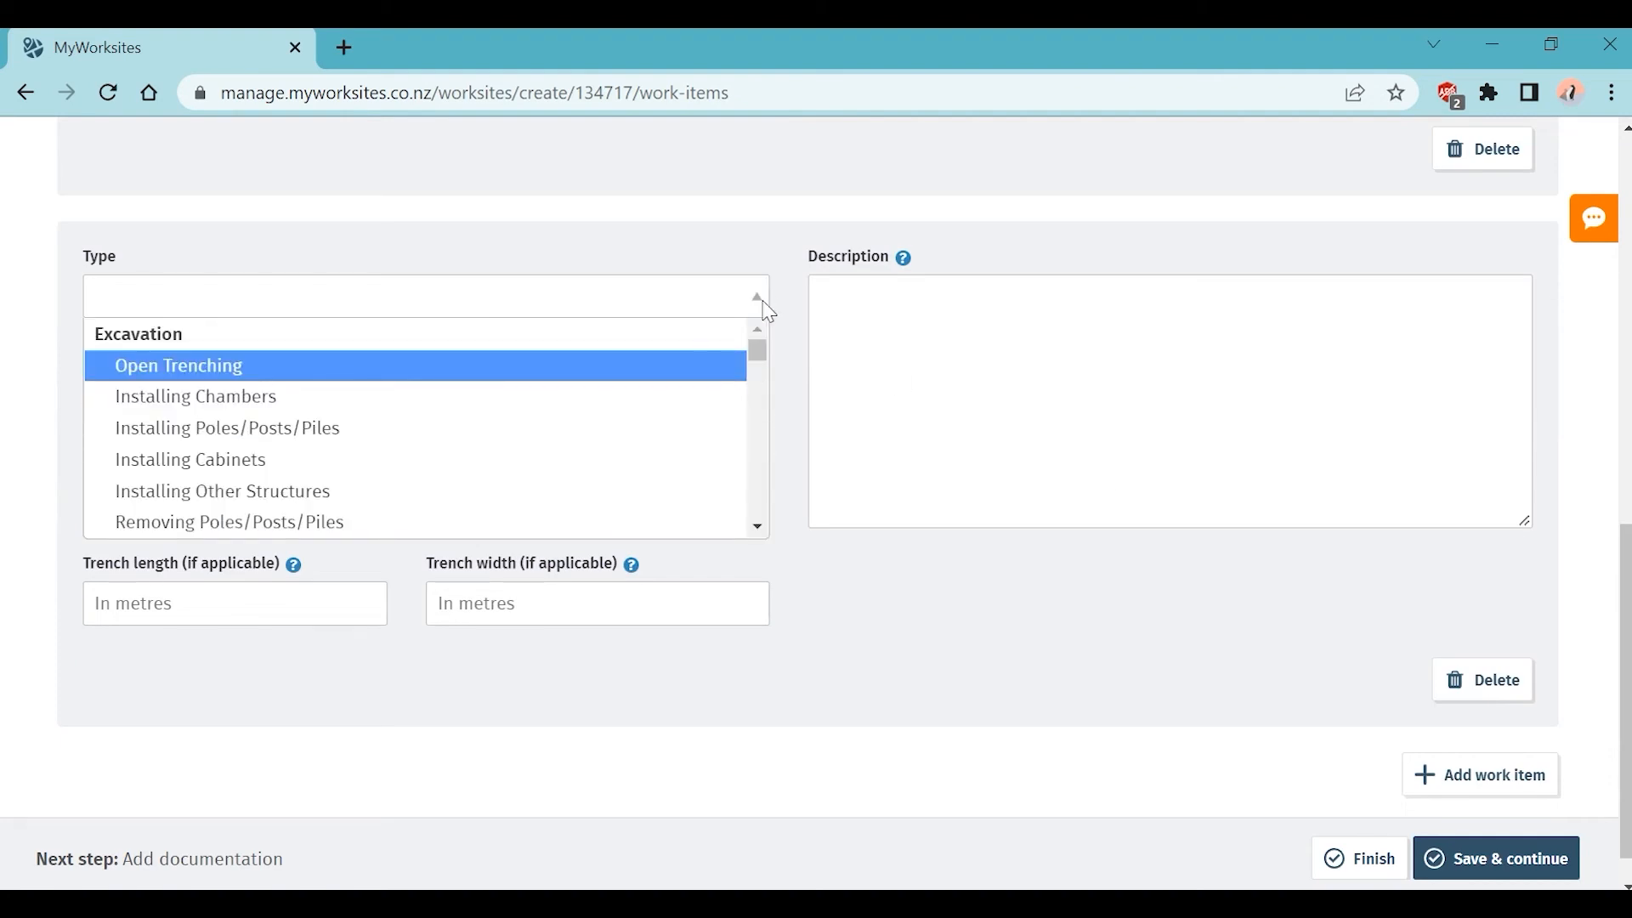
left_click(756, 297)
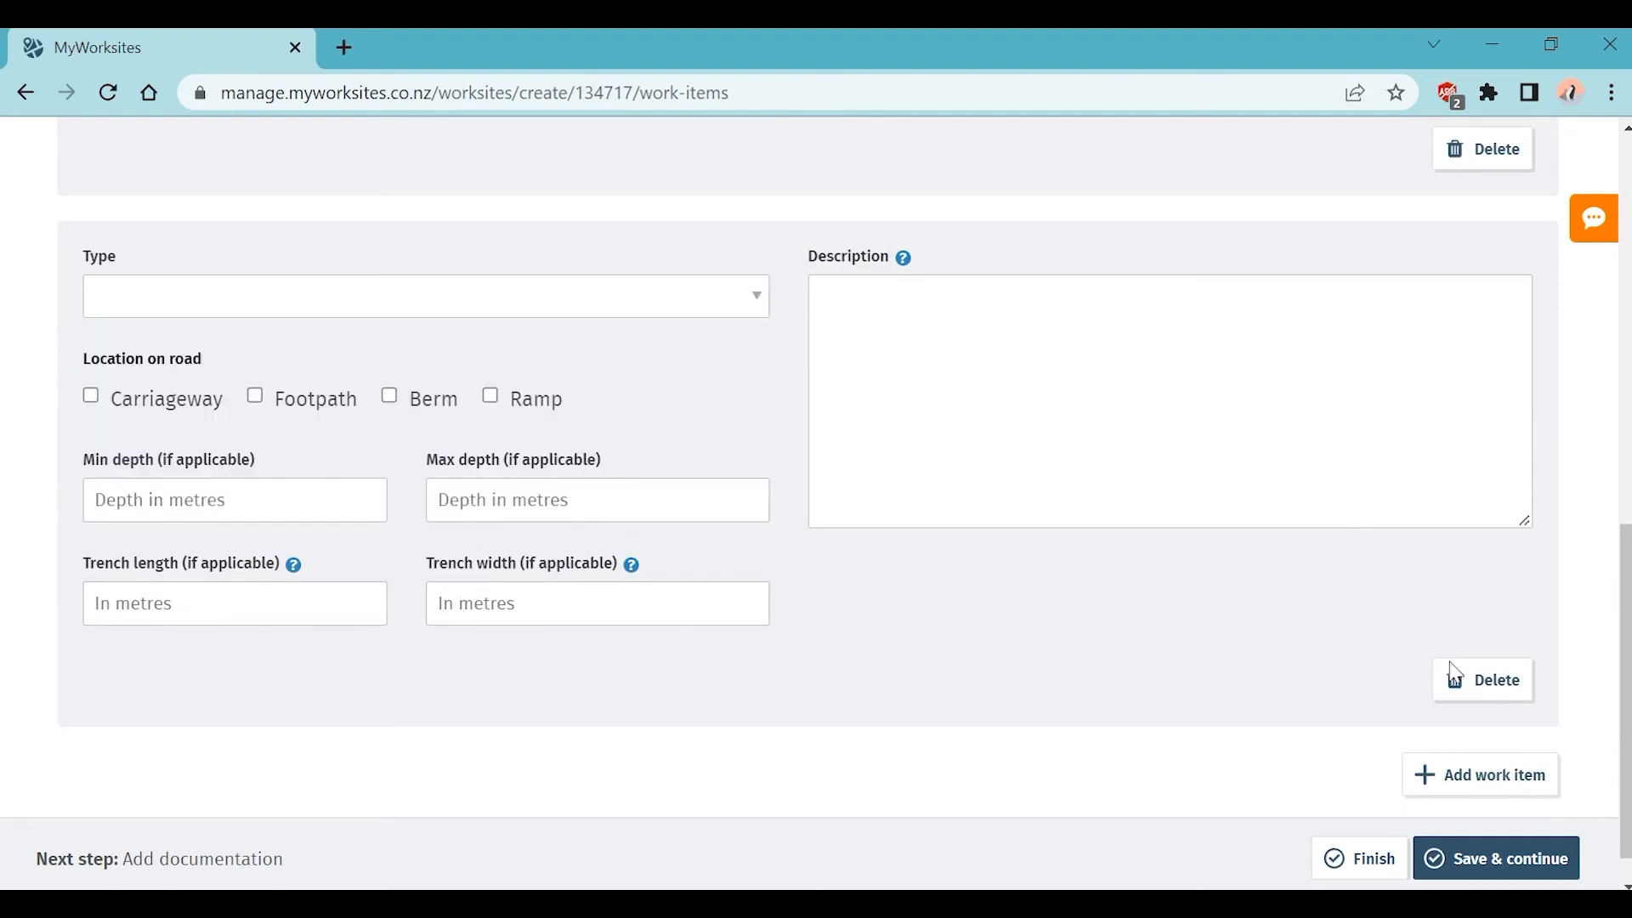
left_click(1490, 687)
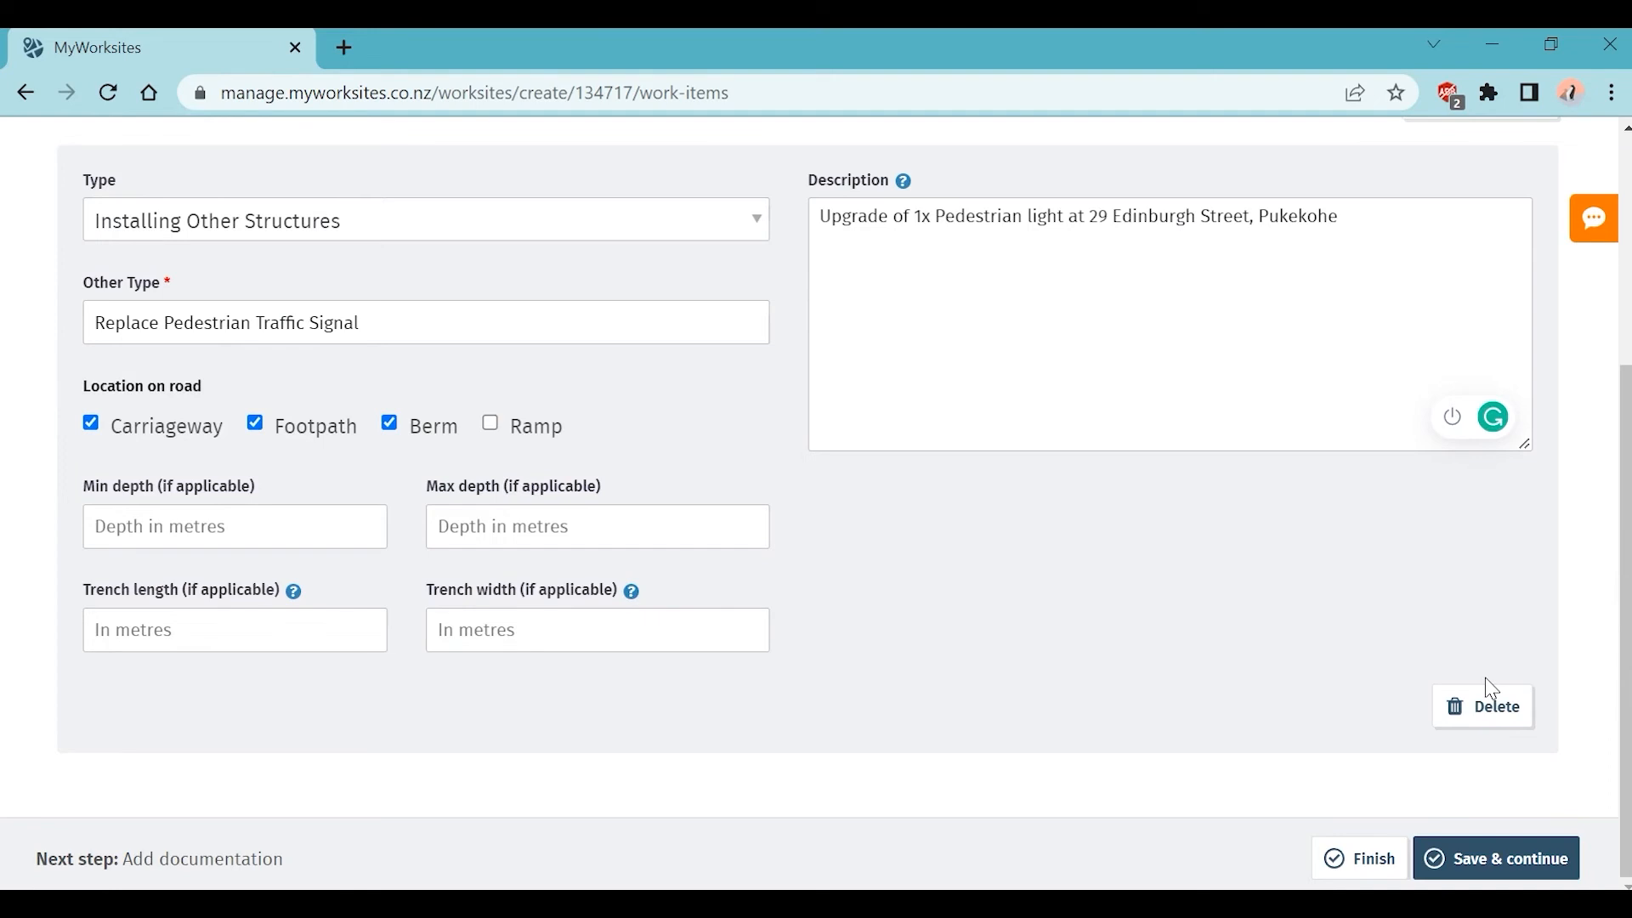
left_click(759, 228)
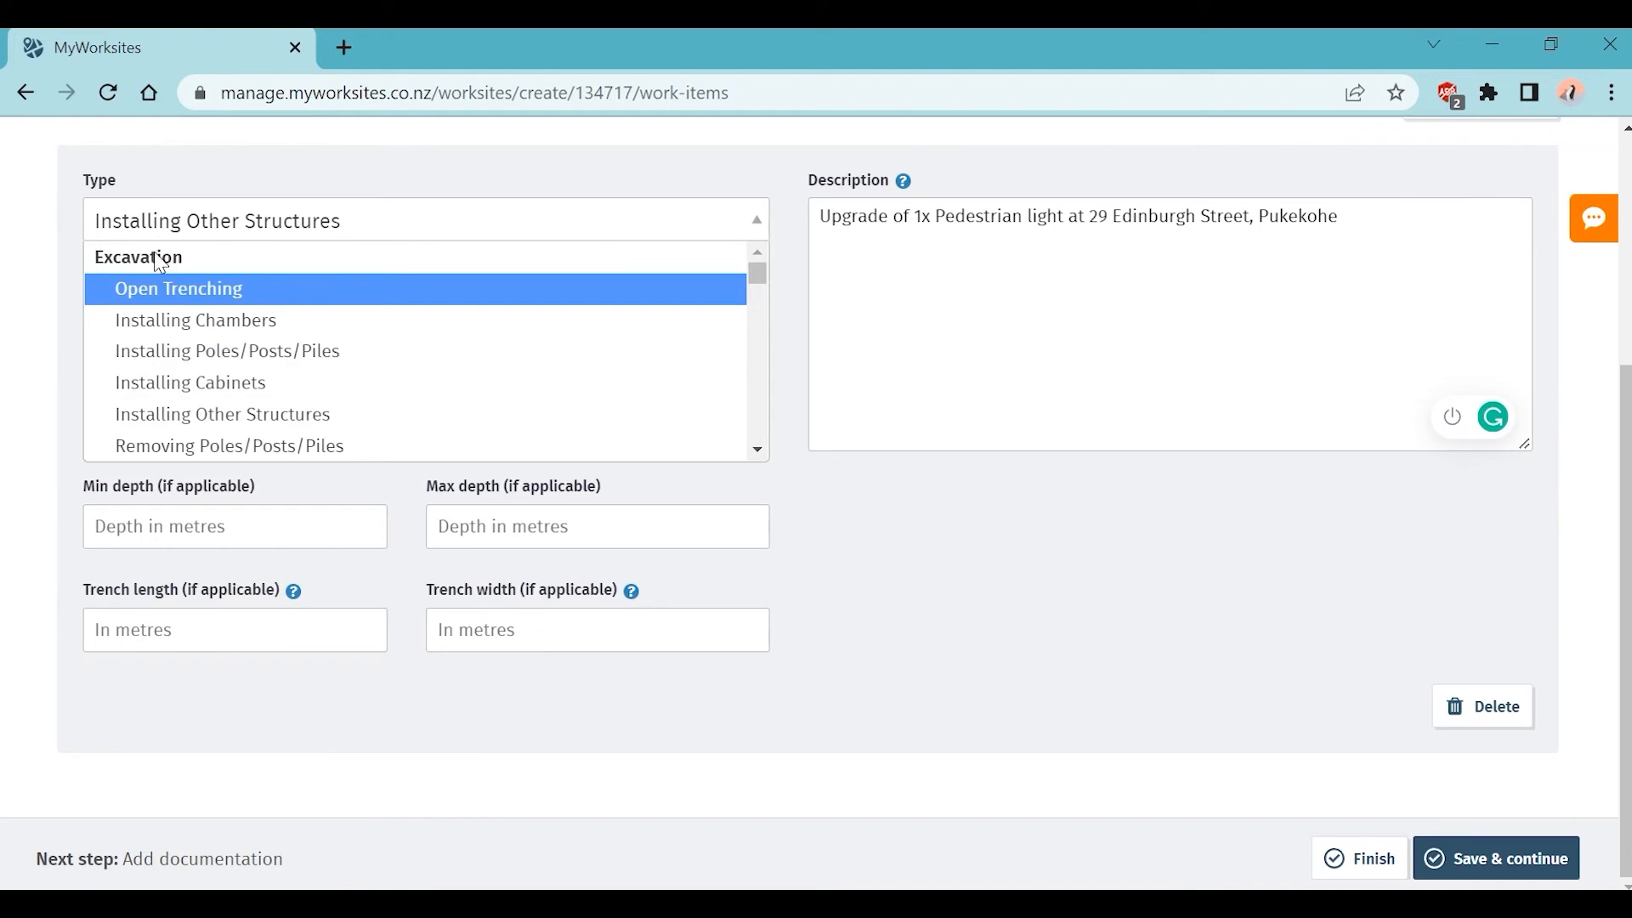
scroll(712, 328, "down", 3)
scroll(711, 328, "up", 5)
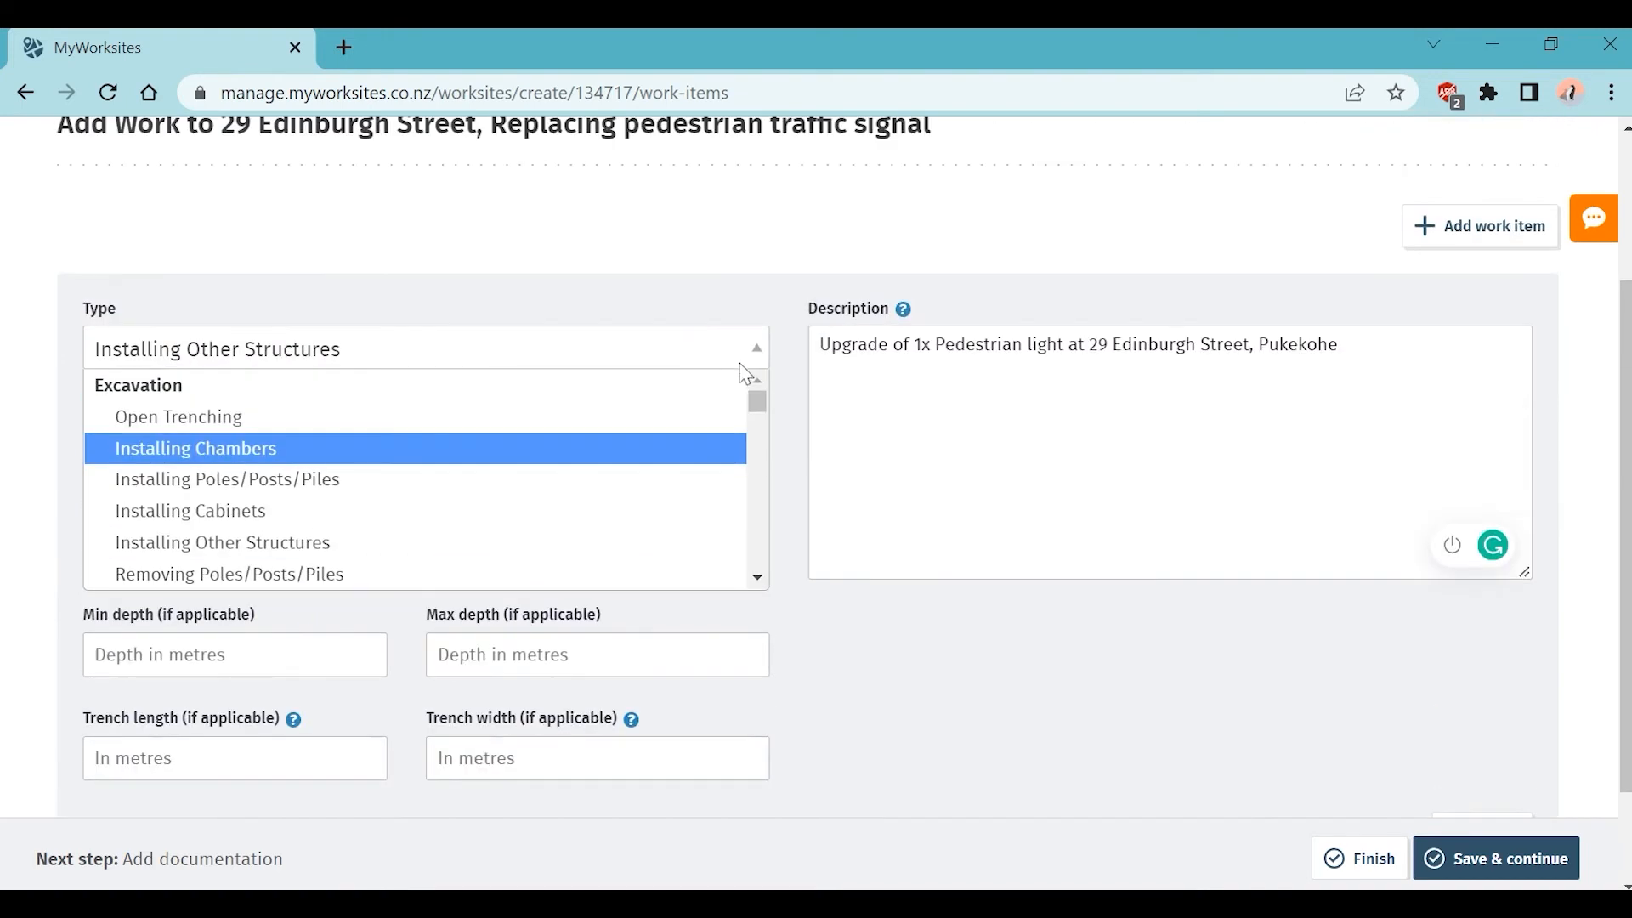
left_click(1498, 680)
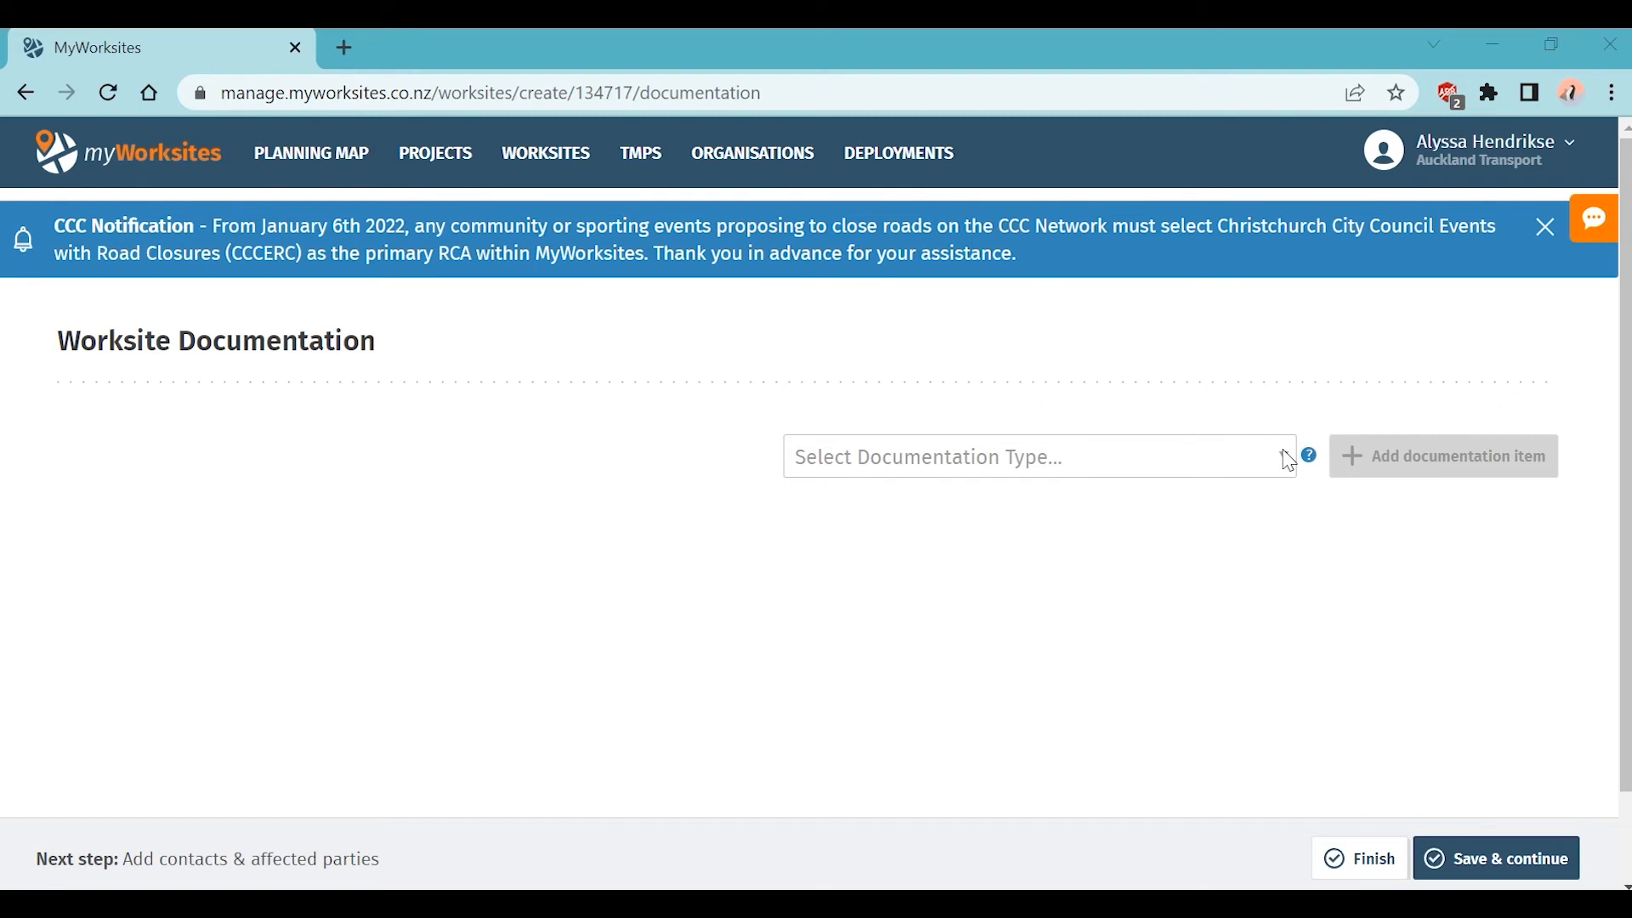
Step: Add a Resource Consents documentation item and attach 'Resource consent 015667.pdf' to it
left_click(1289, 461)
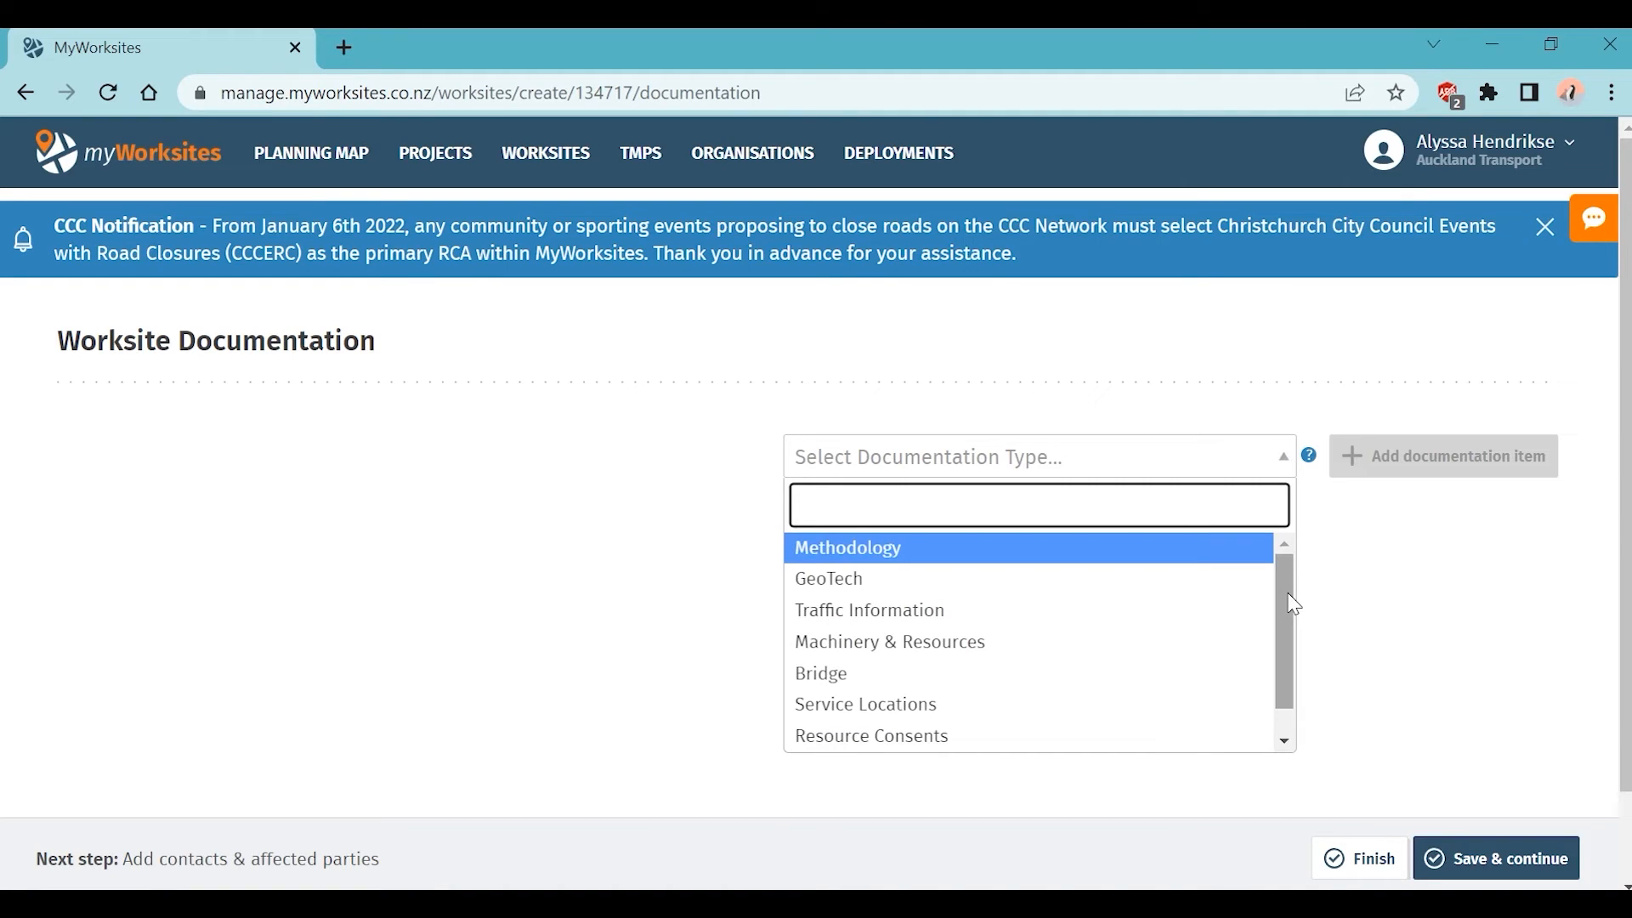
left_click_drag(1294, 604, 1300, 662)
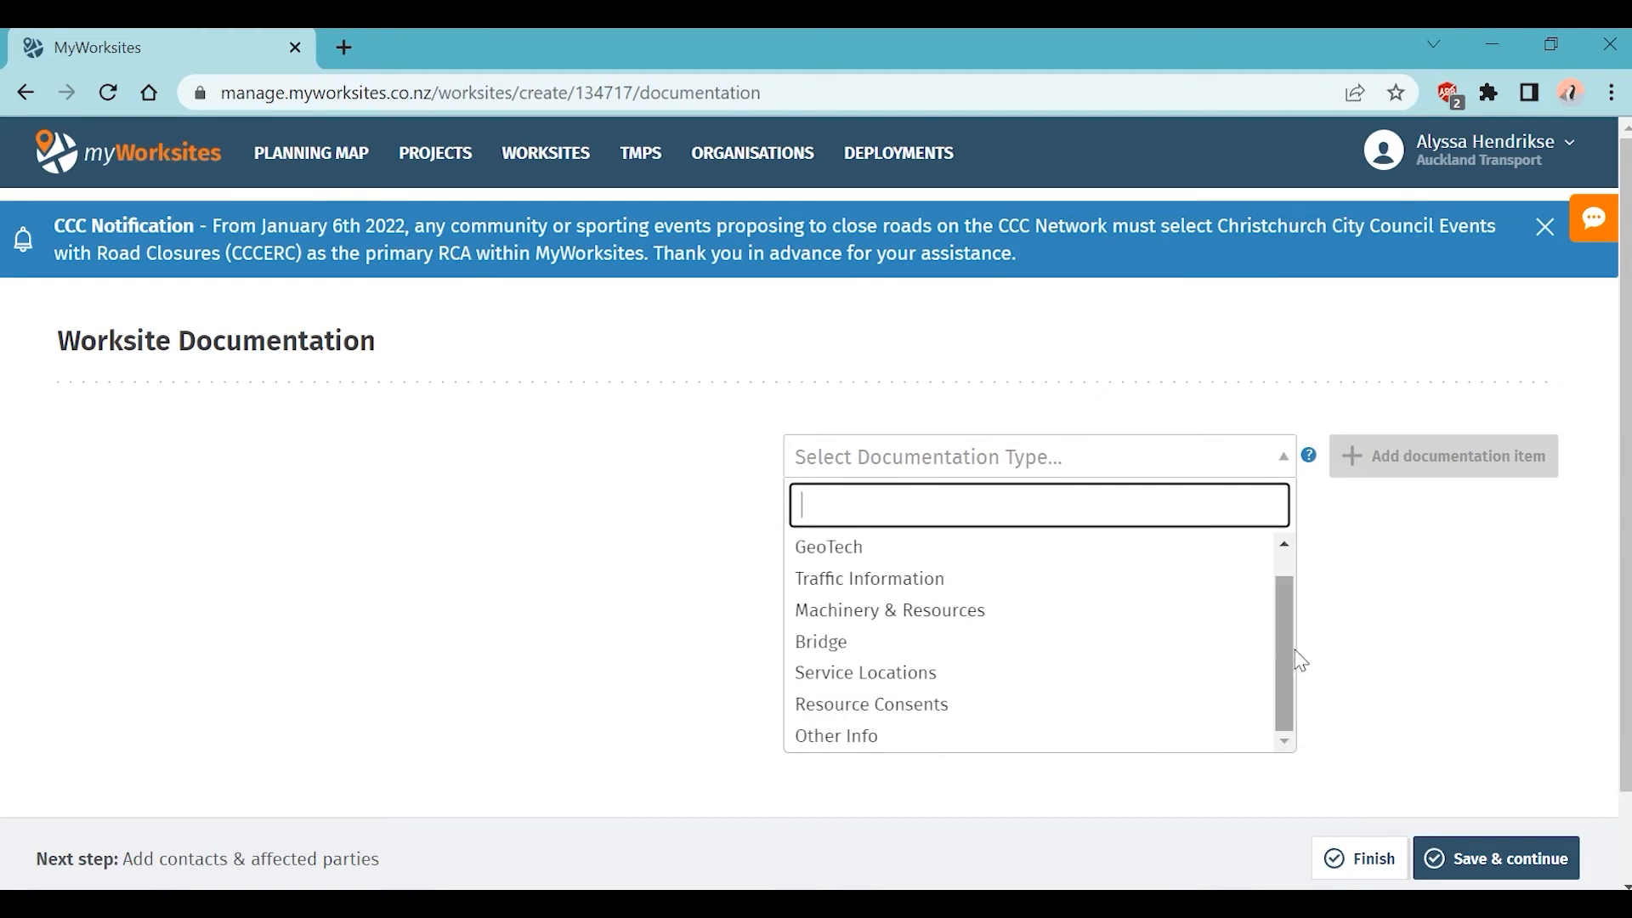
left_click(1174, 716)
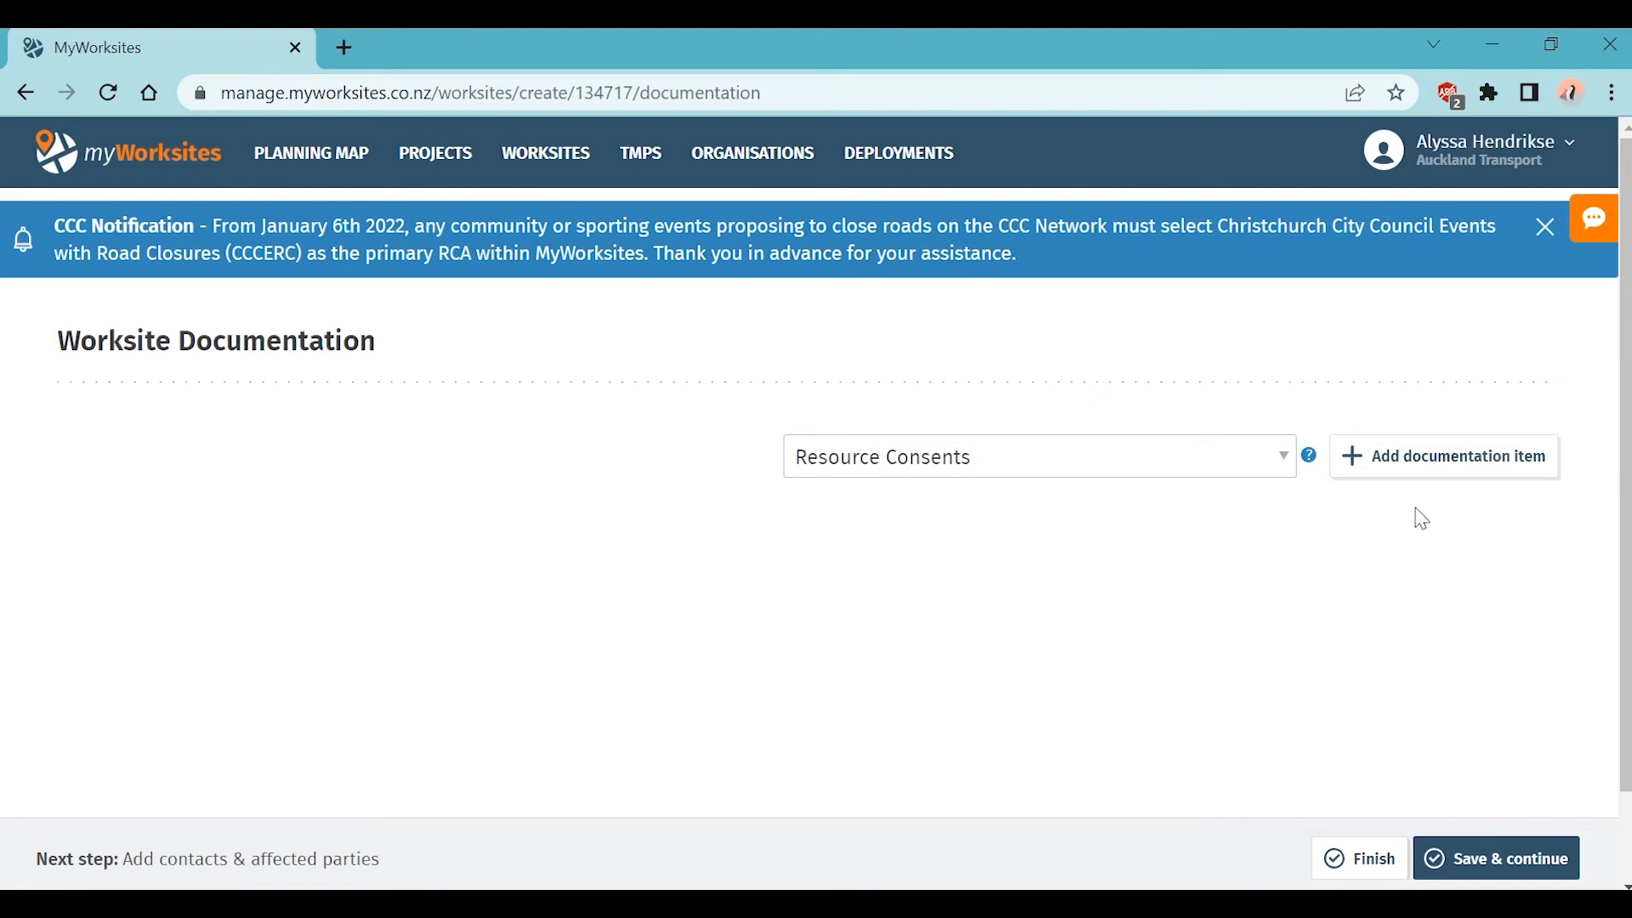
left_click(1454, 471)
scroll(867, 692, "down", 1)
scroll(828, 701, "down", 3)
left_click(153, 607)
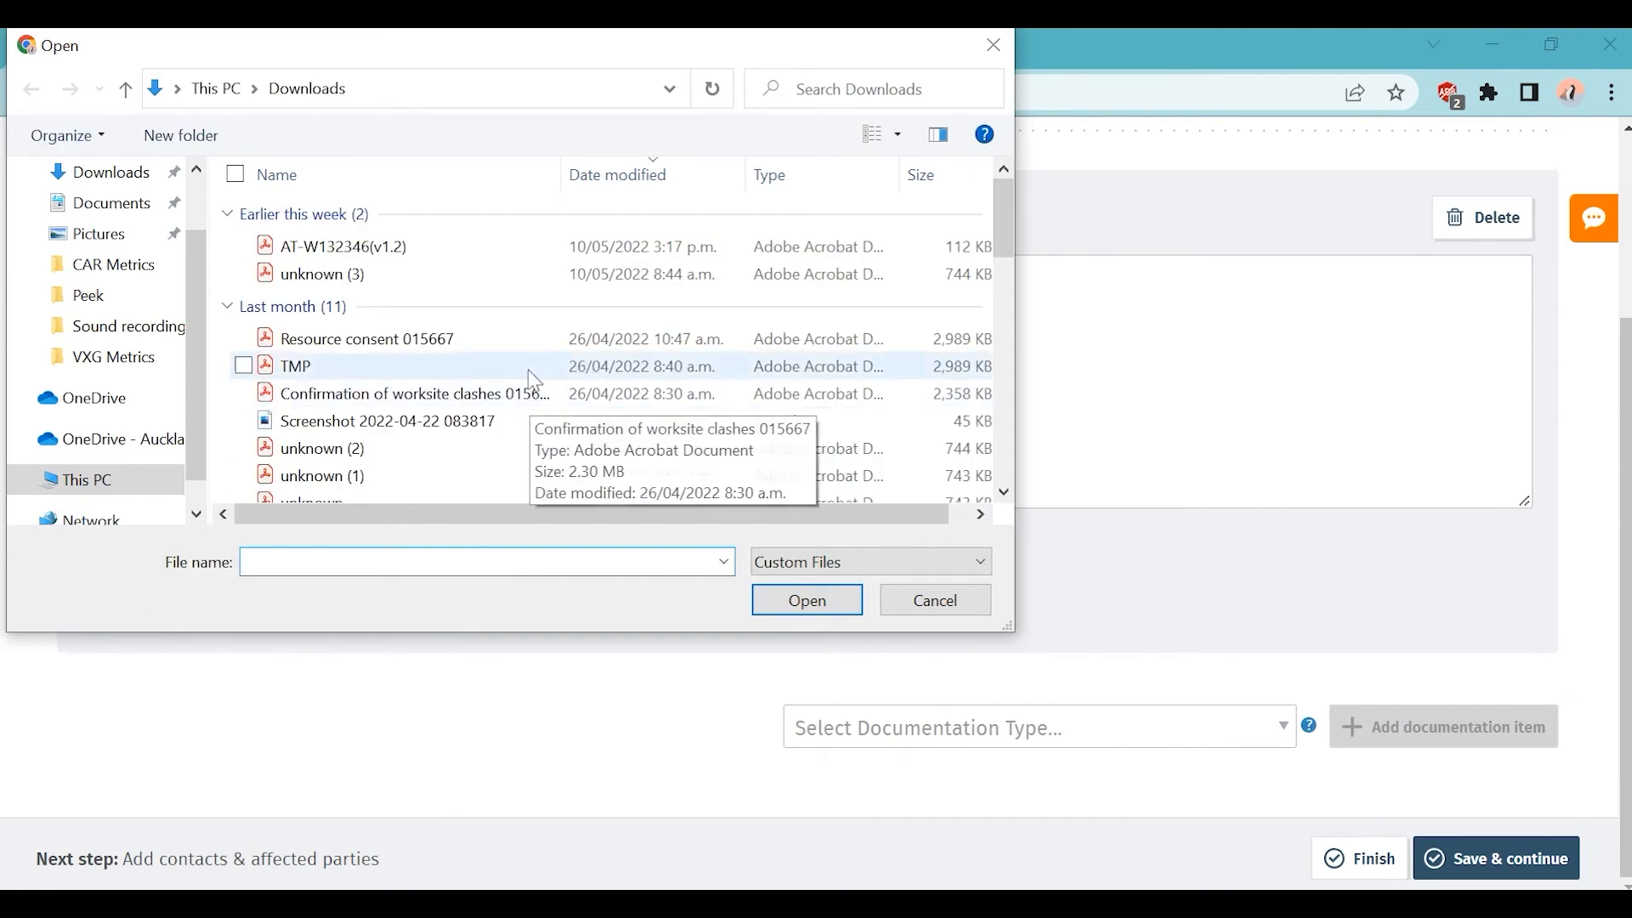
double_click(528, 340)
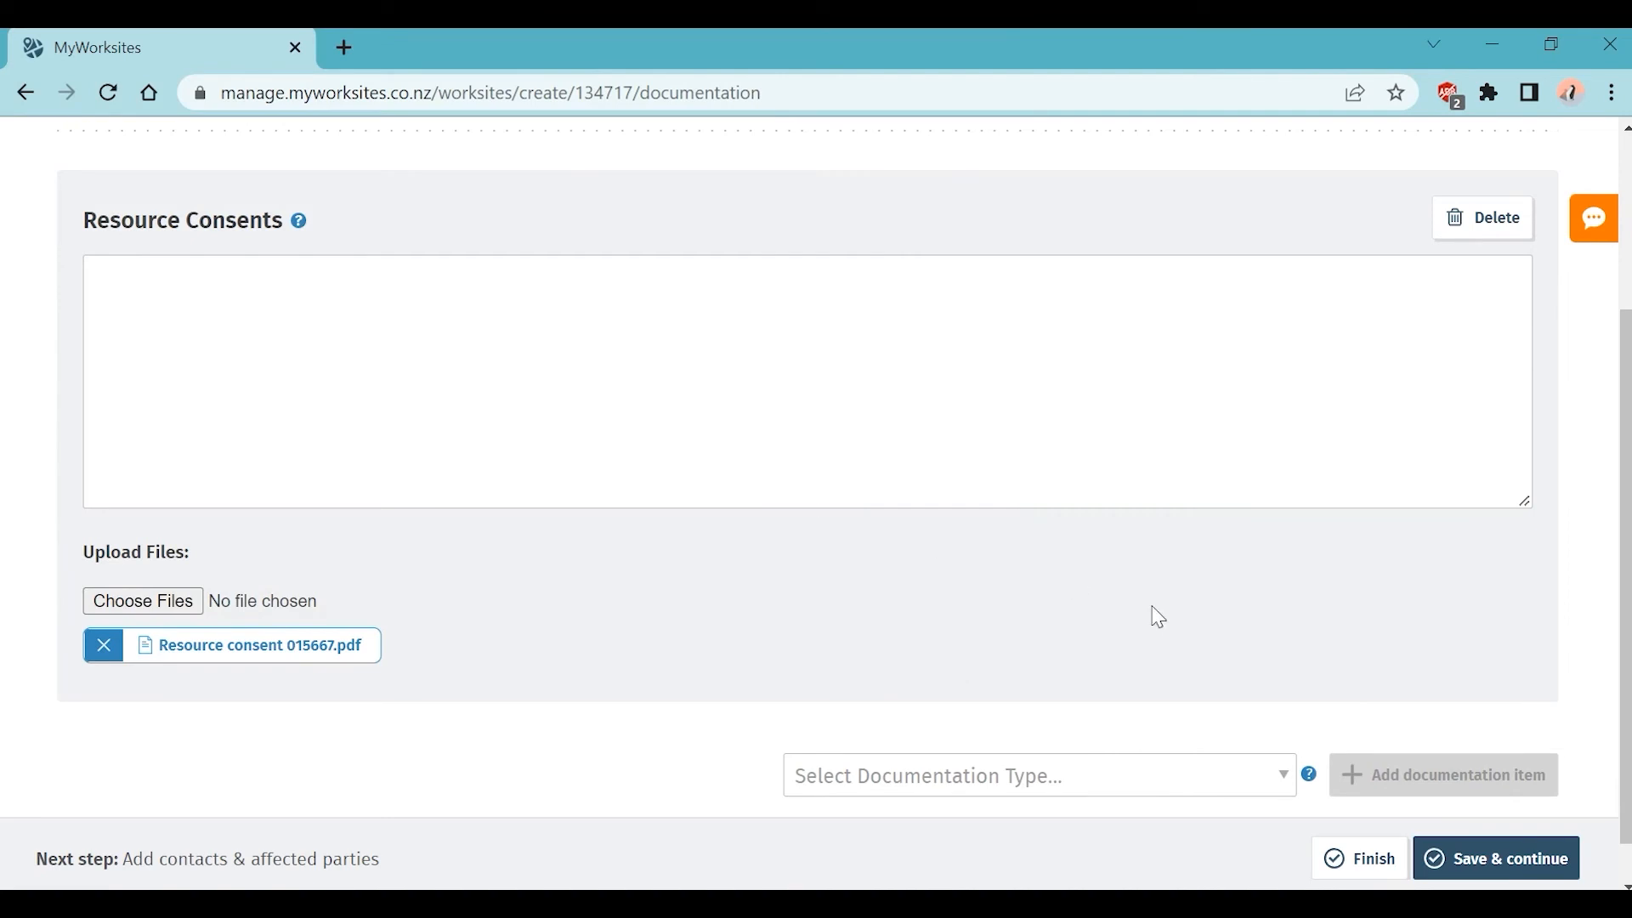
Step: Add an Other Info documentation item and attach the worksite clashes confirmation PDF
left_click(1285, 790)
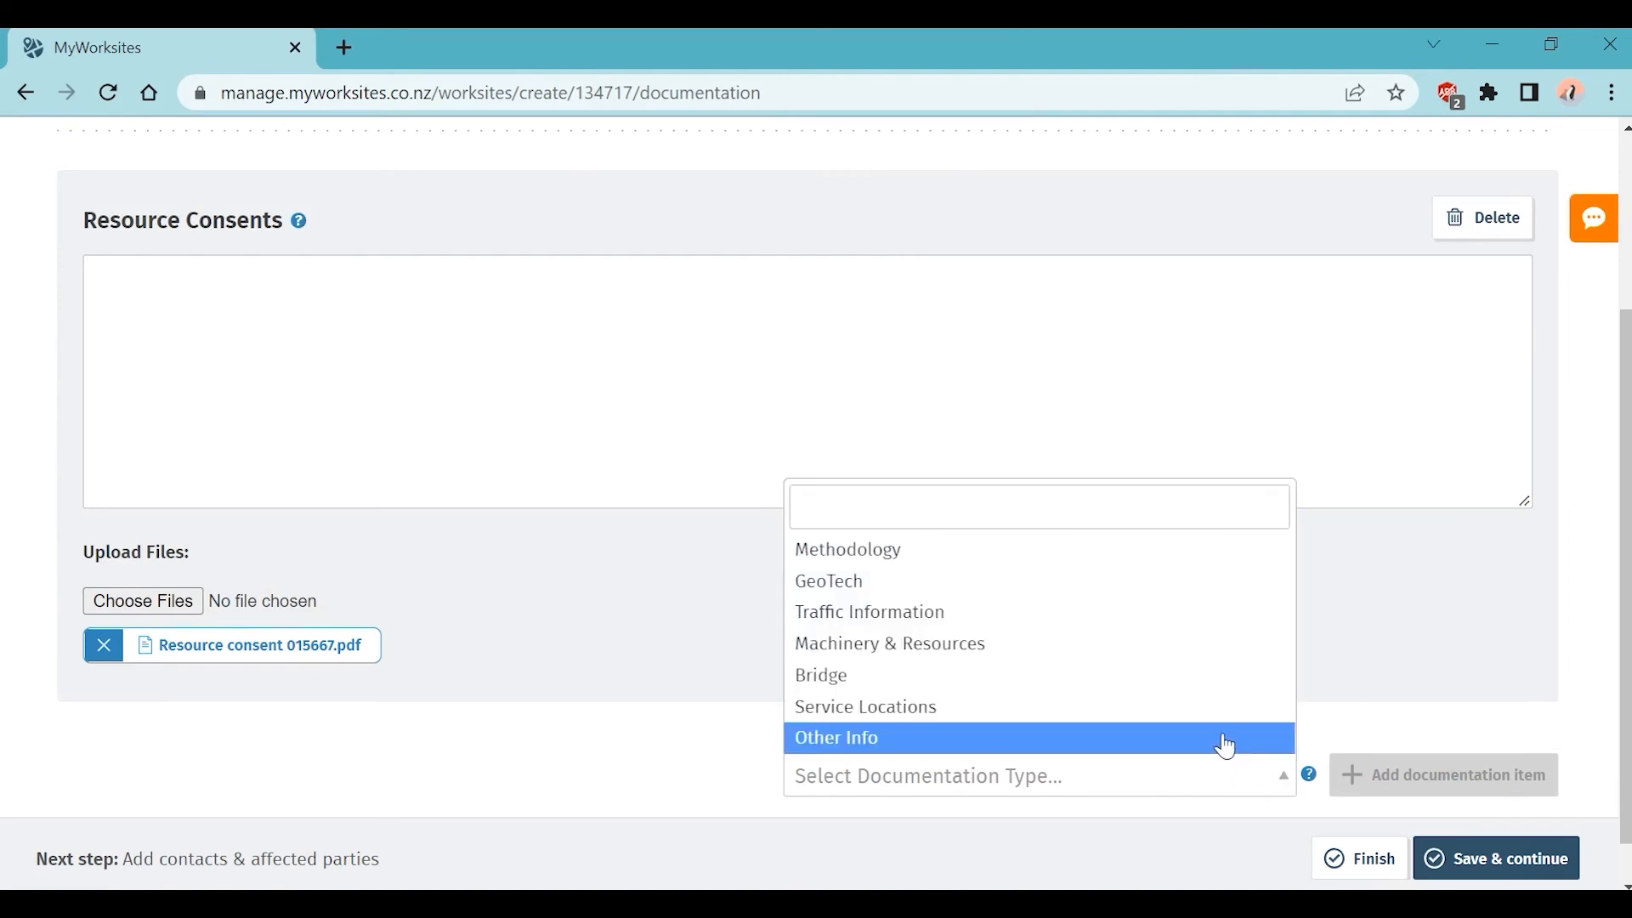
left_click(1225, 738)
scroll(1436, 697, "down", 1)
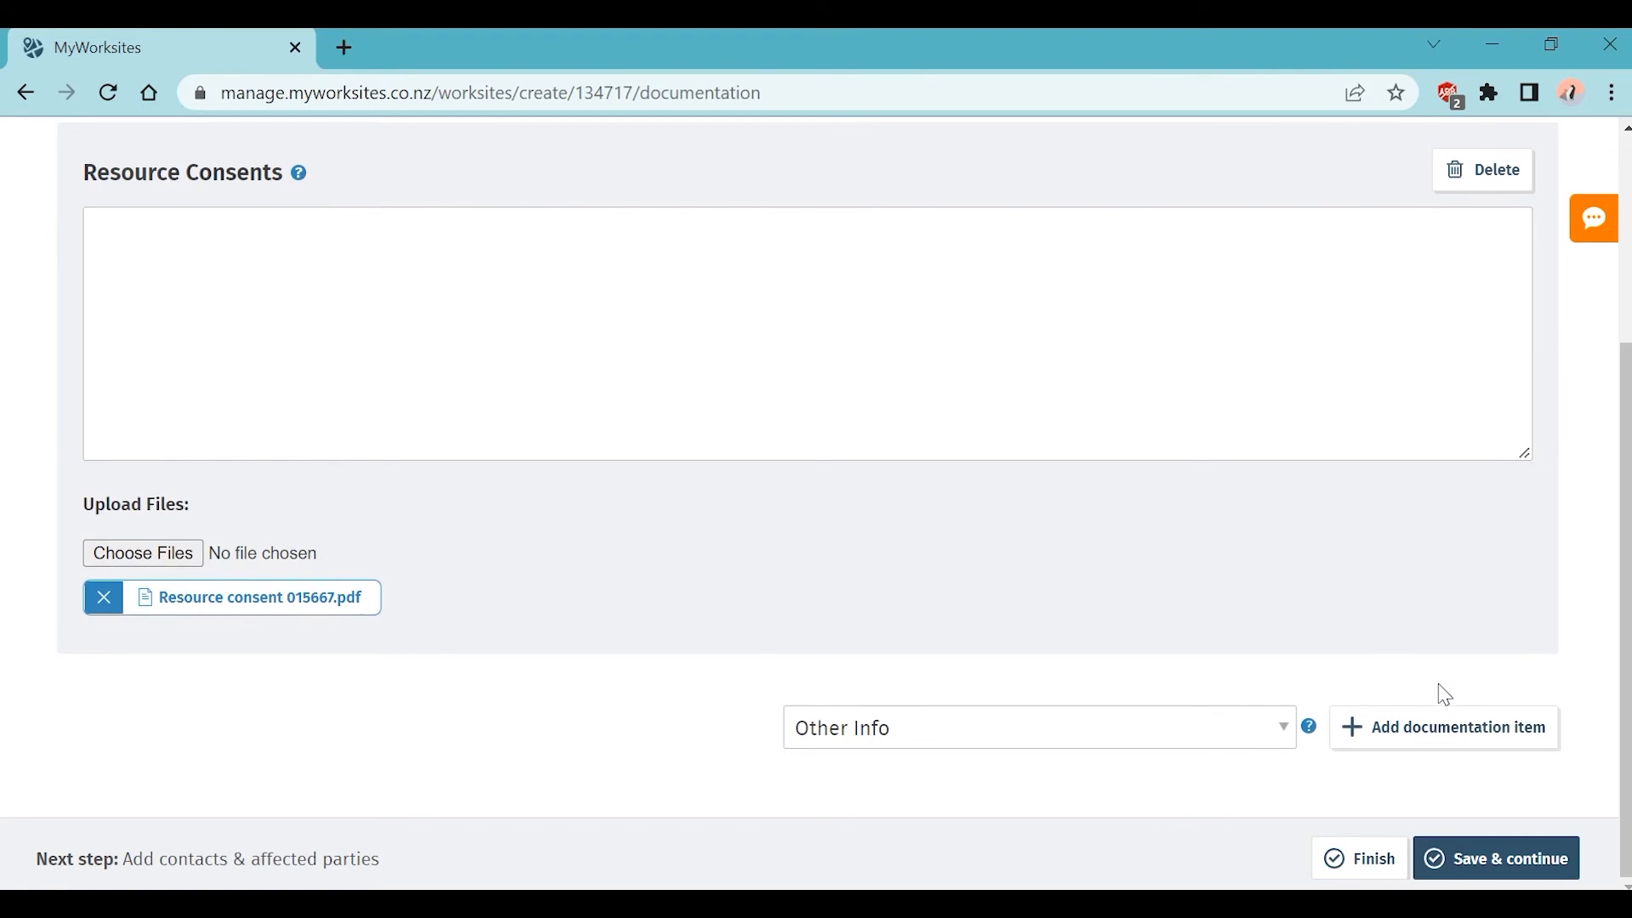
left_click(1460, 731)
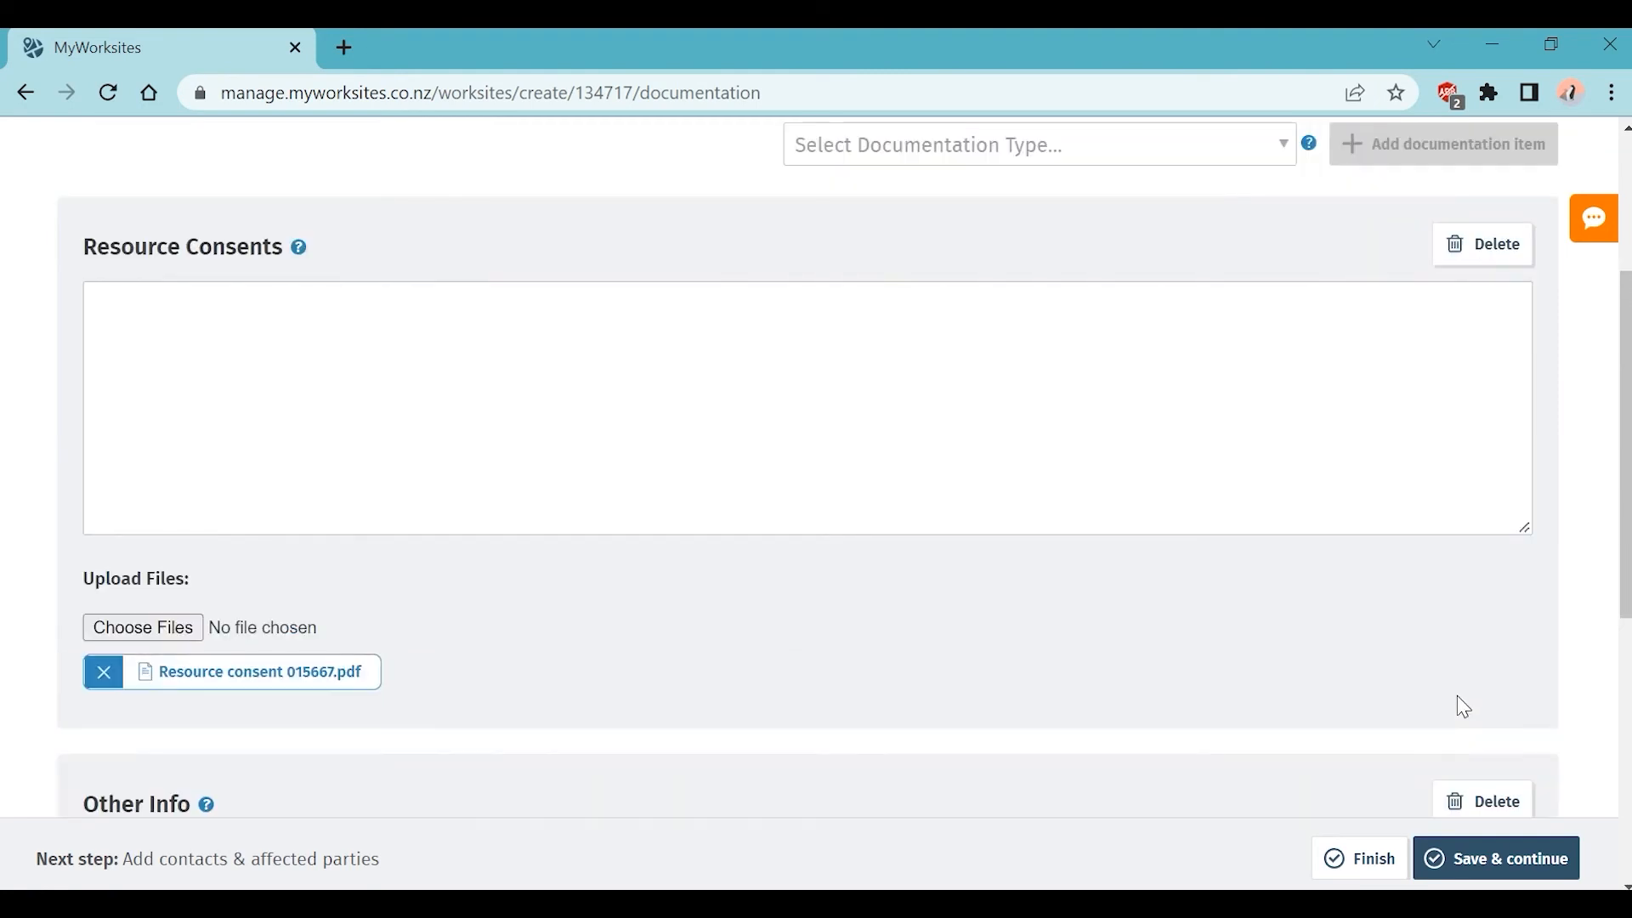
scroll(1458, 698, "down", 6)
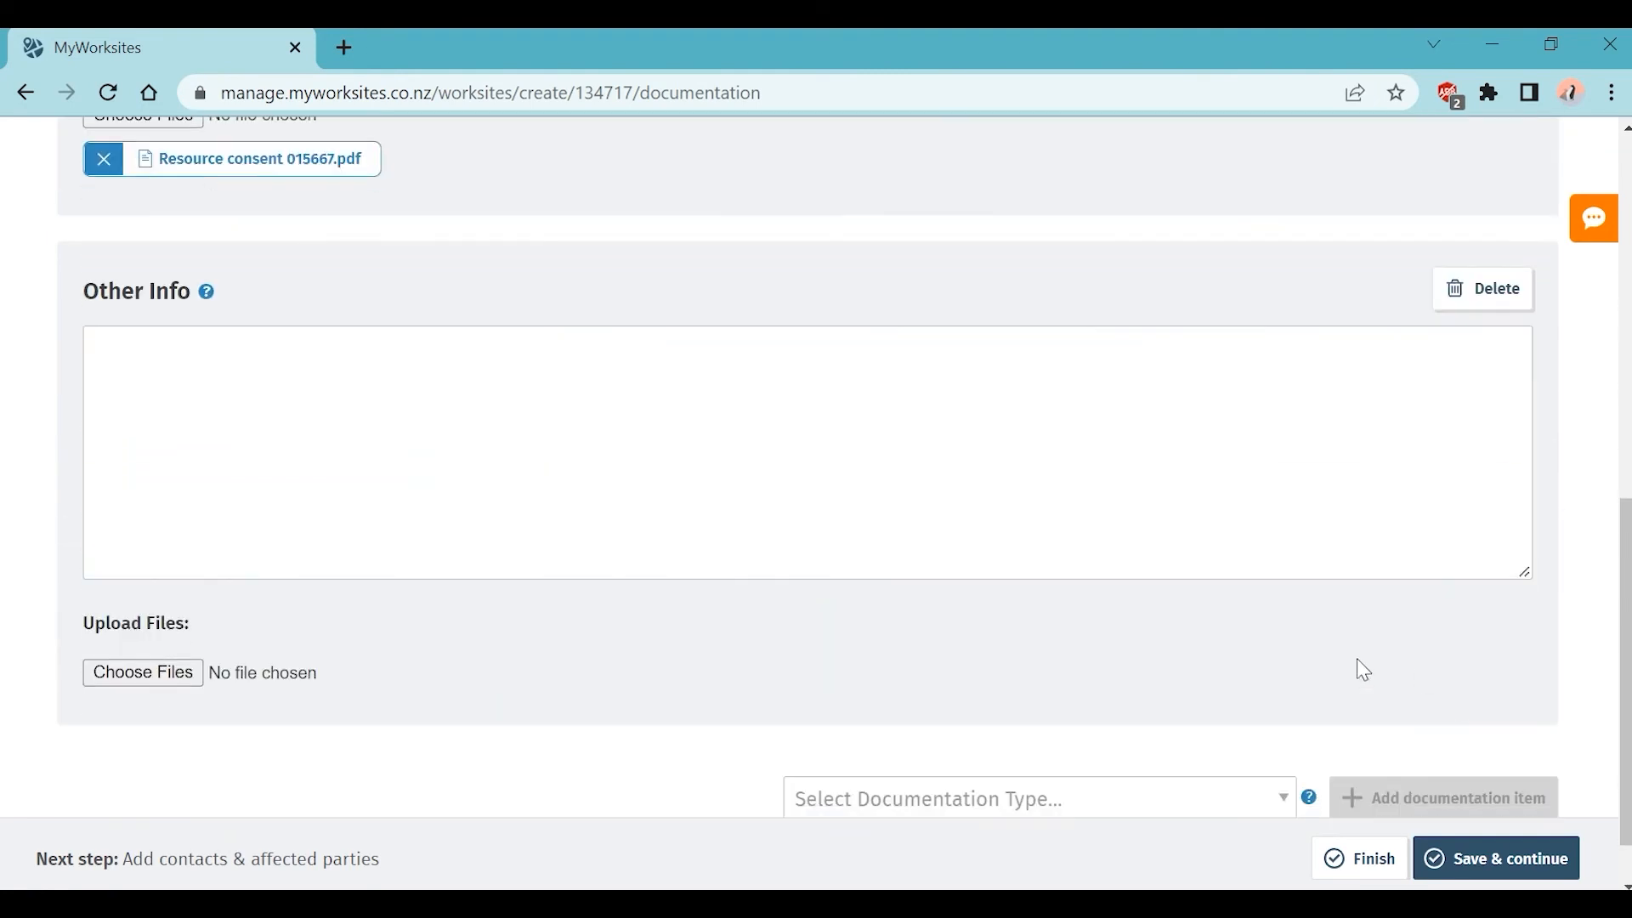
left_click(173, 673)
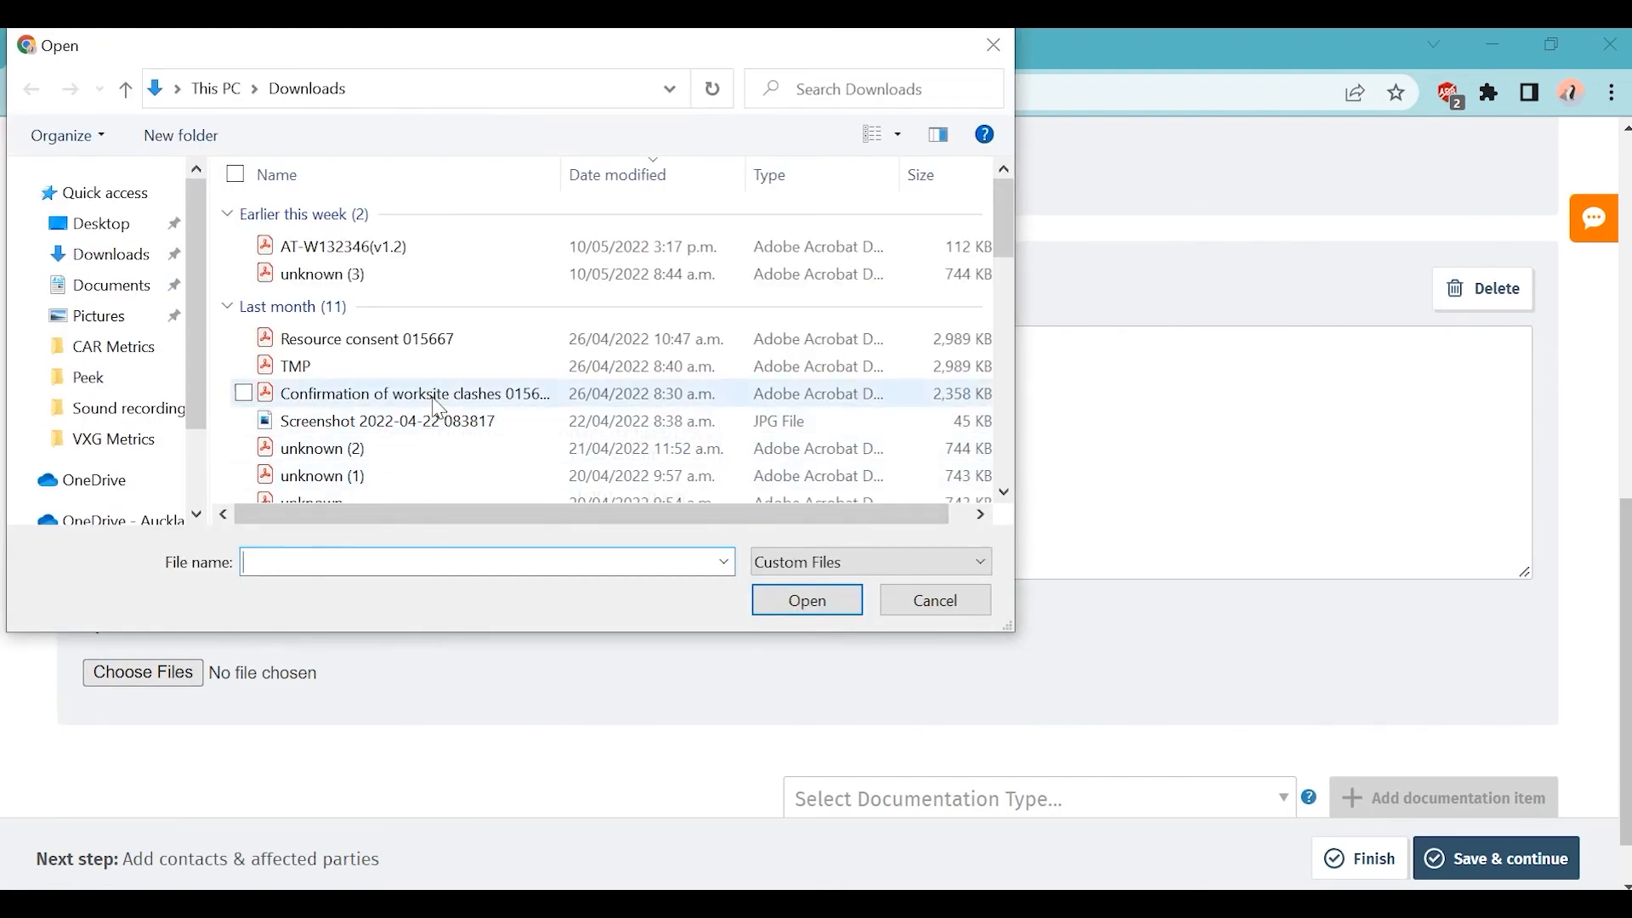
double_click(438, 400)
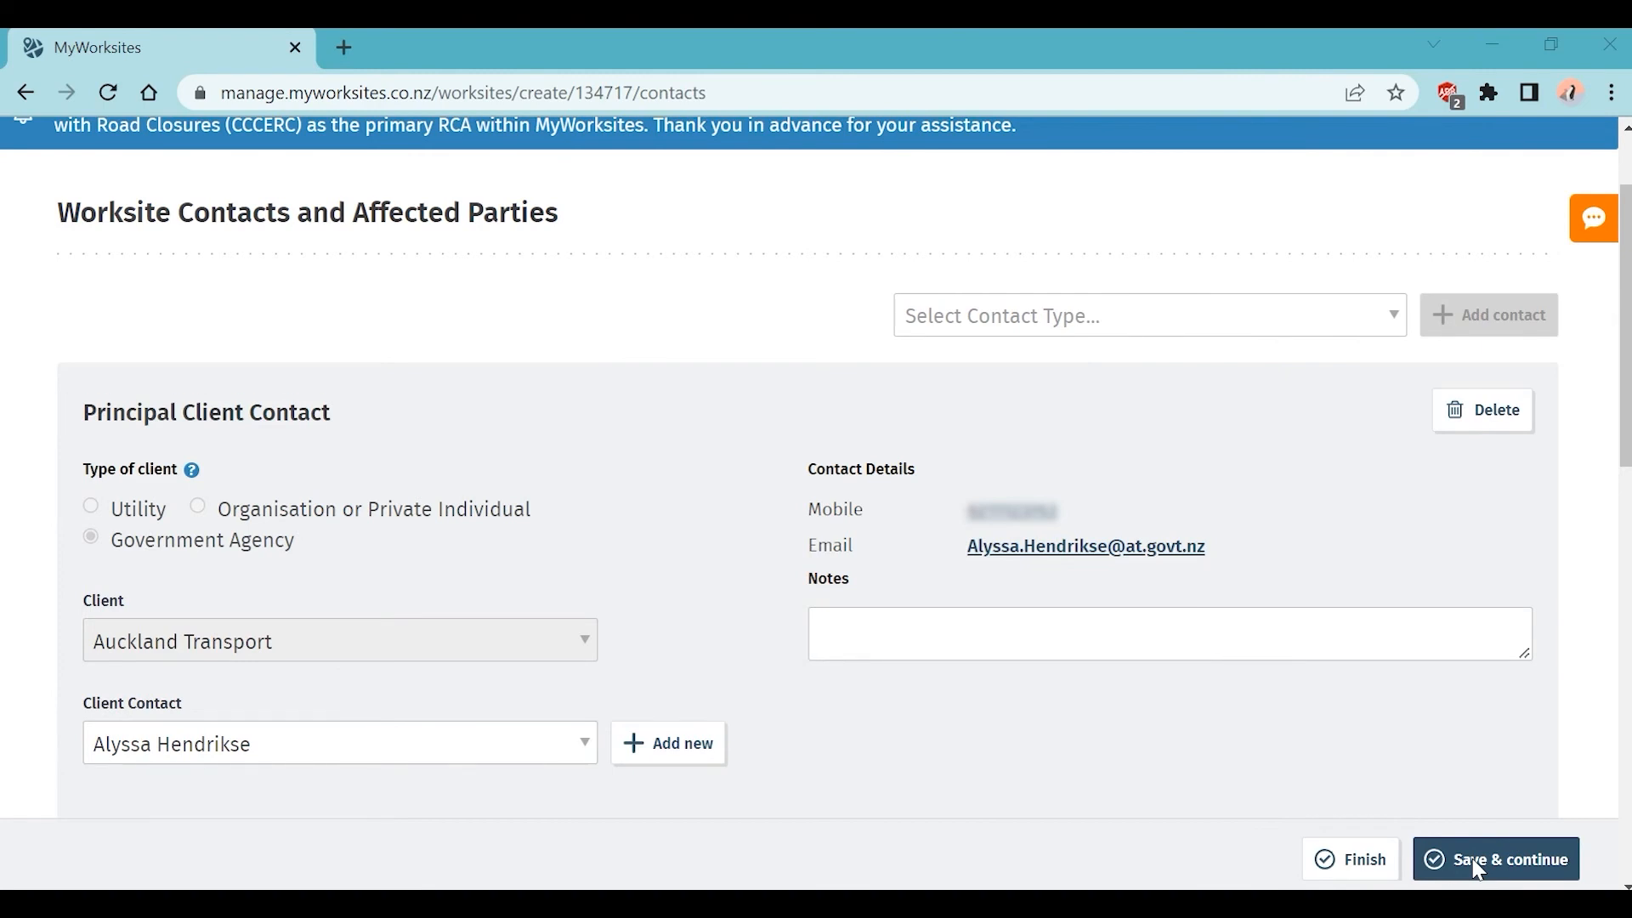
scroll(1544, 532, "down", 15)
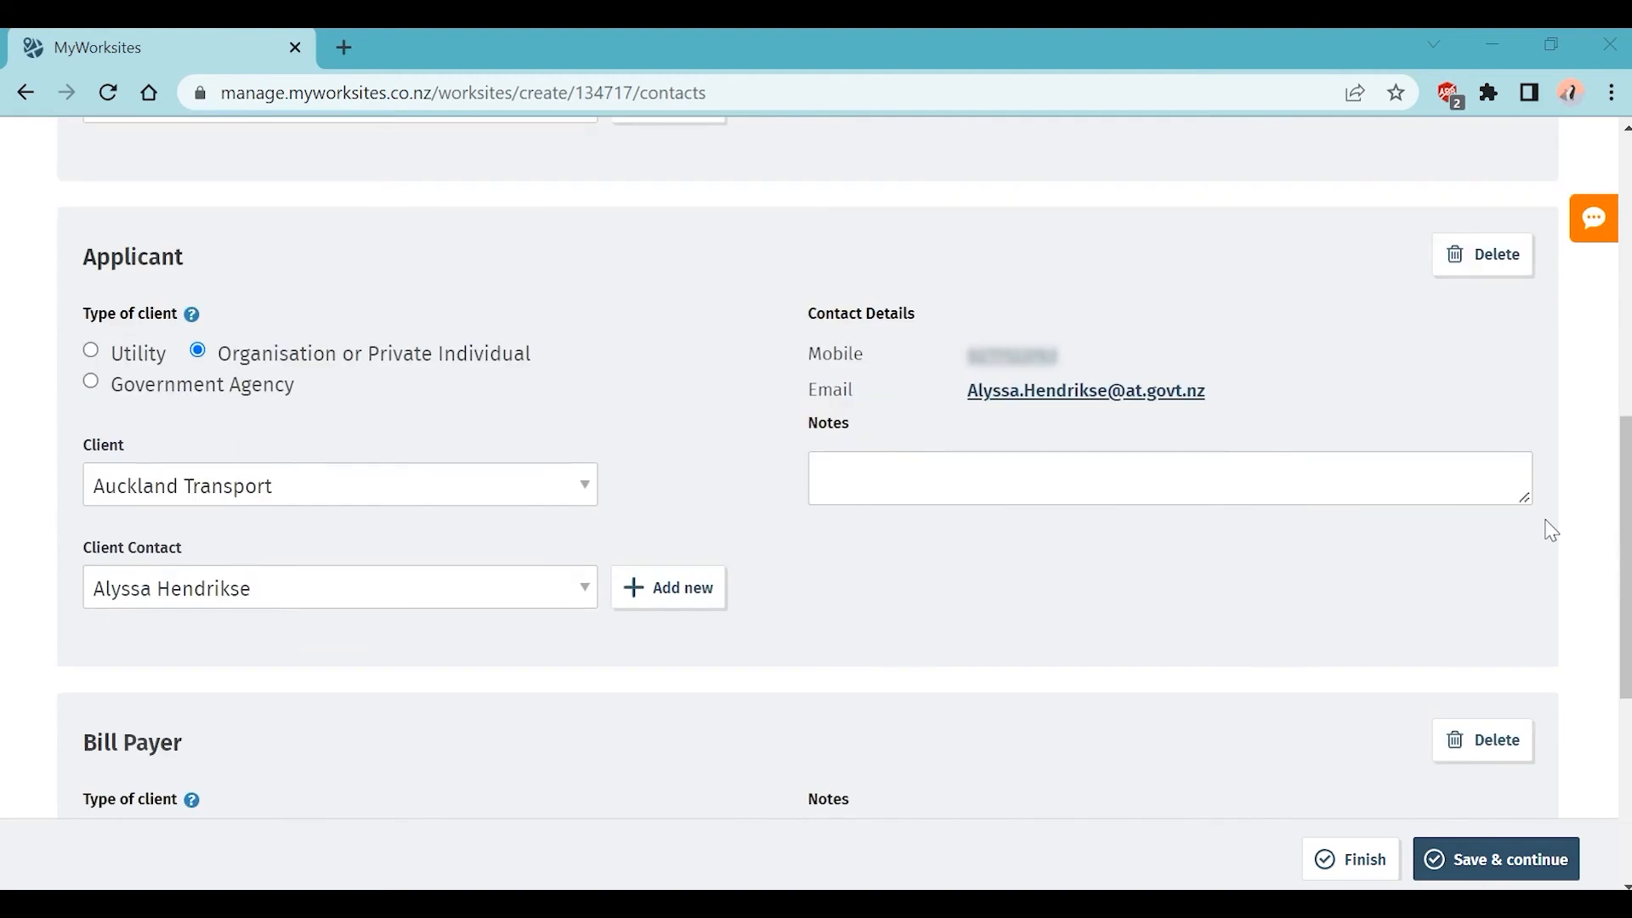
scroll(1545, 532, "up", 15)
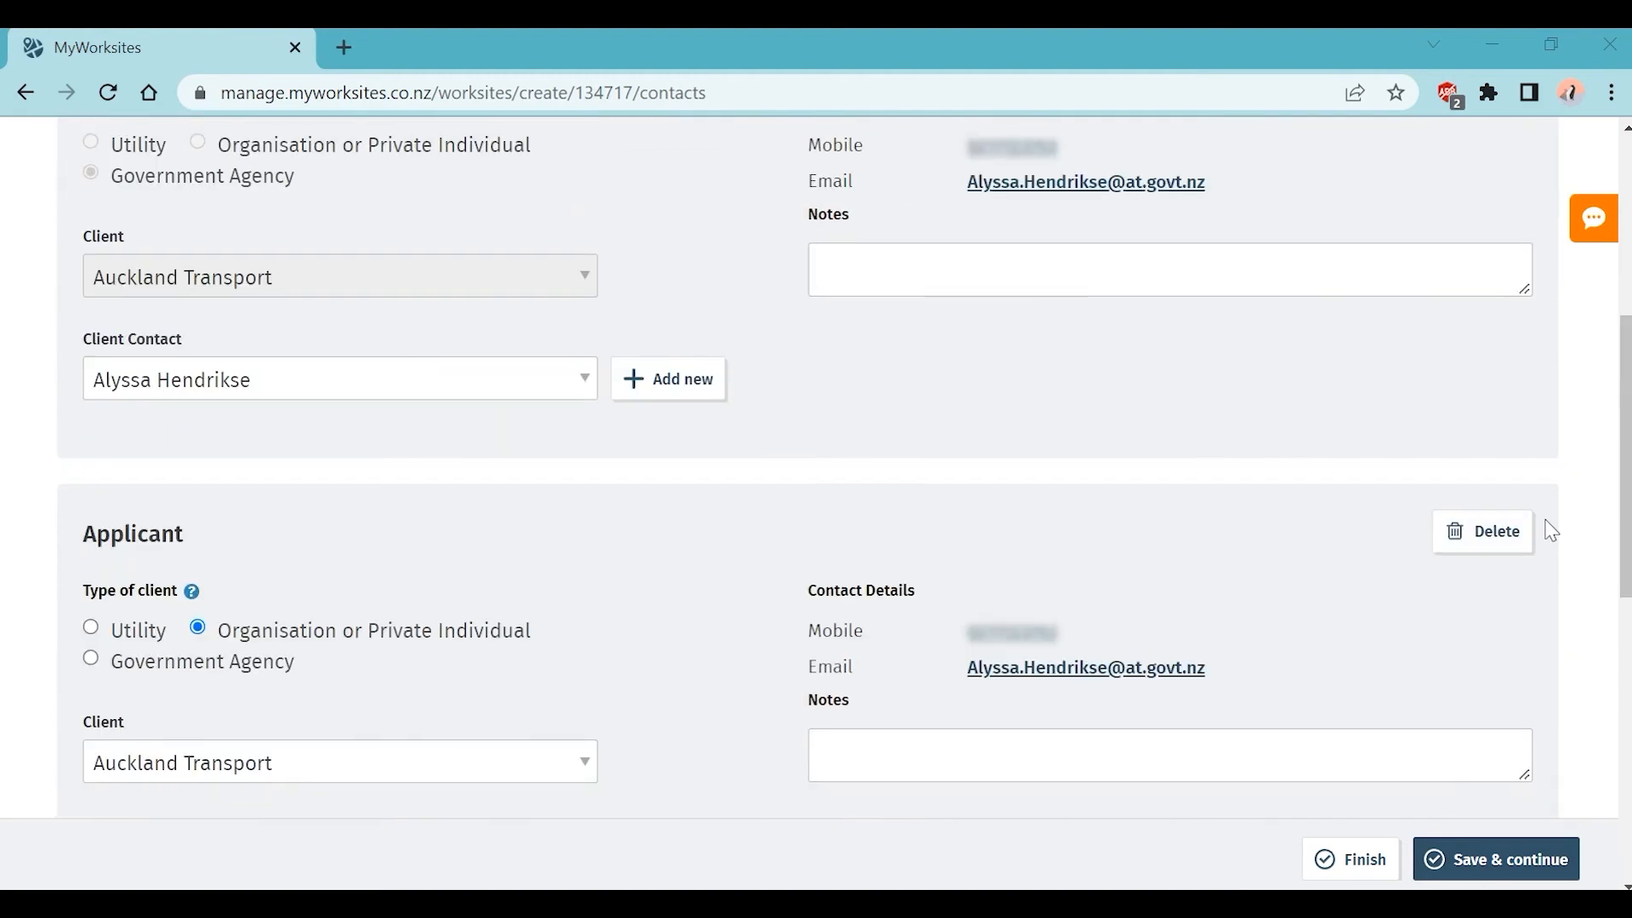
left_click(1392, 447)
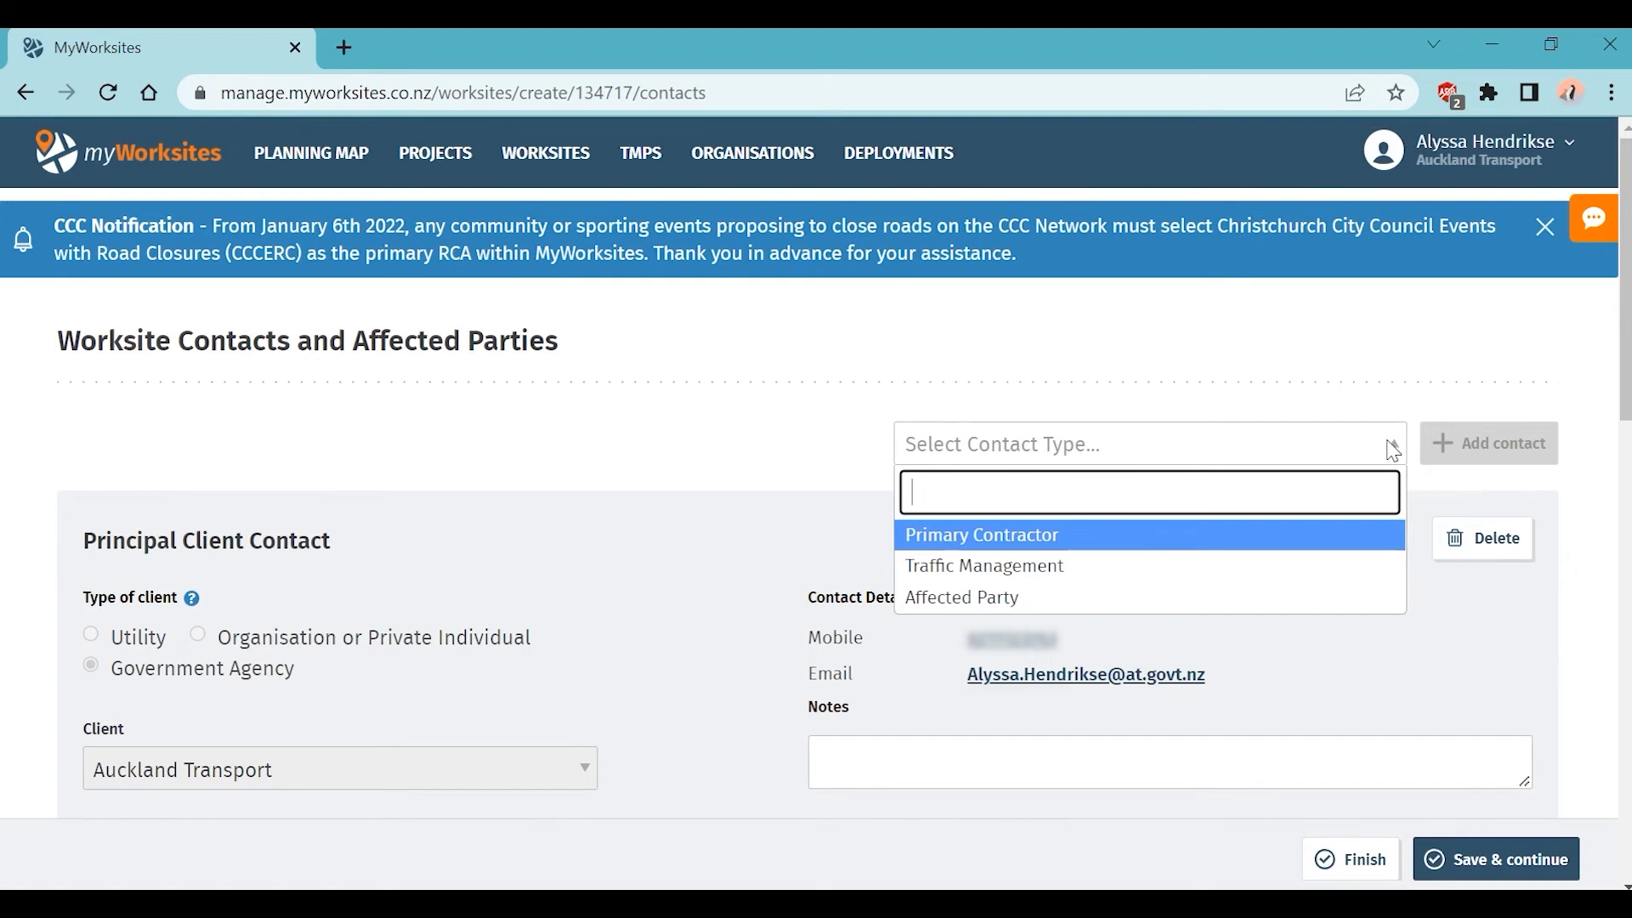
left_click(1393, 449)
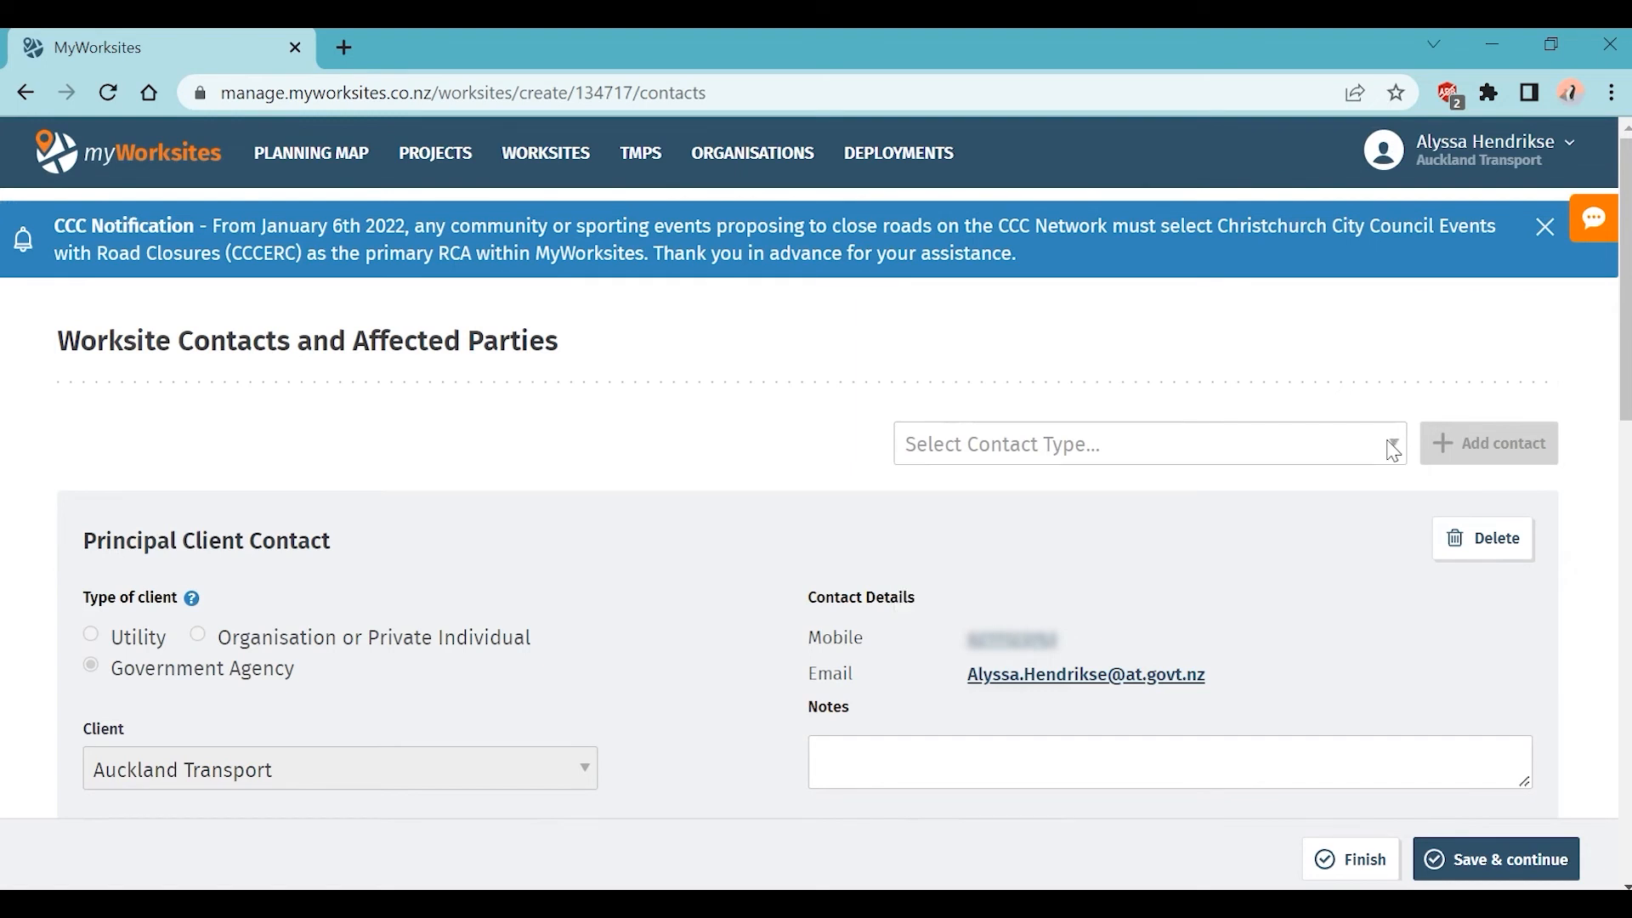
scroll(1593, 620, "down", 6)
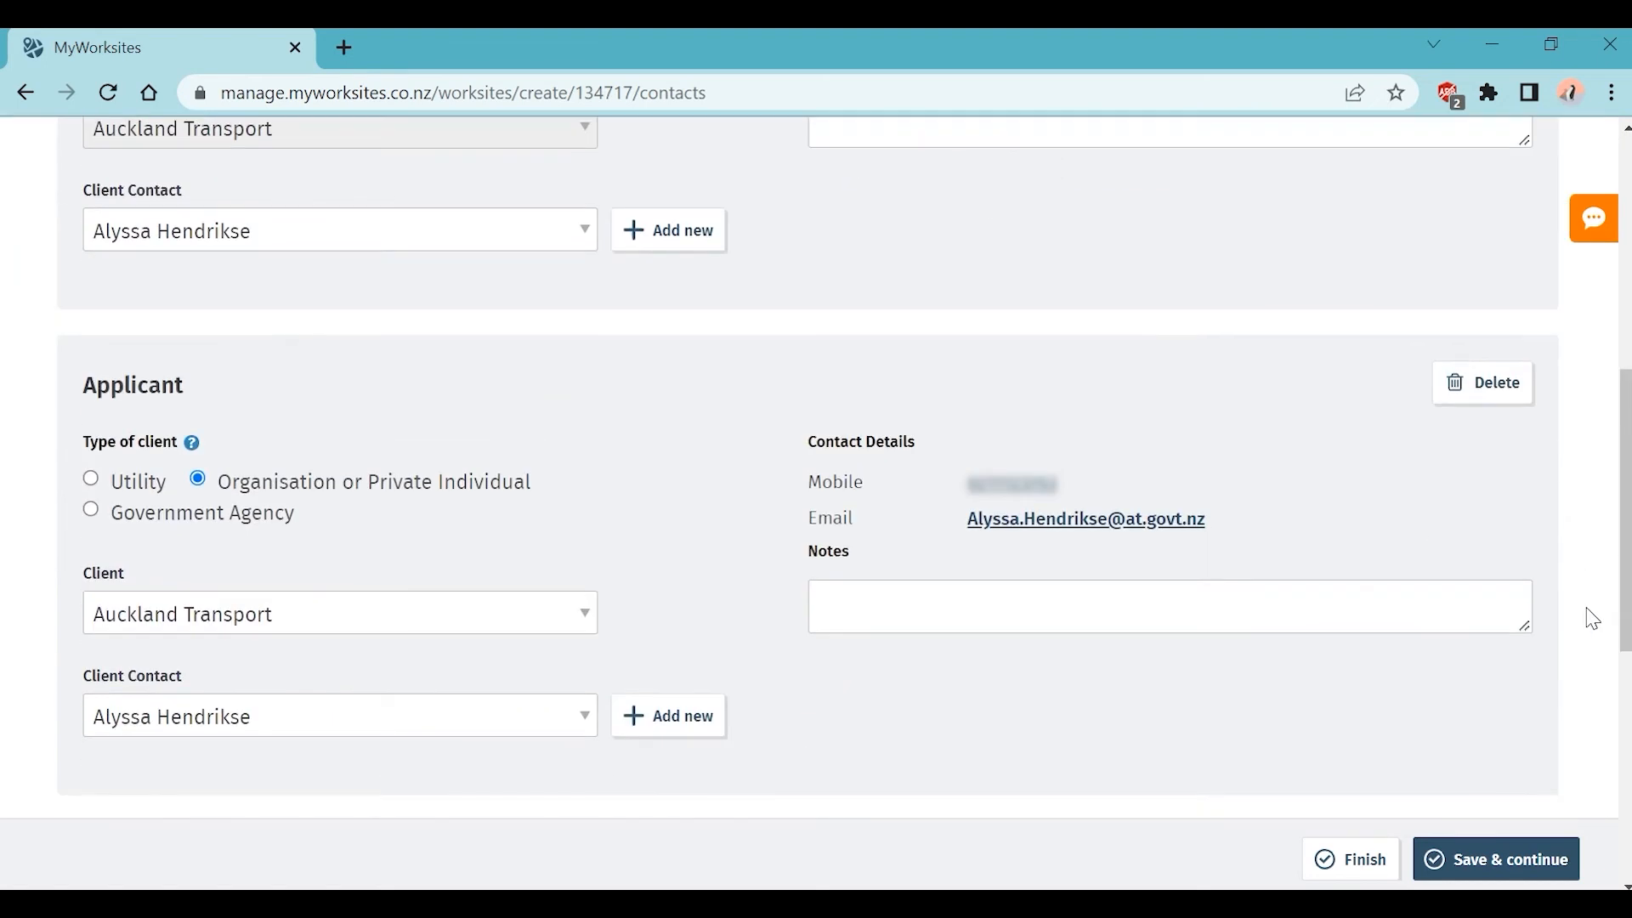
scroll(1593, 619, "up", 6)
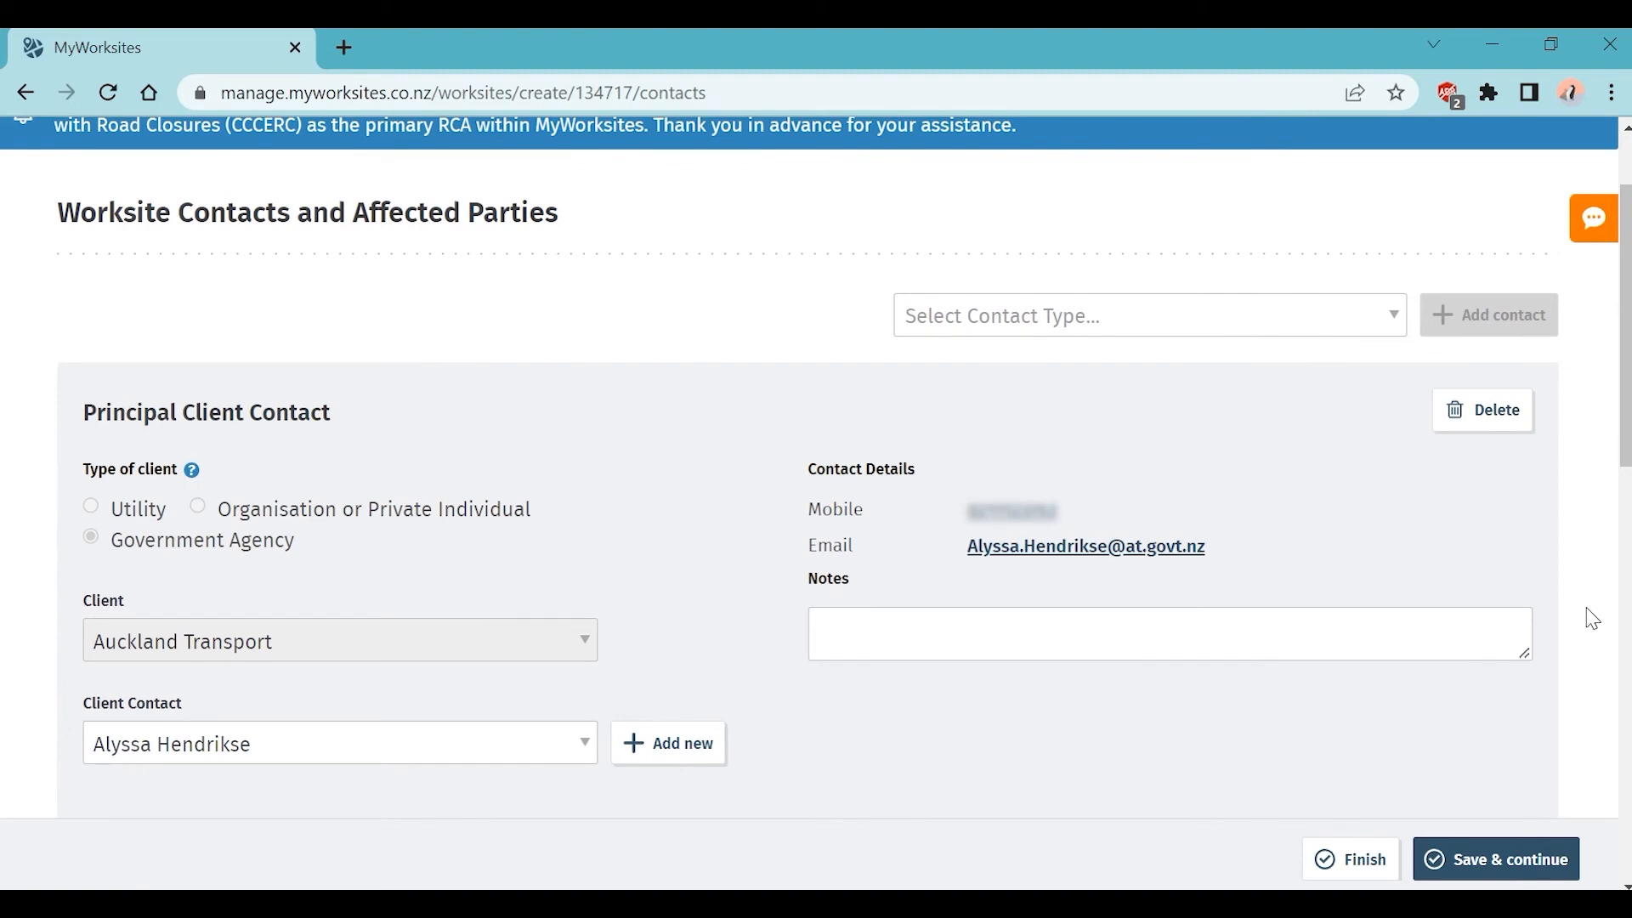
scroll(1593, 619, "down", 6)
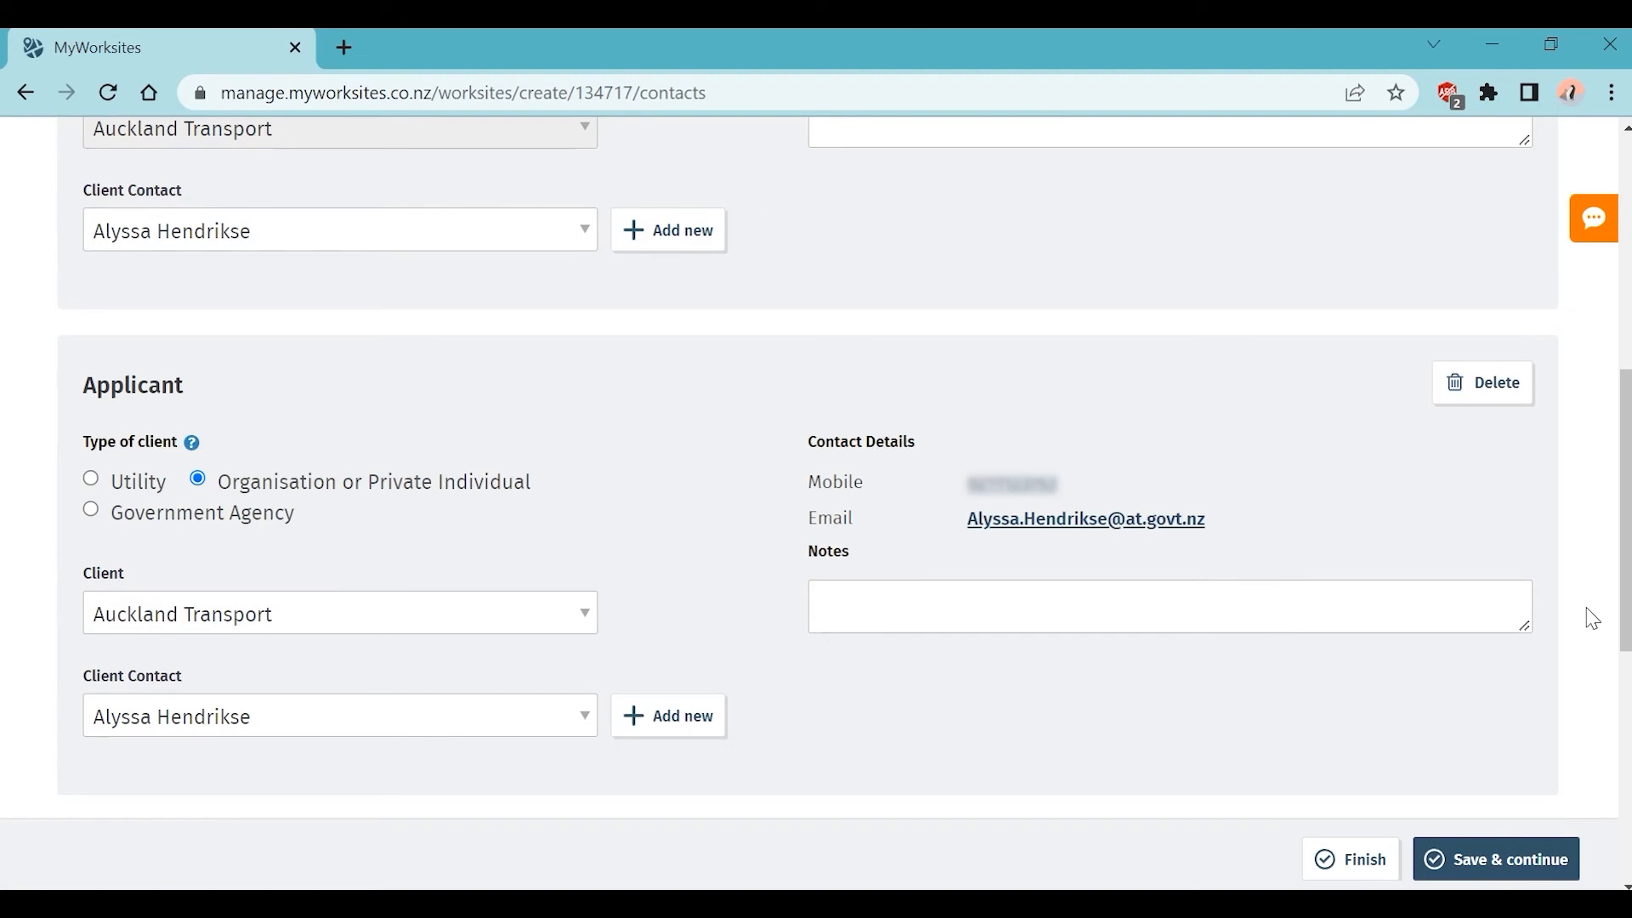
scroll(1593, 619, "up", 6)
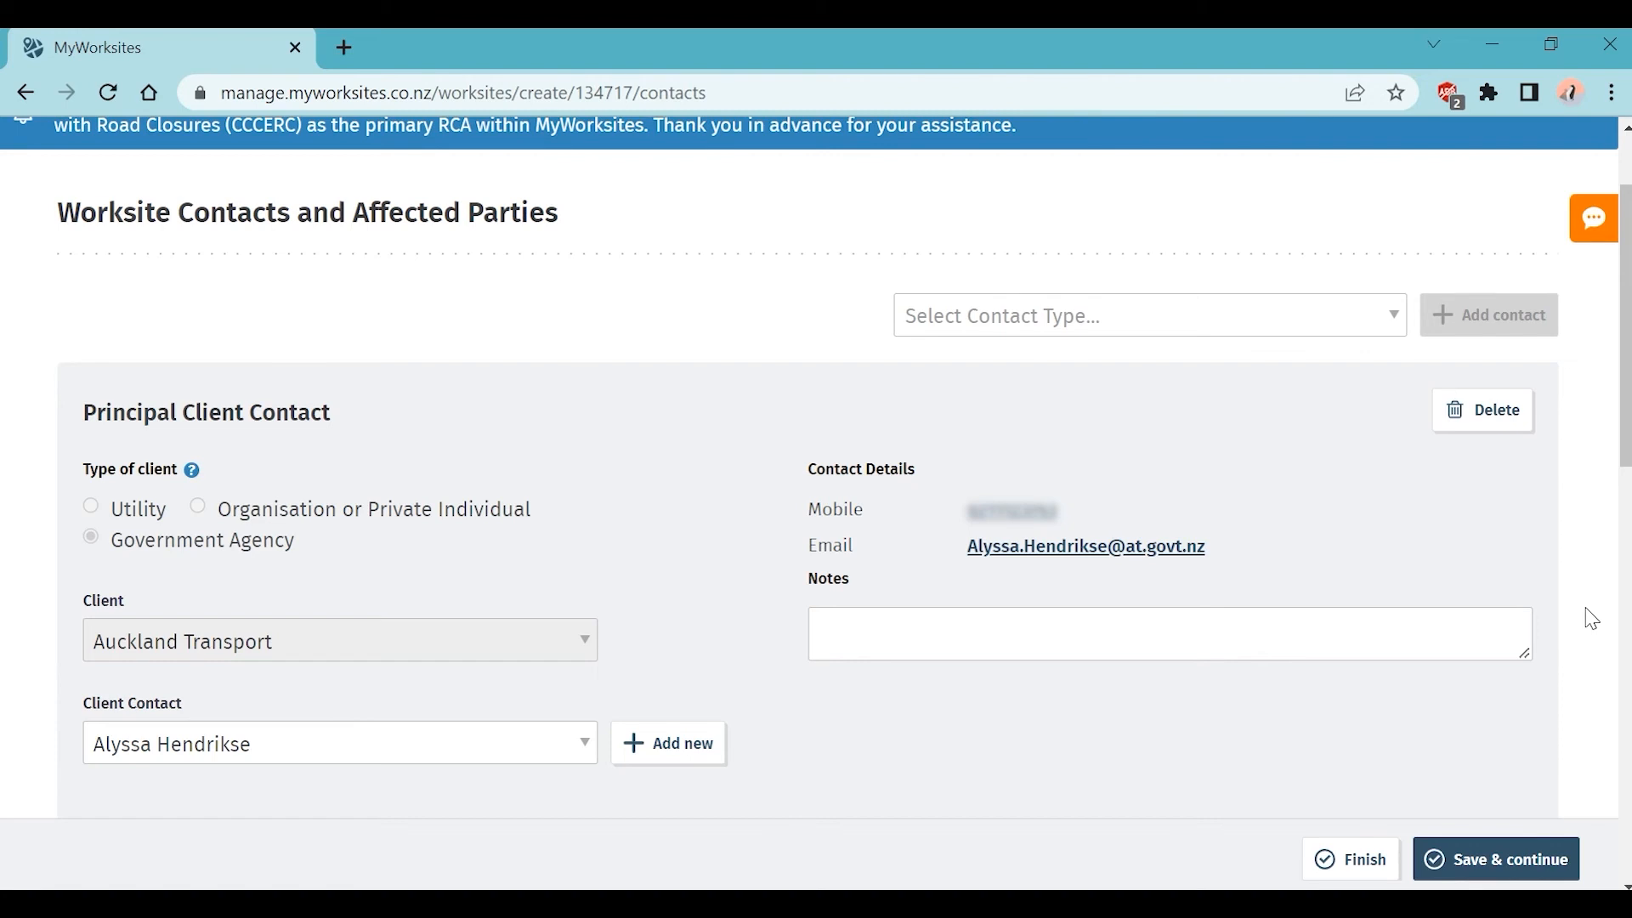
scroll(1492, 695, "down", 10)
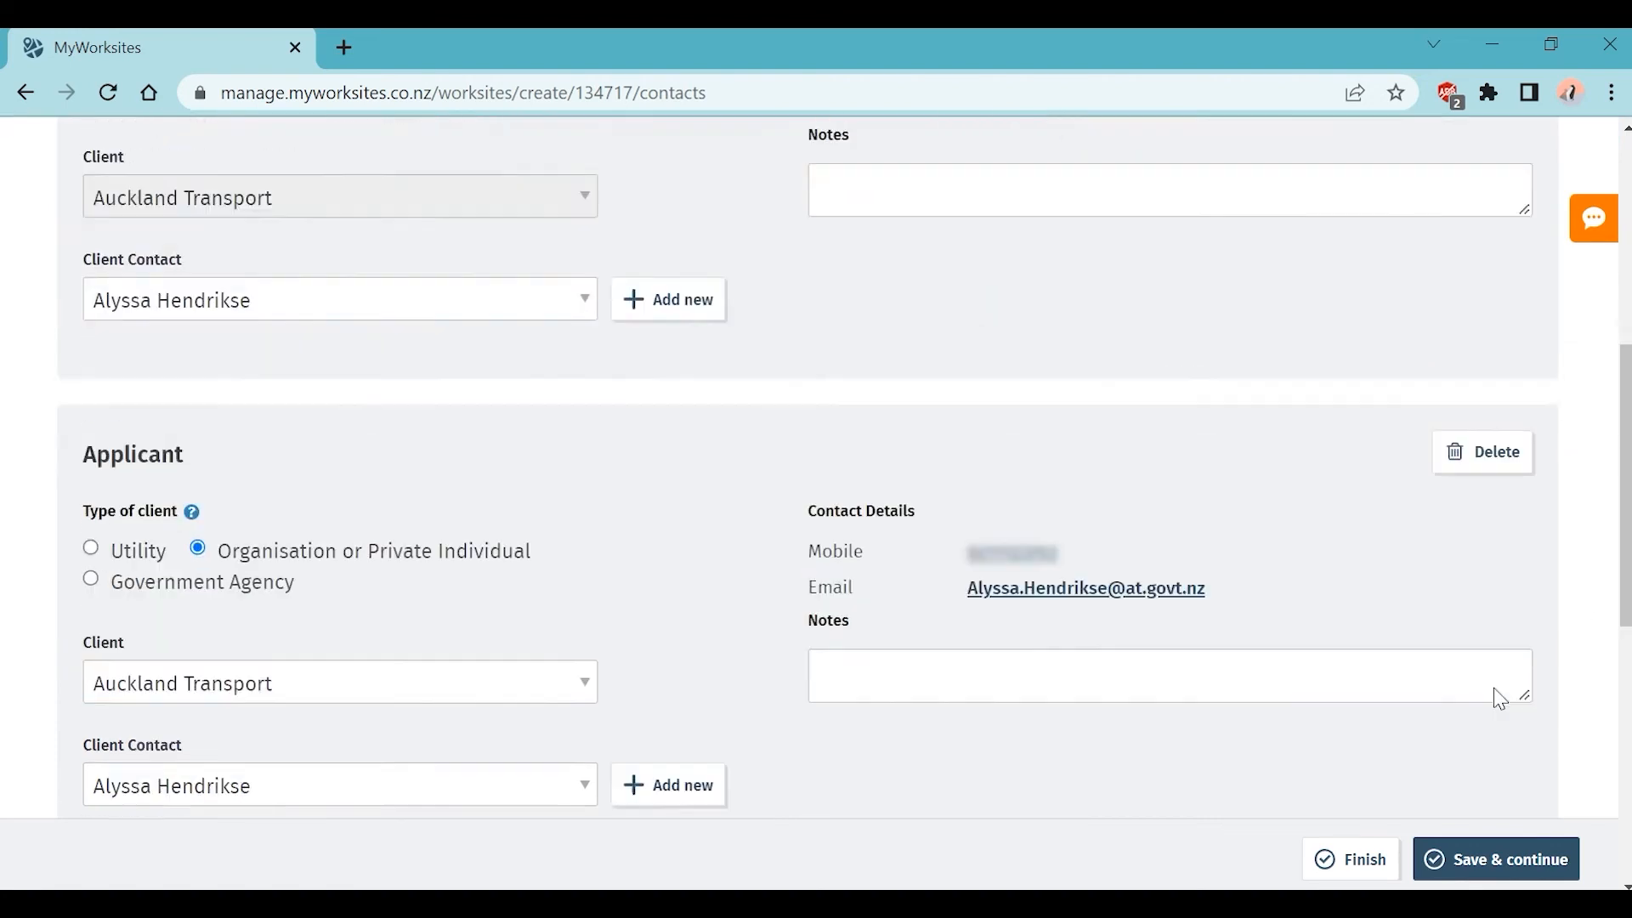
scroll(1501, 694, "down", 1)
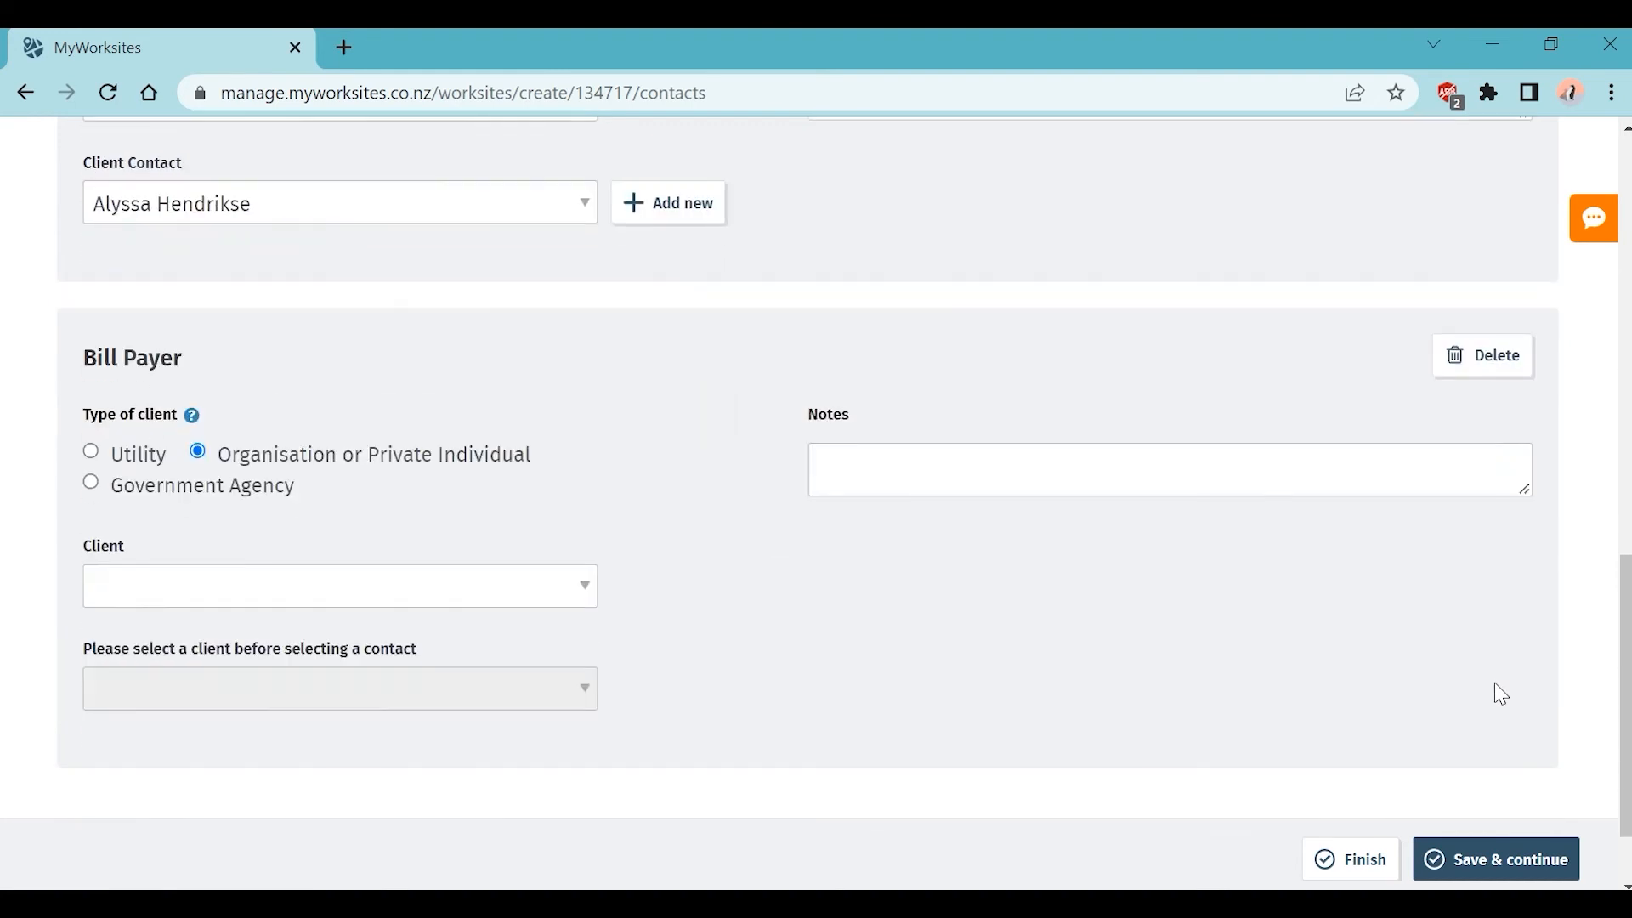
Step: Make the Bill Payer Government Agency client Auckland Transport, with the existing client contact person
left_click(123, 491)
left_click(258, 590)
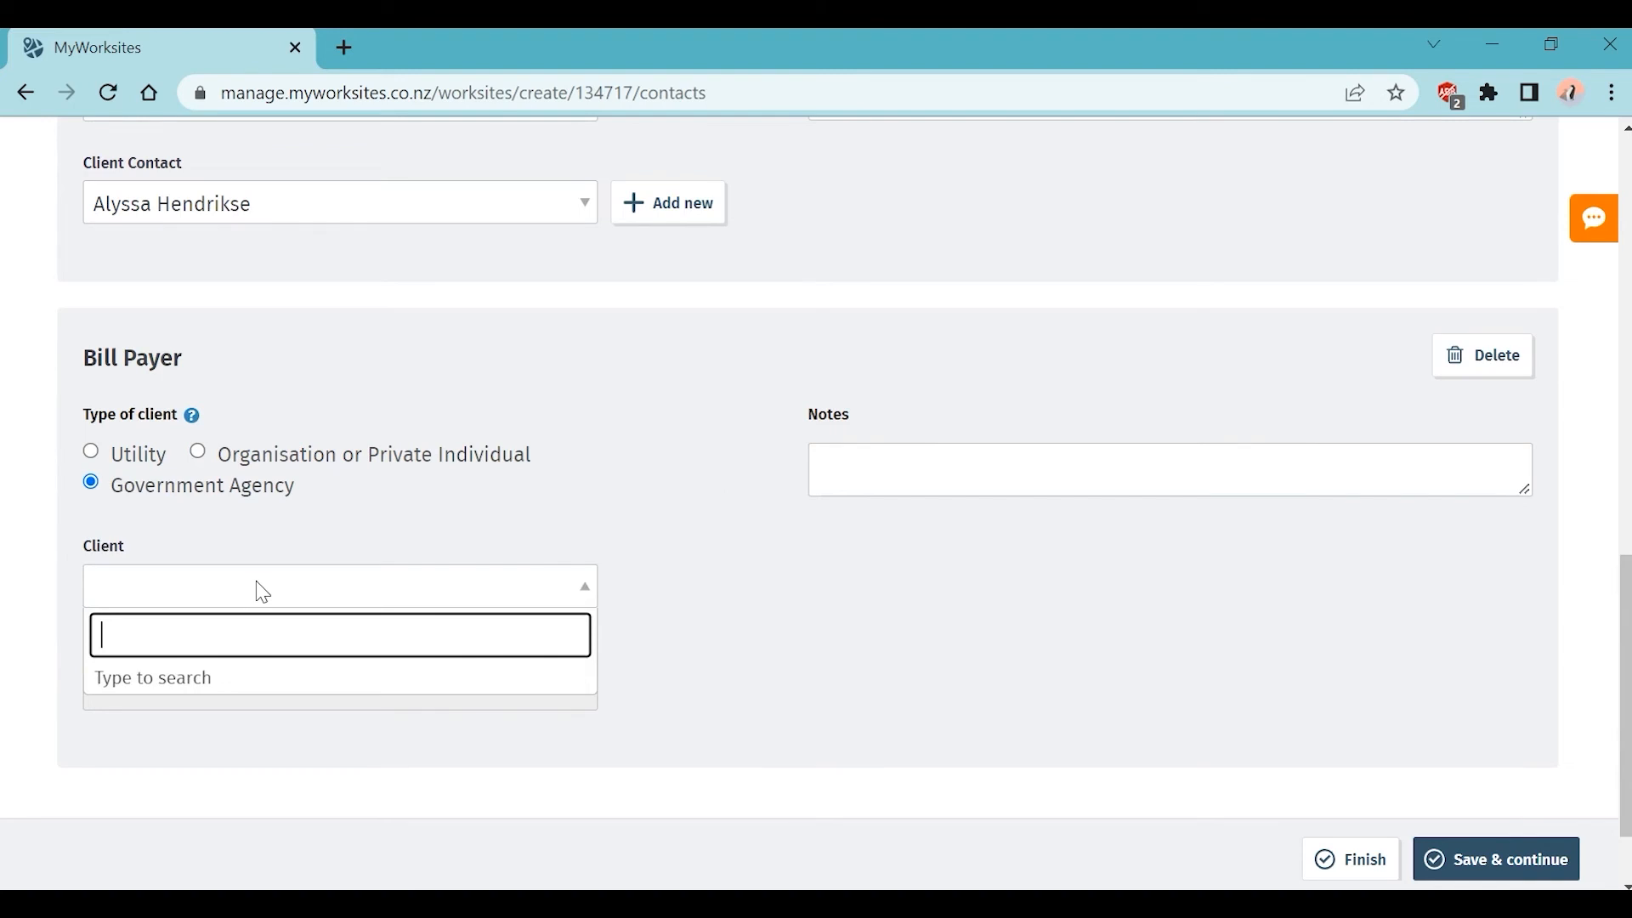
type("auck")
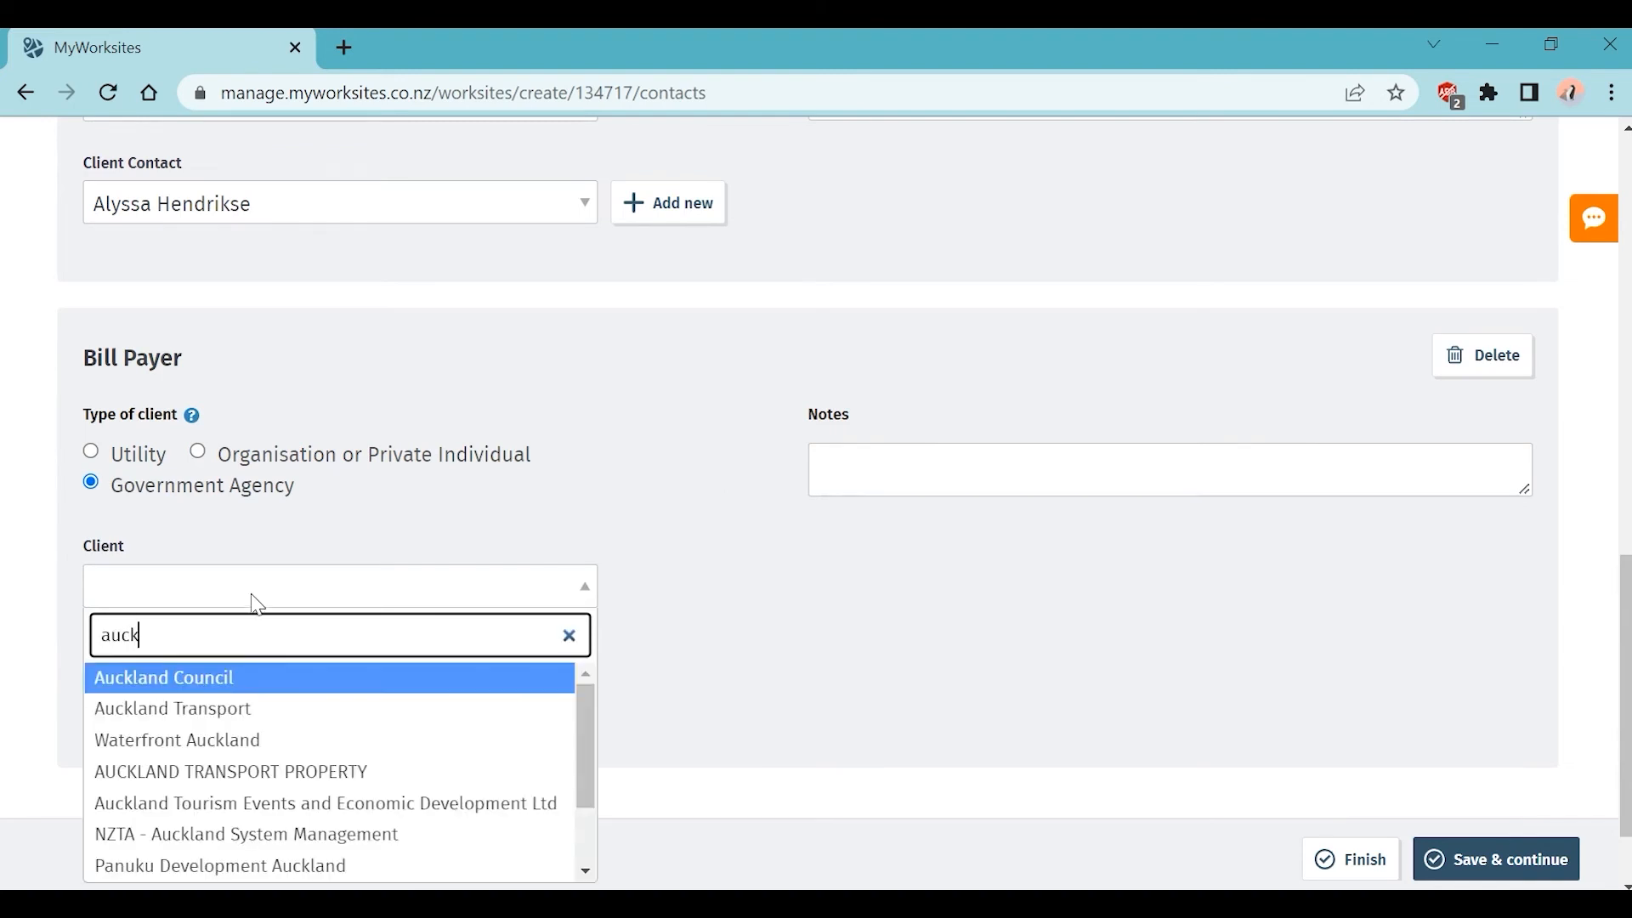
left_click(240, 716)
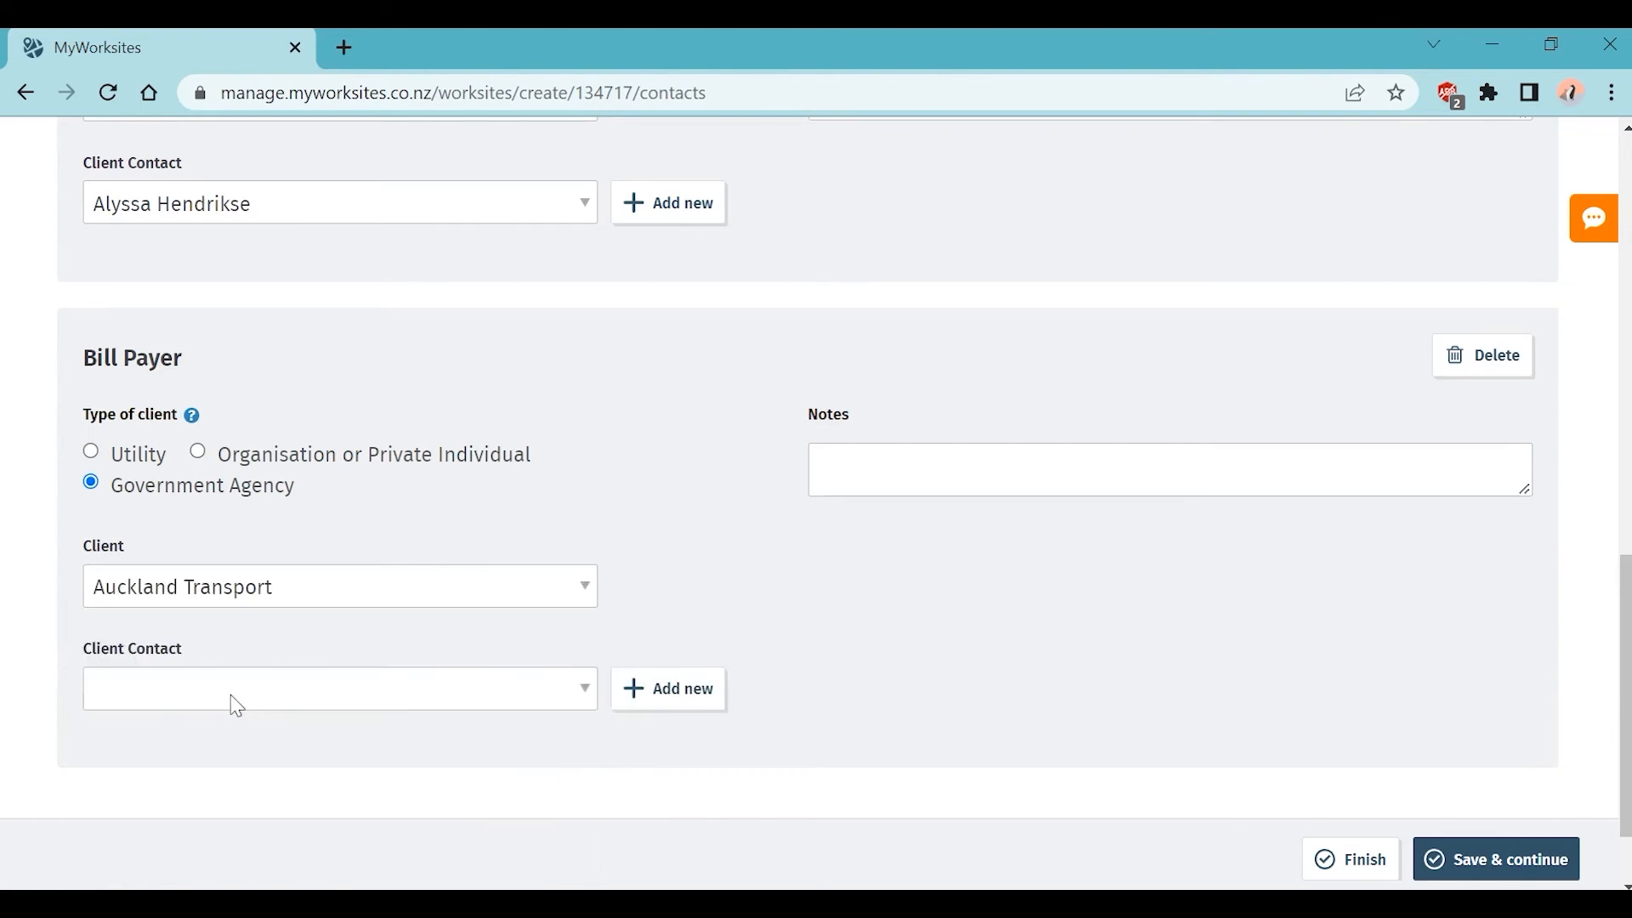
left_click(237, 706)
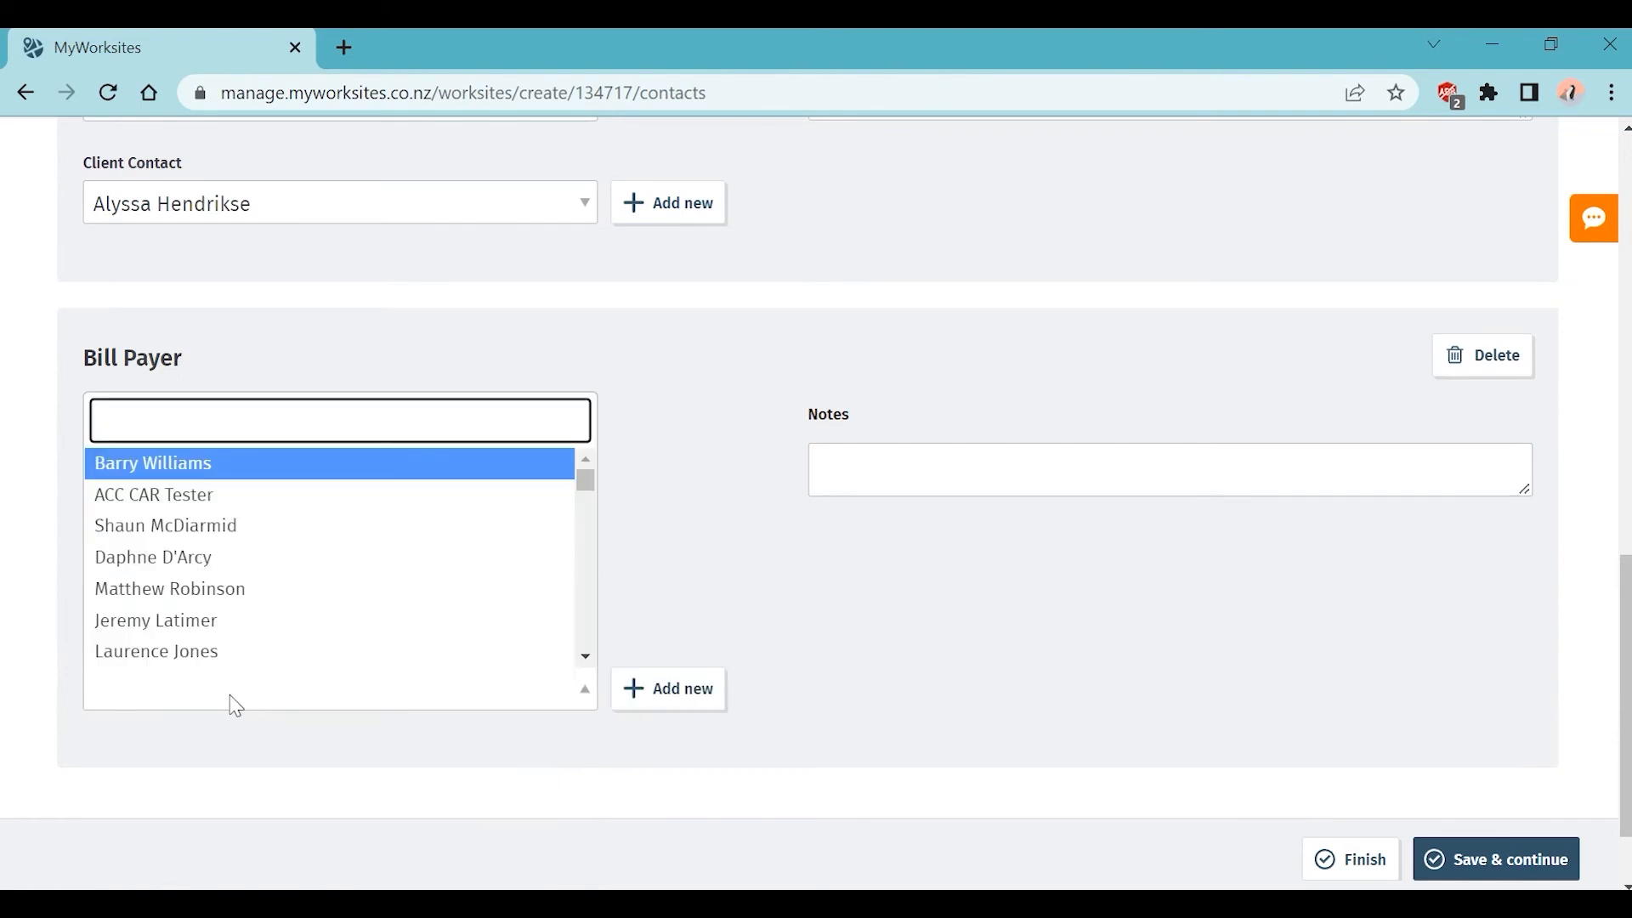
type("alyssa")
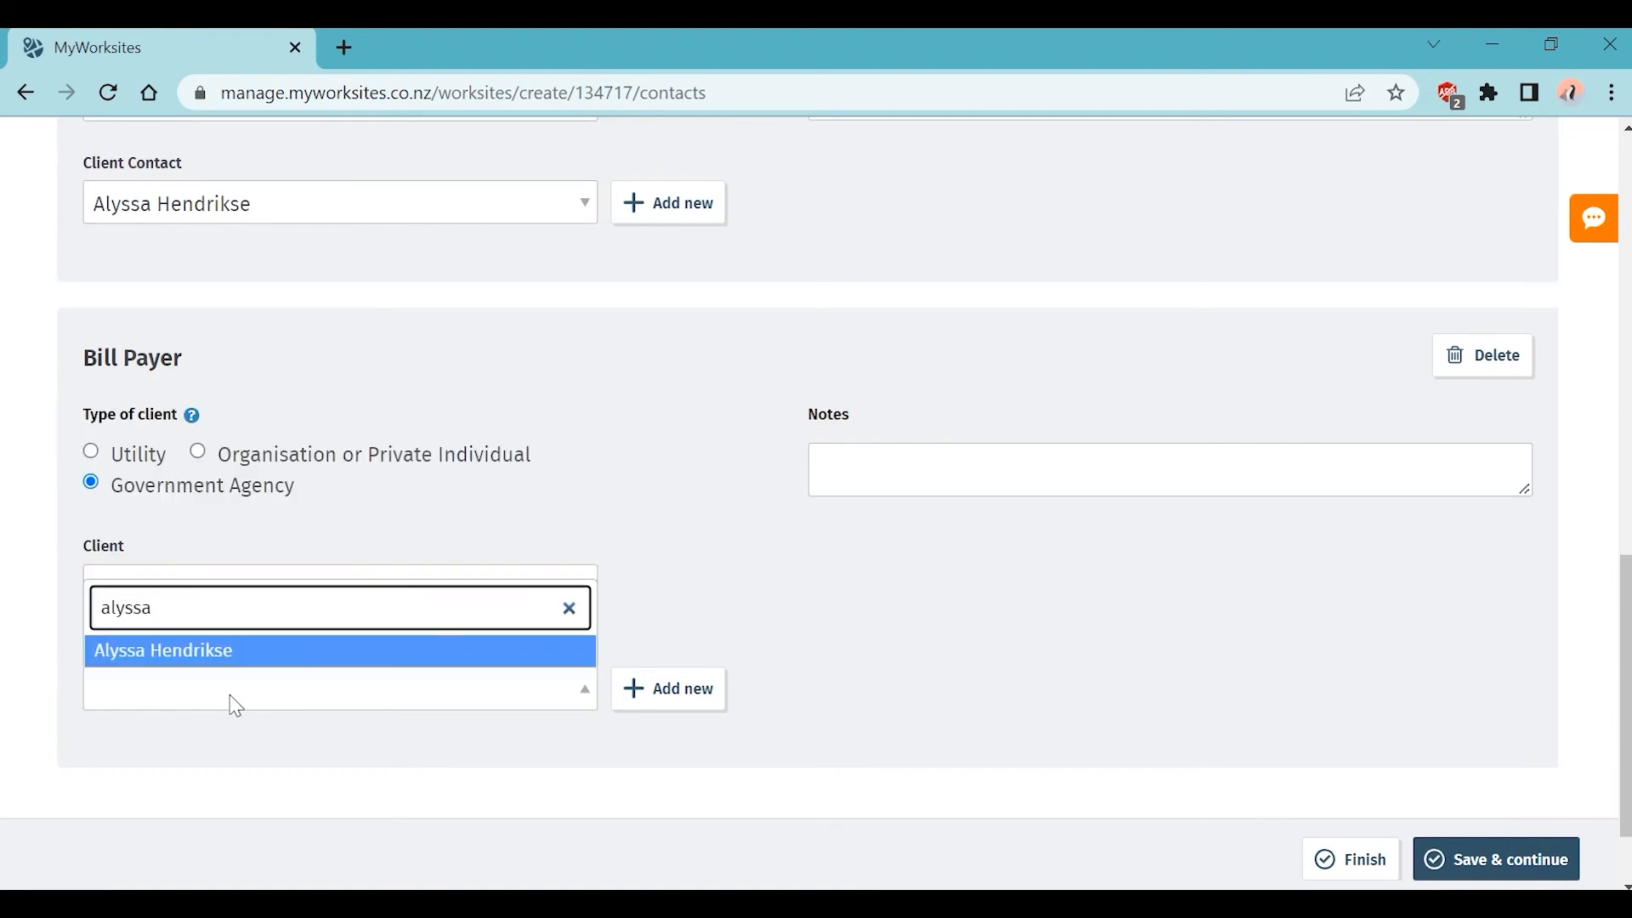
left_click(245, 654)
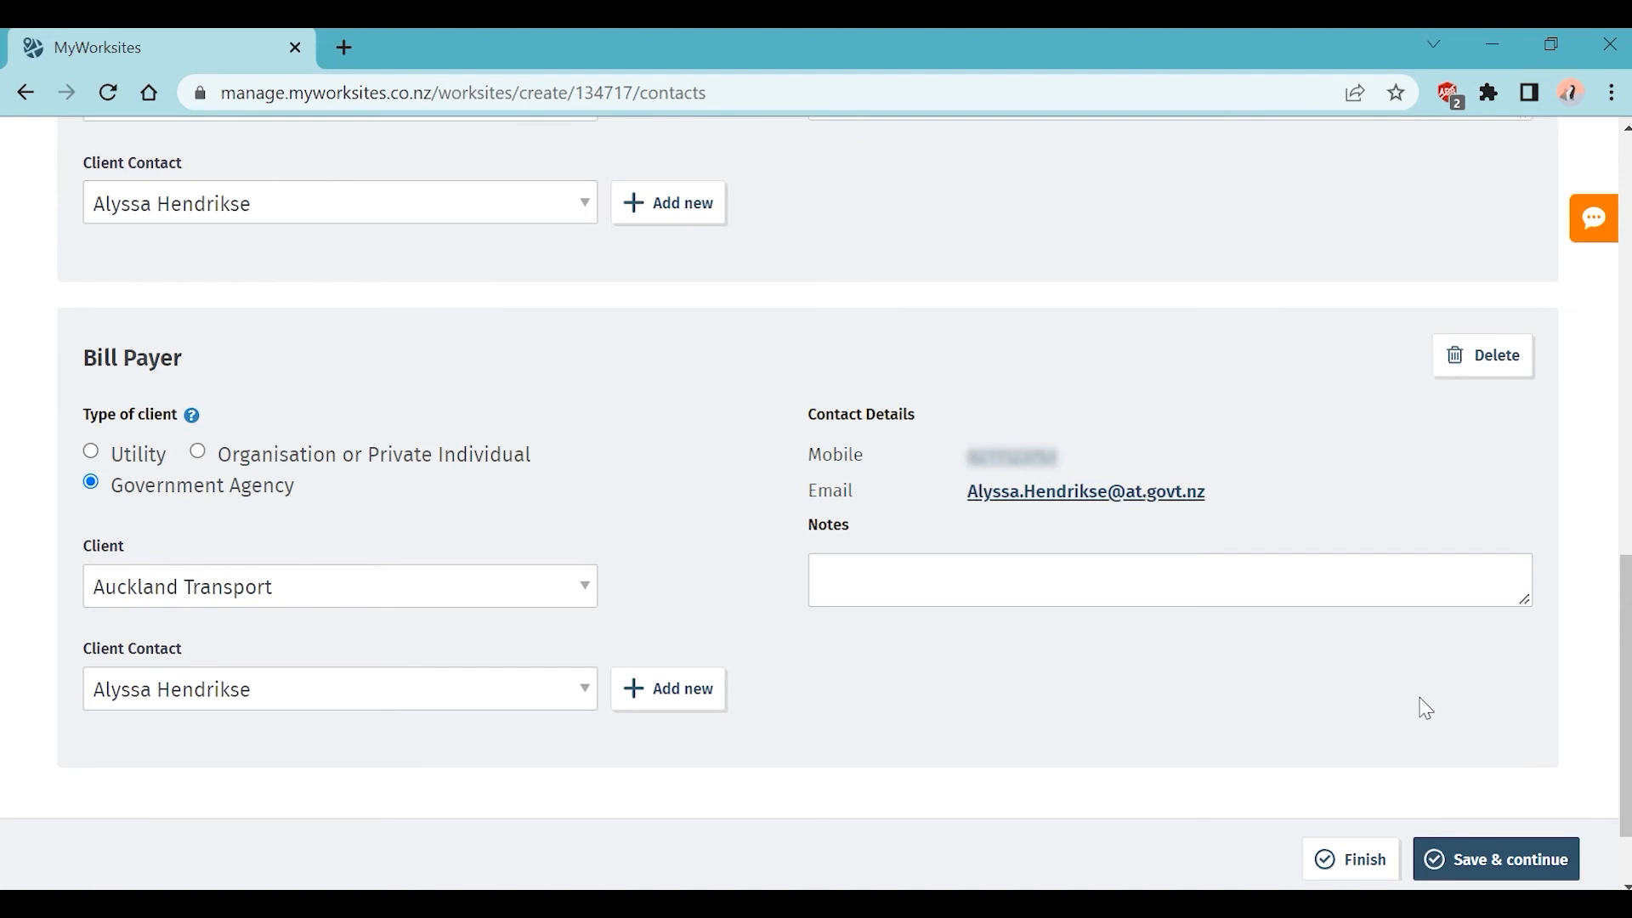
scroll(1425, 708, "down", 2)
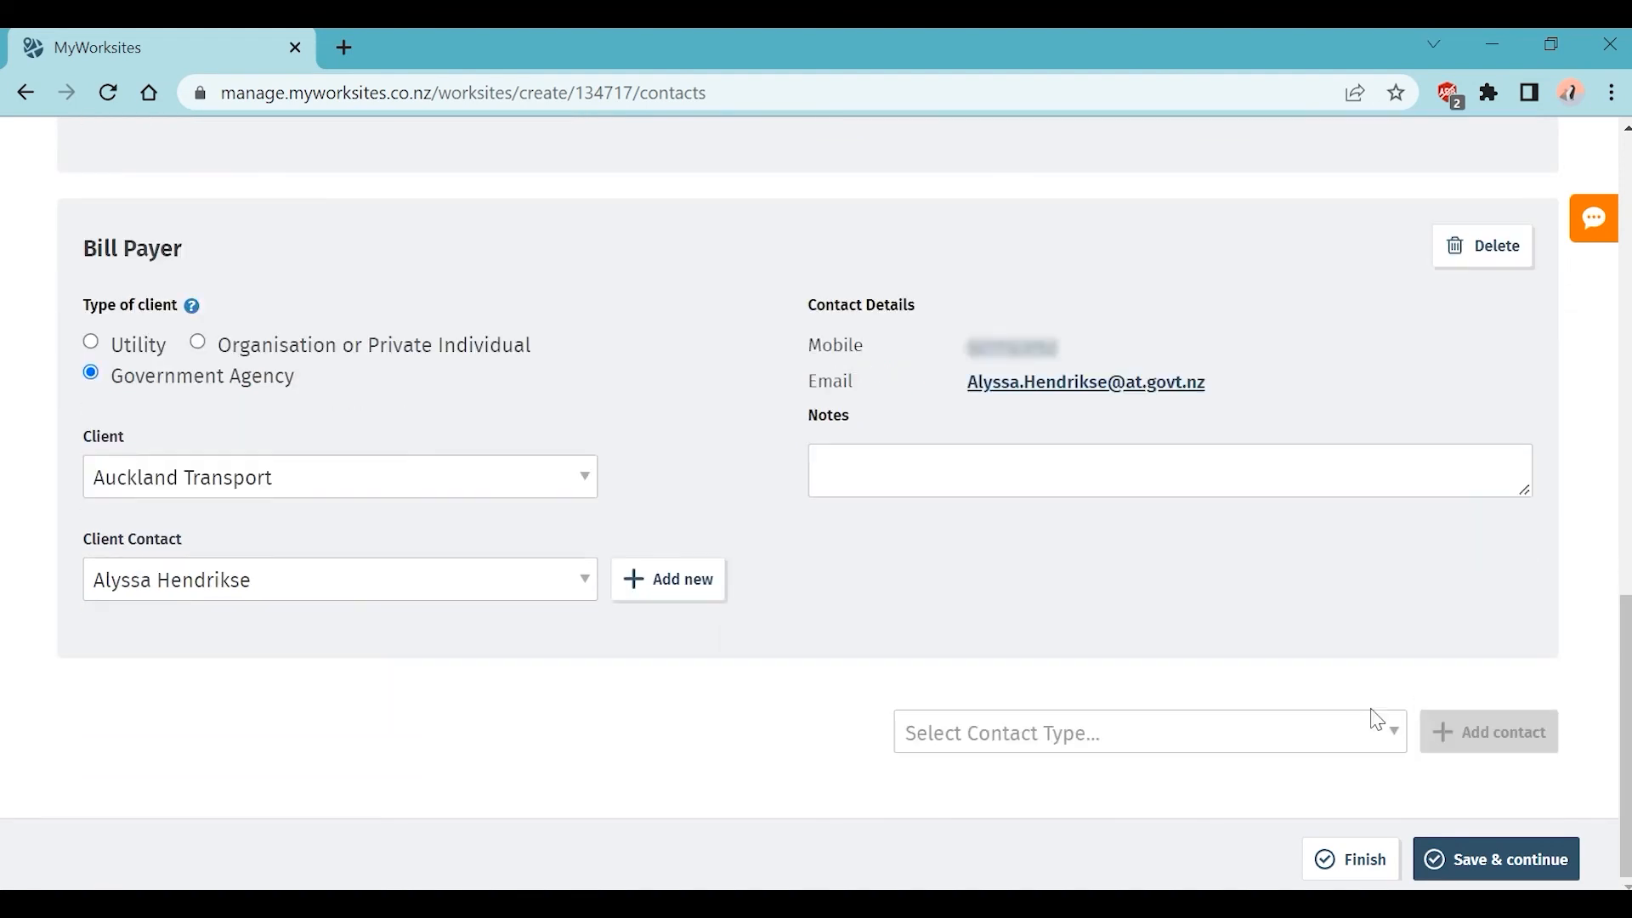
Step: Add an Affected Party contact section, then remove it again as unneeded
left_click(1377, 731)
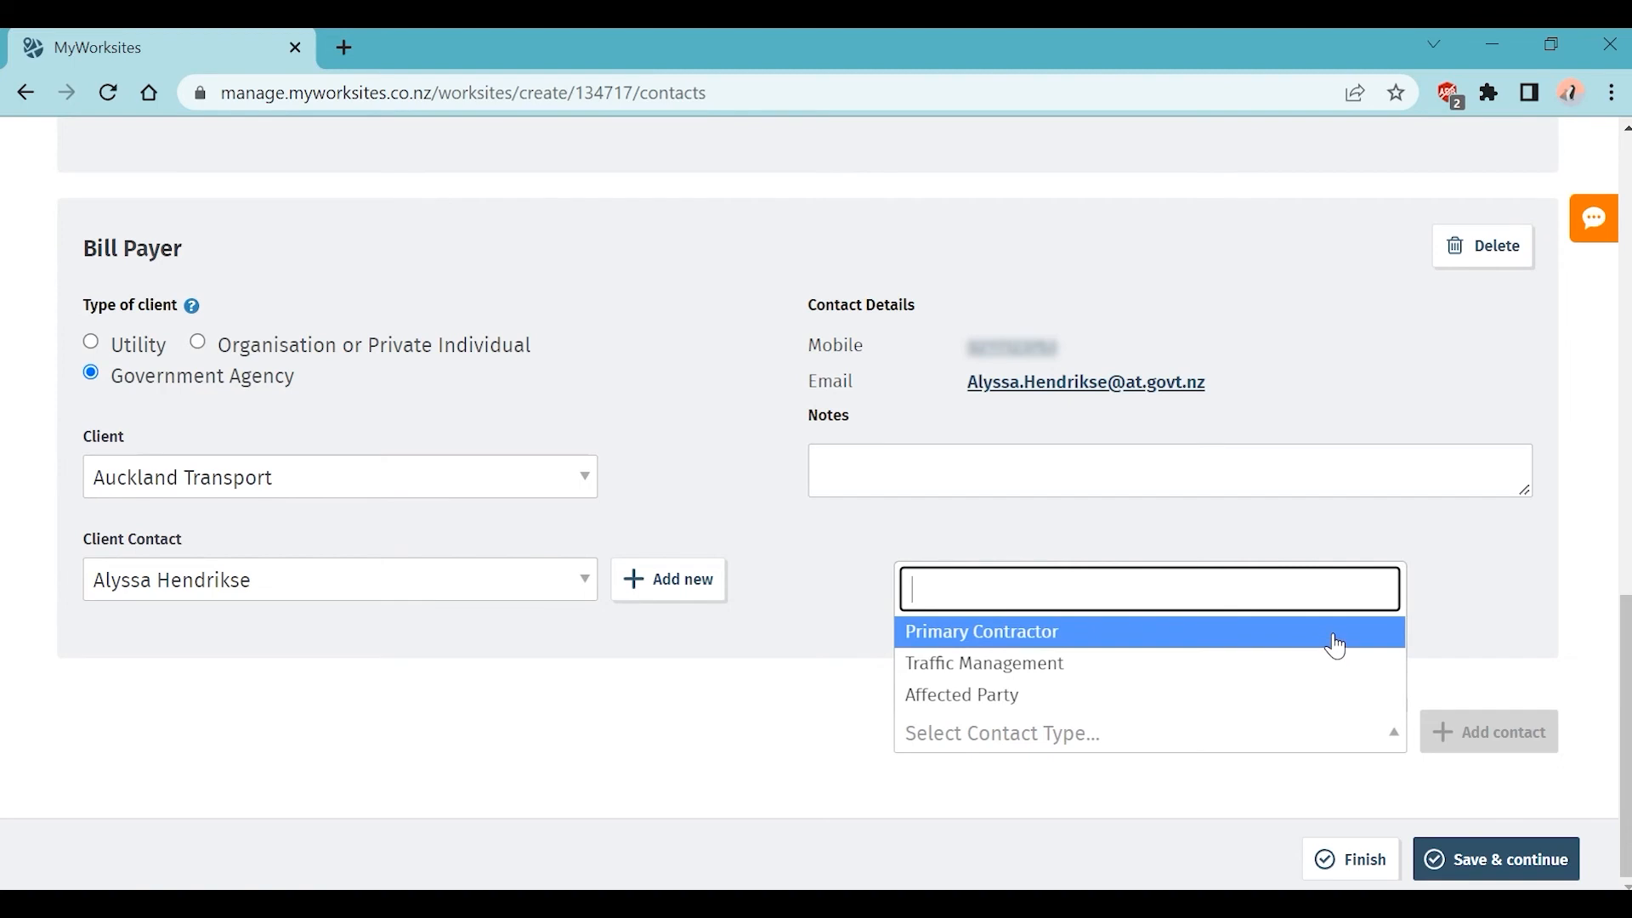
left_click(1331, 705)
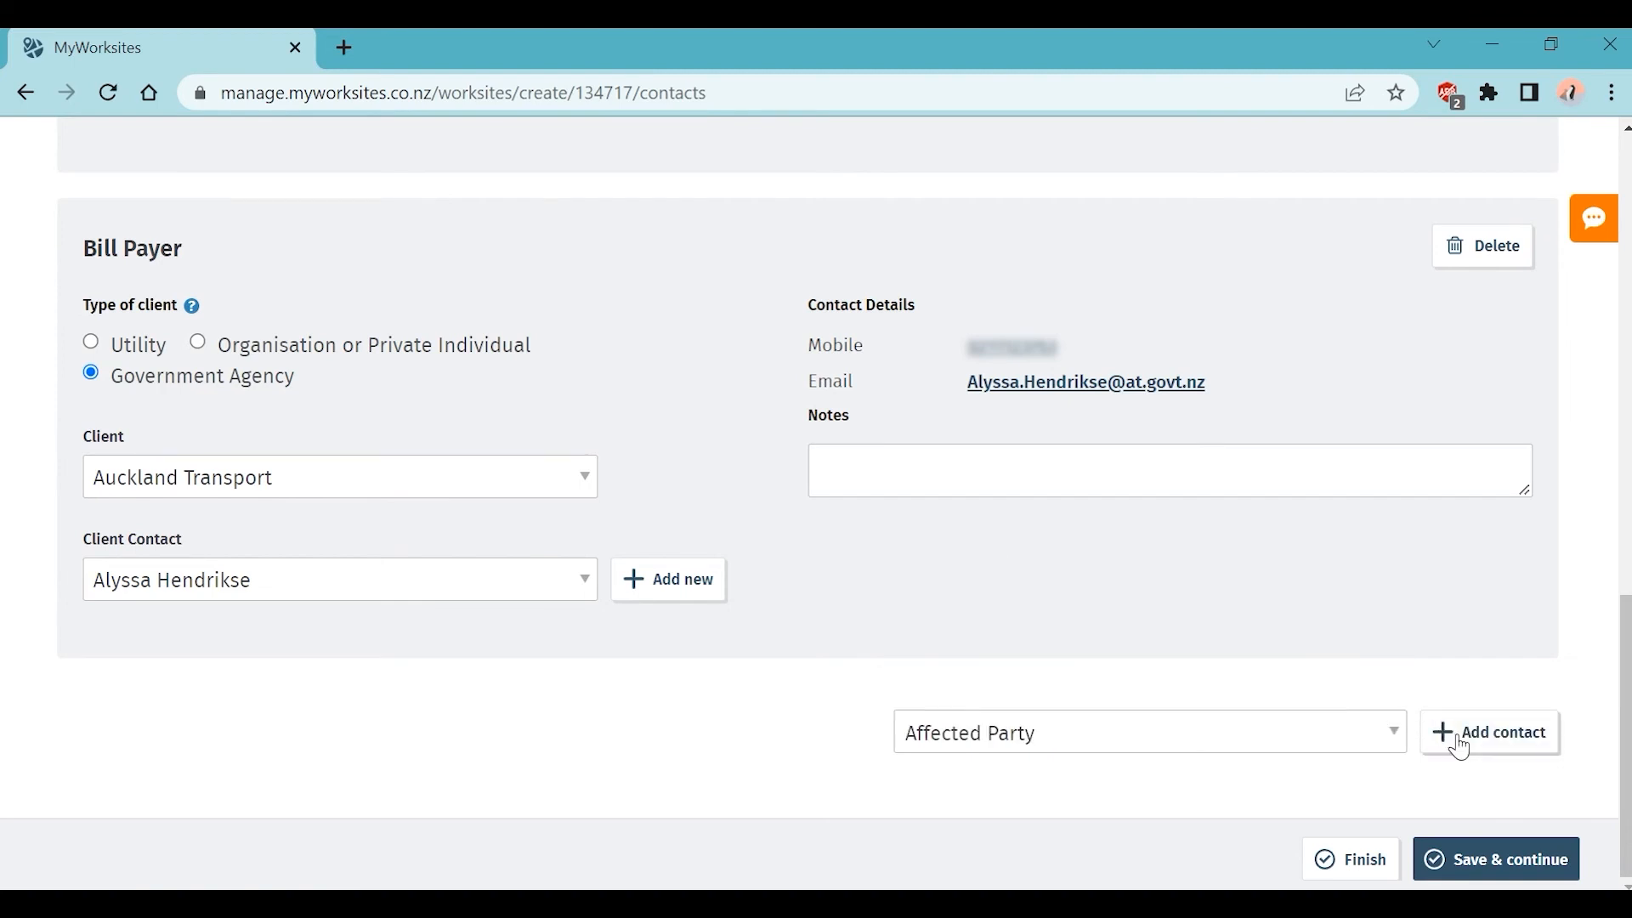
left_click(1453, 736)
scroll(1462, 736, "down", 4)
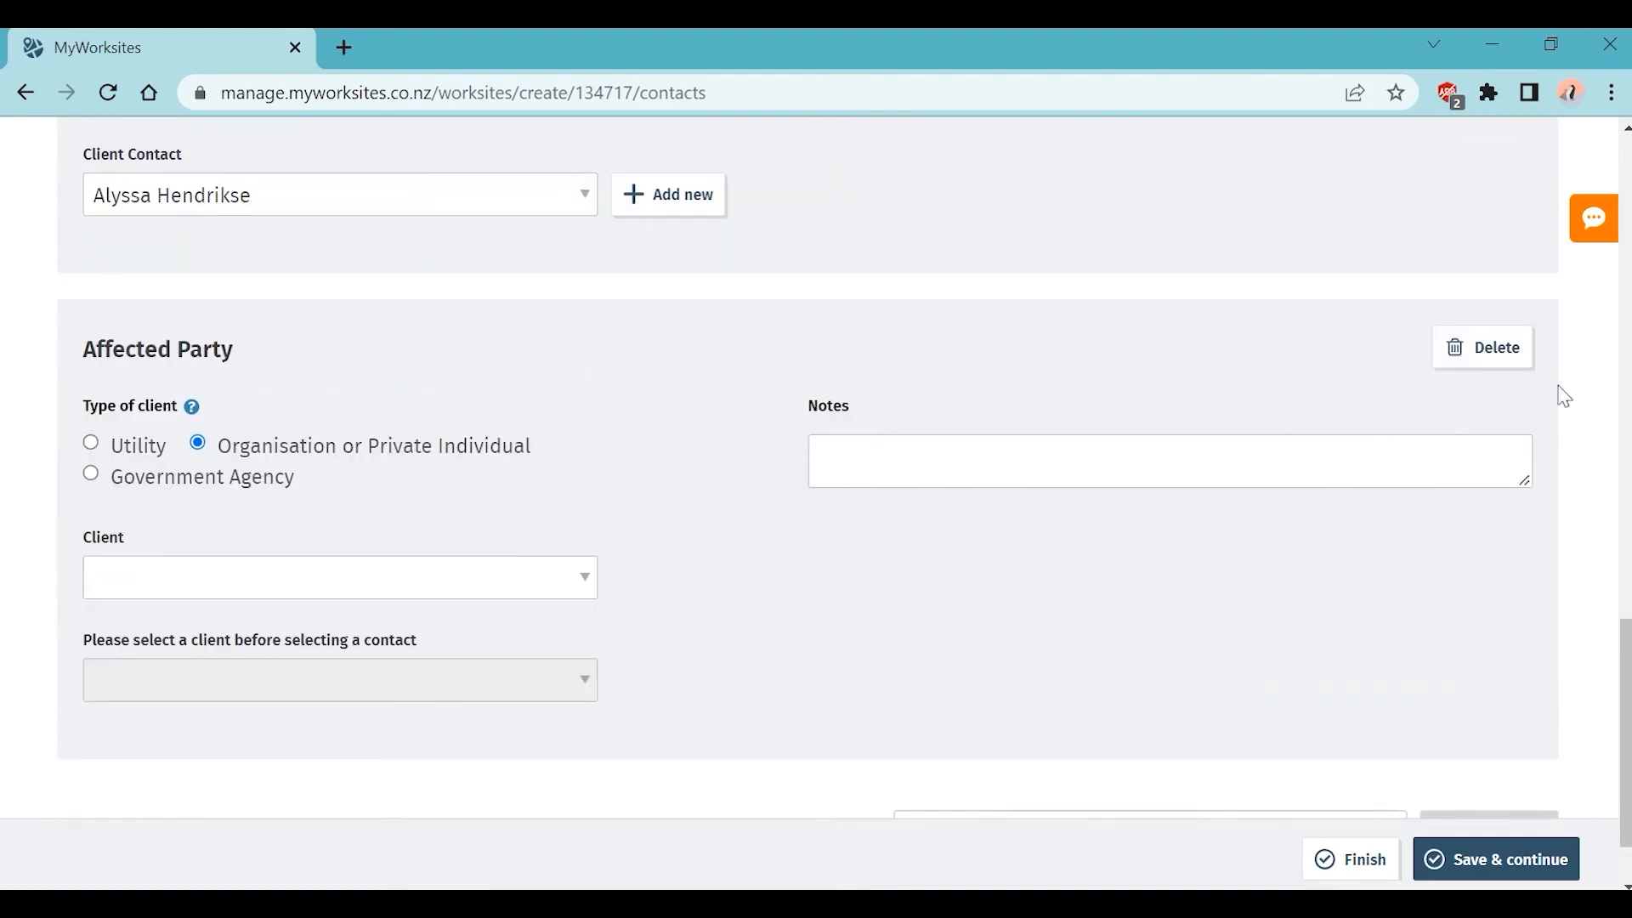
left_click(1514, 355)
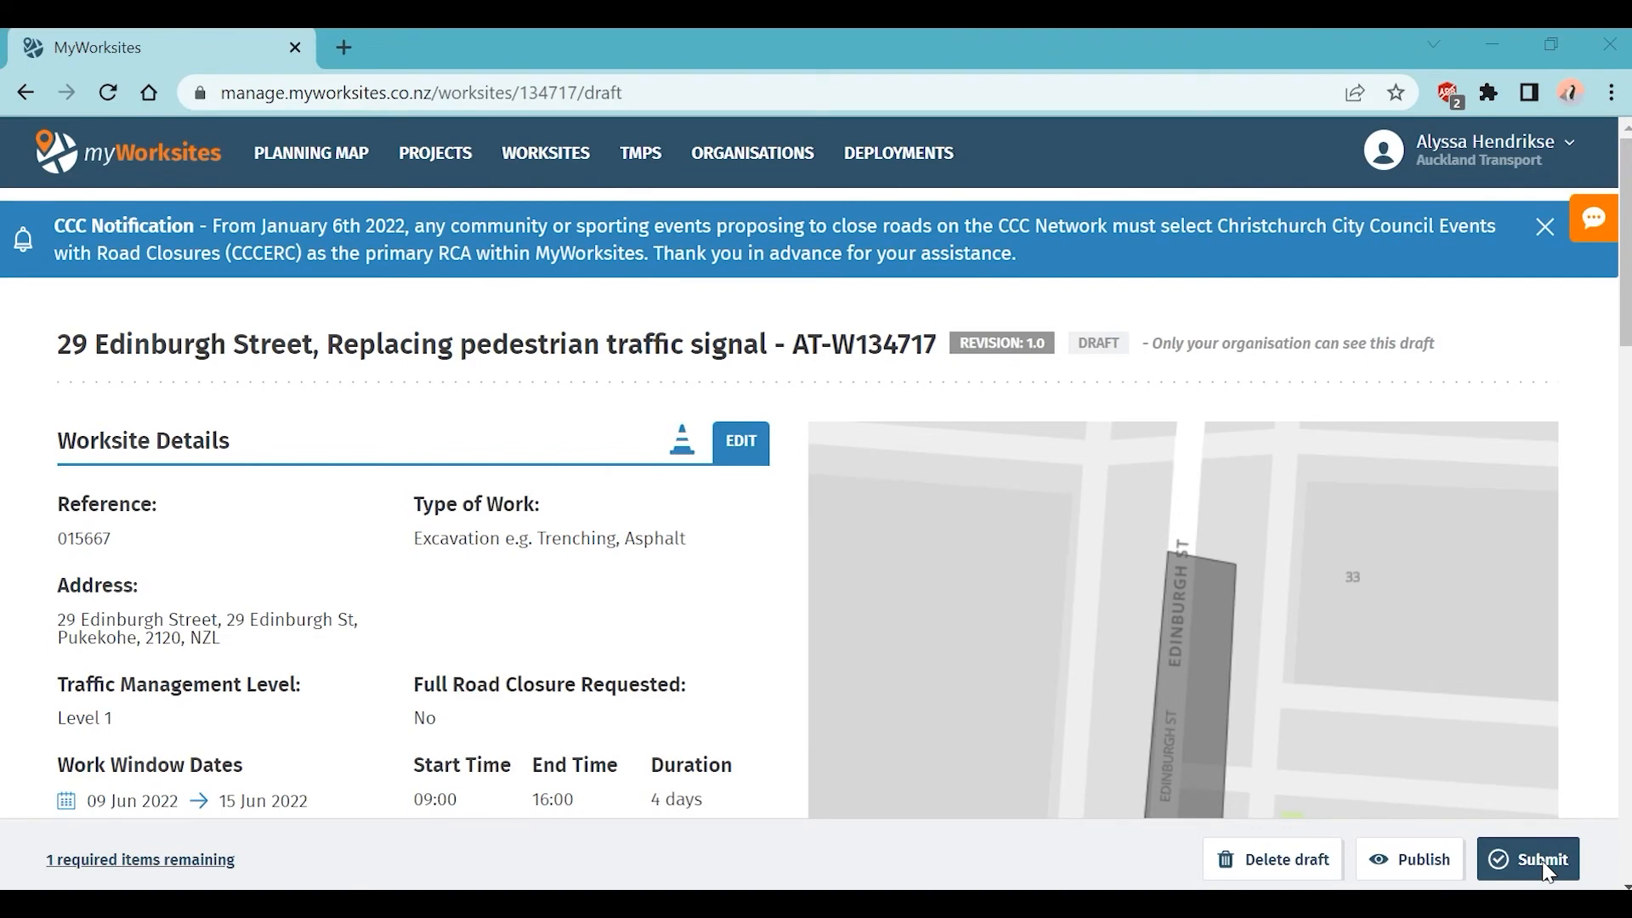
scroll(1464, 607, "down", 10)
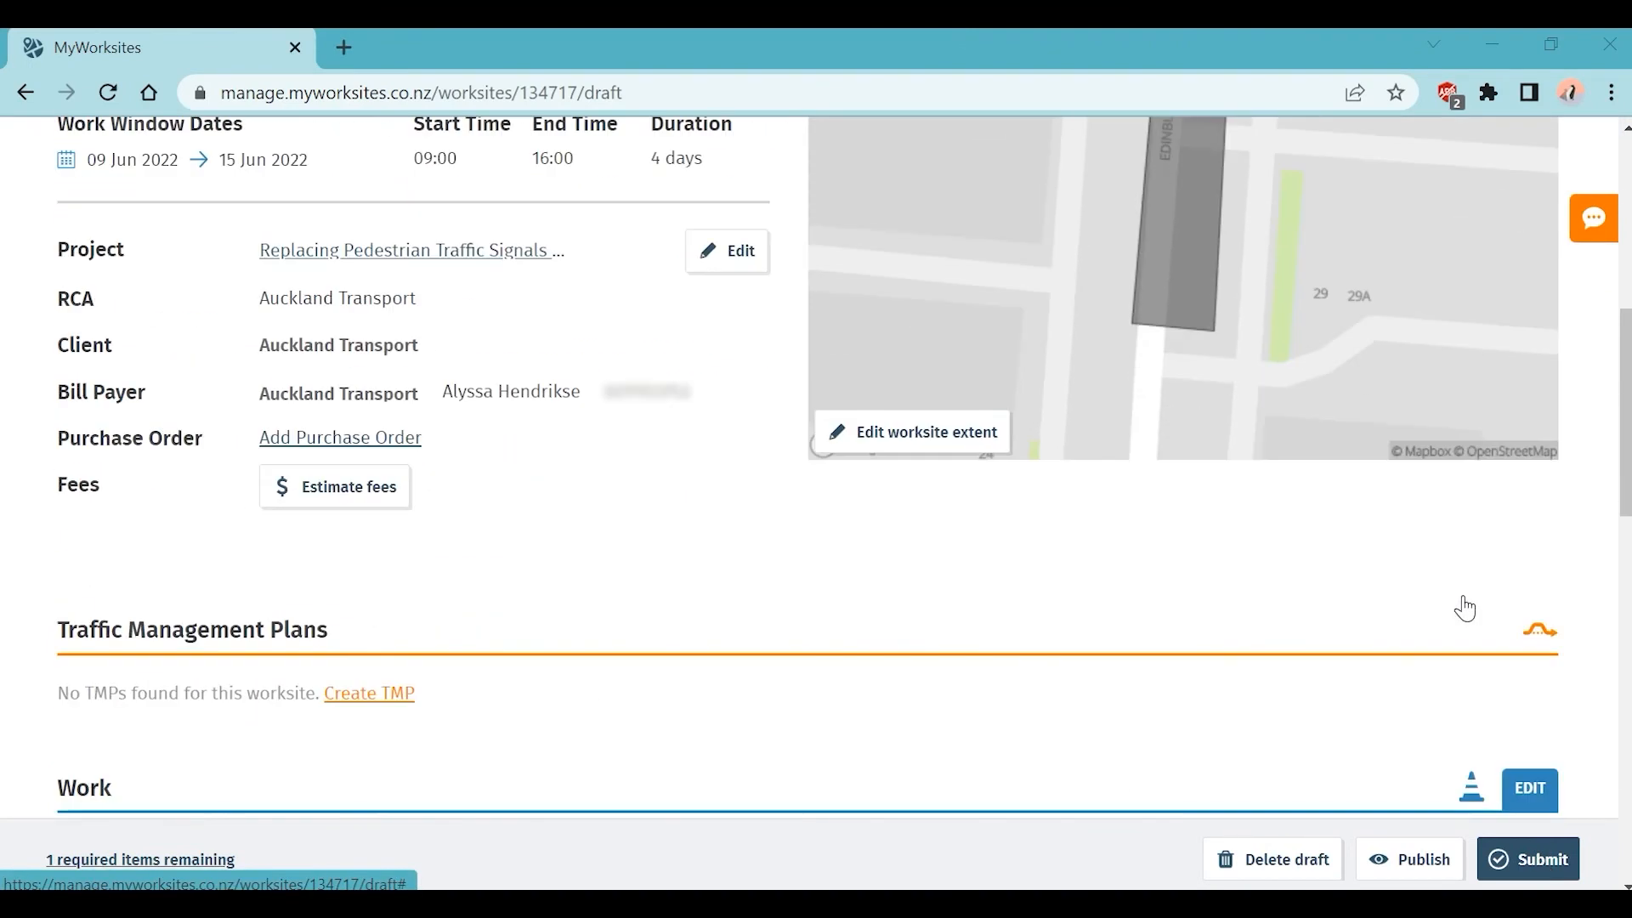
scroll(1464, 608, "down", 12)
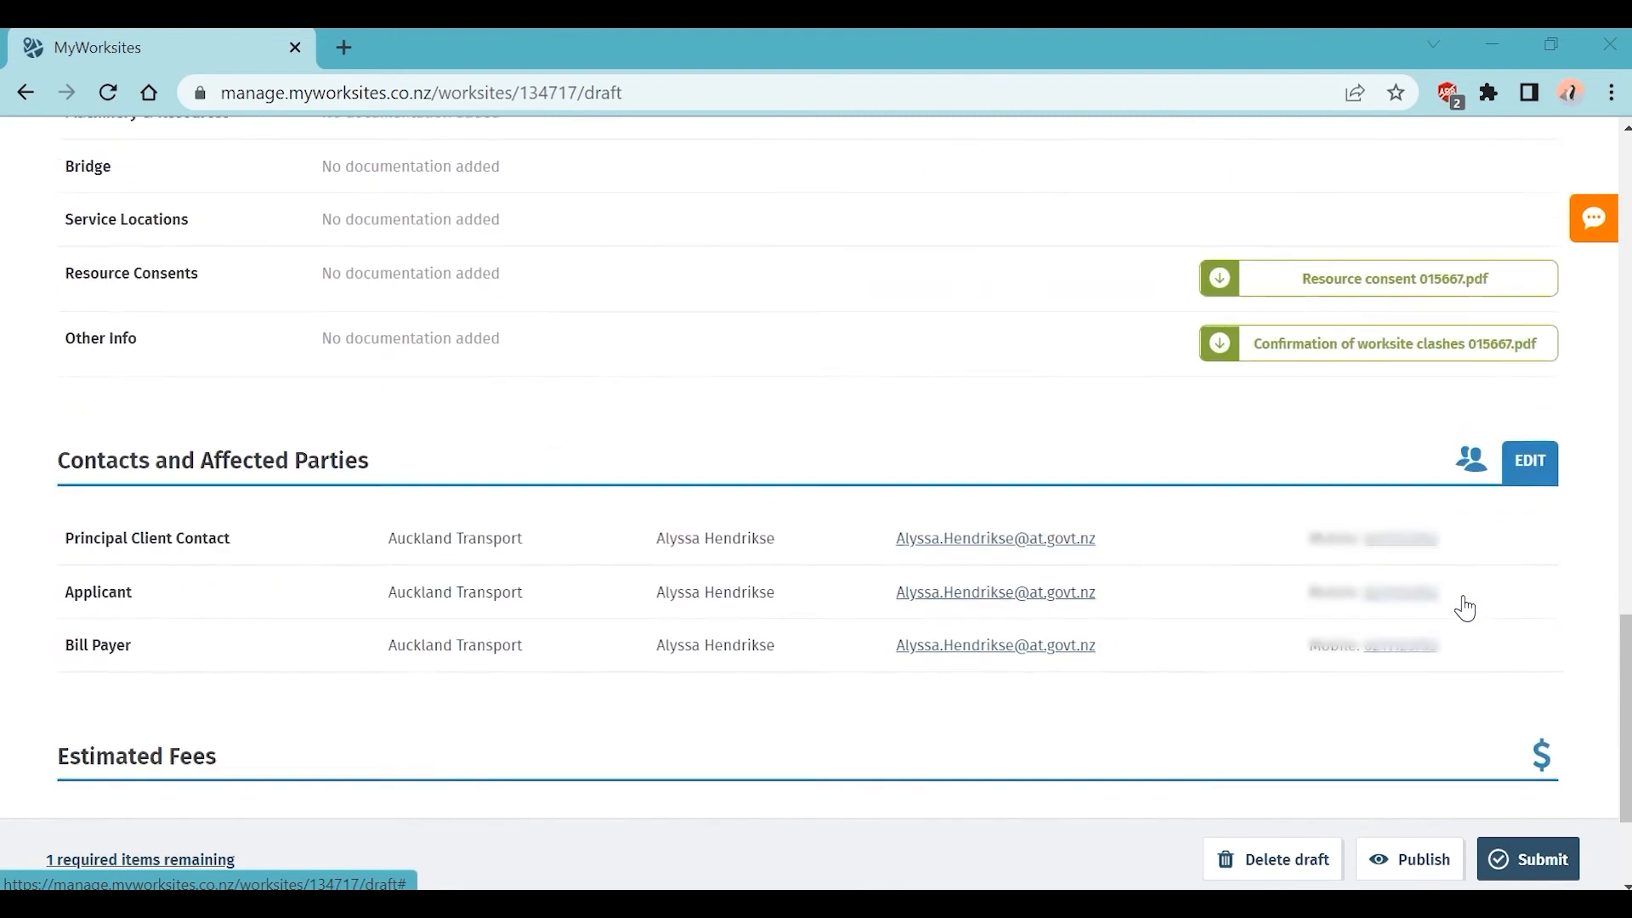
scroll(1465, 608, "up", 2)
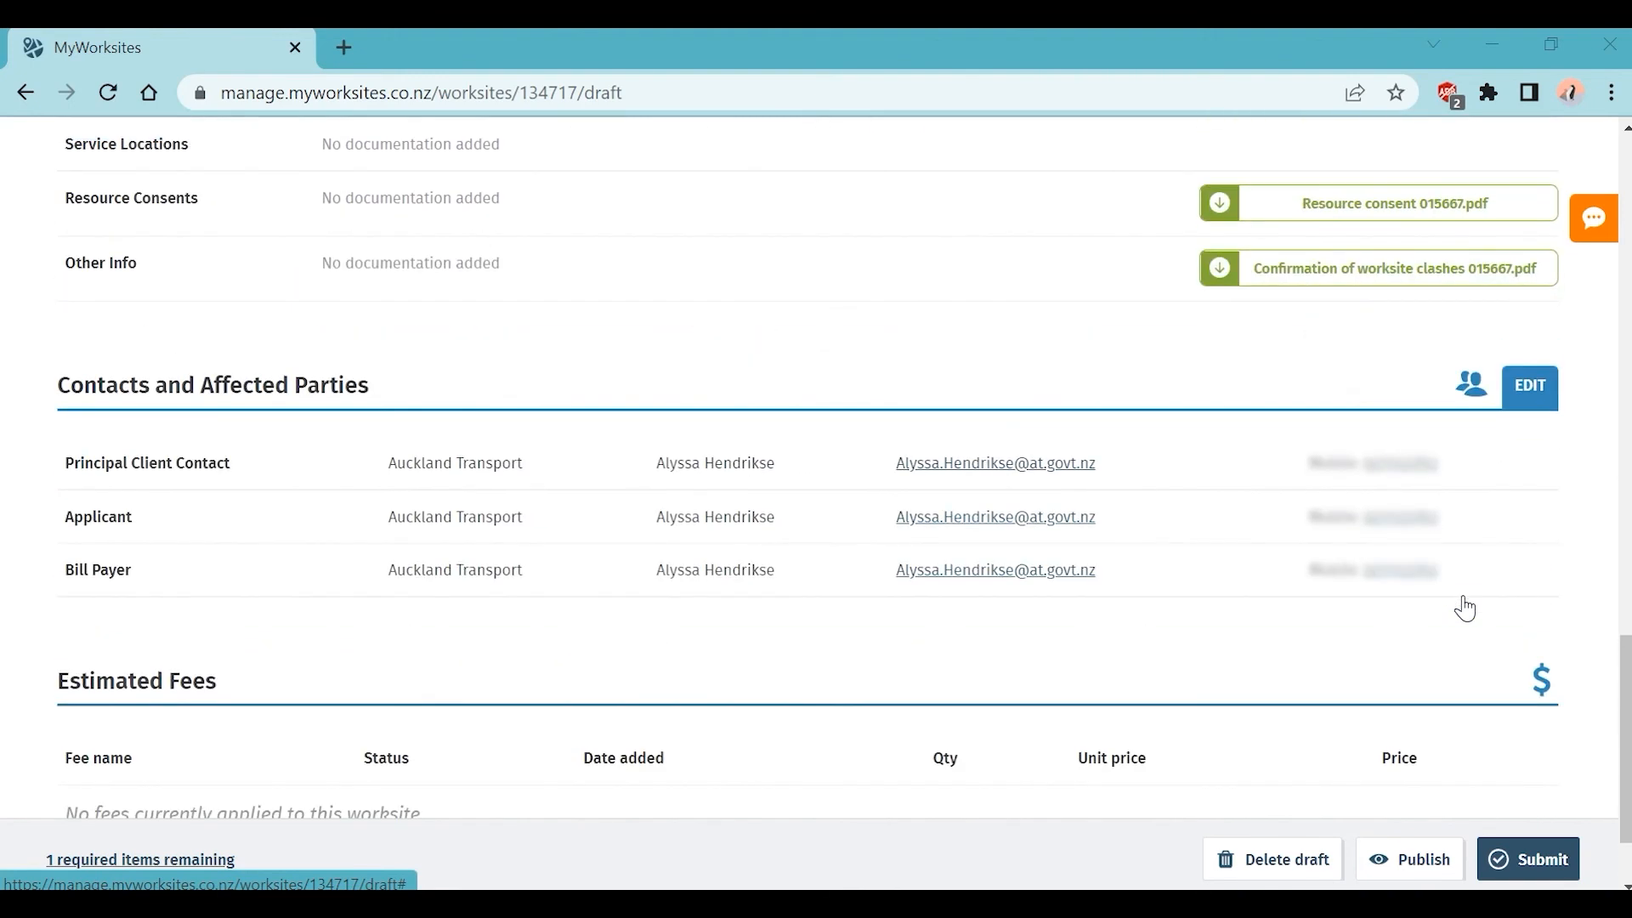
left_click(1538, 398)
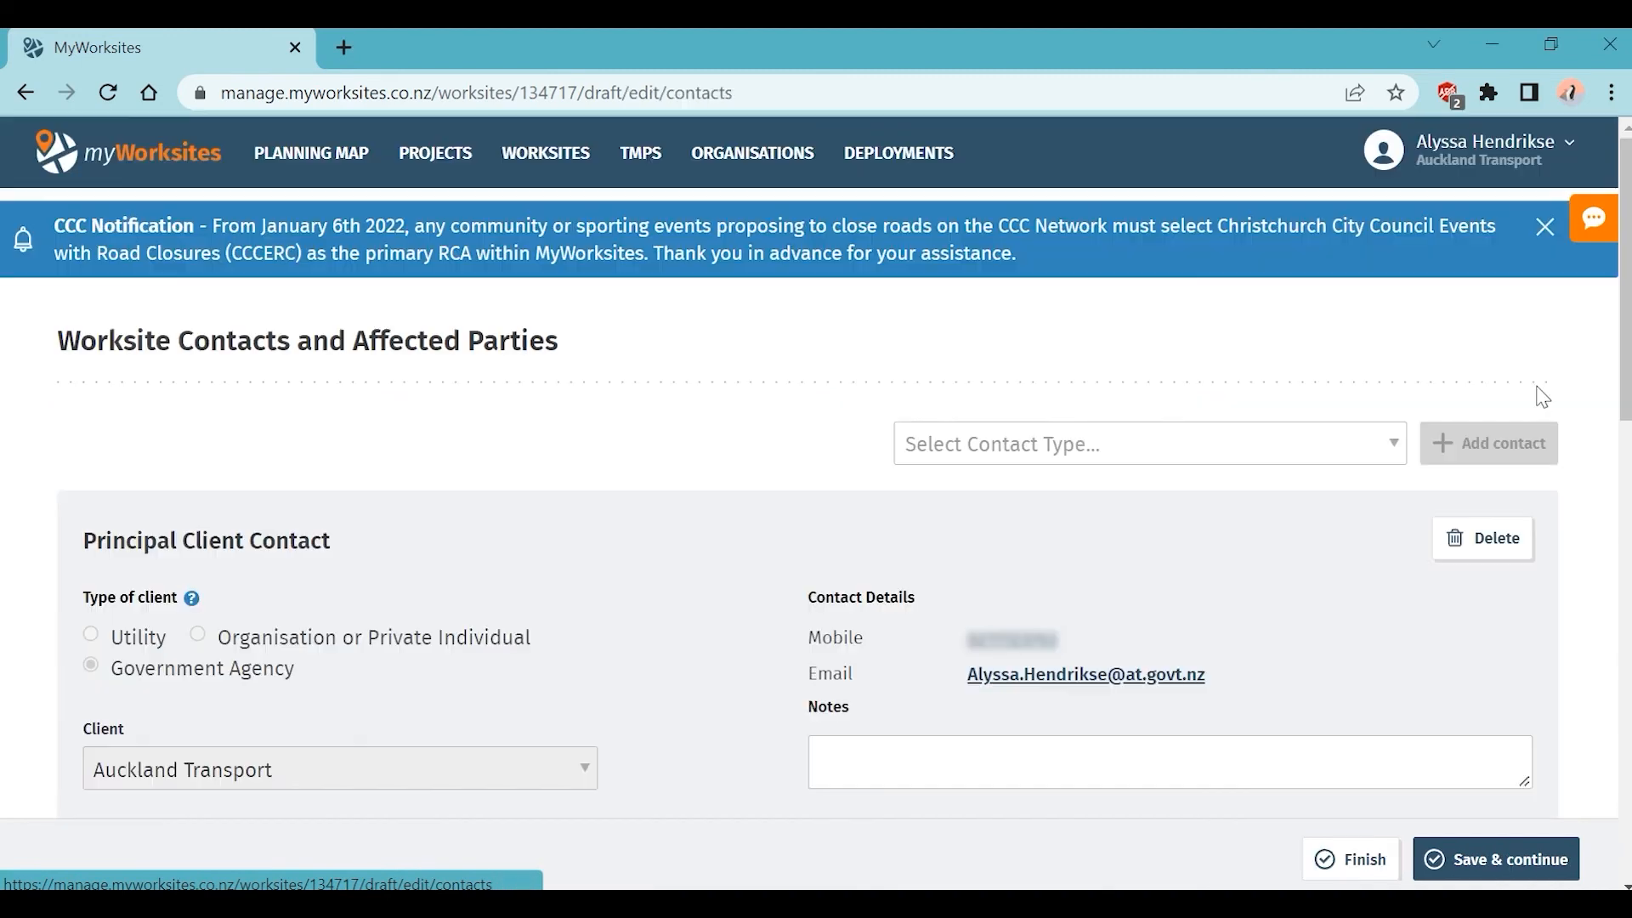
scroll(1556, 502, "down", 8)
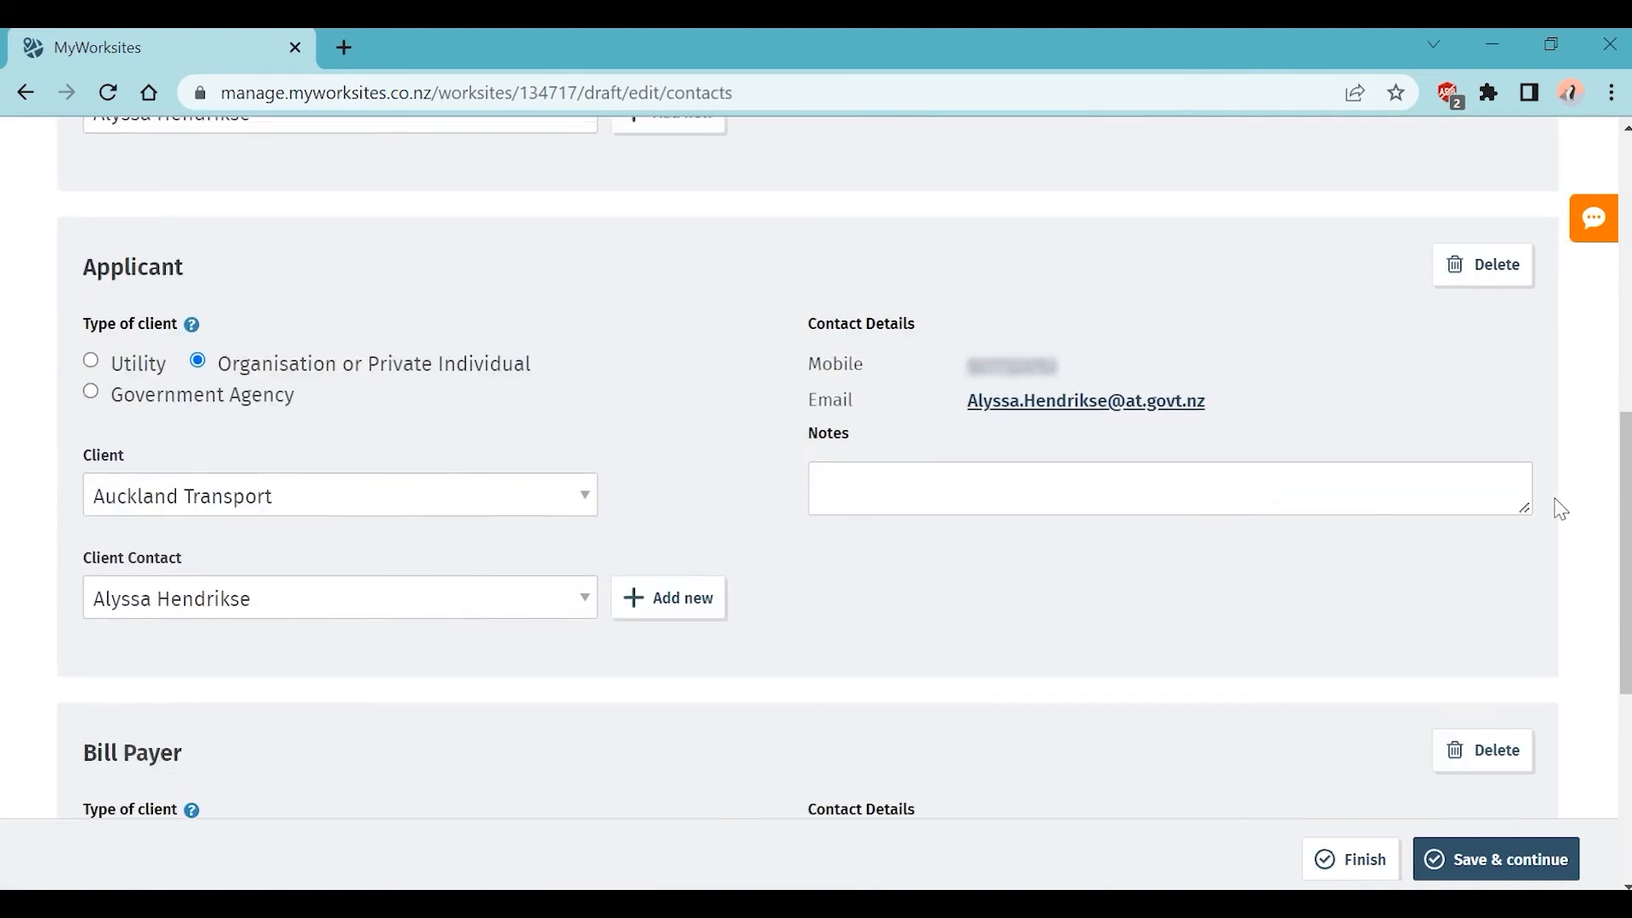
scroll(1457, 467, "up", 9)
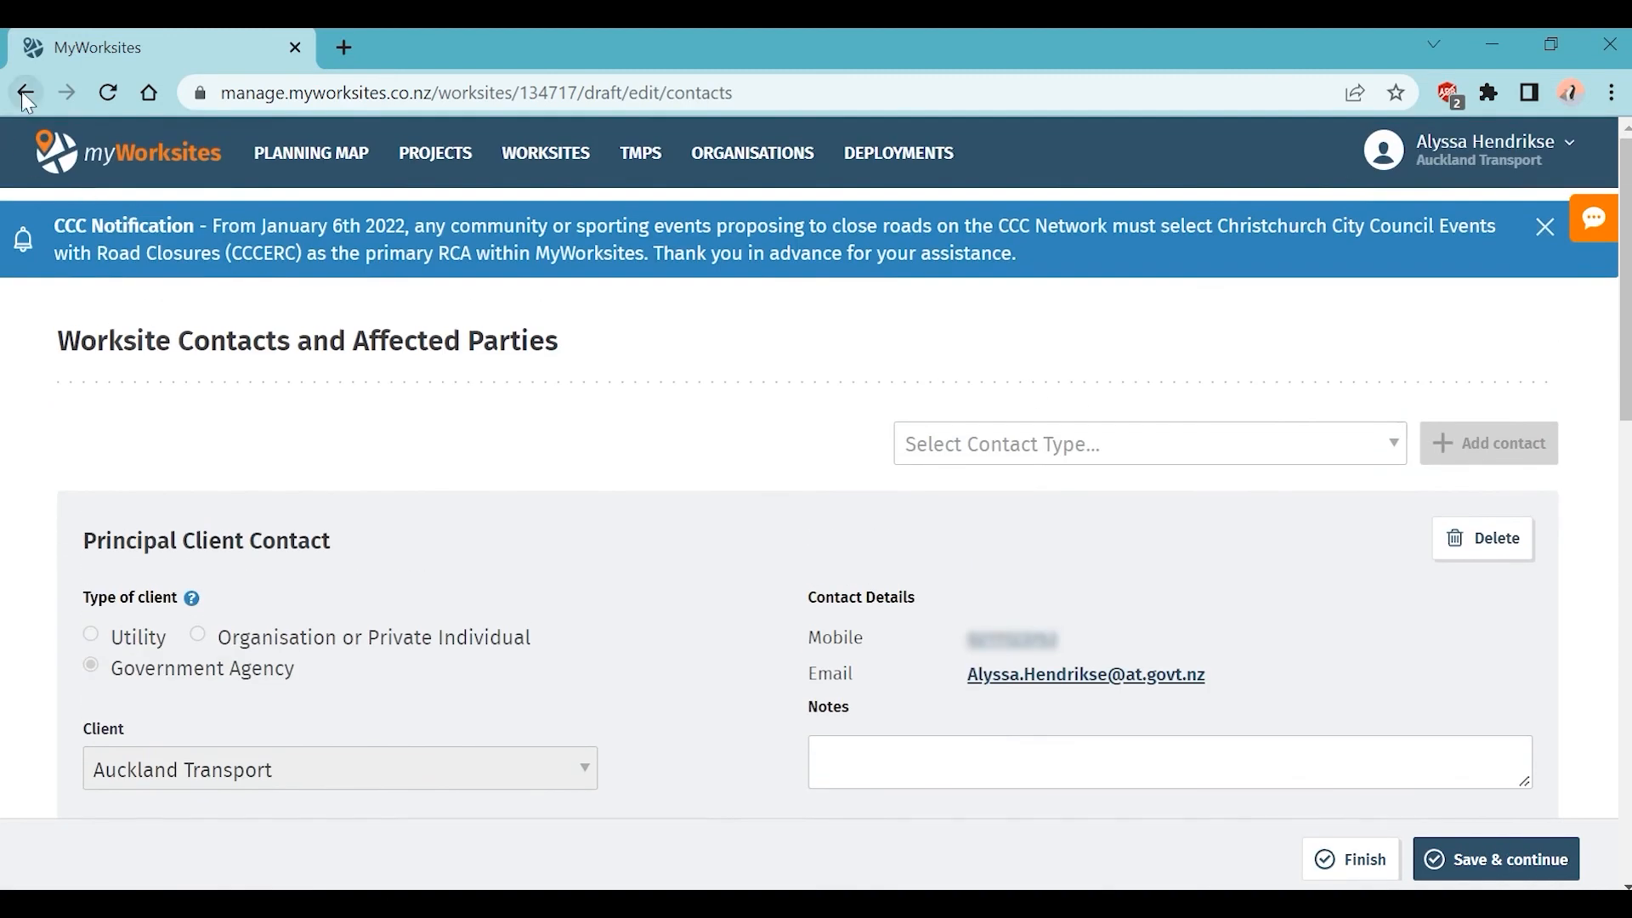
left_click(23, 92)
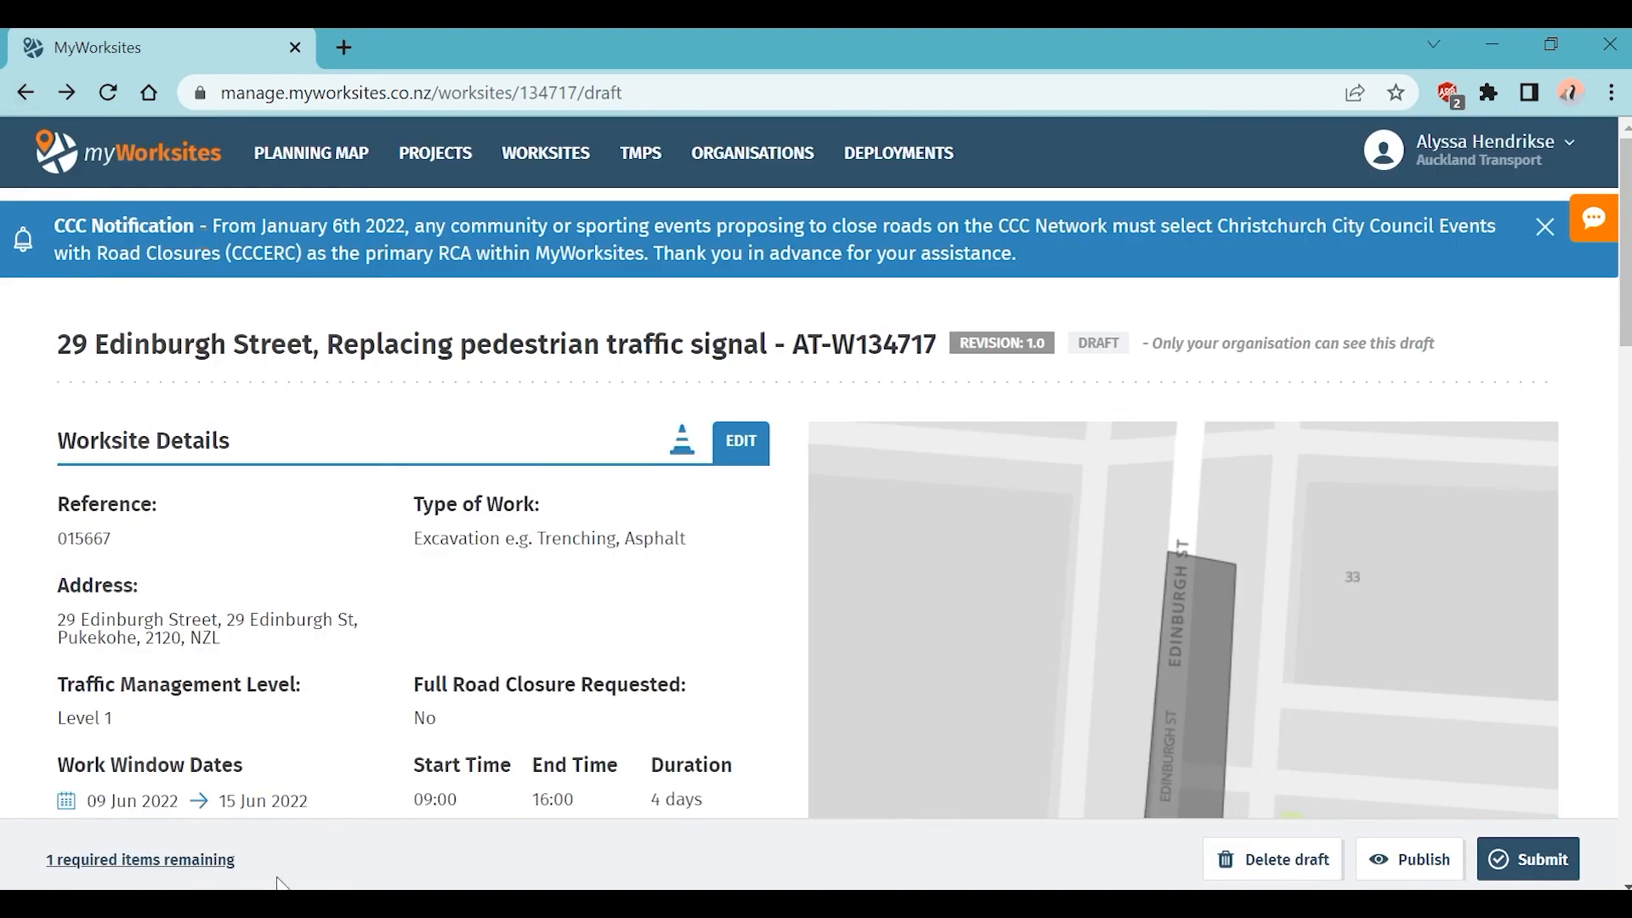
left_click(169, 867)
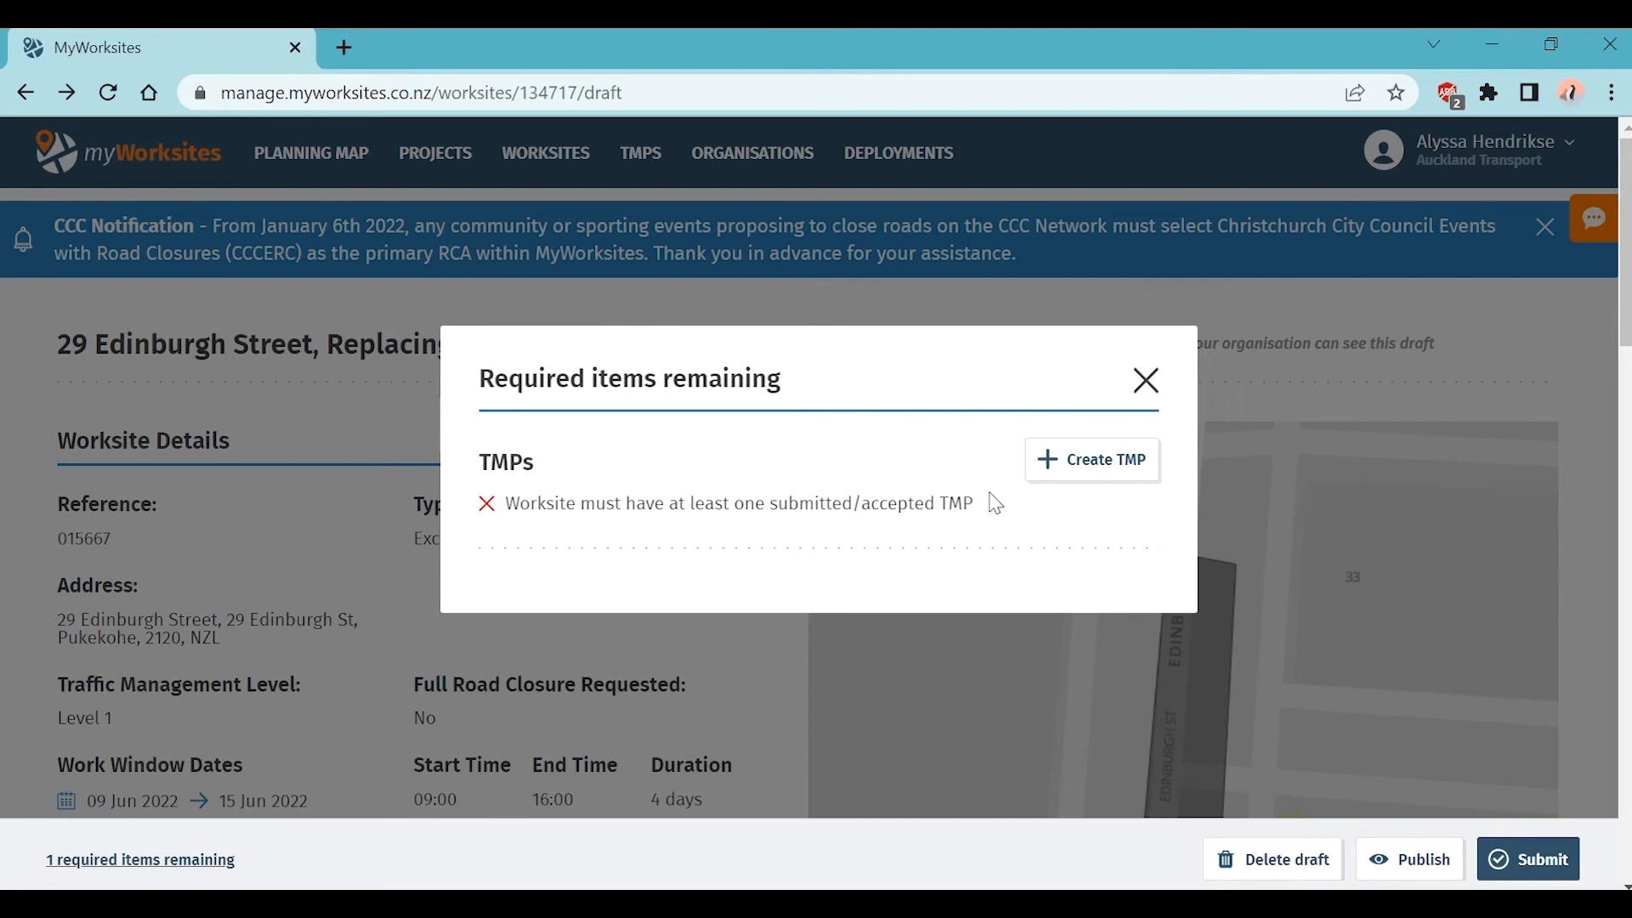
left_click(1092, 478)
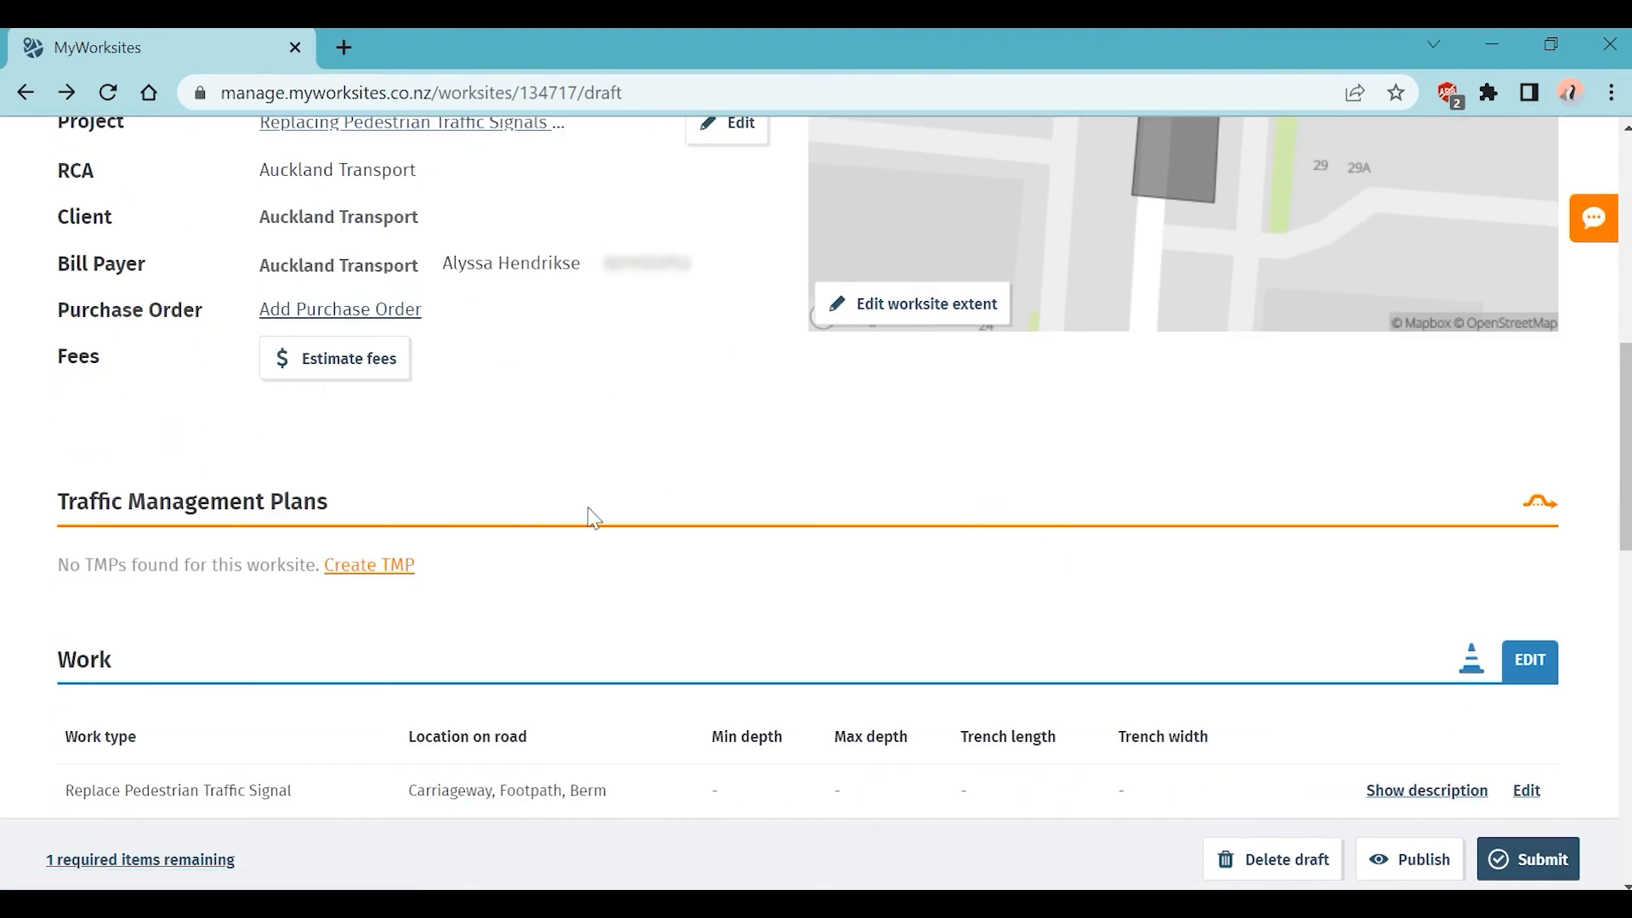
Step: Start a new TMP for this worksite described as 'Replacement of Pedestrian Traffic Crossing'
left_click(351, 577)
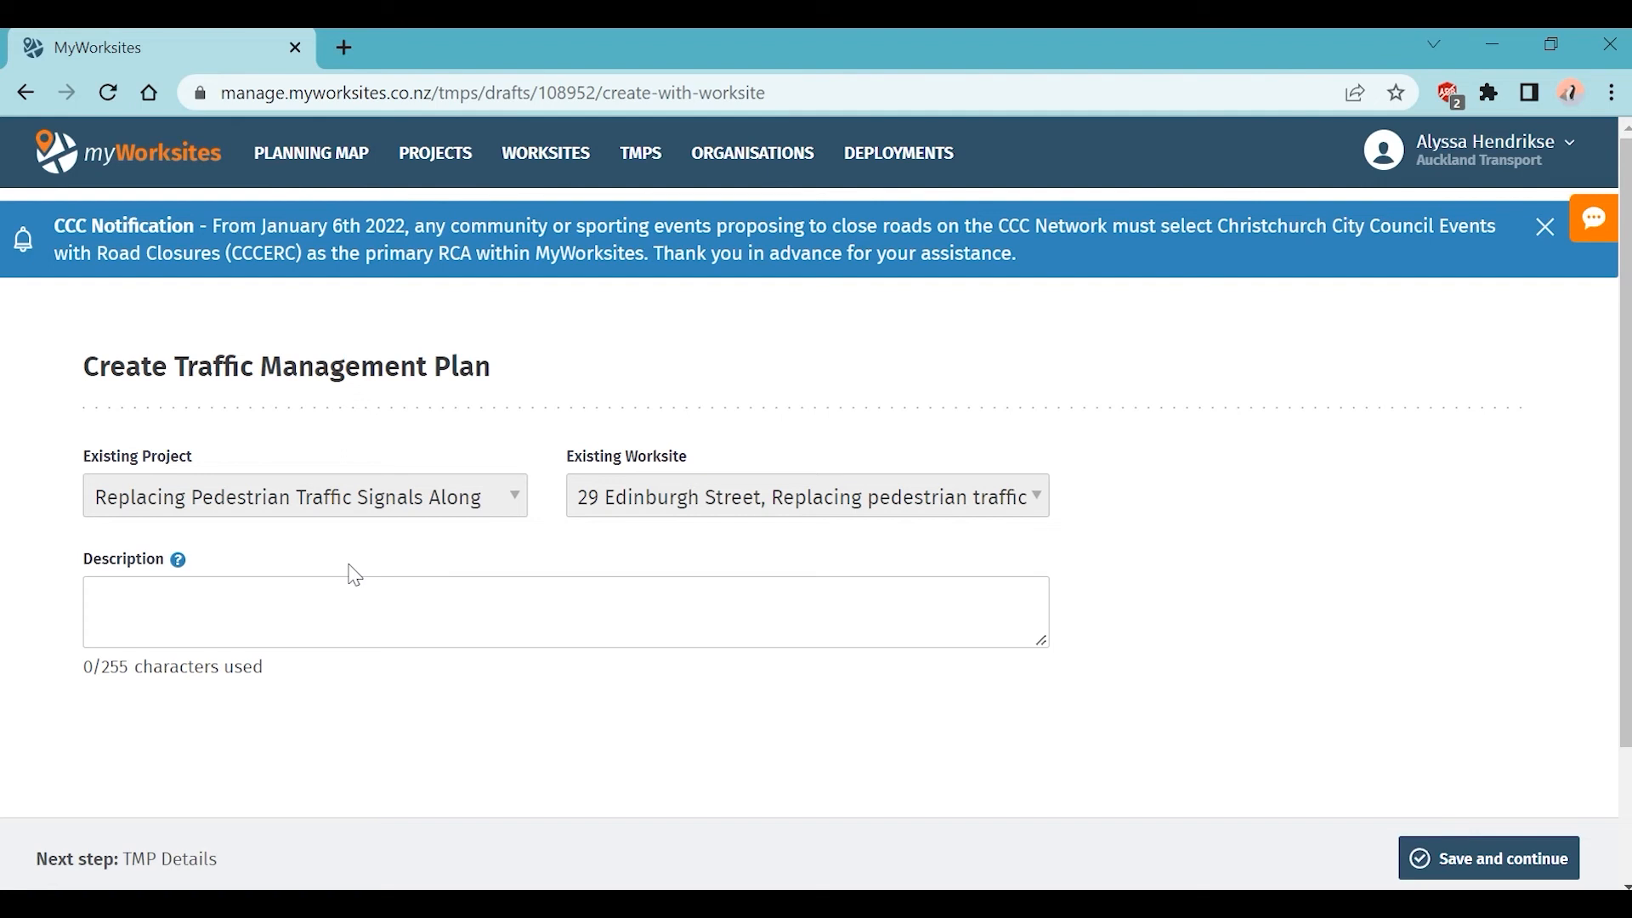
left_click(287, 621)
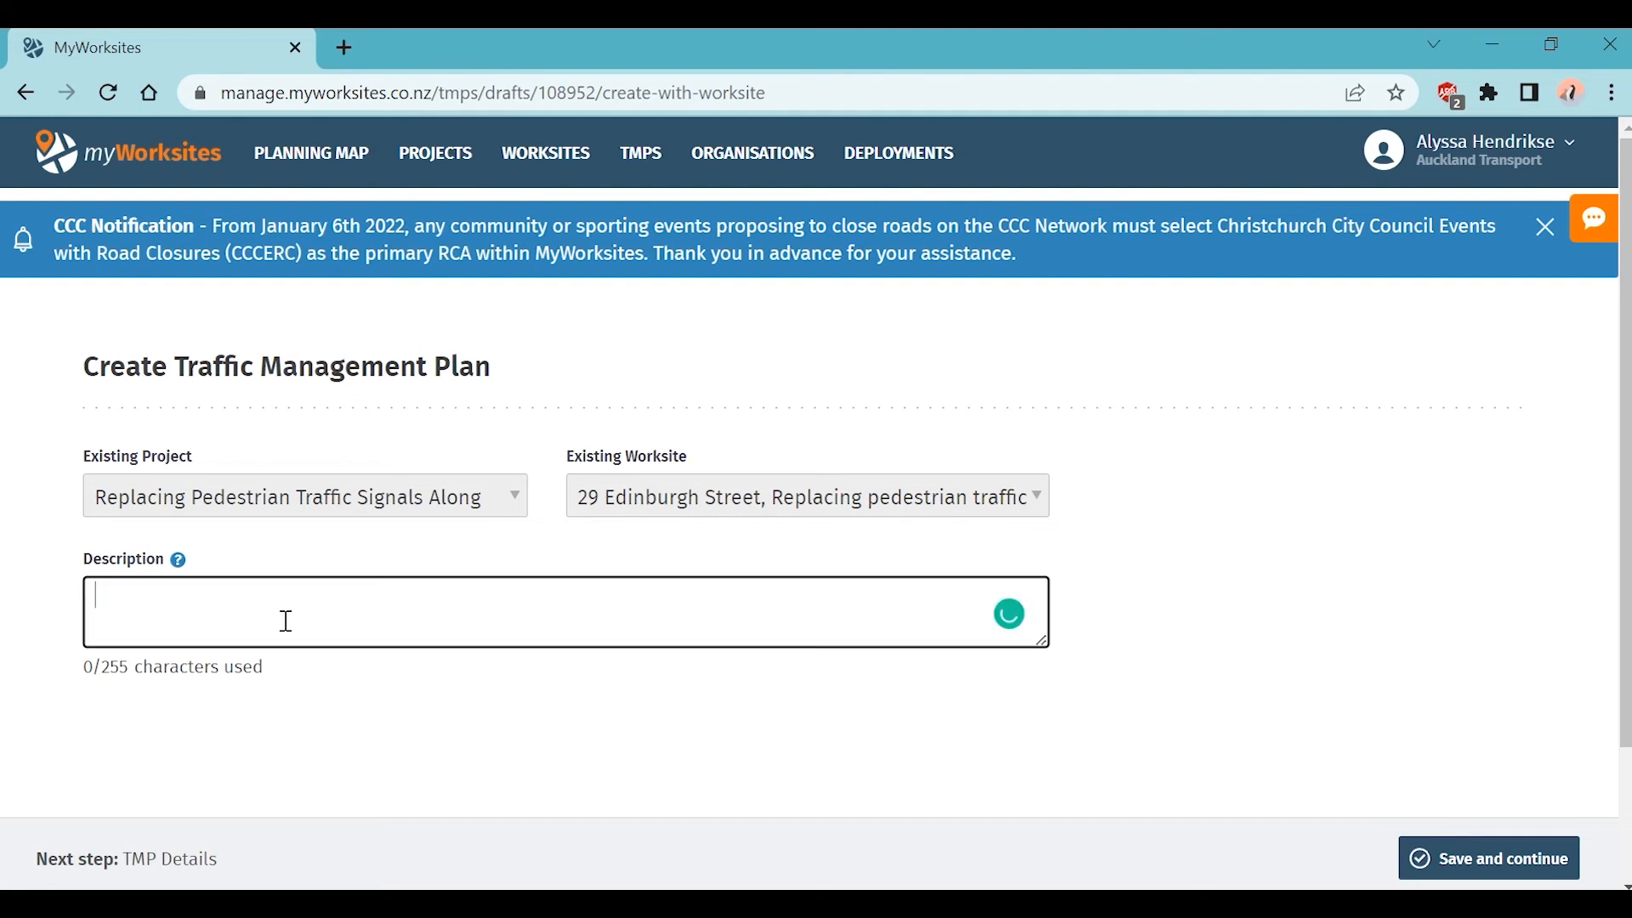
type("Replace")
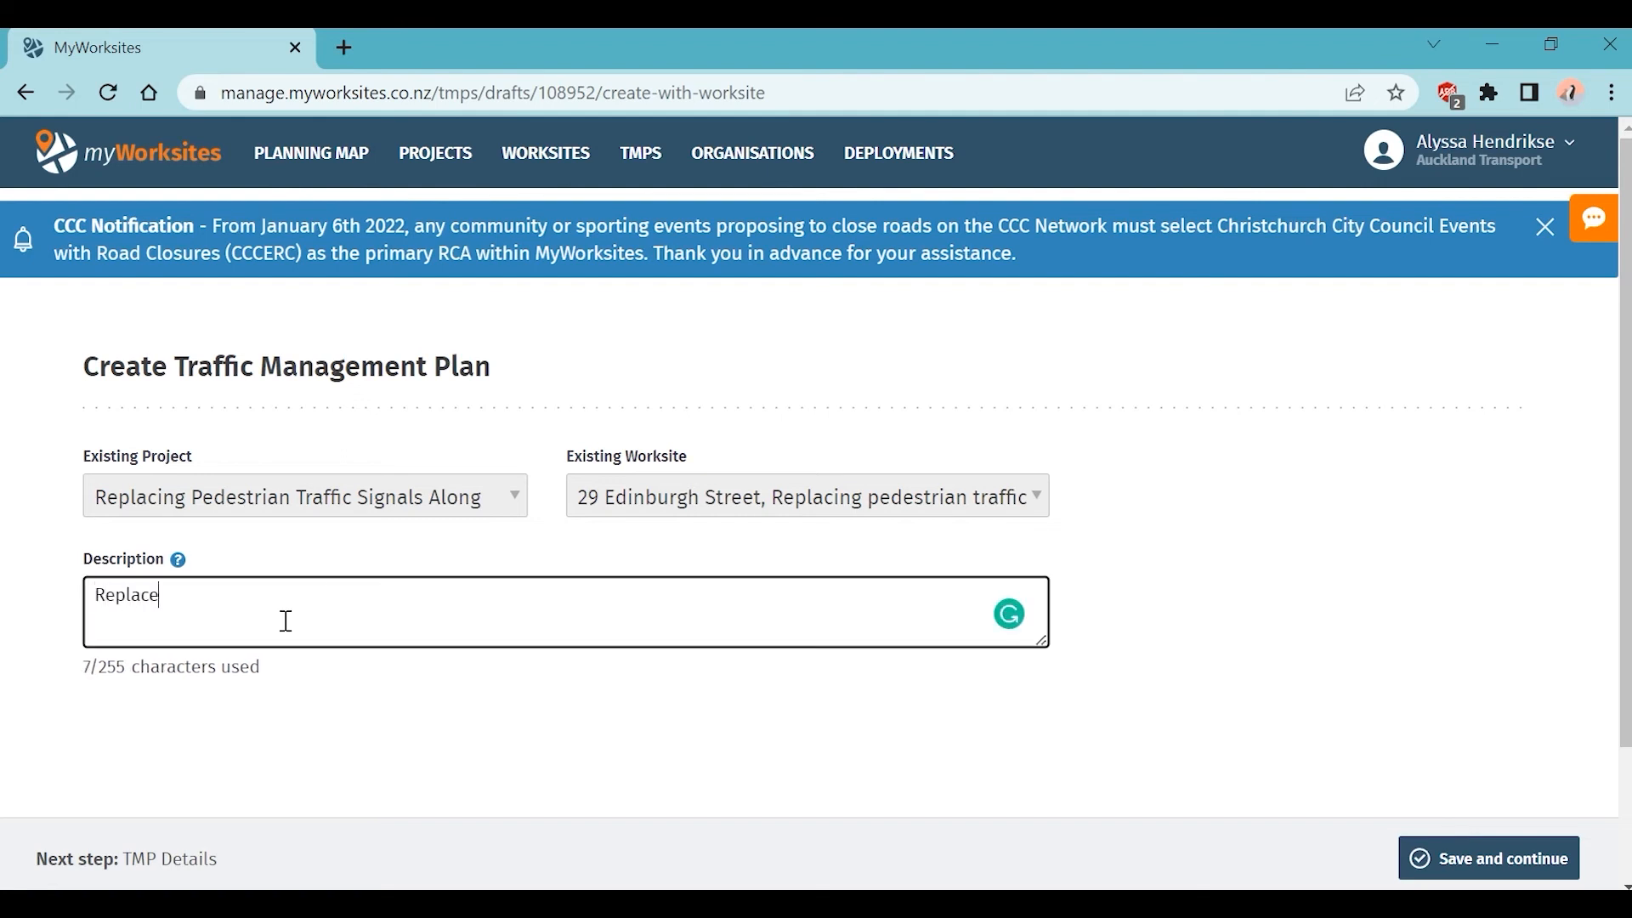
type("ment of ")
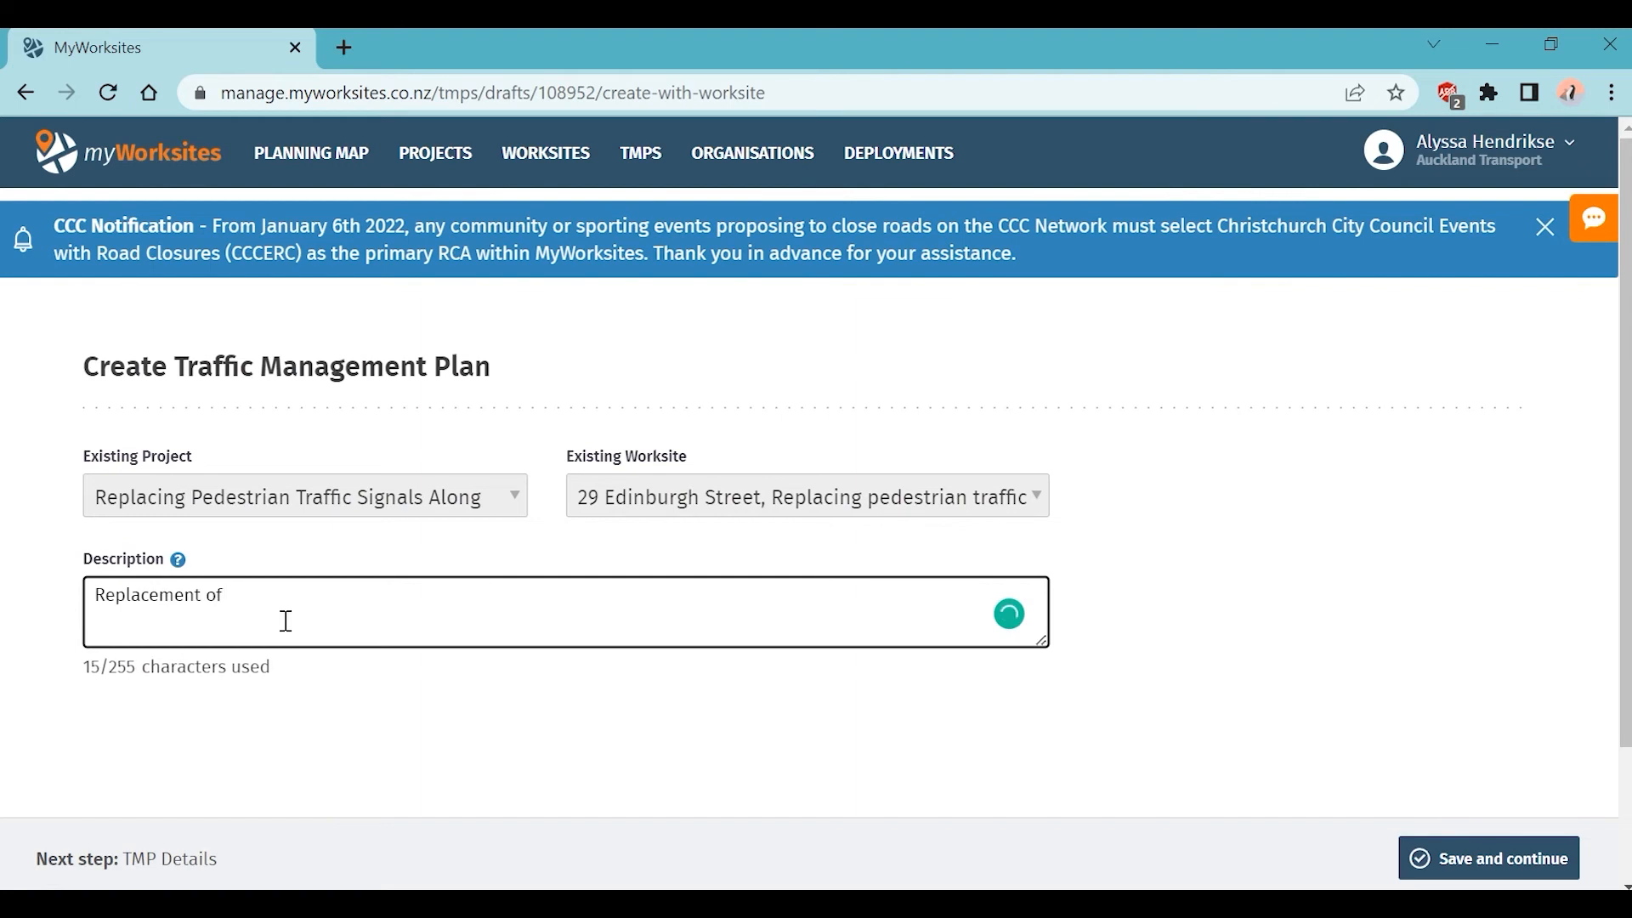
type("Pedestrian ")
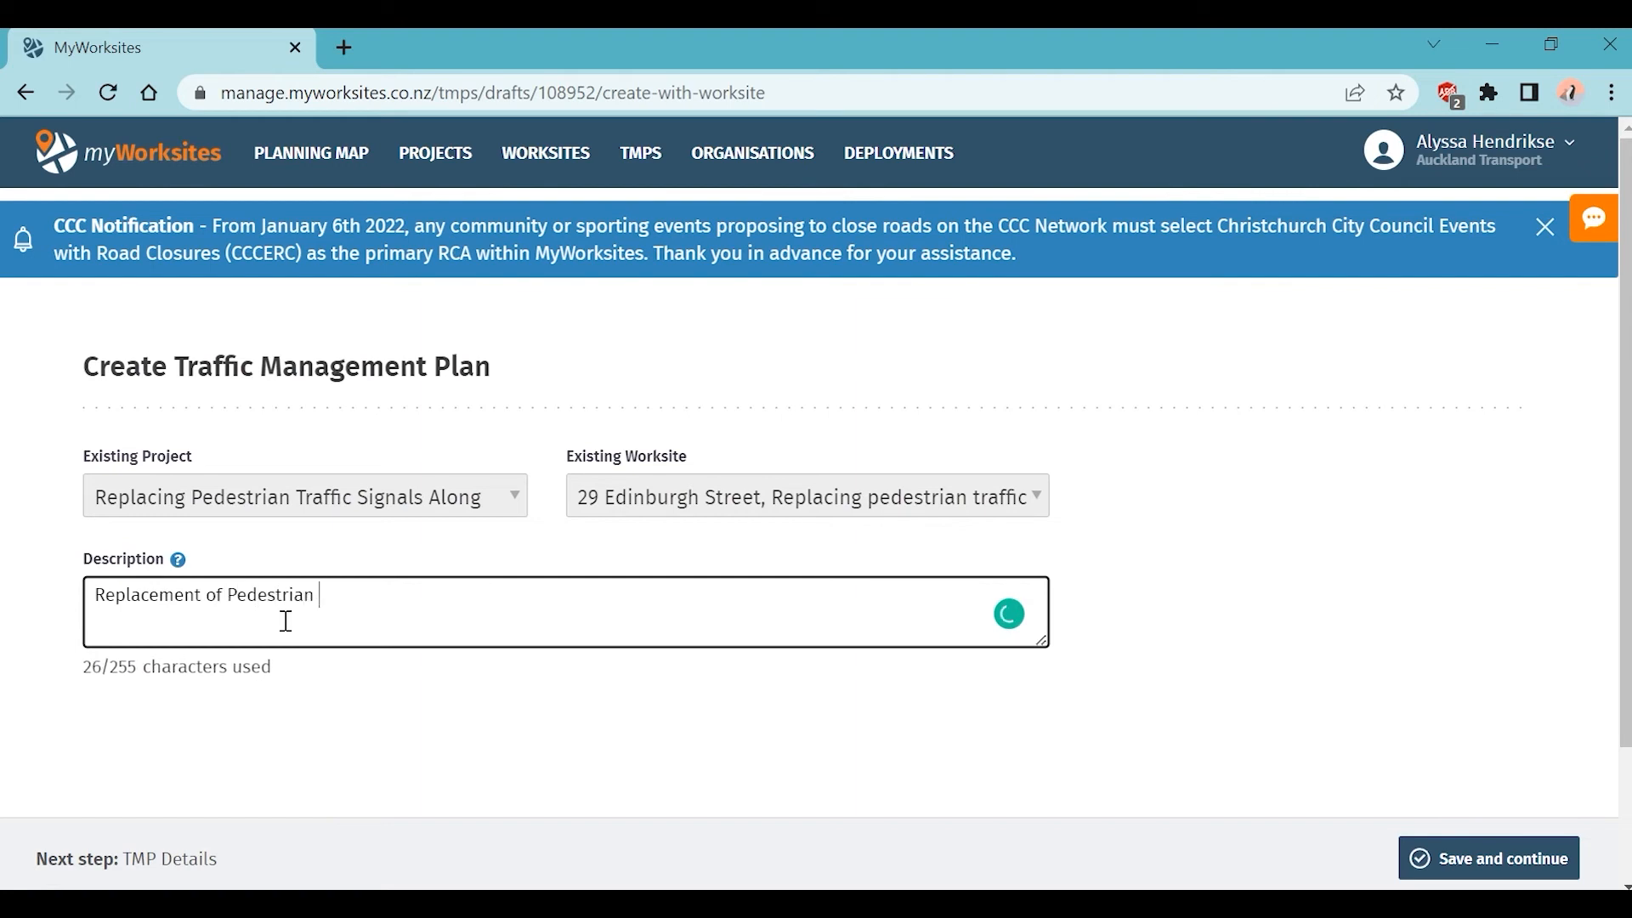
type("Traffic Crossing")
Step: Save the plan to create TMP draft AT-T108952, then briefly select its number in the title
left_click(1494, 864)
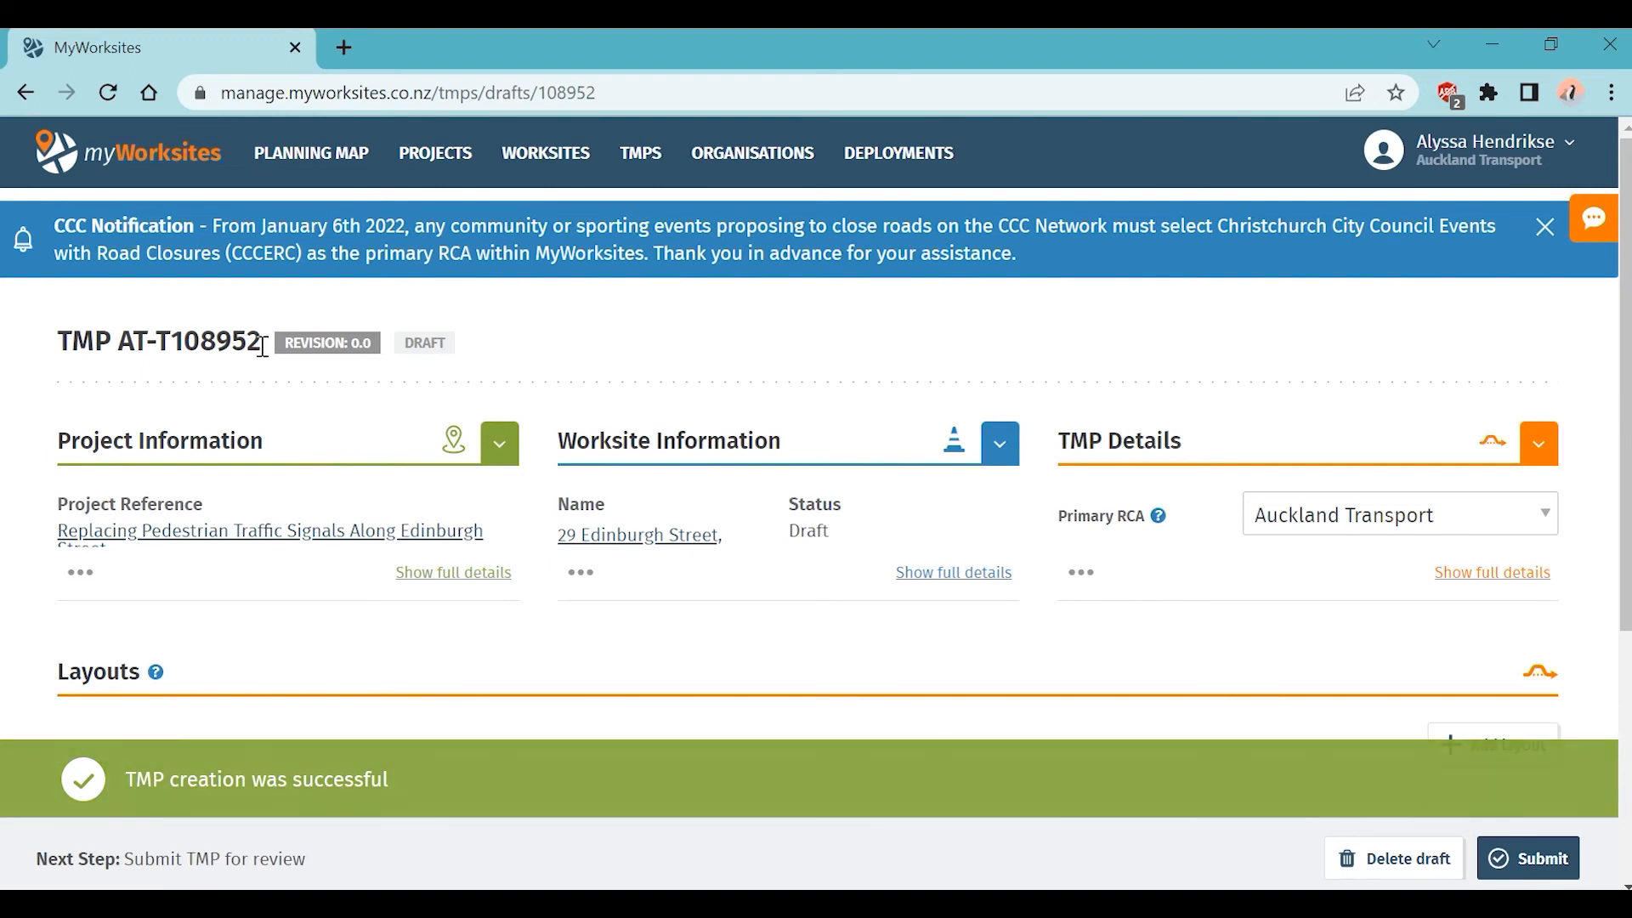
left_click_drag(264, 342, 56, 348)
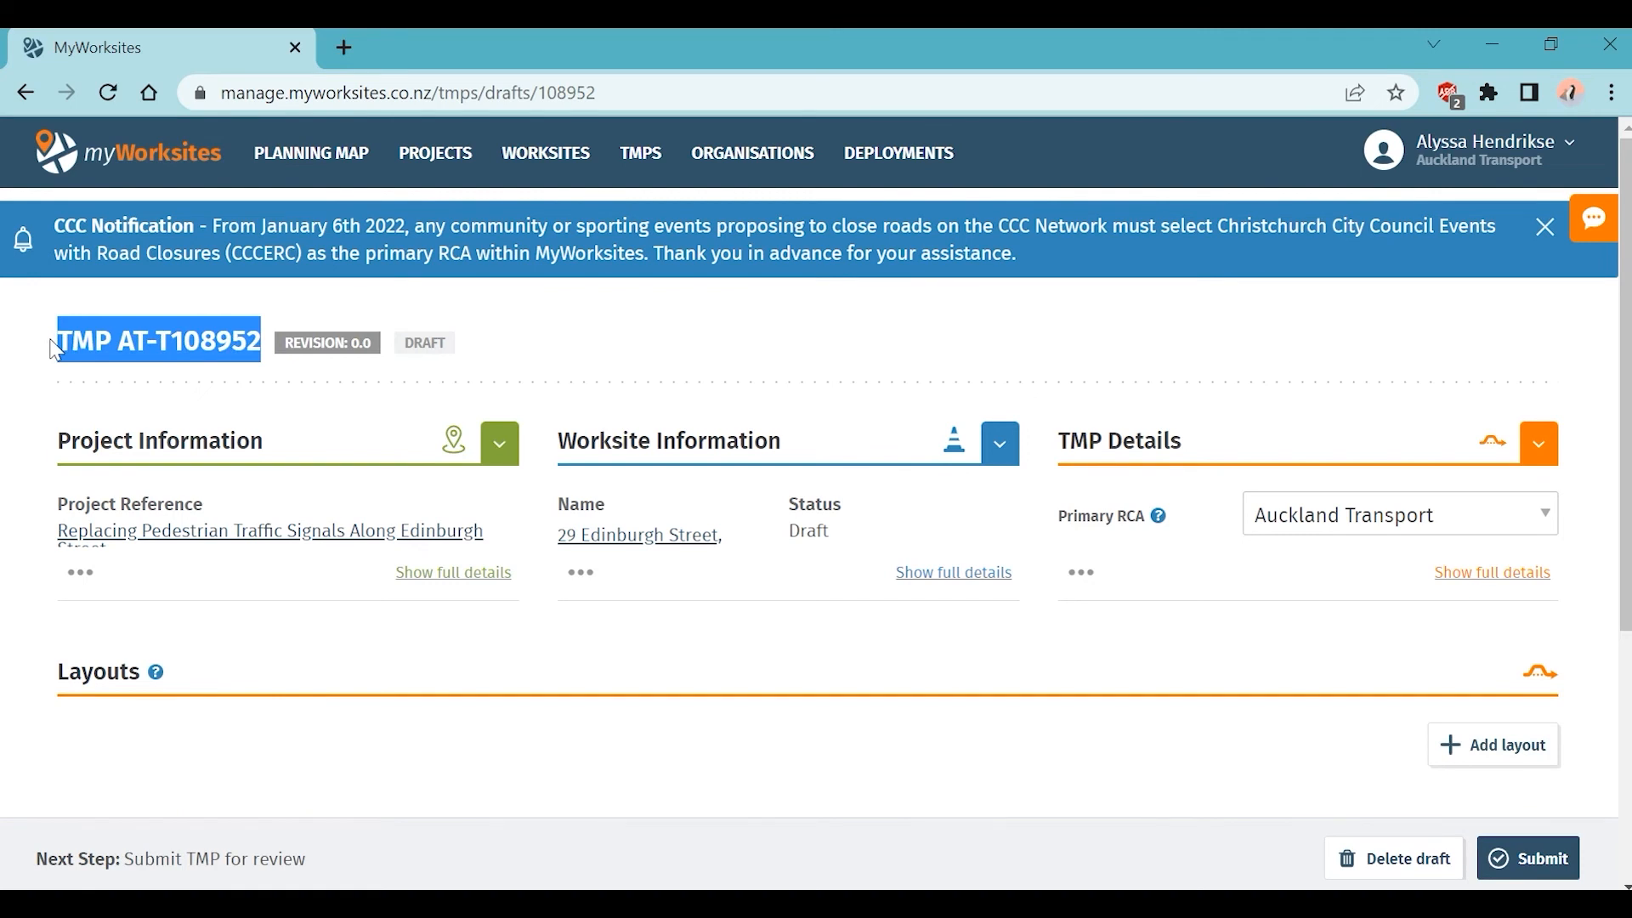
left_click(54, 348)
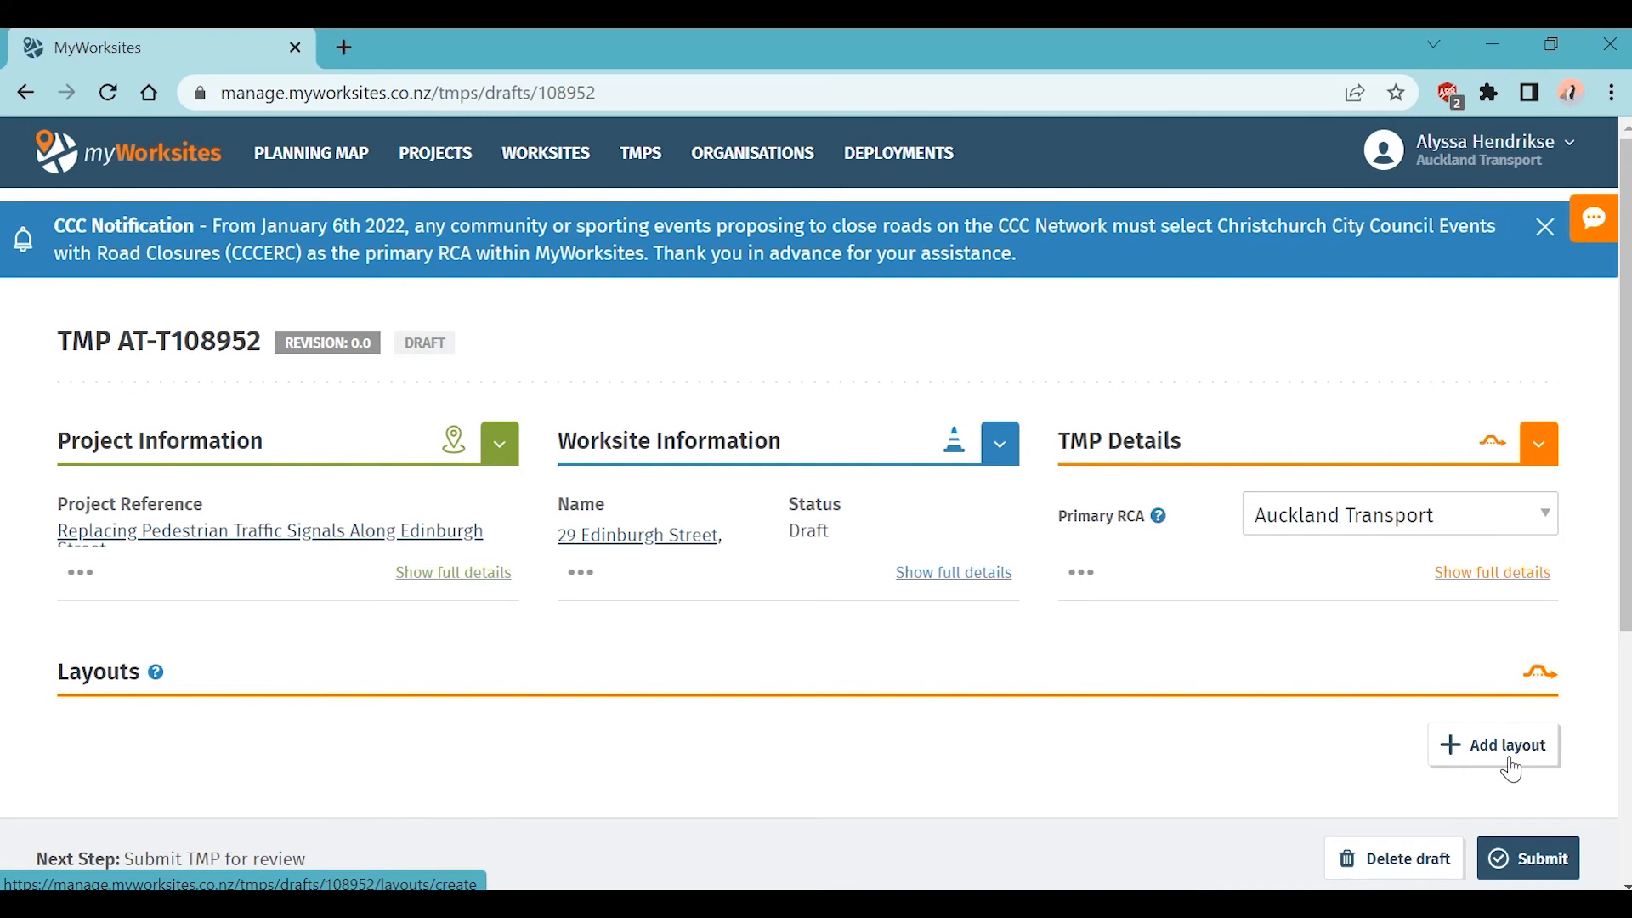
scroll(1512, 769, "down", 5)
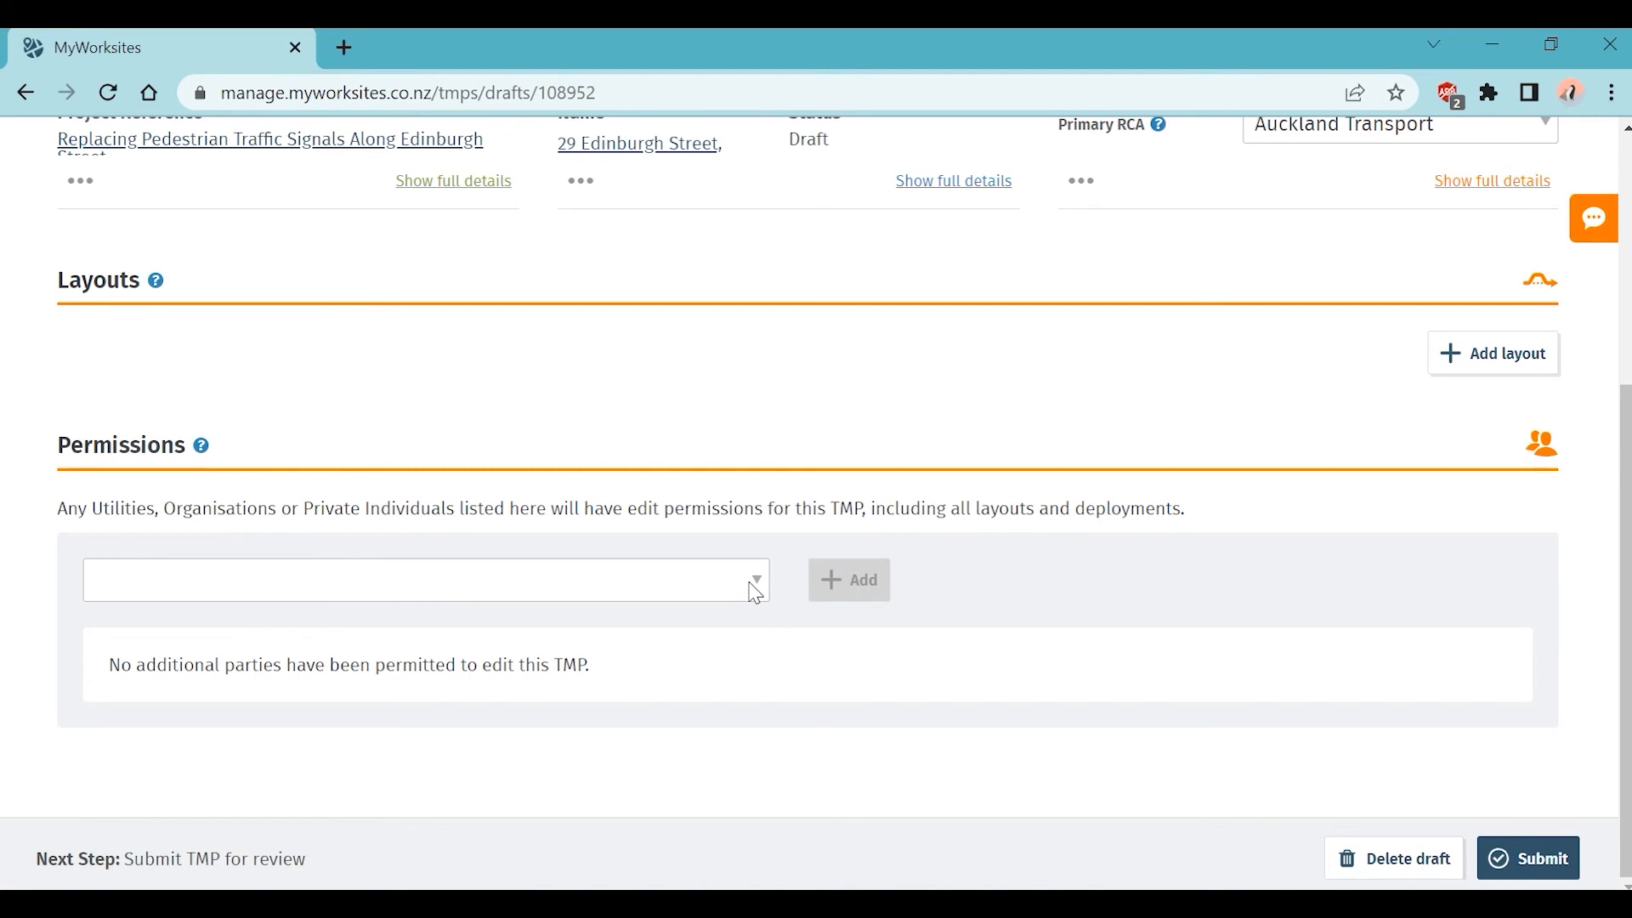
left_click(756, 593)
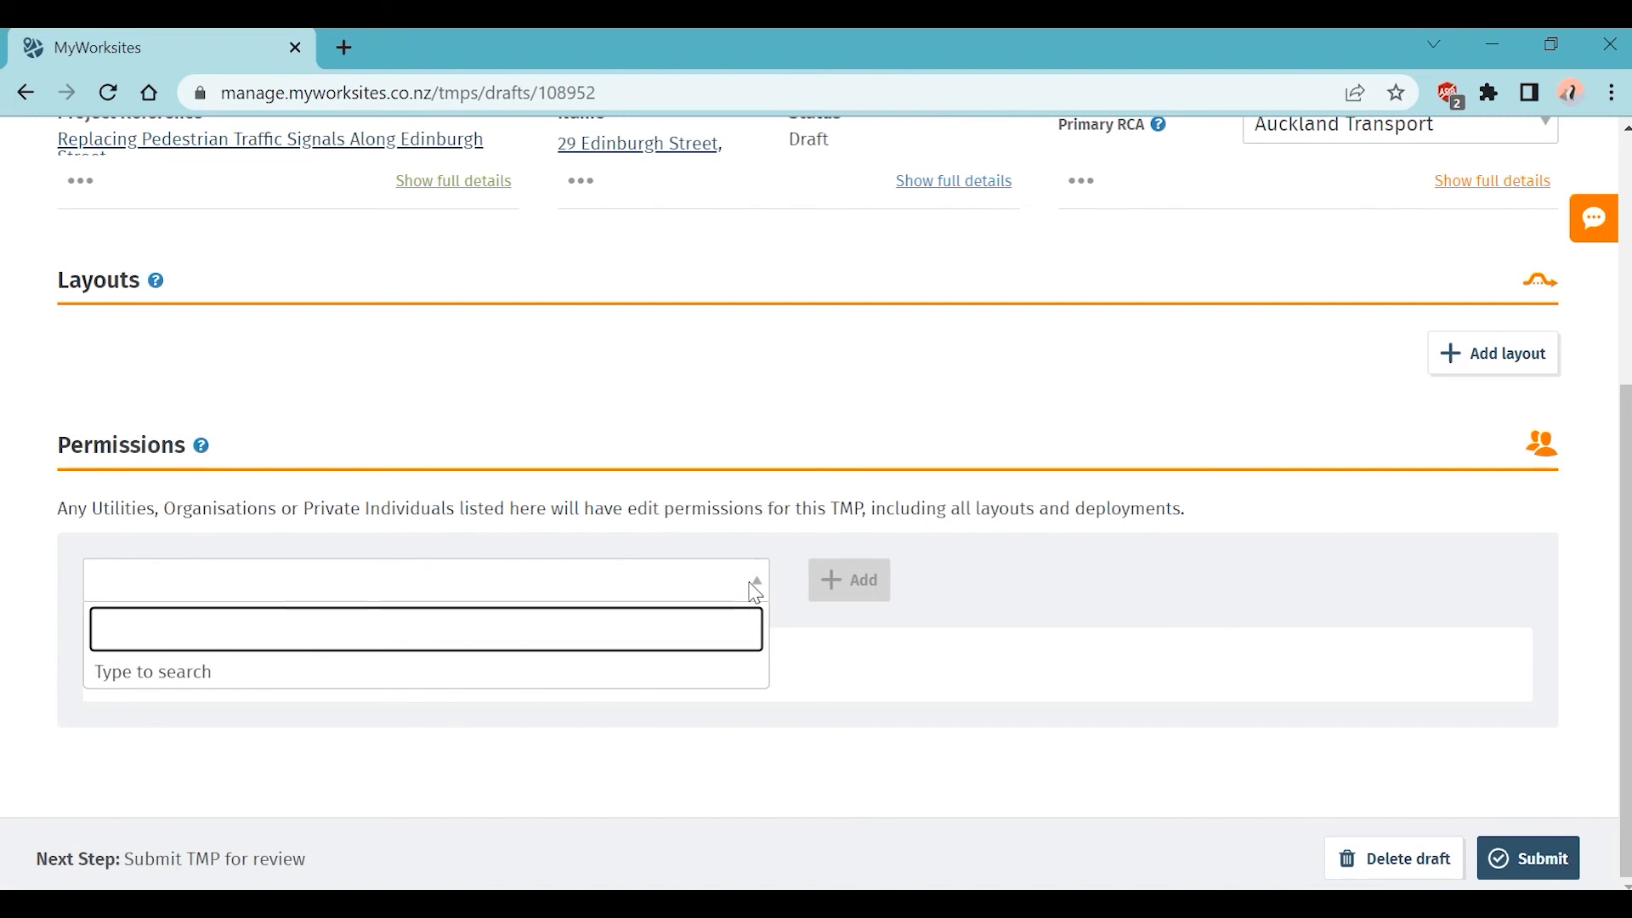
type("auckland")
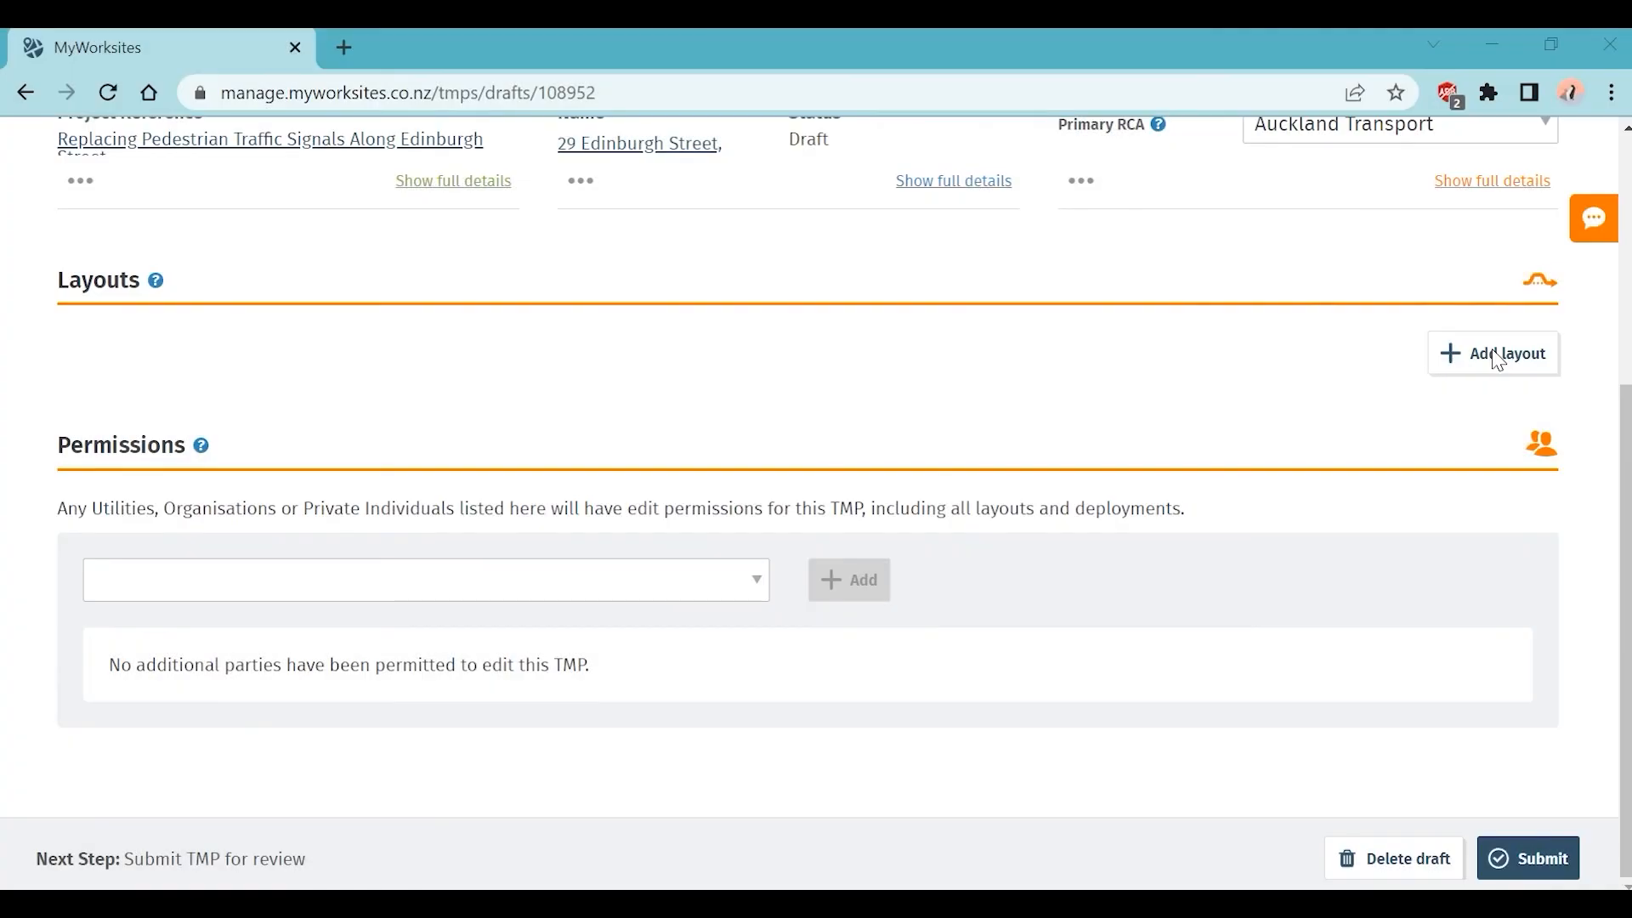
Step: Add a layout described as 'Shoulder Closure on Edinburgh Street, off peak hours'
left_click(1497, 357)
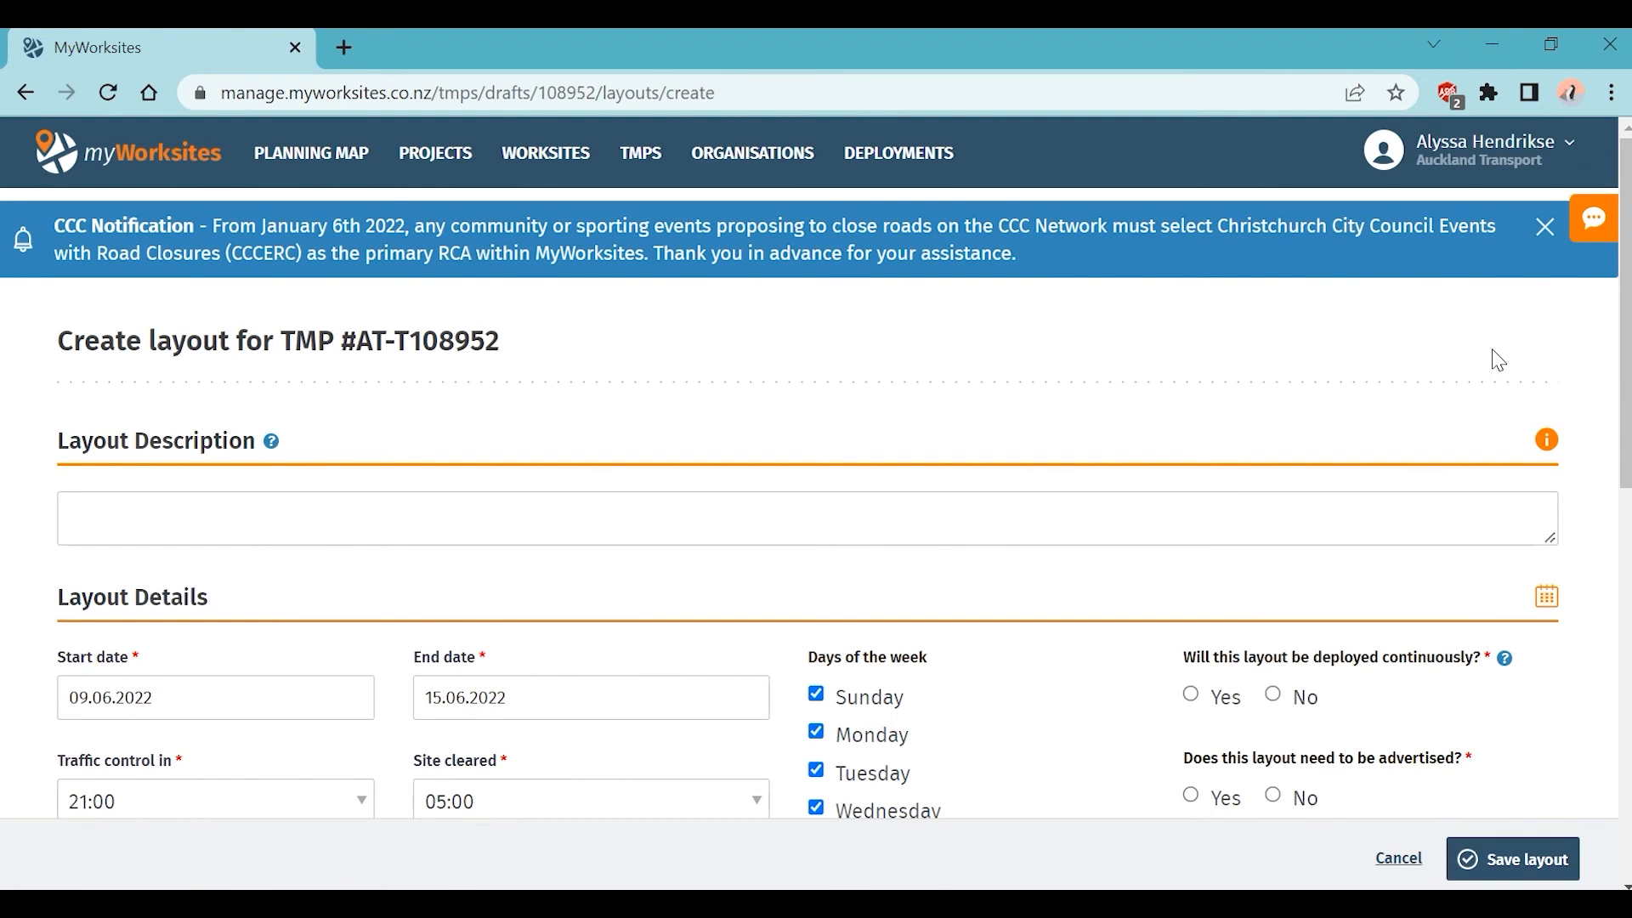
left_click(671, 503)
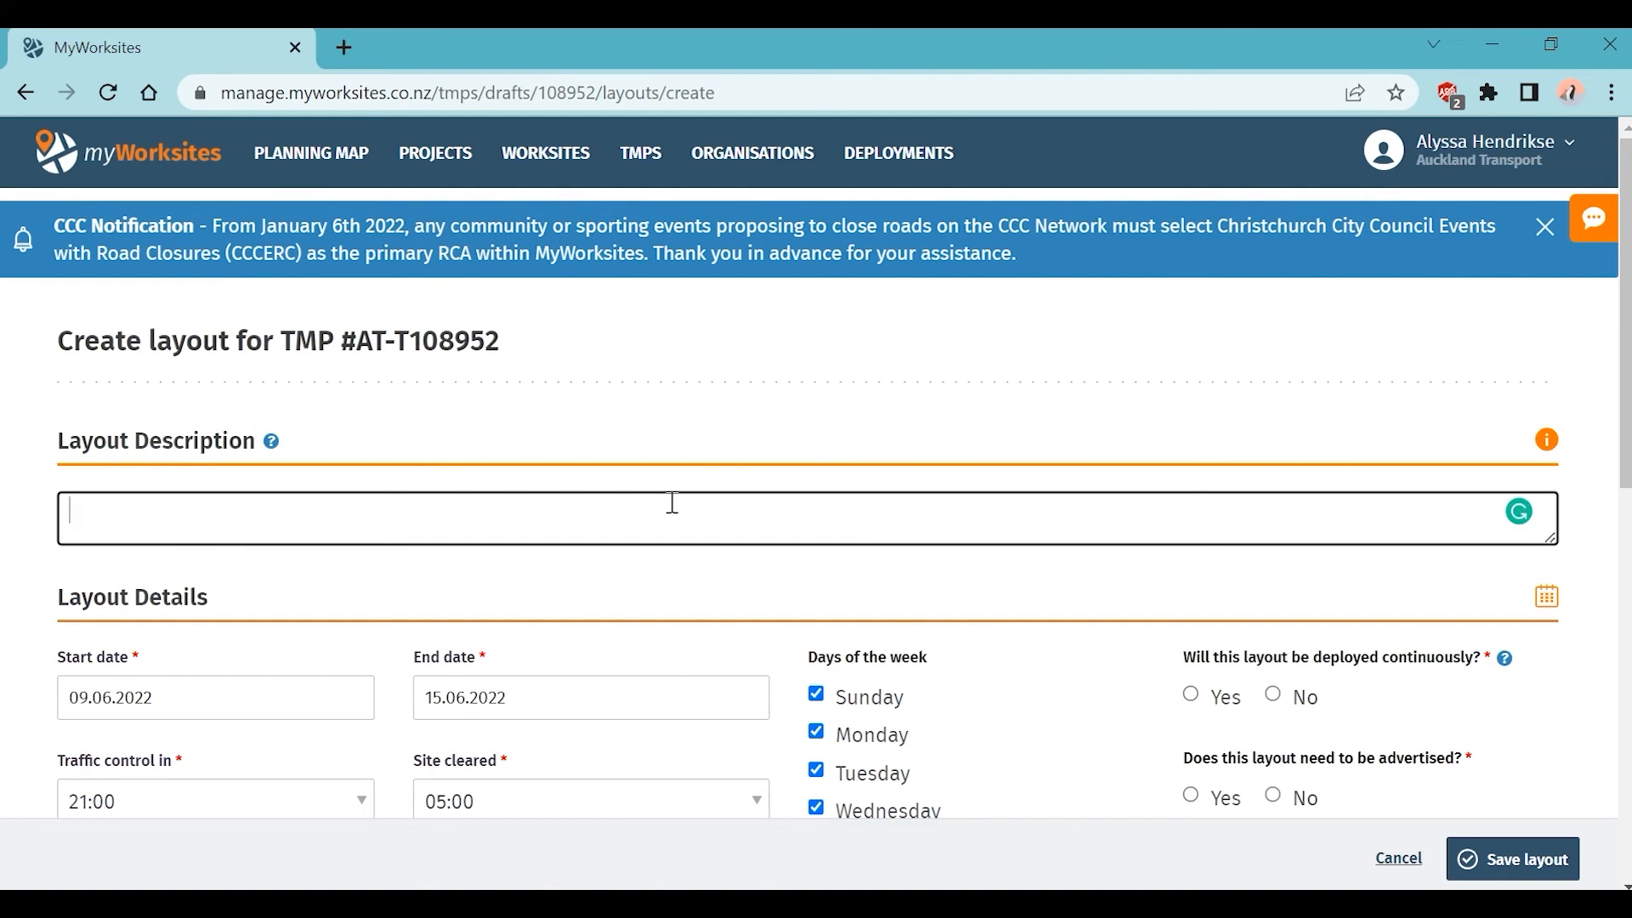
type("Shoulder Closure ")
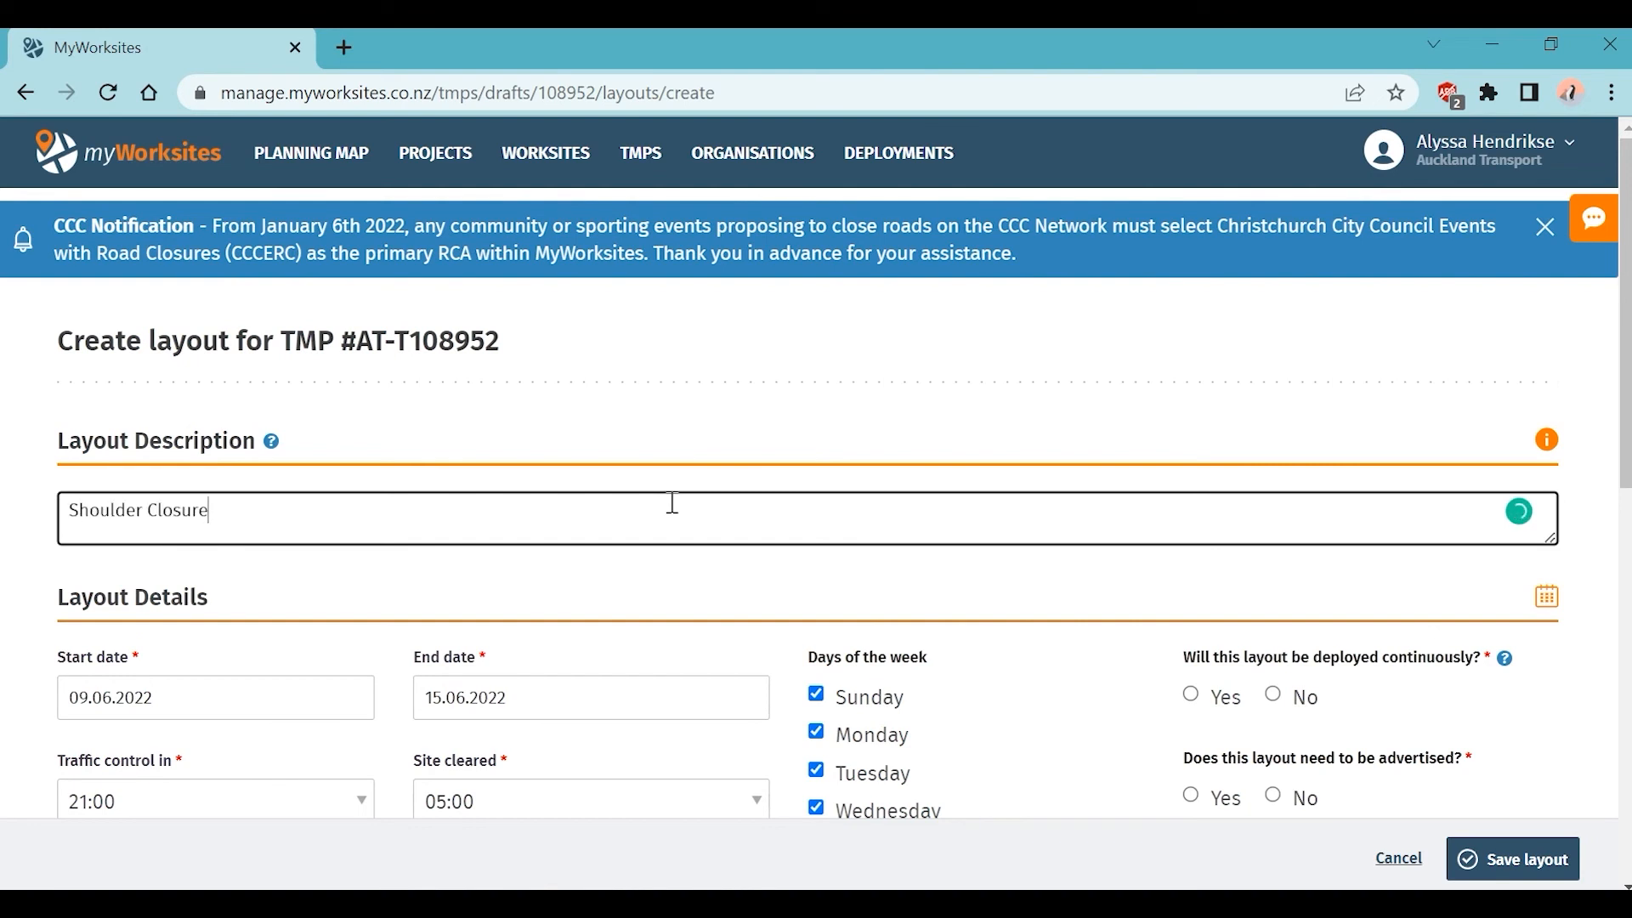
type("on Edinburgh Stre")
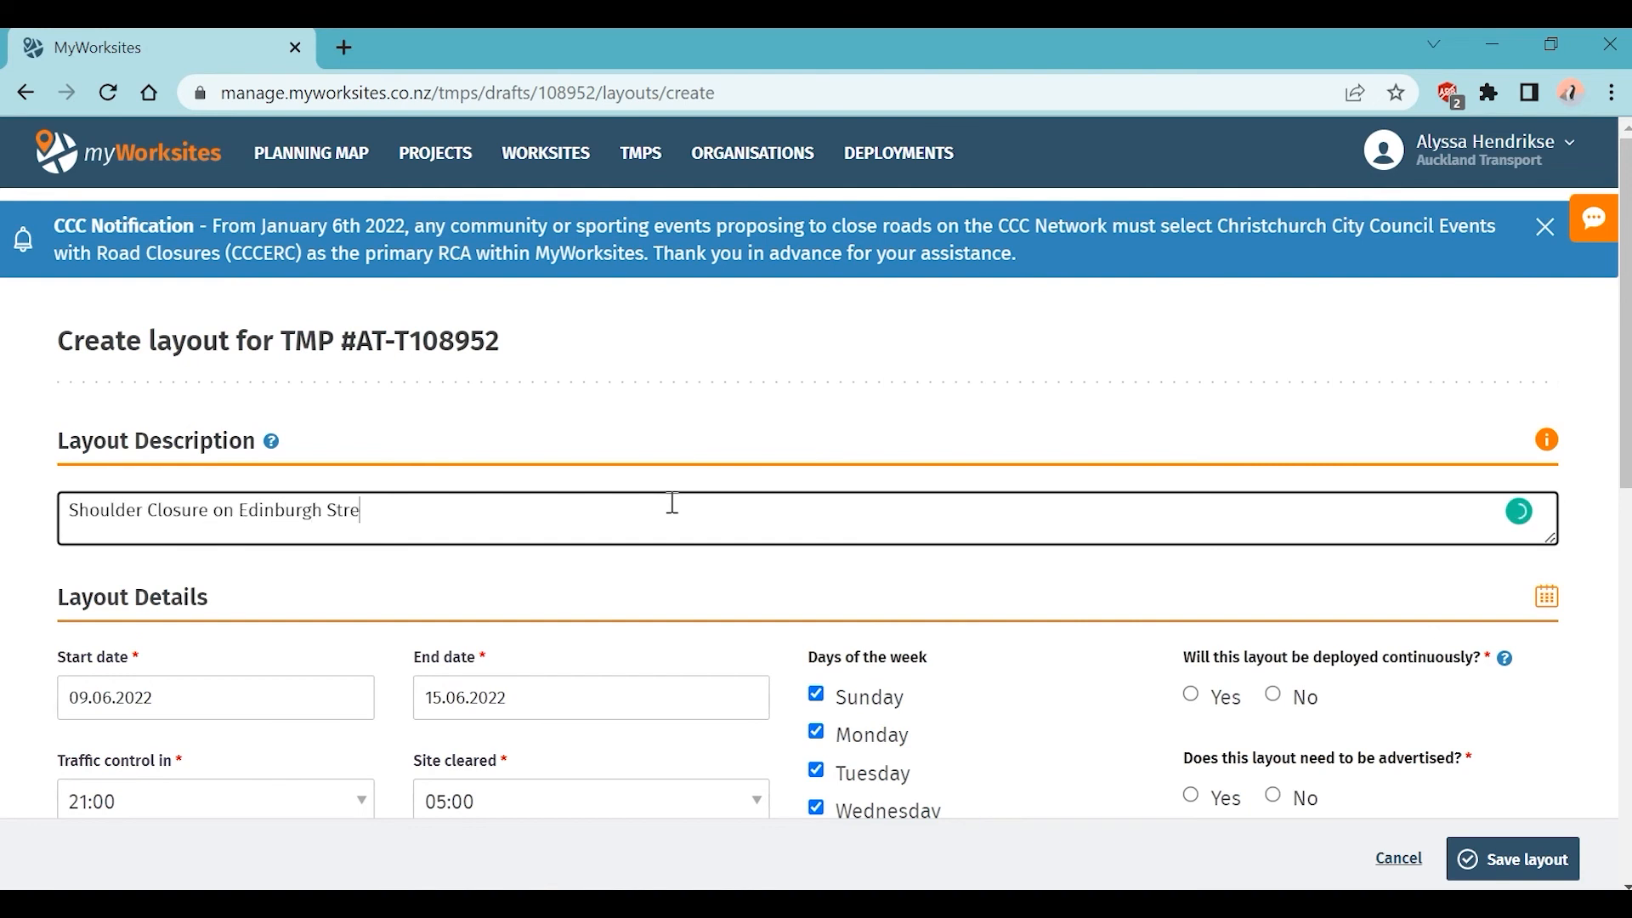
type("et, off peak hours")
left_click(788, 629)
scroll(788, 629, "down", 1)
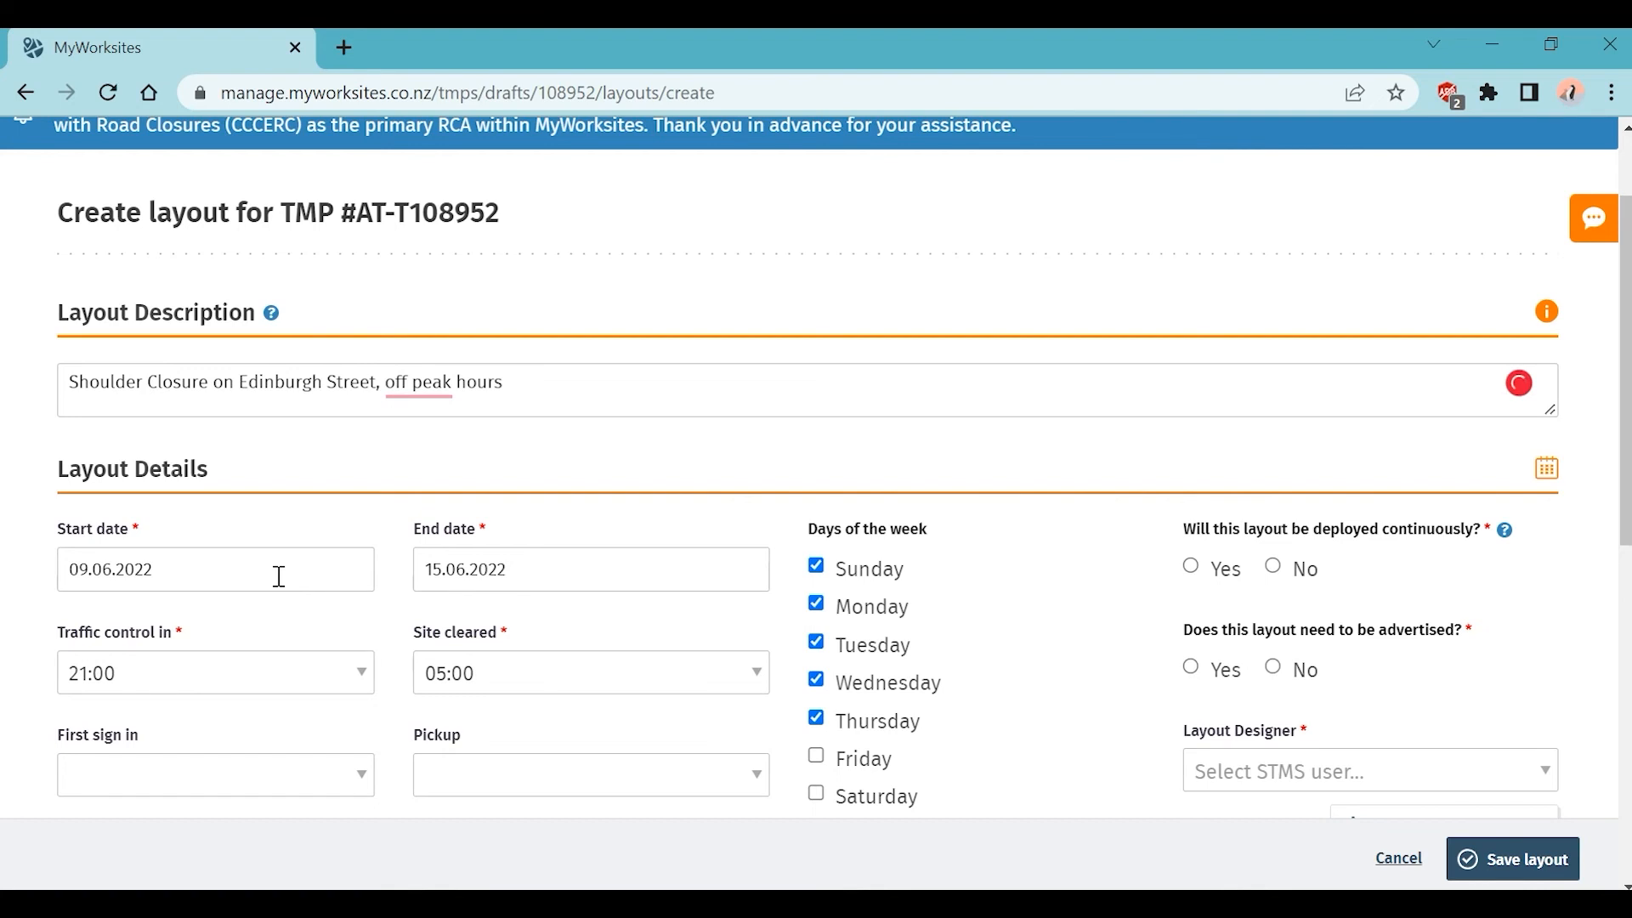
Step: Check the layout's start and end dates, 09.06.2022 to 15.06.2022
left_click(279, 576)
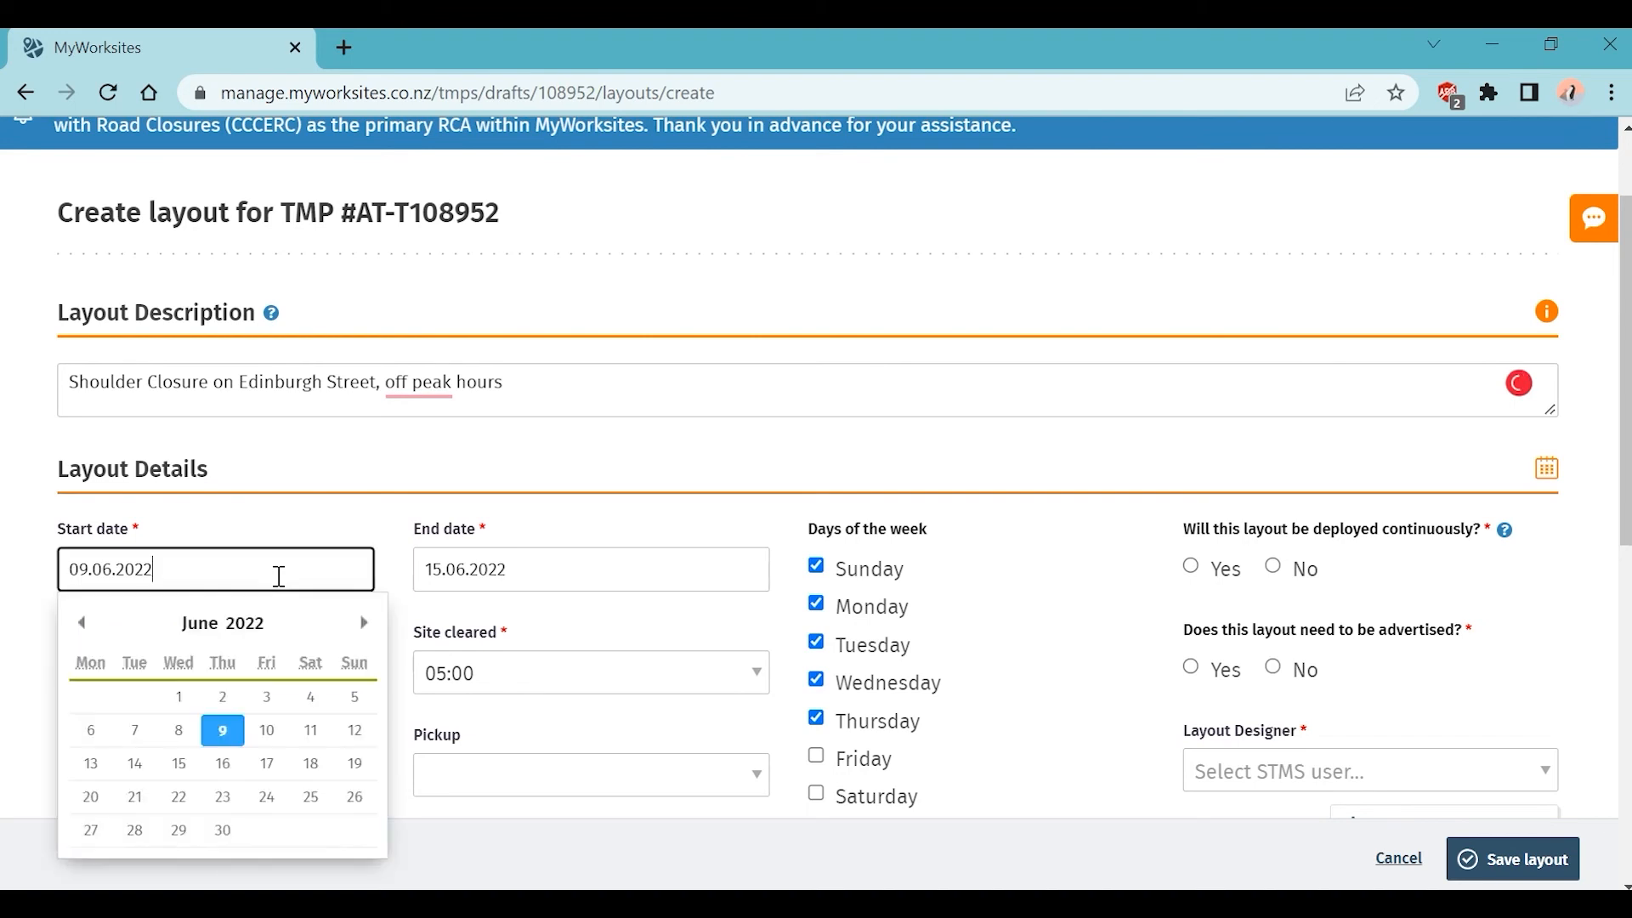
left_click(595, 566)
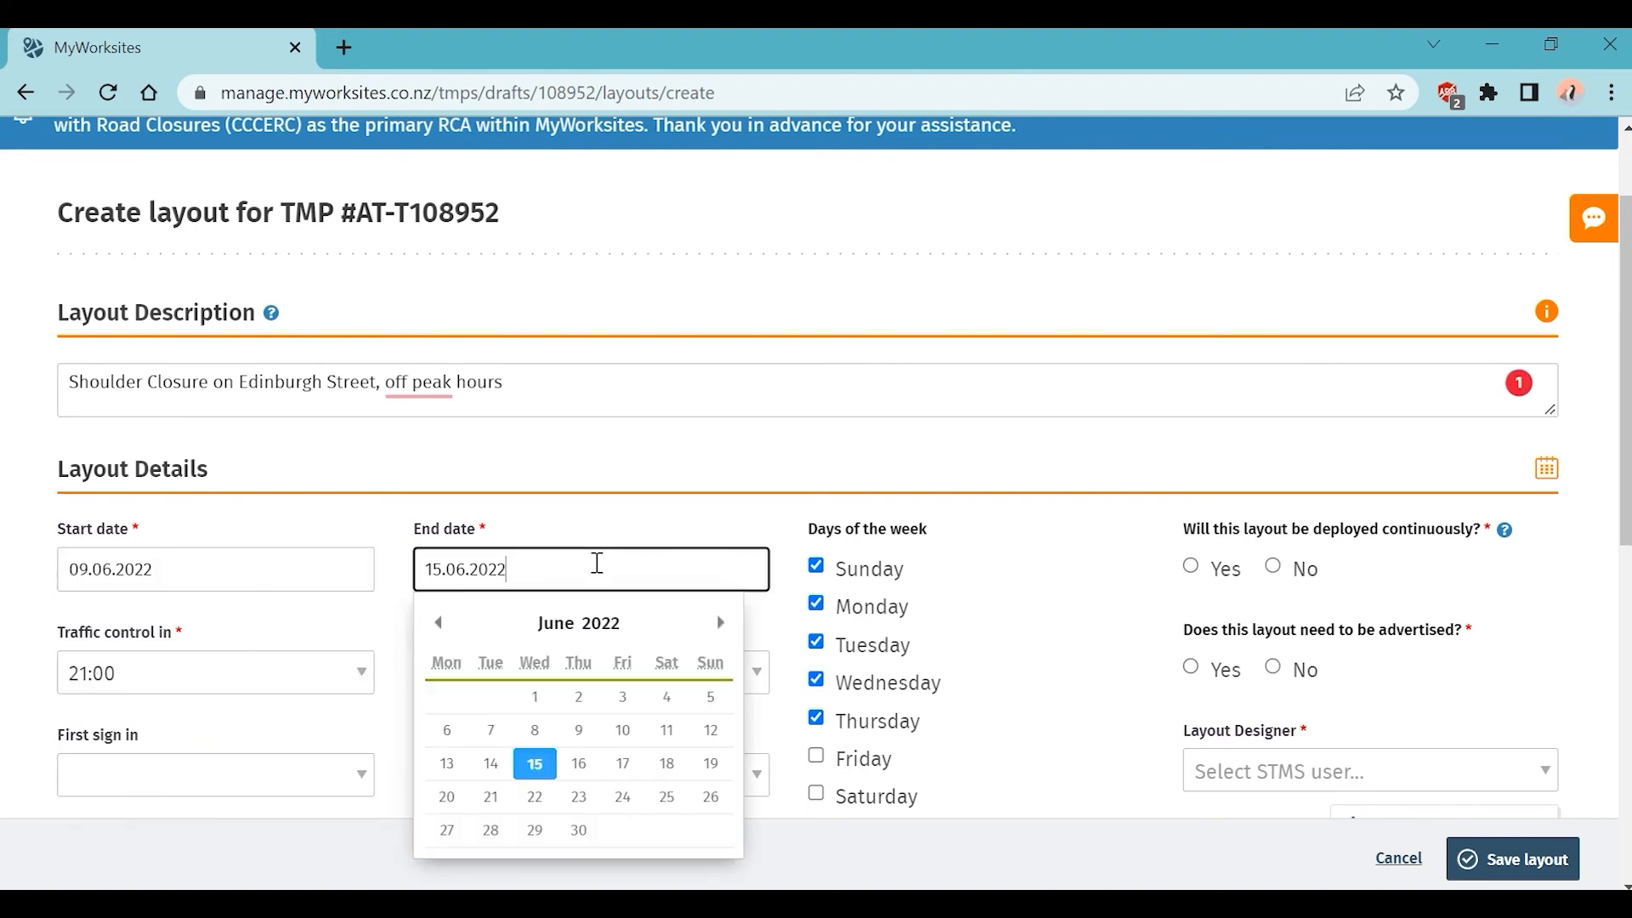
left_click(790, 550)
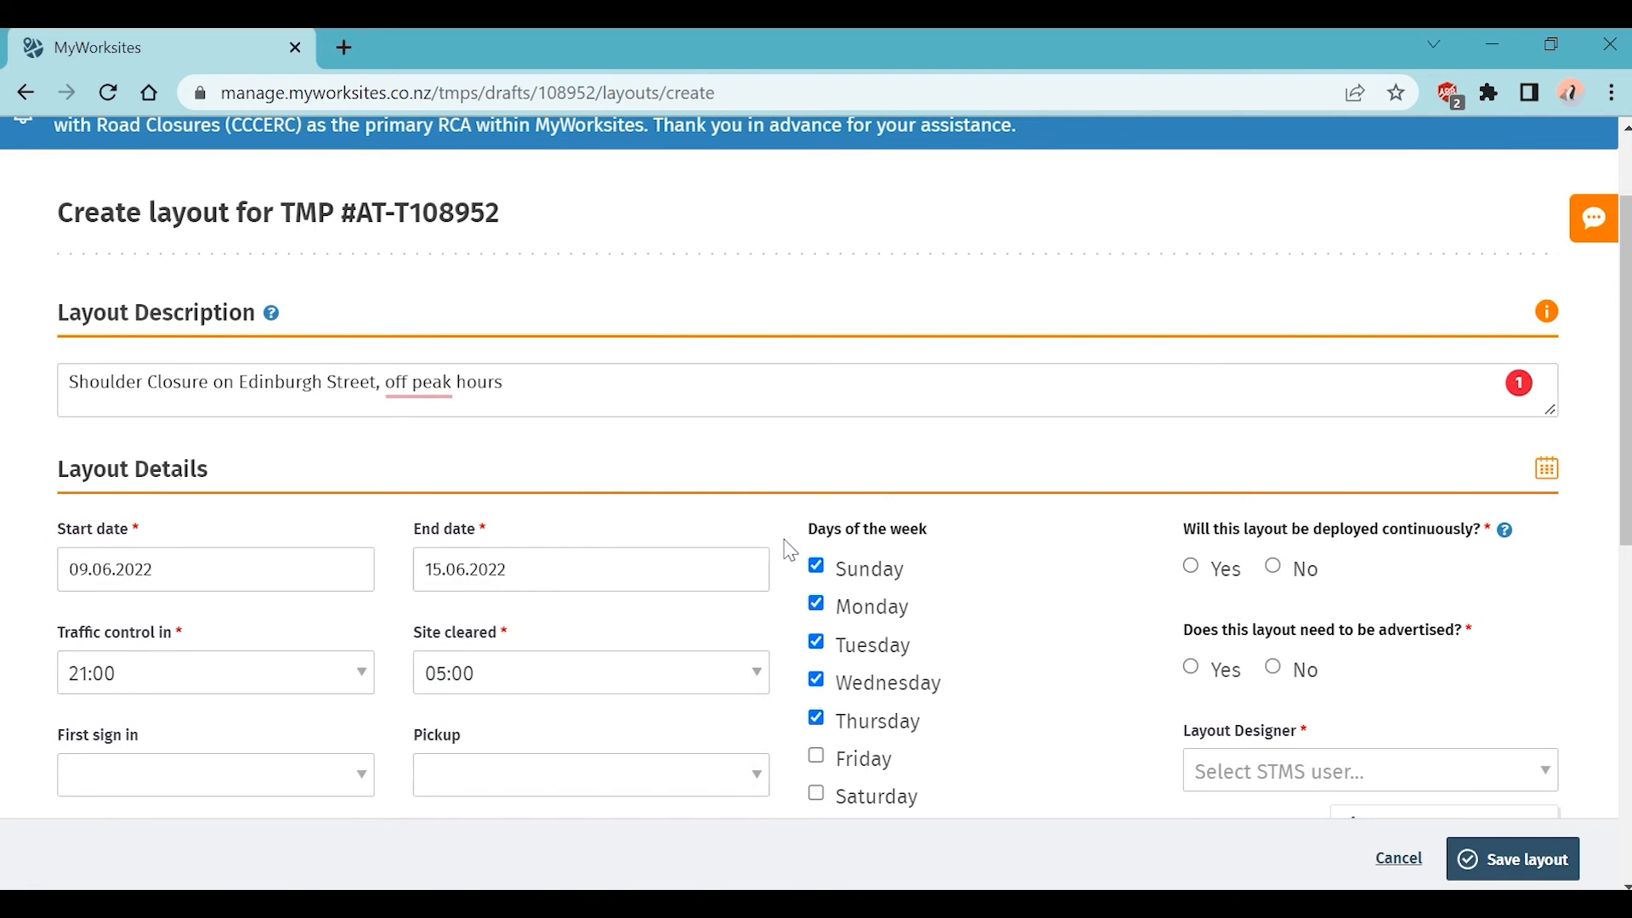
scroll(790, 550, "down", 1)
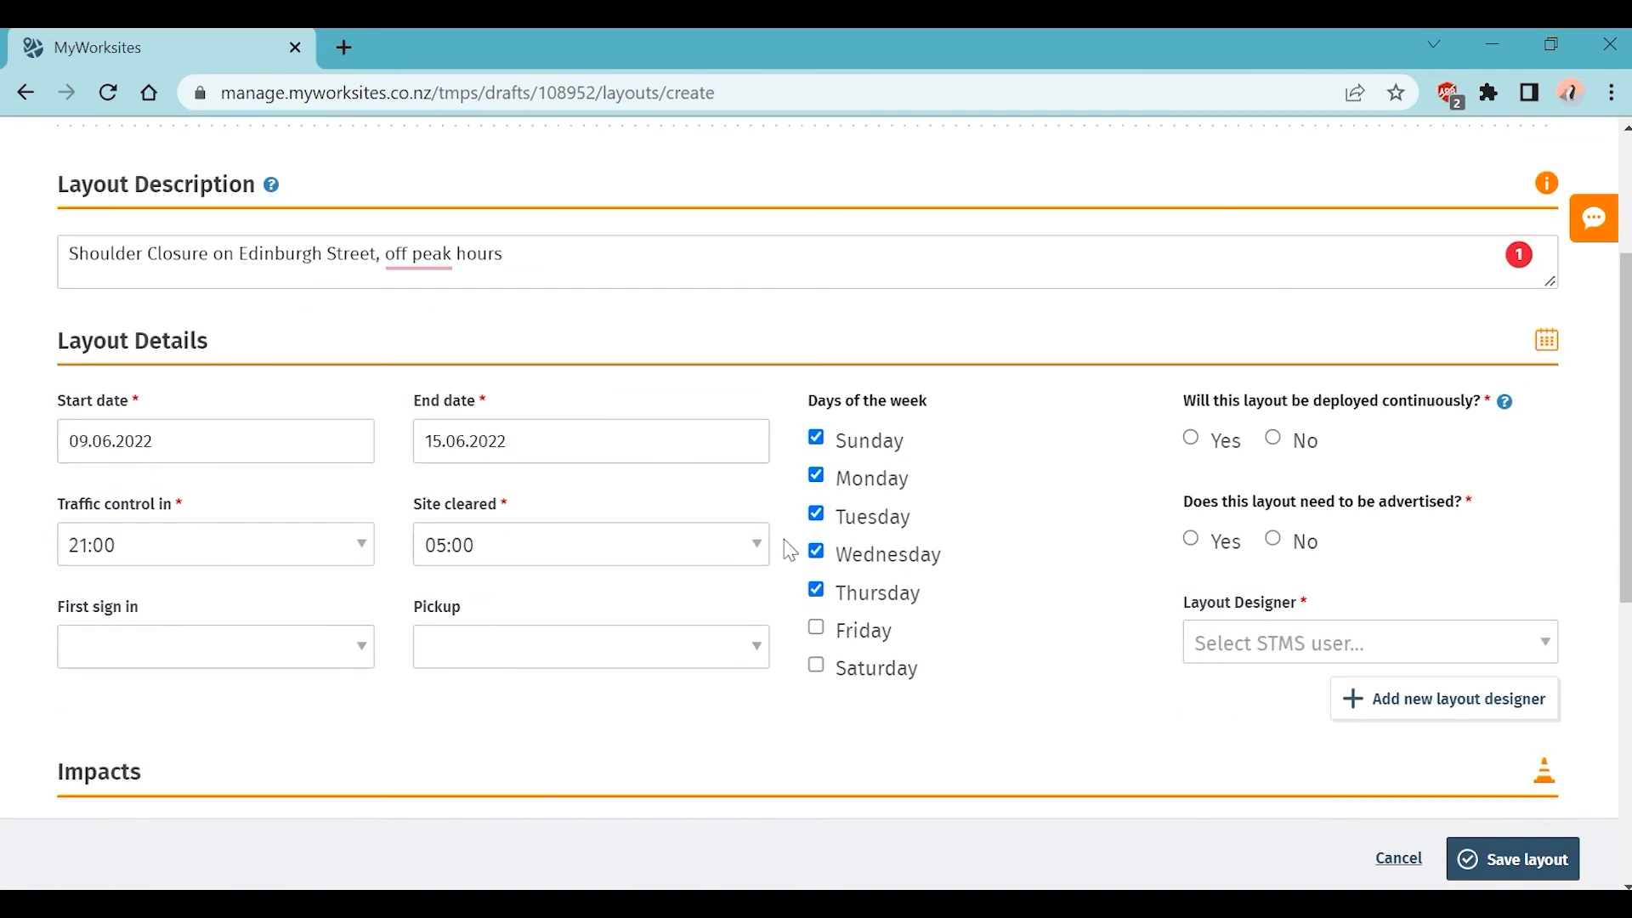
Step: Set traffic control in to 09:00 and site cleared to 04:00
left_click(366, 551)
scroll(284, 674, "up", 10)
scroll(284, 674, "up", 6)
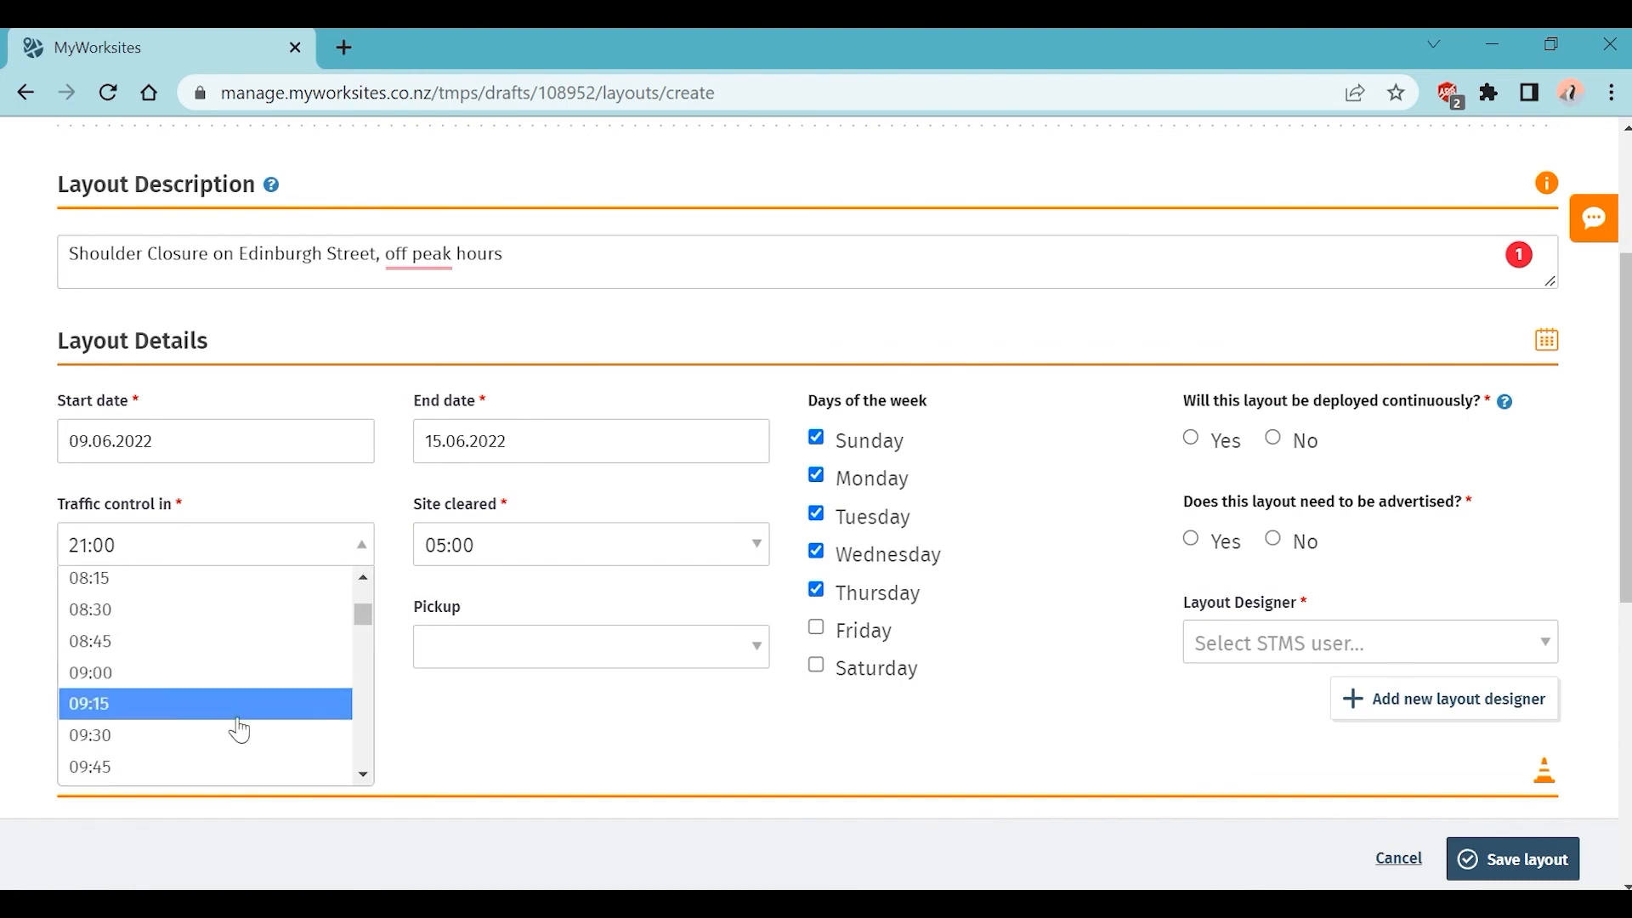
left_click(229, 673)
left_click(558, 544)
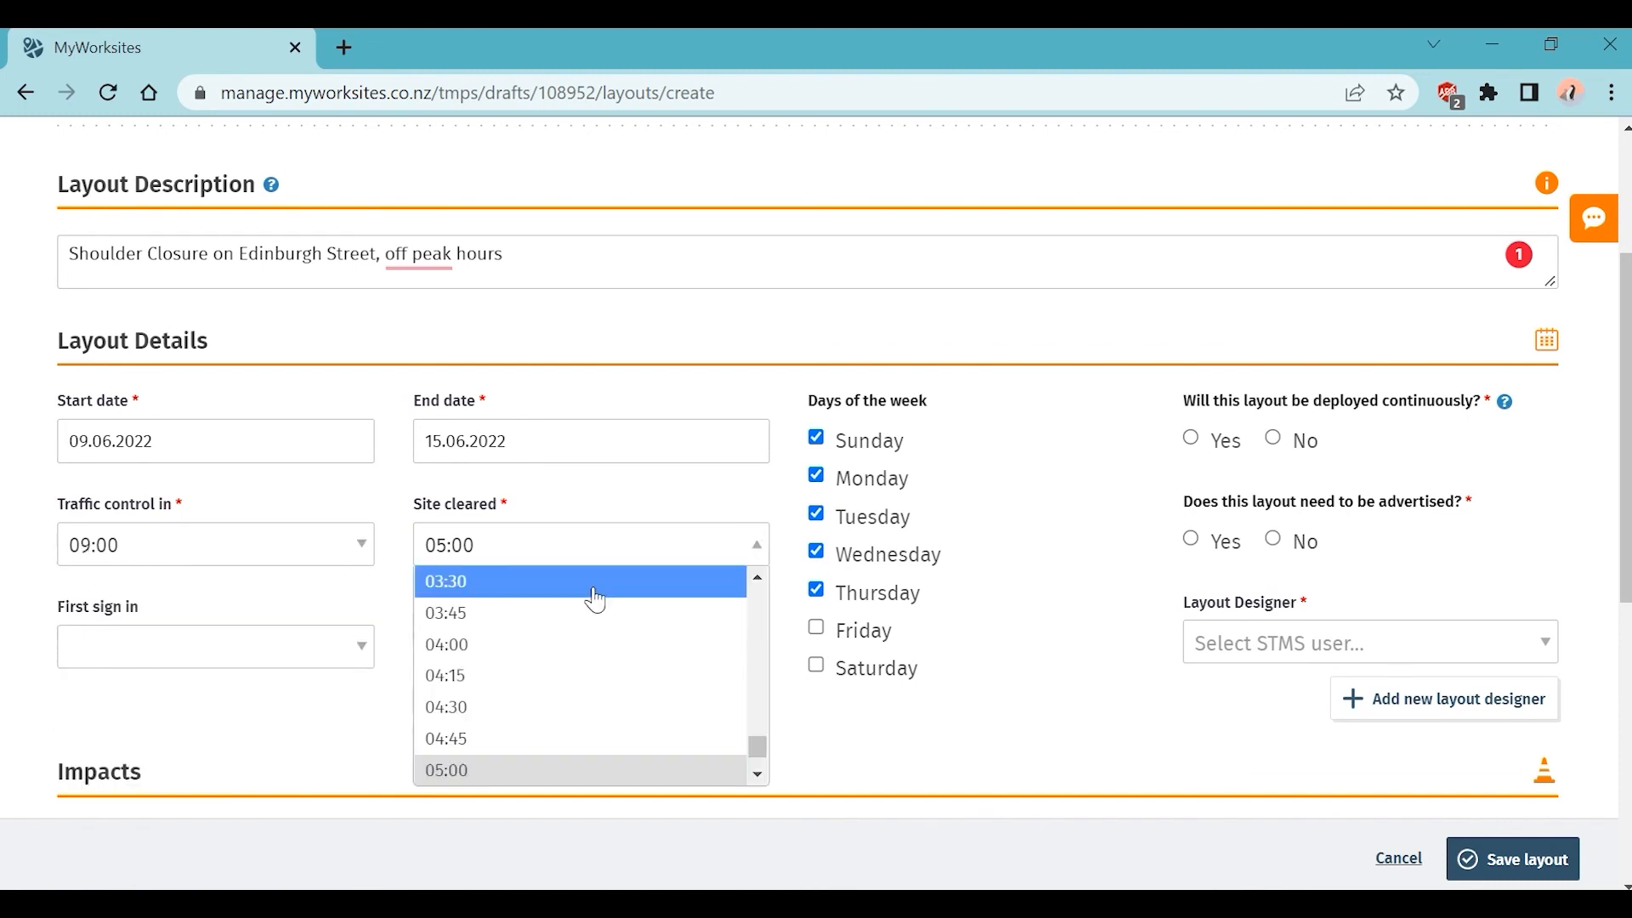
scroll(641, 680, "down", 1)
scroll(629, 634, "up", 1)
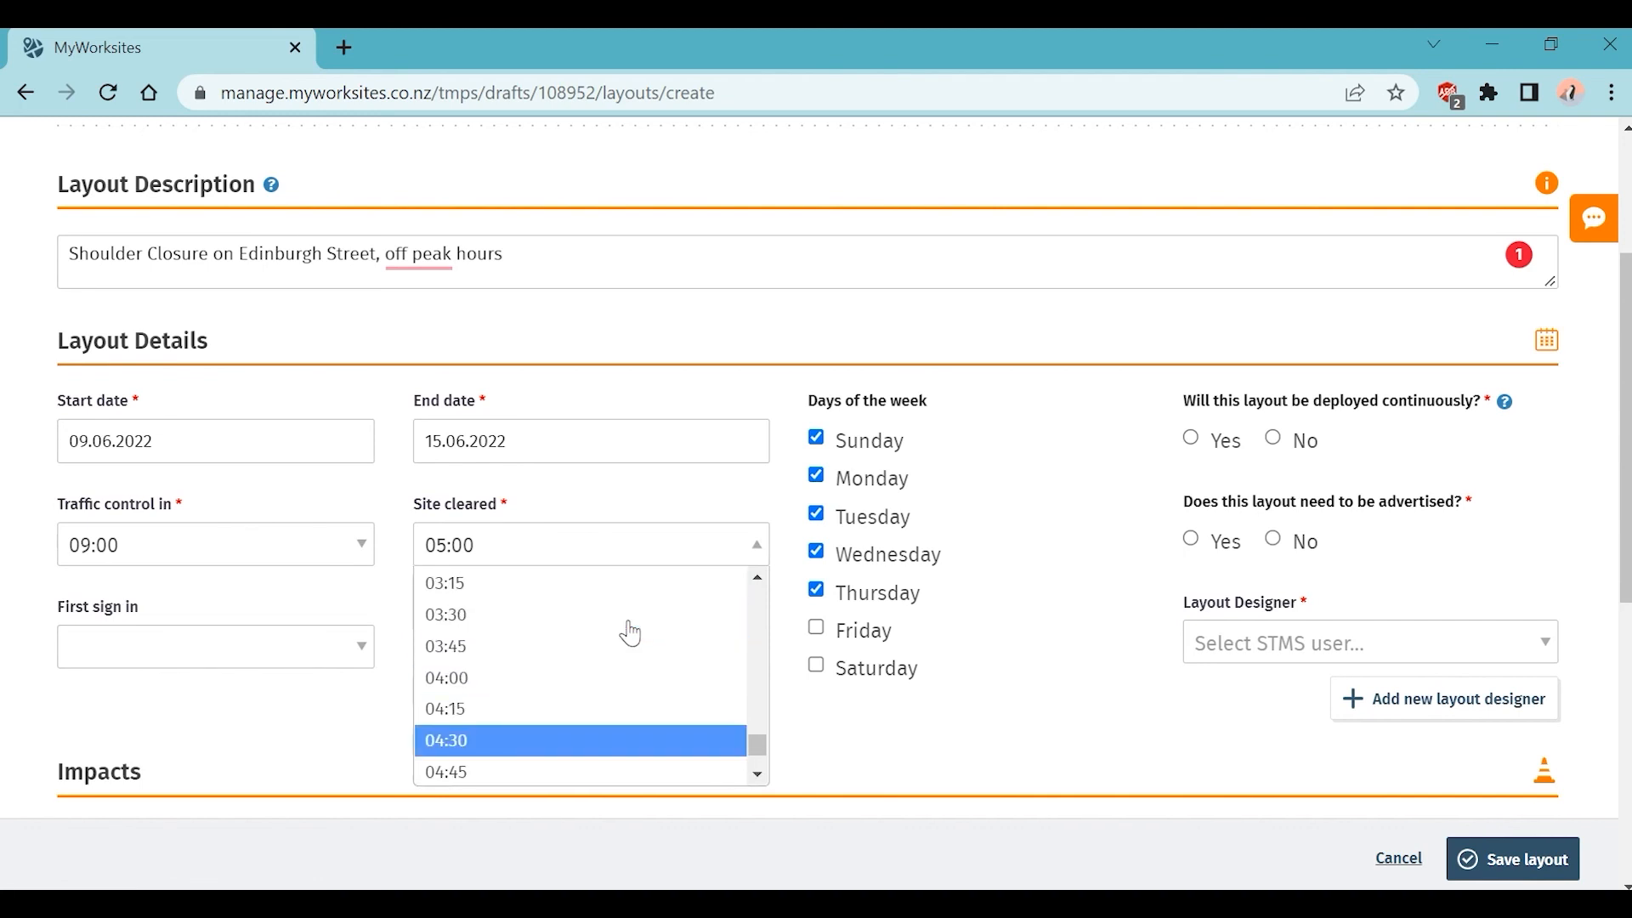
left_click(639, 694)
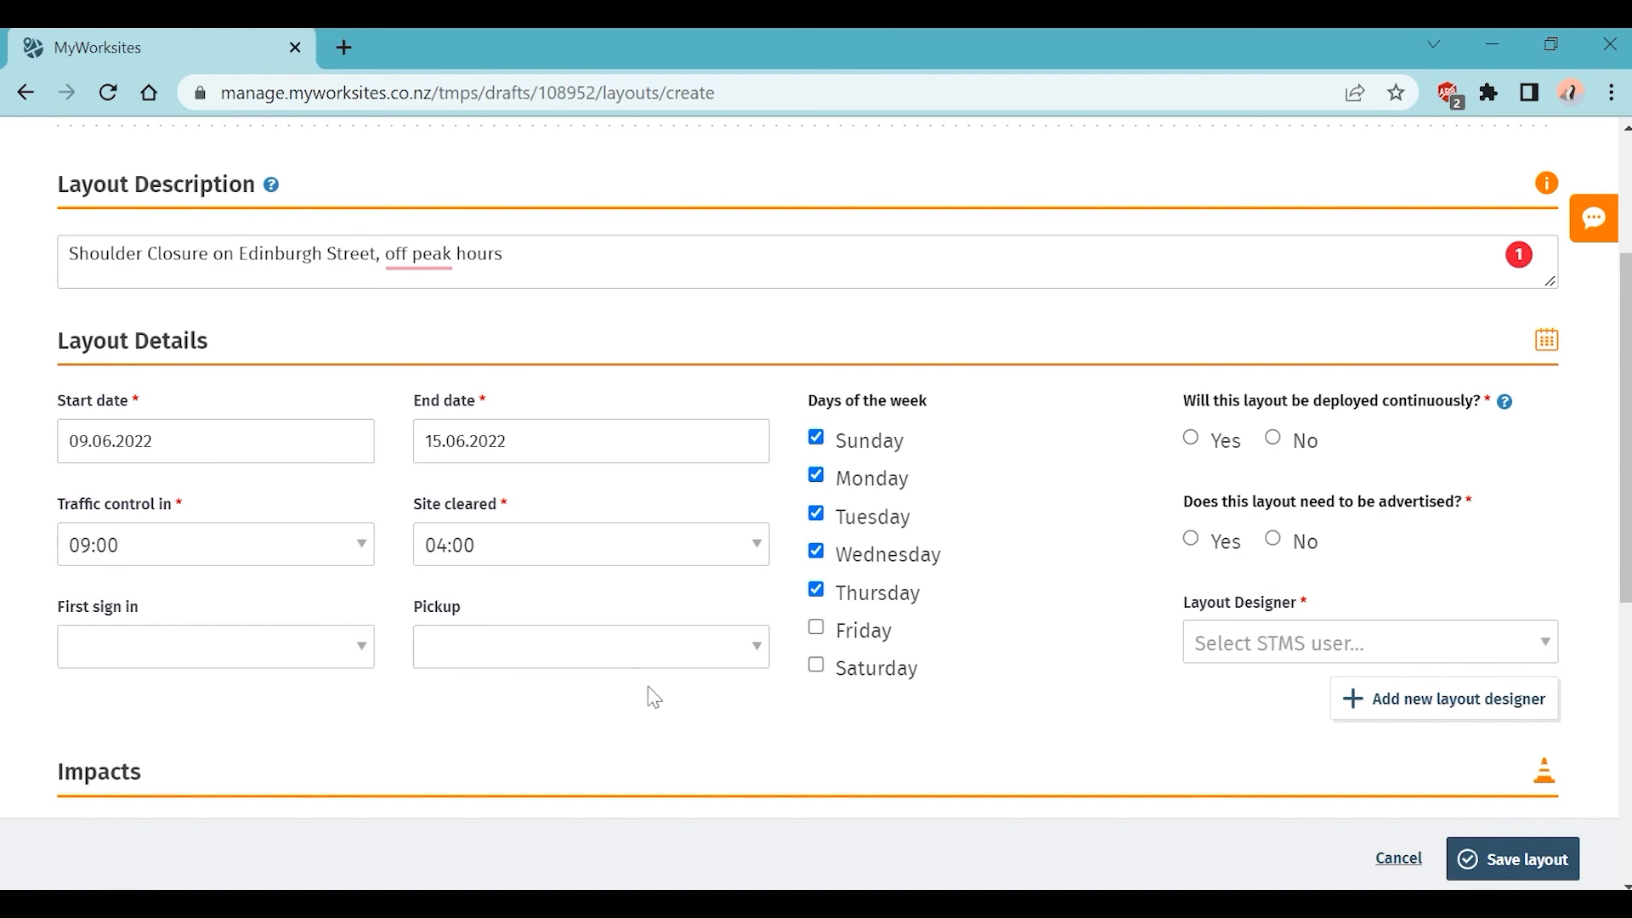
Step: Run the layout on Monday, Tuesday, Thursday and Friday, dropping Sunday and Wednesday
left_click(821, 442)
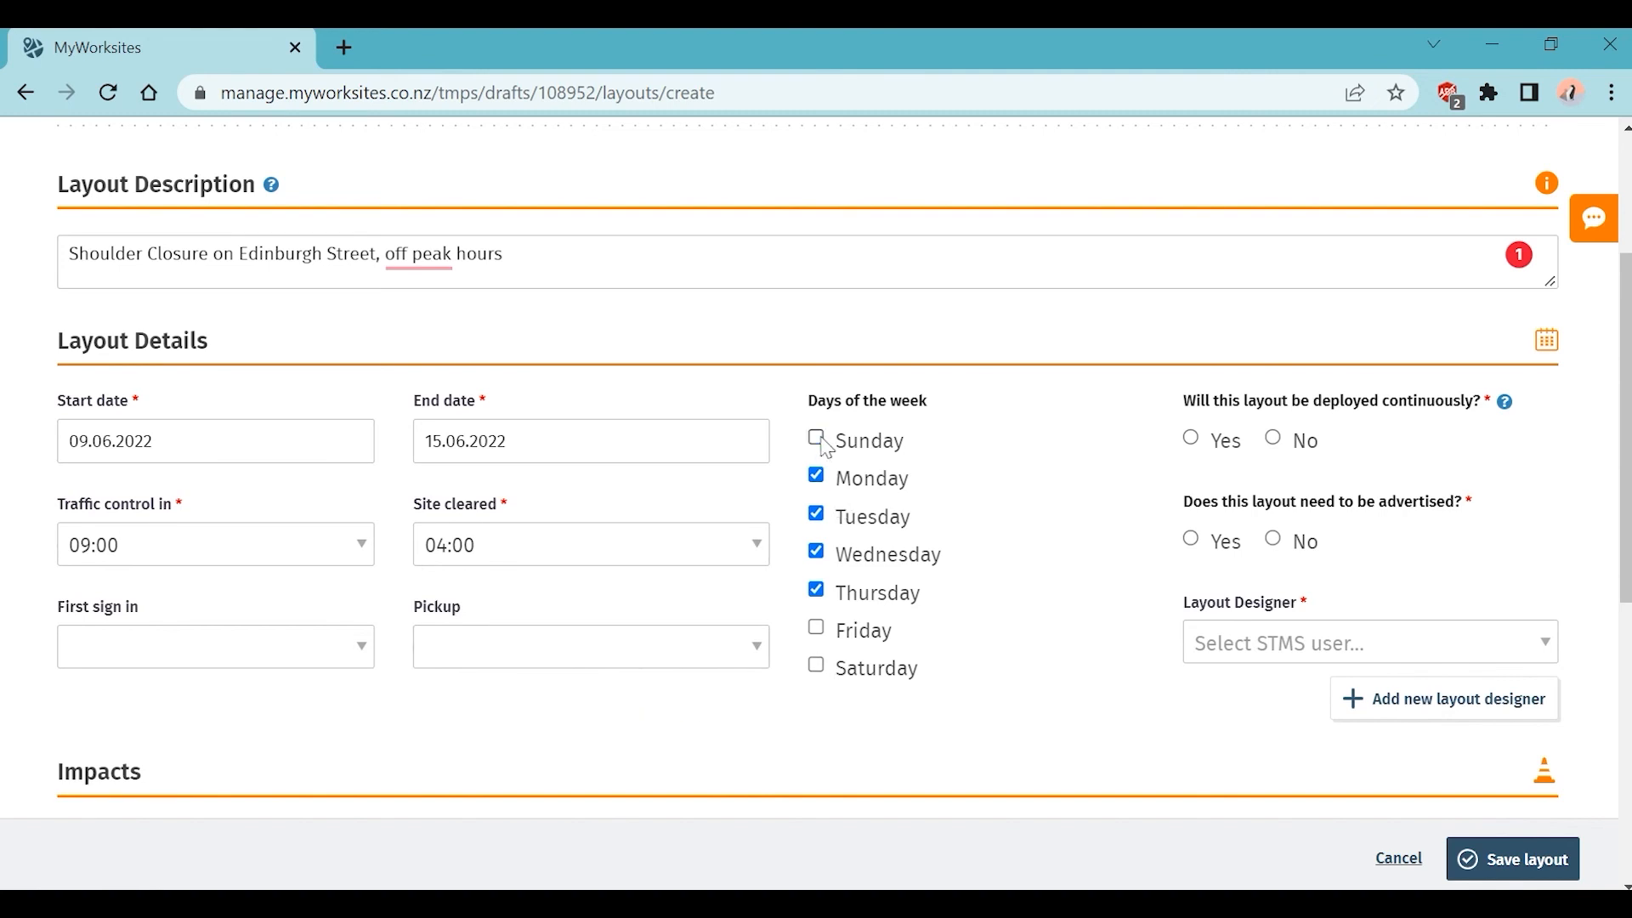
left_click(816, 629)
left_click(819, 552)
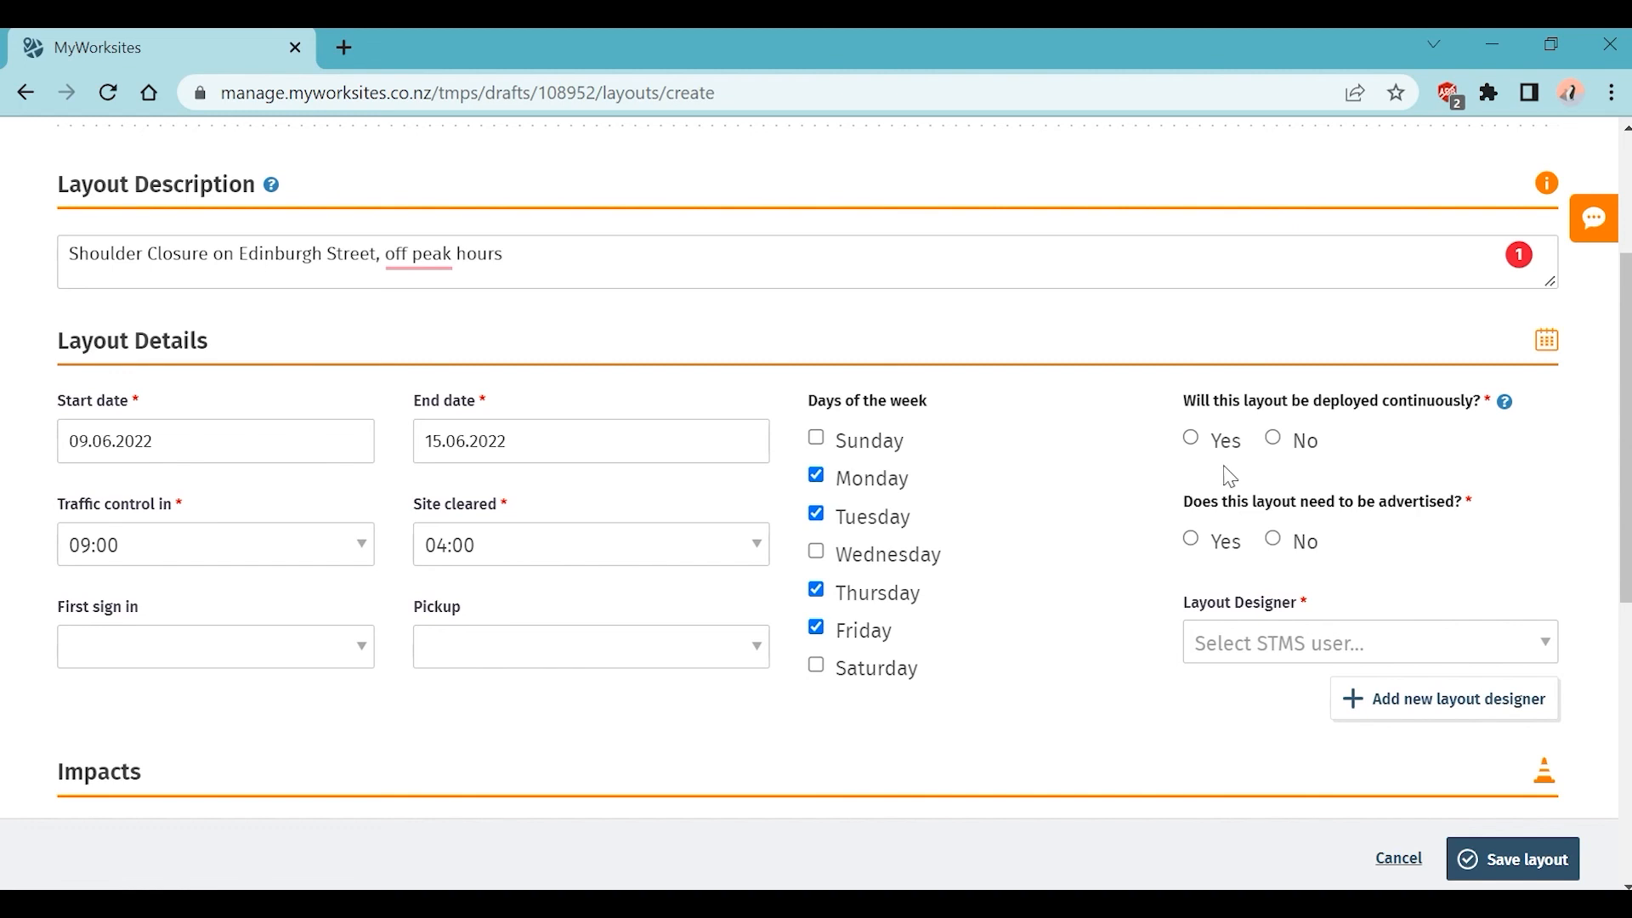
Step: Answer No to both 'deployed continuously' and 'need to be advertised' for the layout
left_click(1283, 445)
left_click(1274, 540)
Step: Cancel the new contact form and pick the matching existing STMS user as Layout Designer via search
left_click(1379, 701)
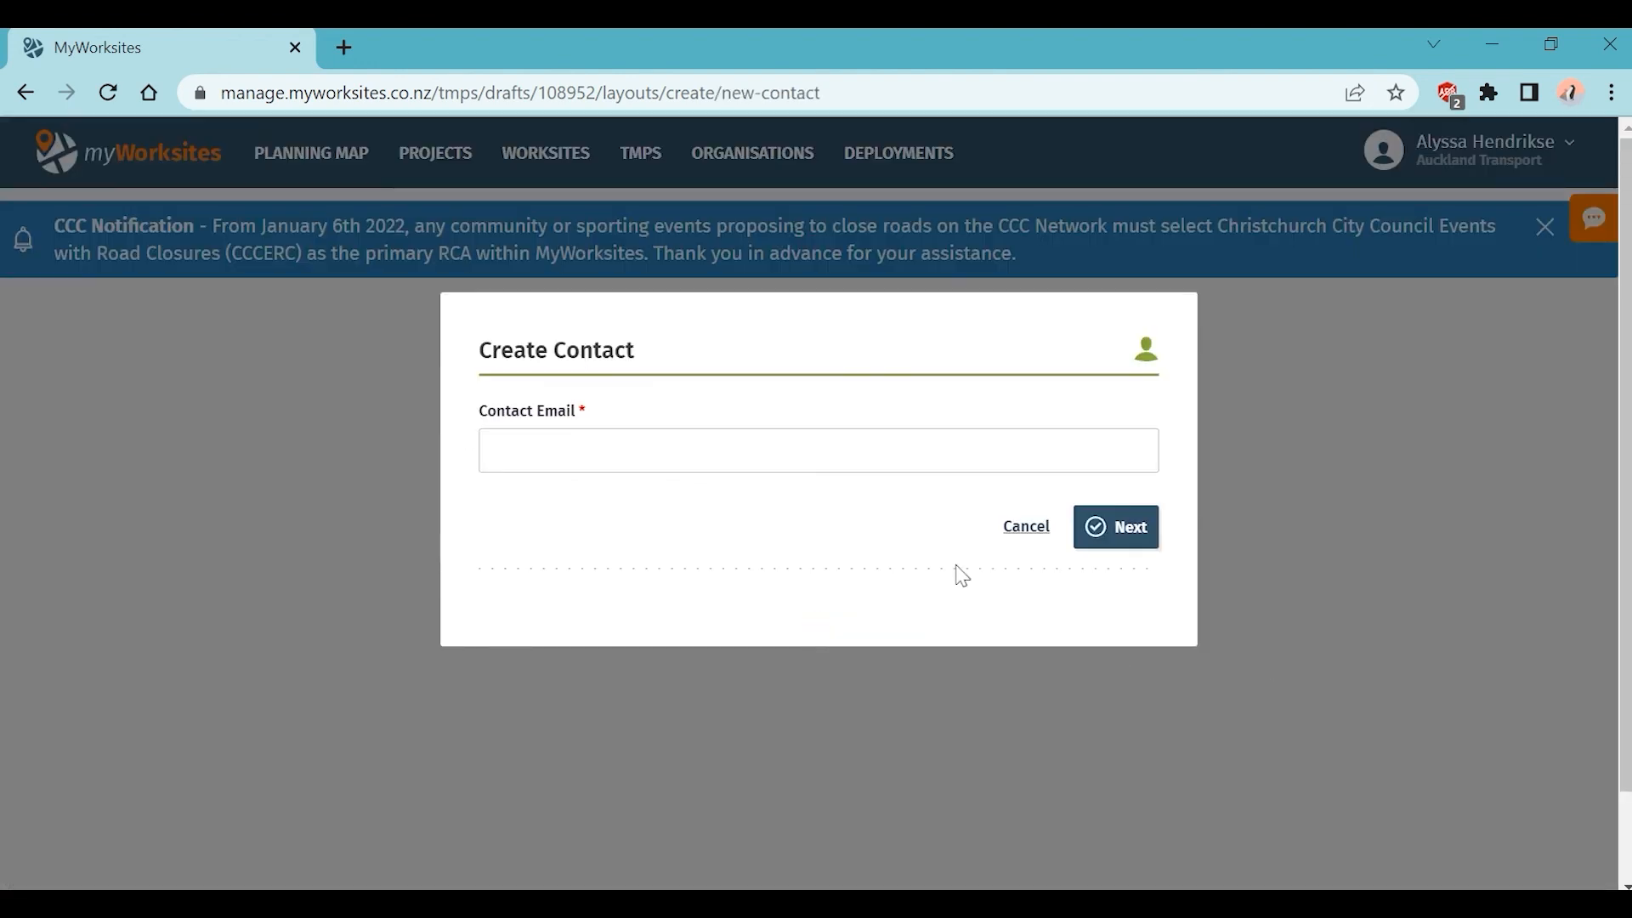
left_click(1015, 533)
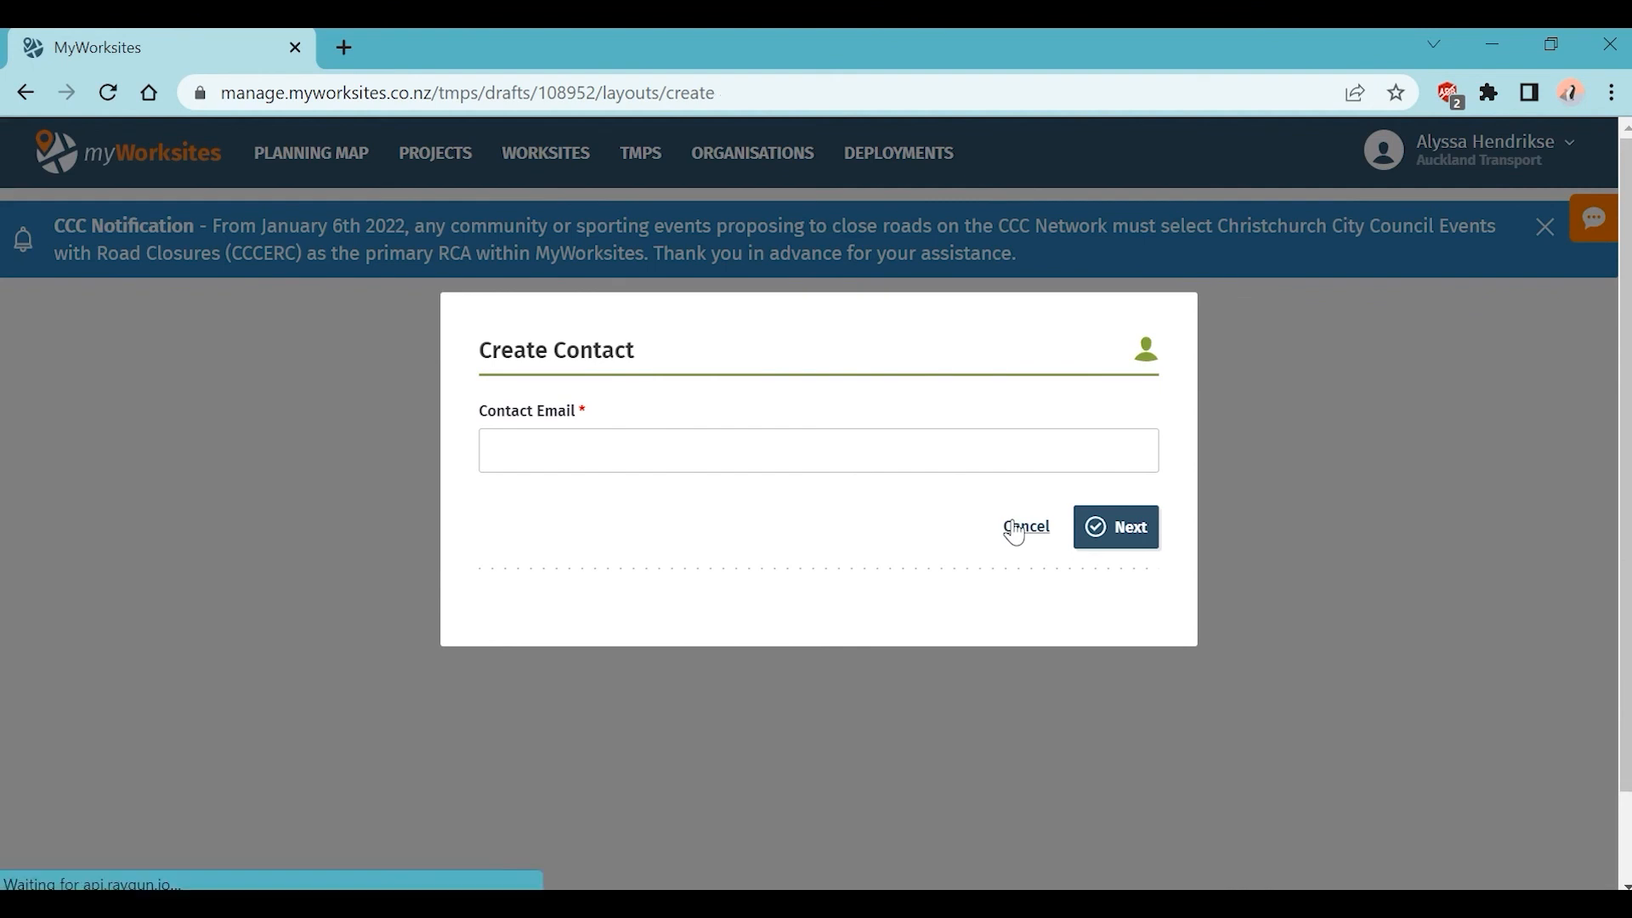
scroll(1366, 646, "down", 2)
scroll(1366, 646, "down", 2)
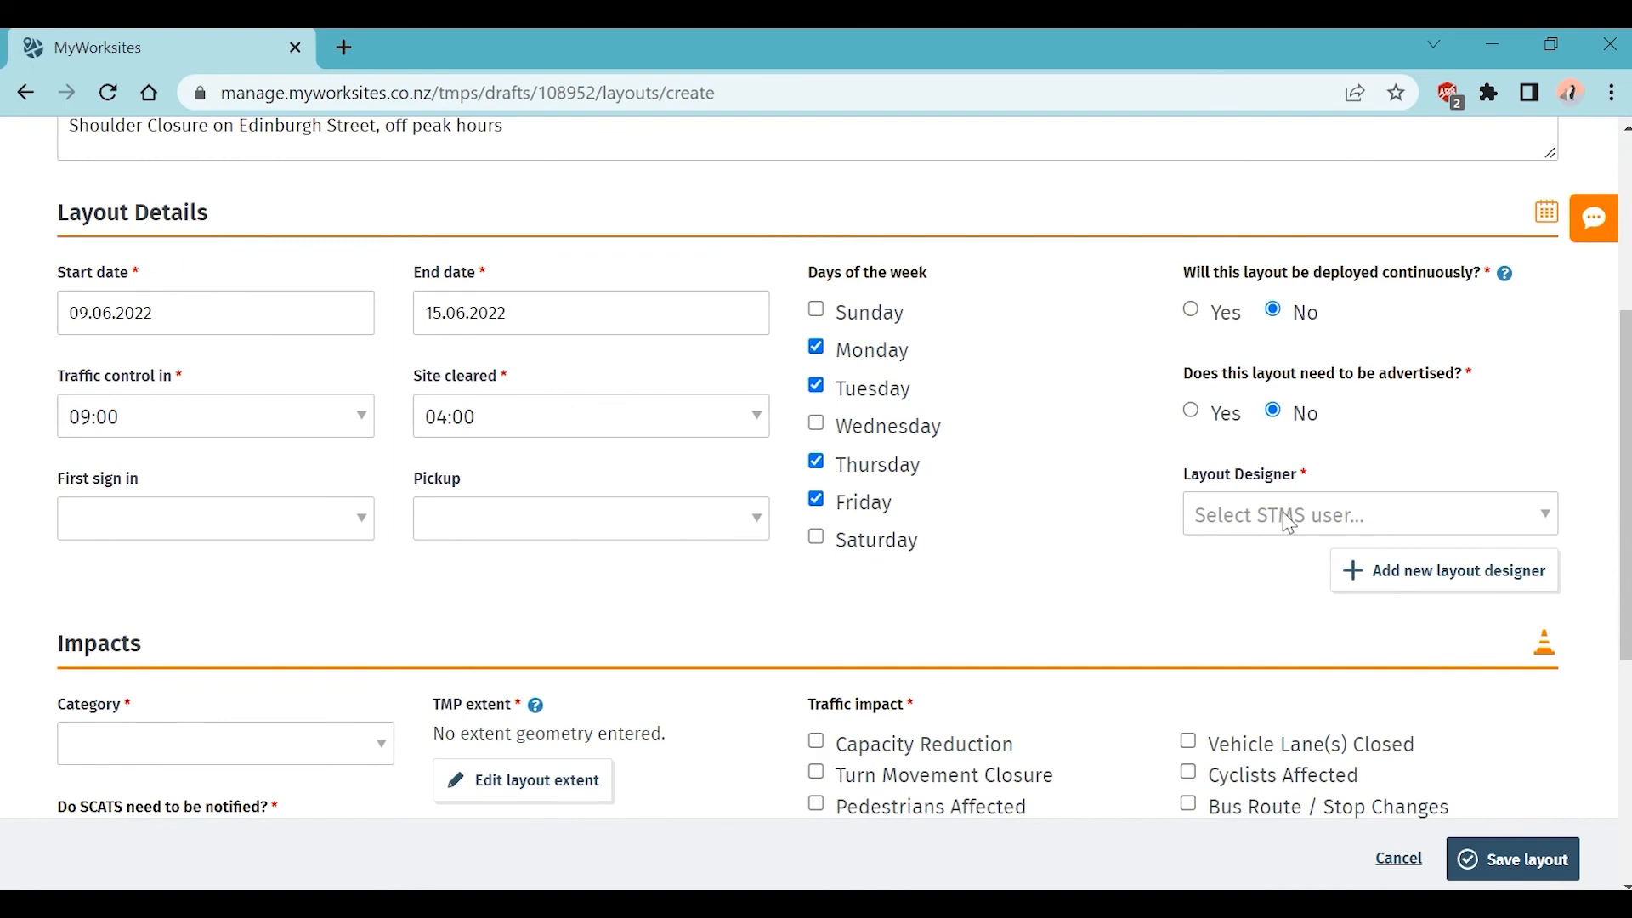
left_click(1289, 520)
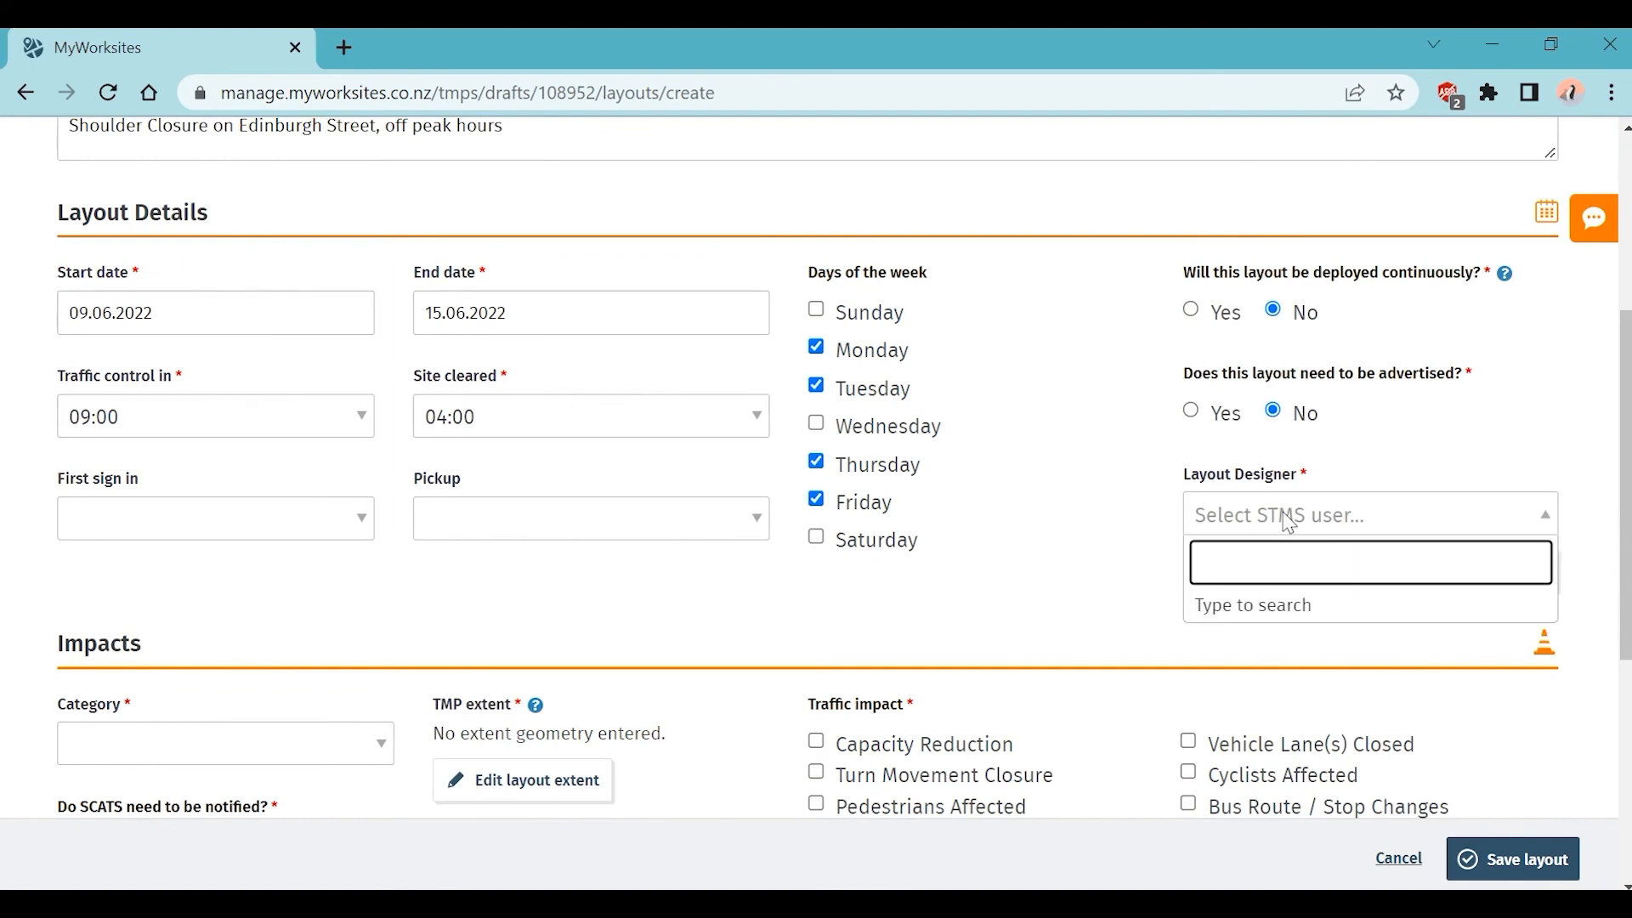
type("dani")
type("el")
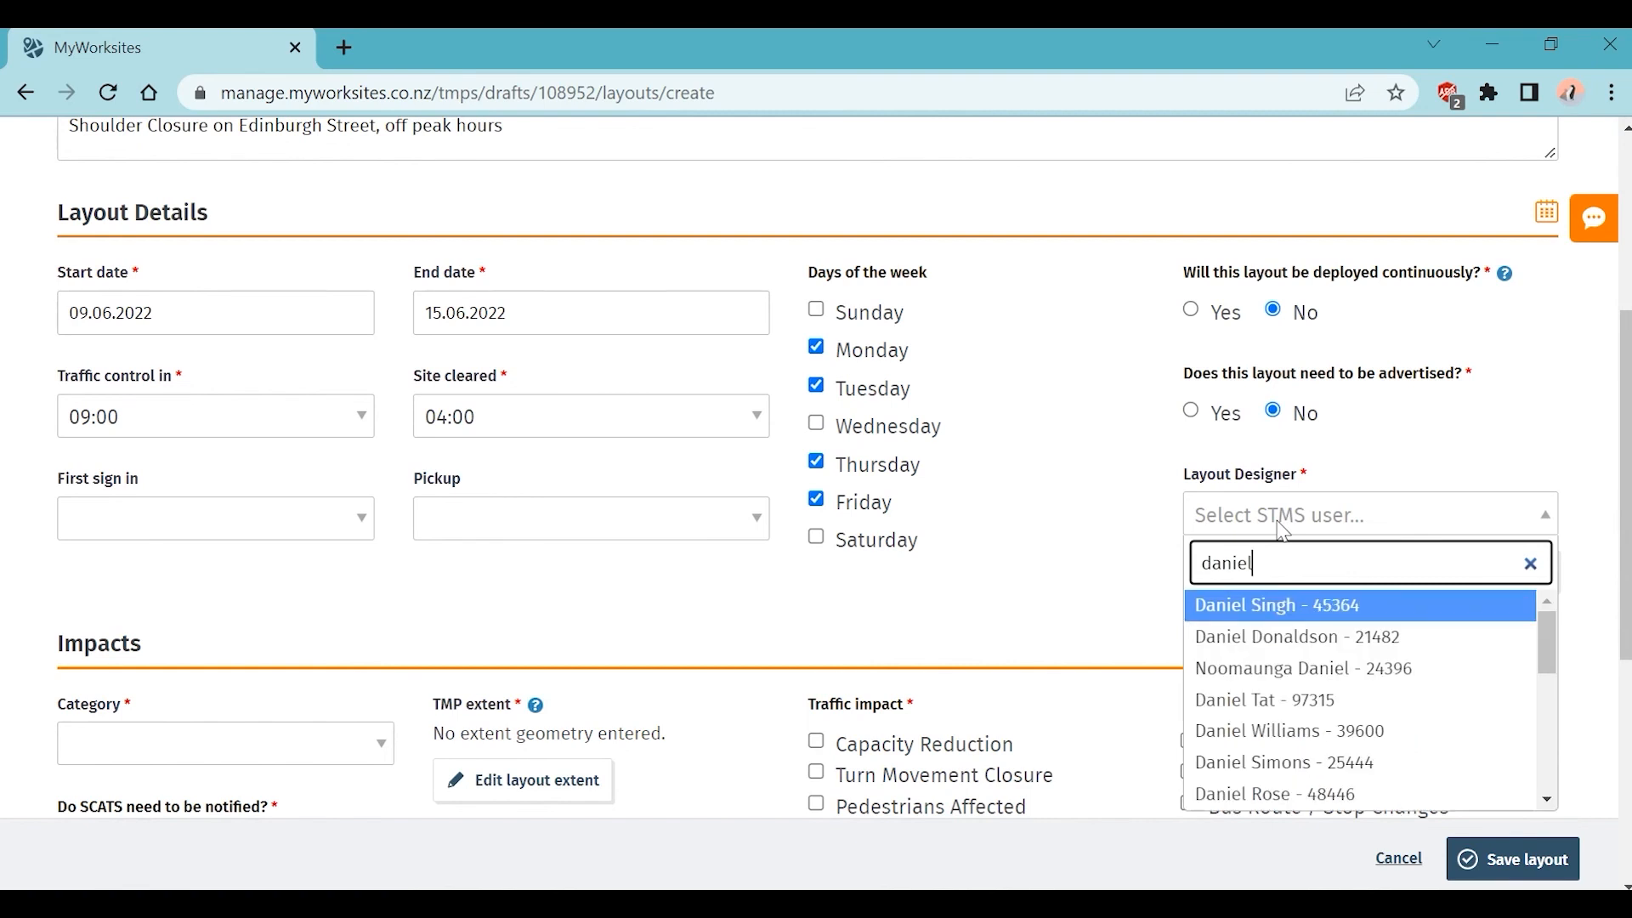
left_click(1313, 762)
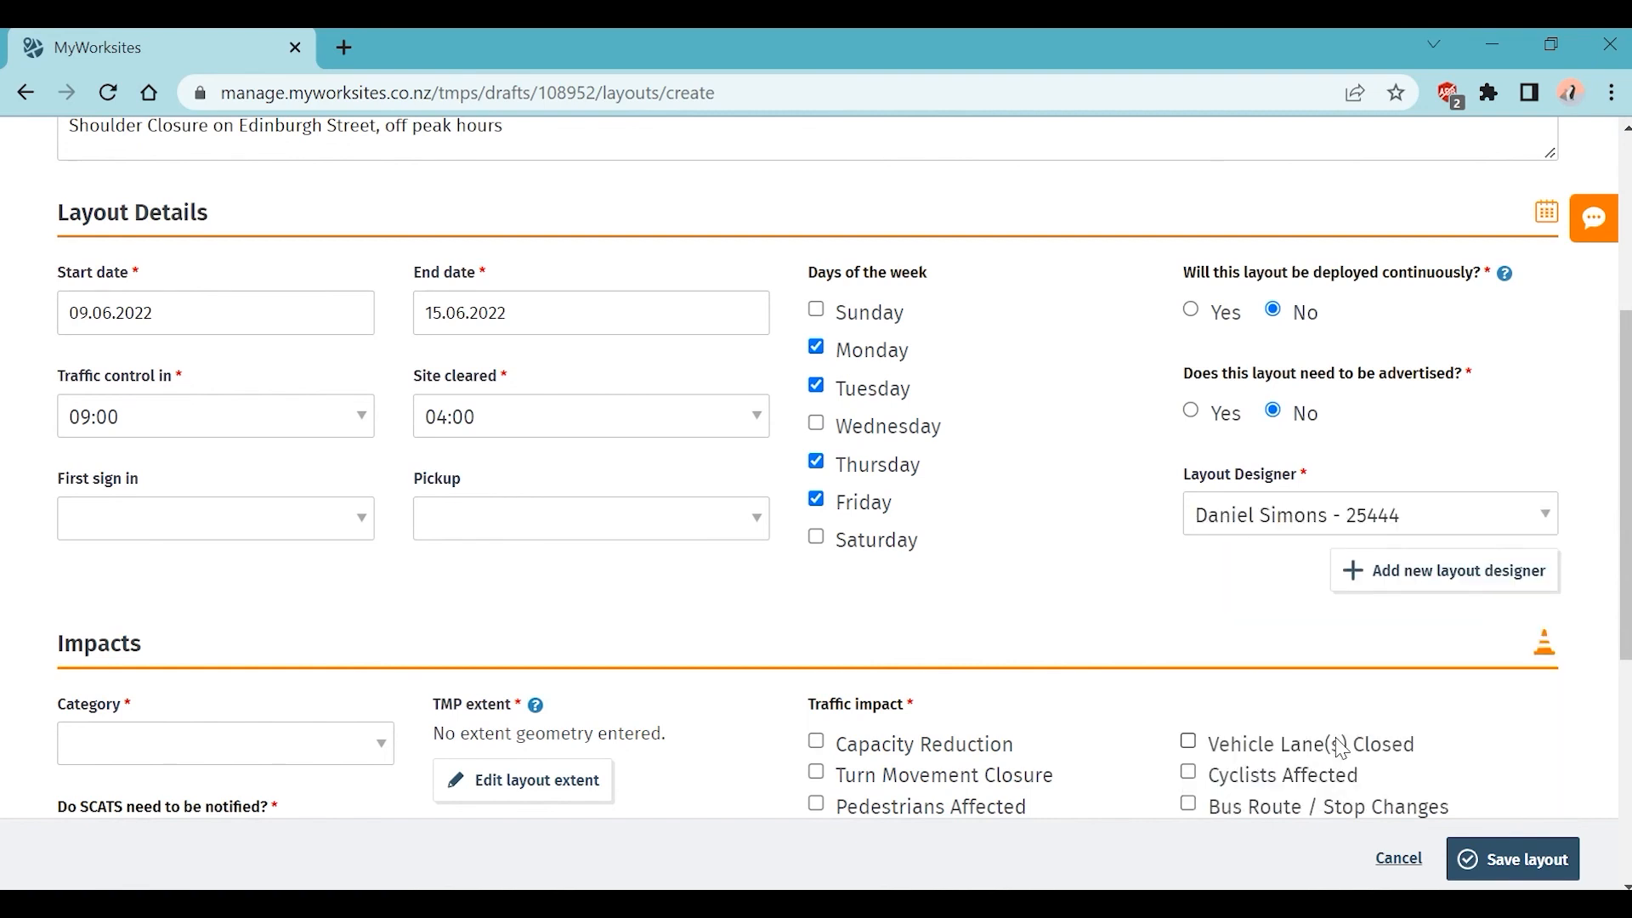
Step: Choose Lane closure from the Impacts Category list
scroll(1284, 629, "down", 5)
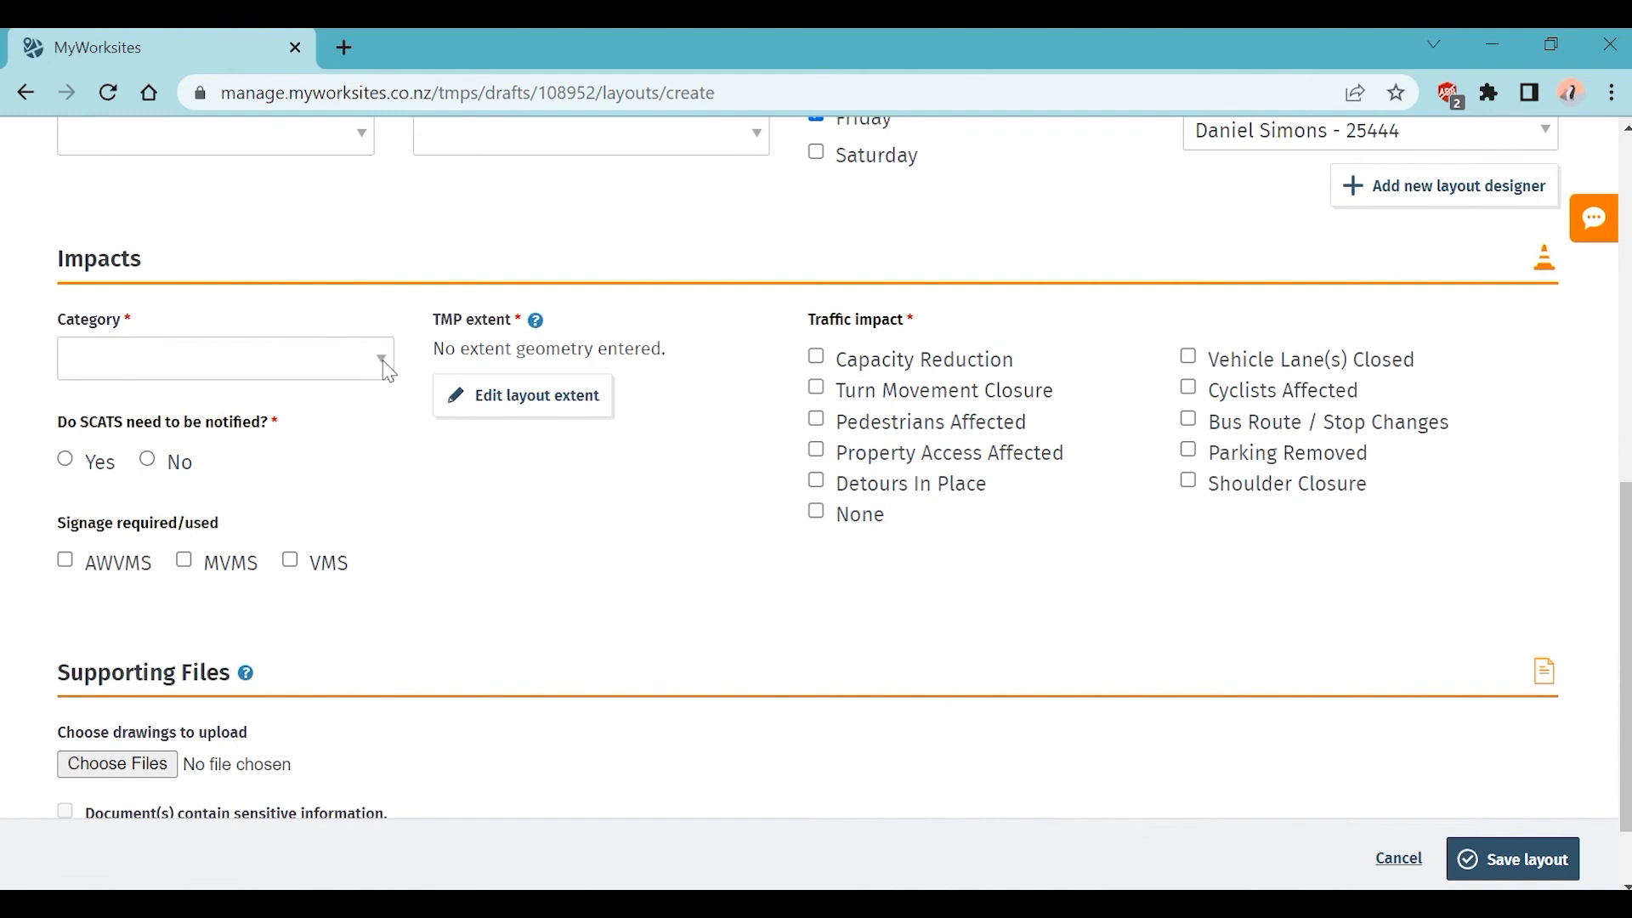
left_click(383, 361)
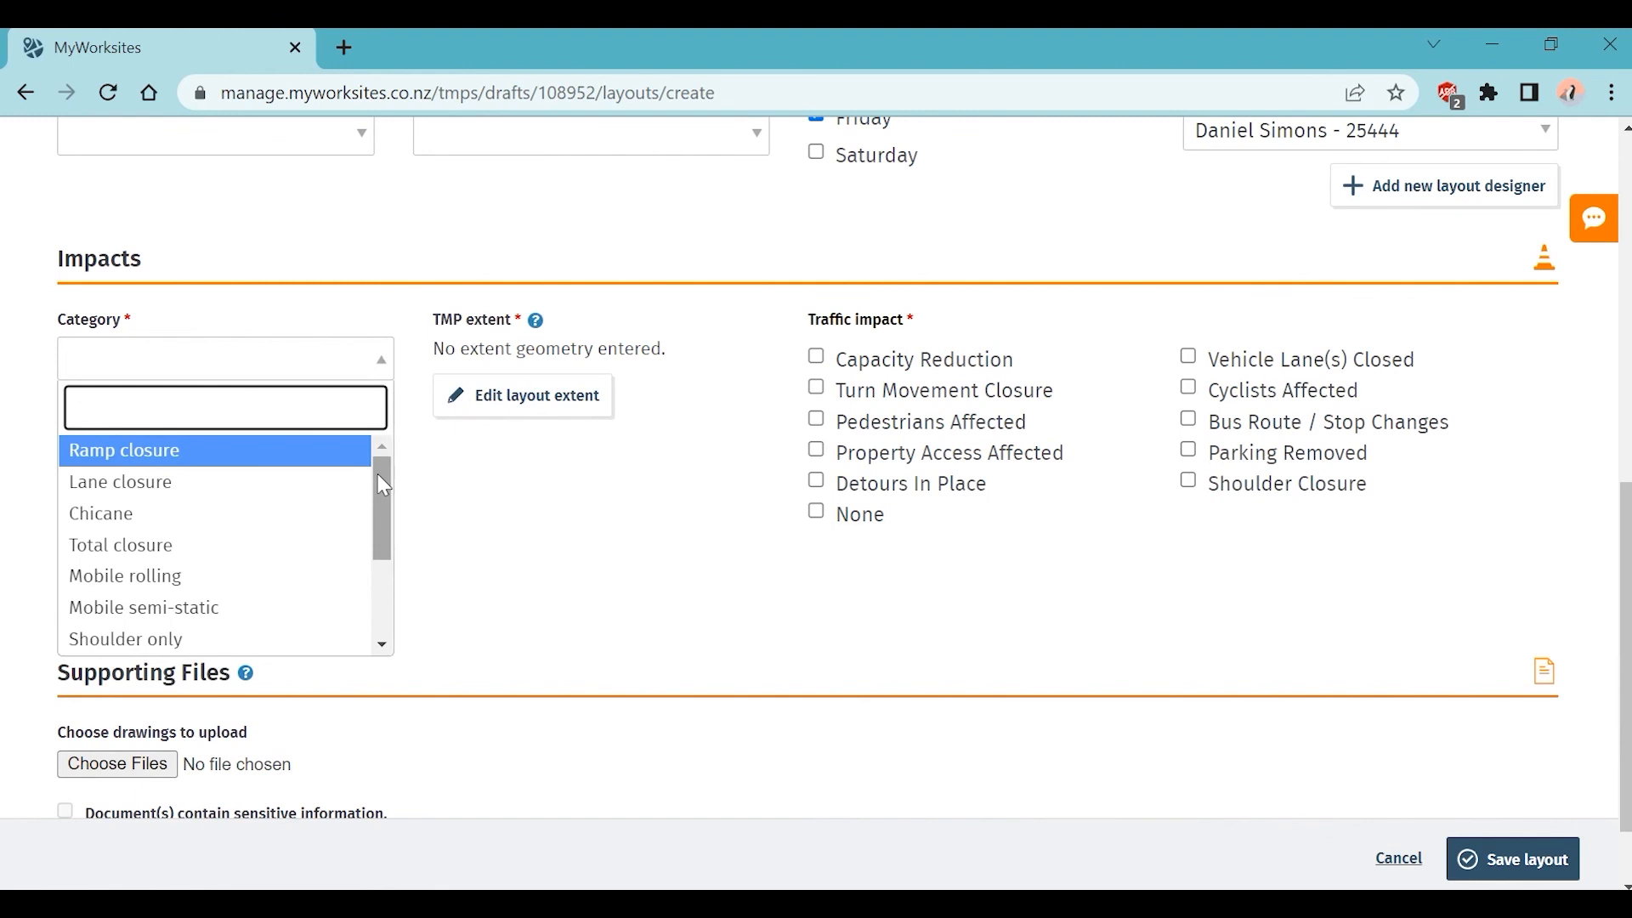
left_click_drag(378, 474, 385, 582)
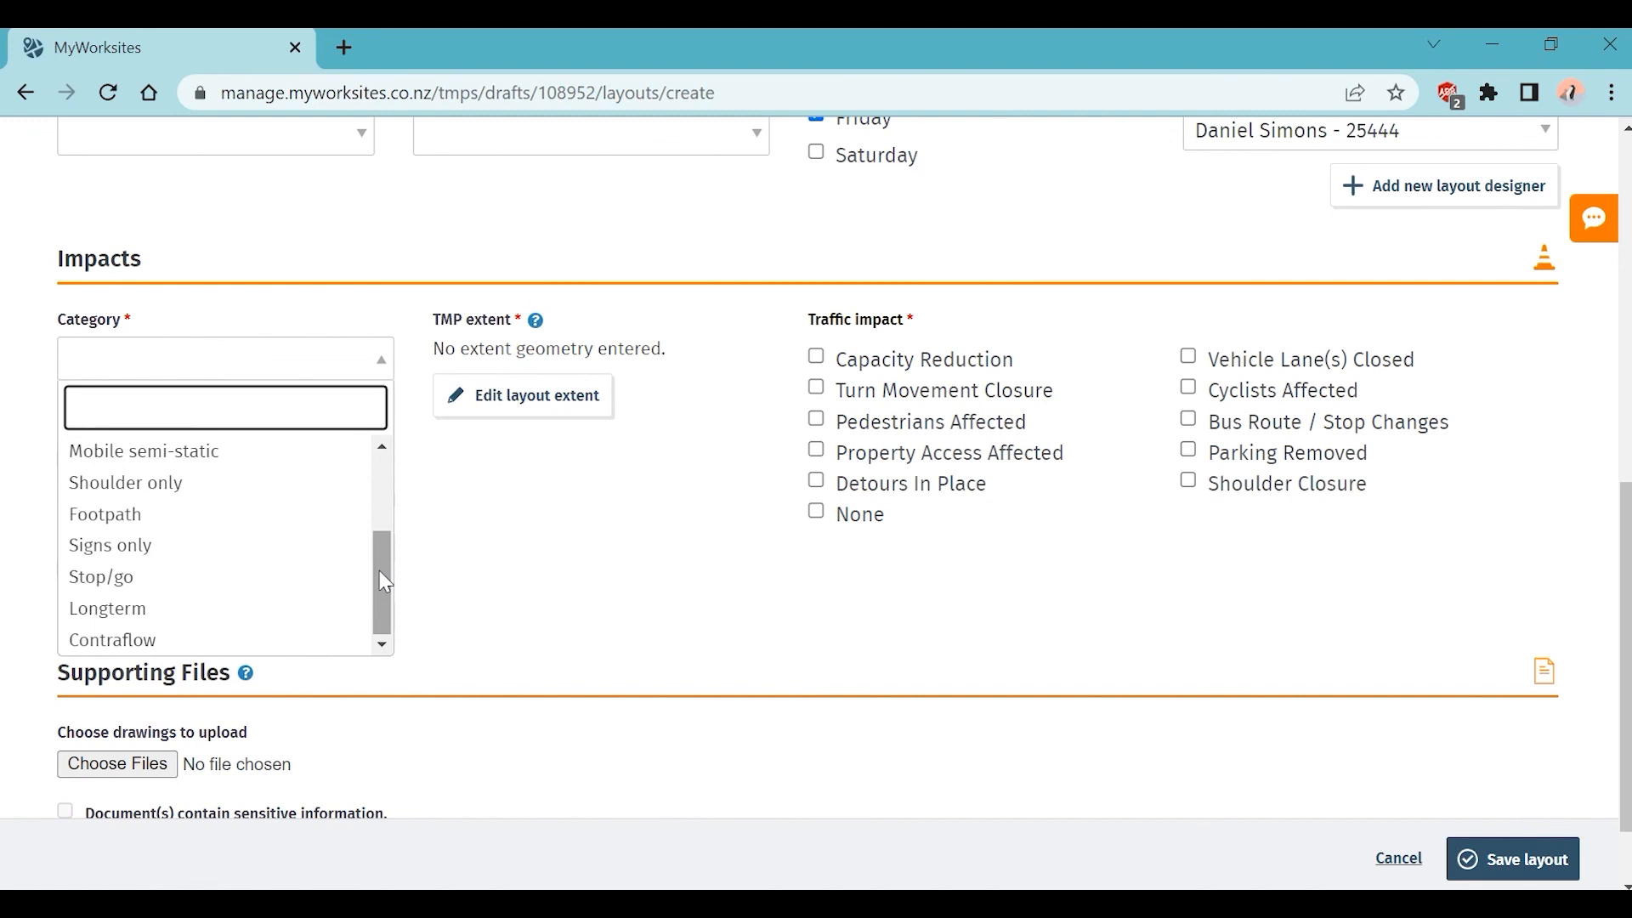
left_click_drag(379, 576, 395, 466)
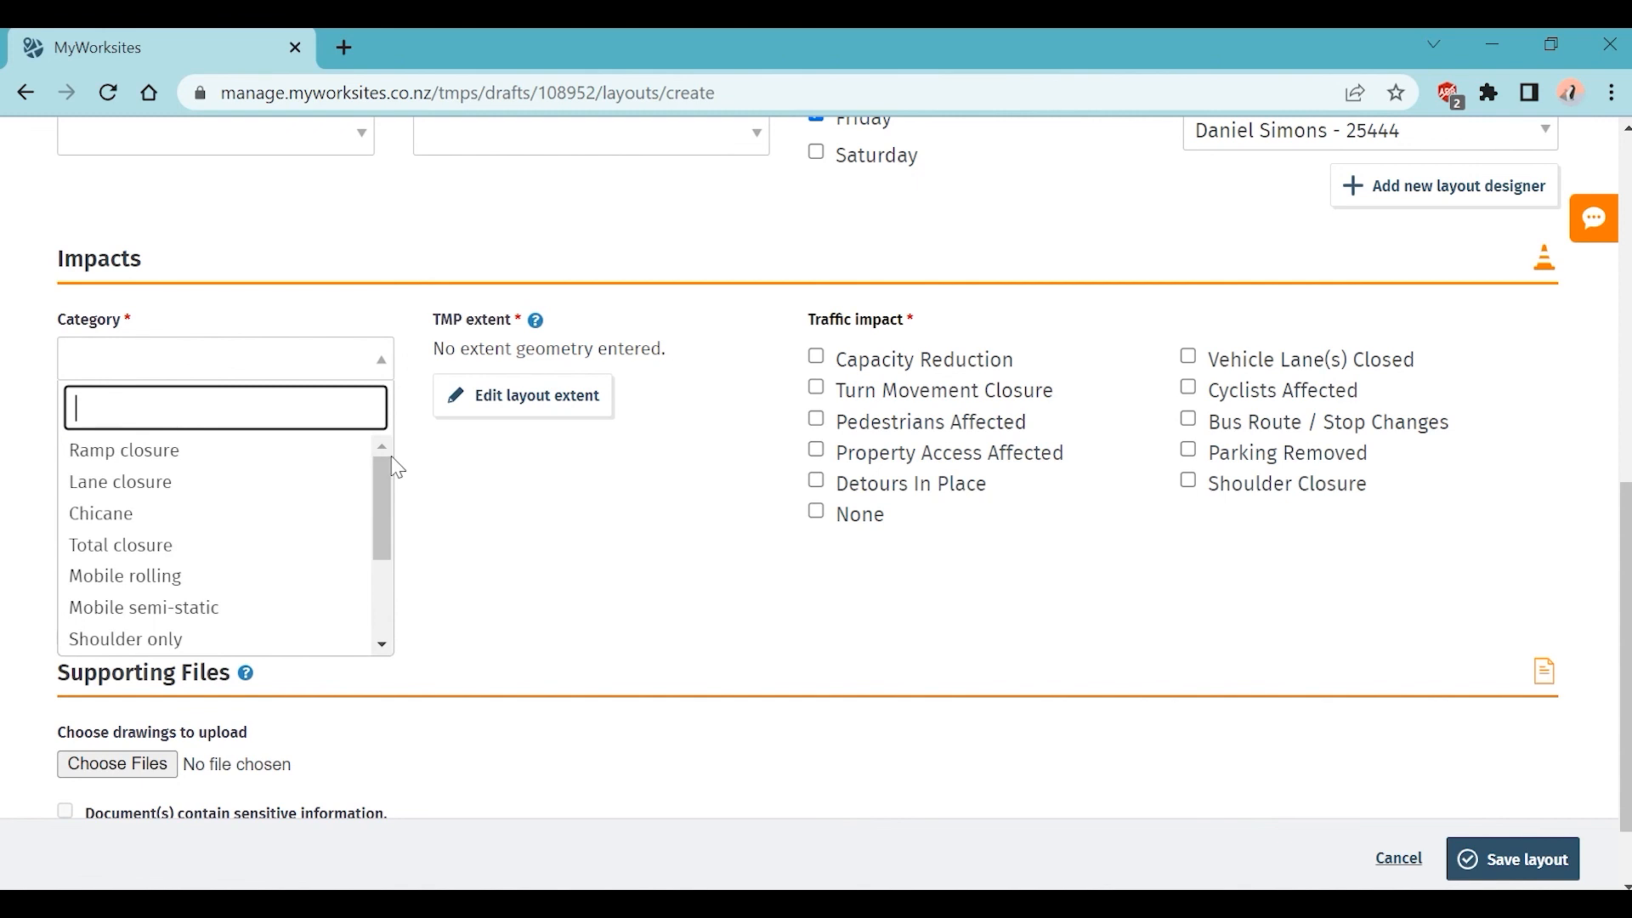
left_click(247, 490)
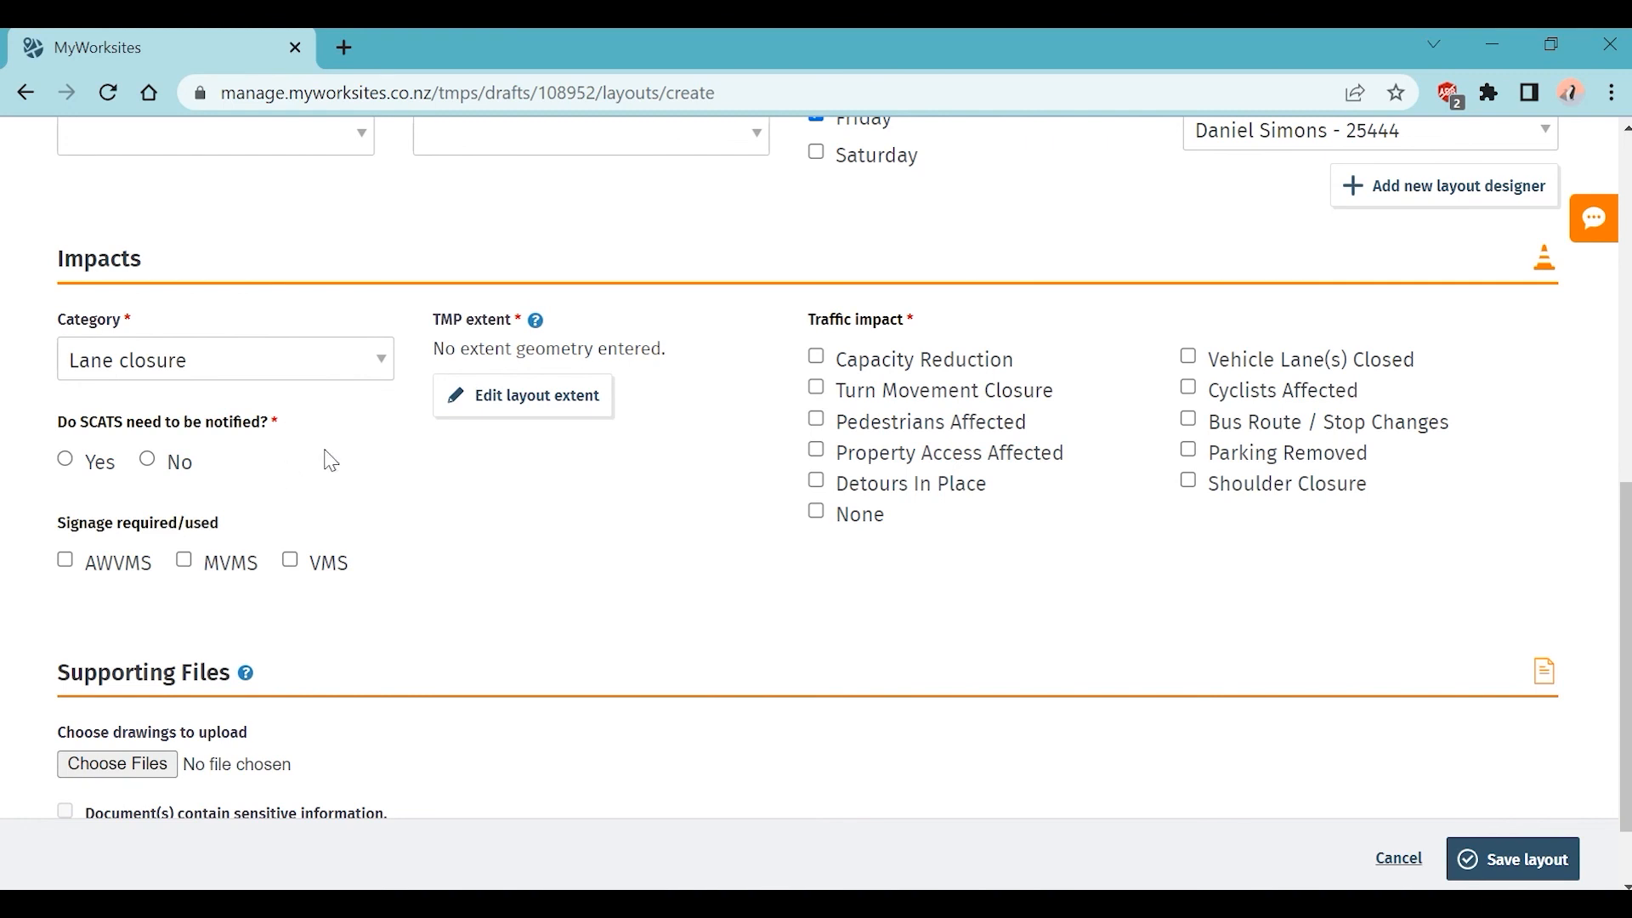
Step: Change the impact category to Shoulder only and tick Pedestrians Affected
left_click(383, 362)
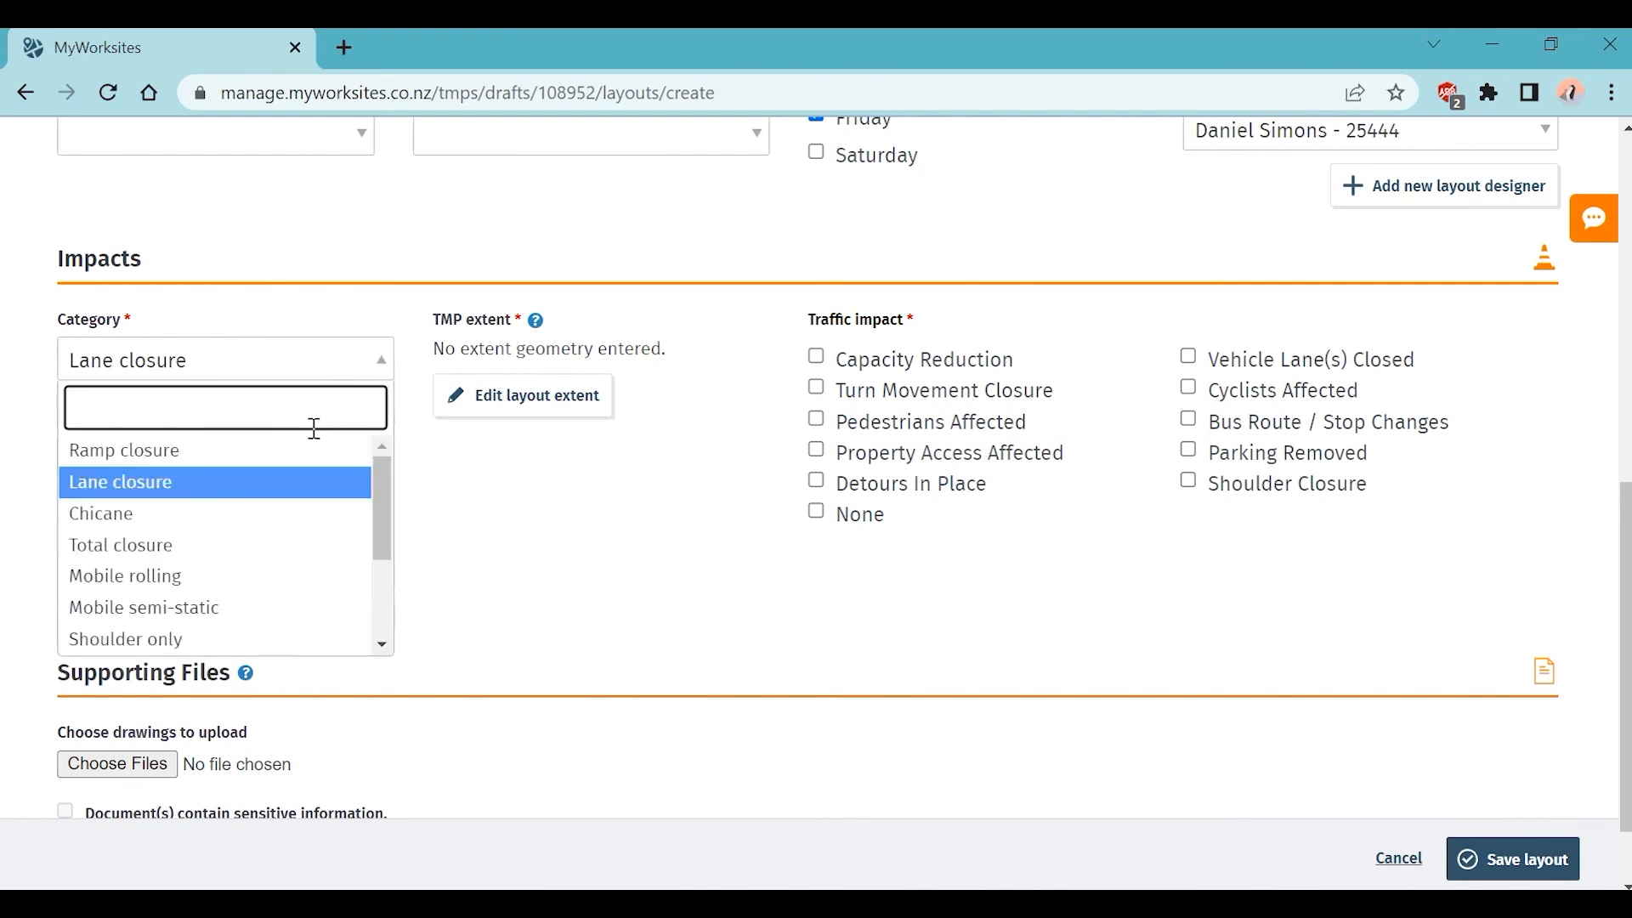
left_click(213, 648)
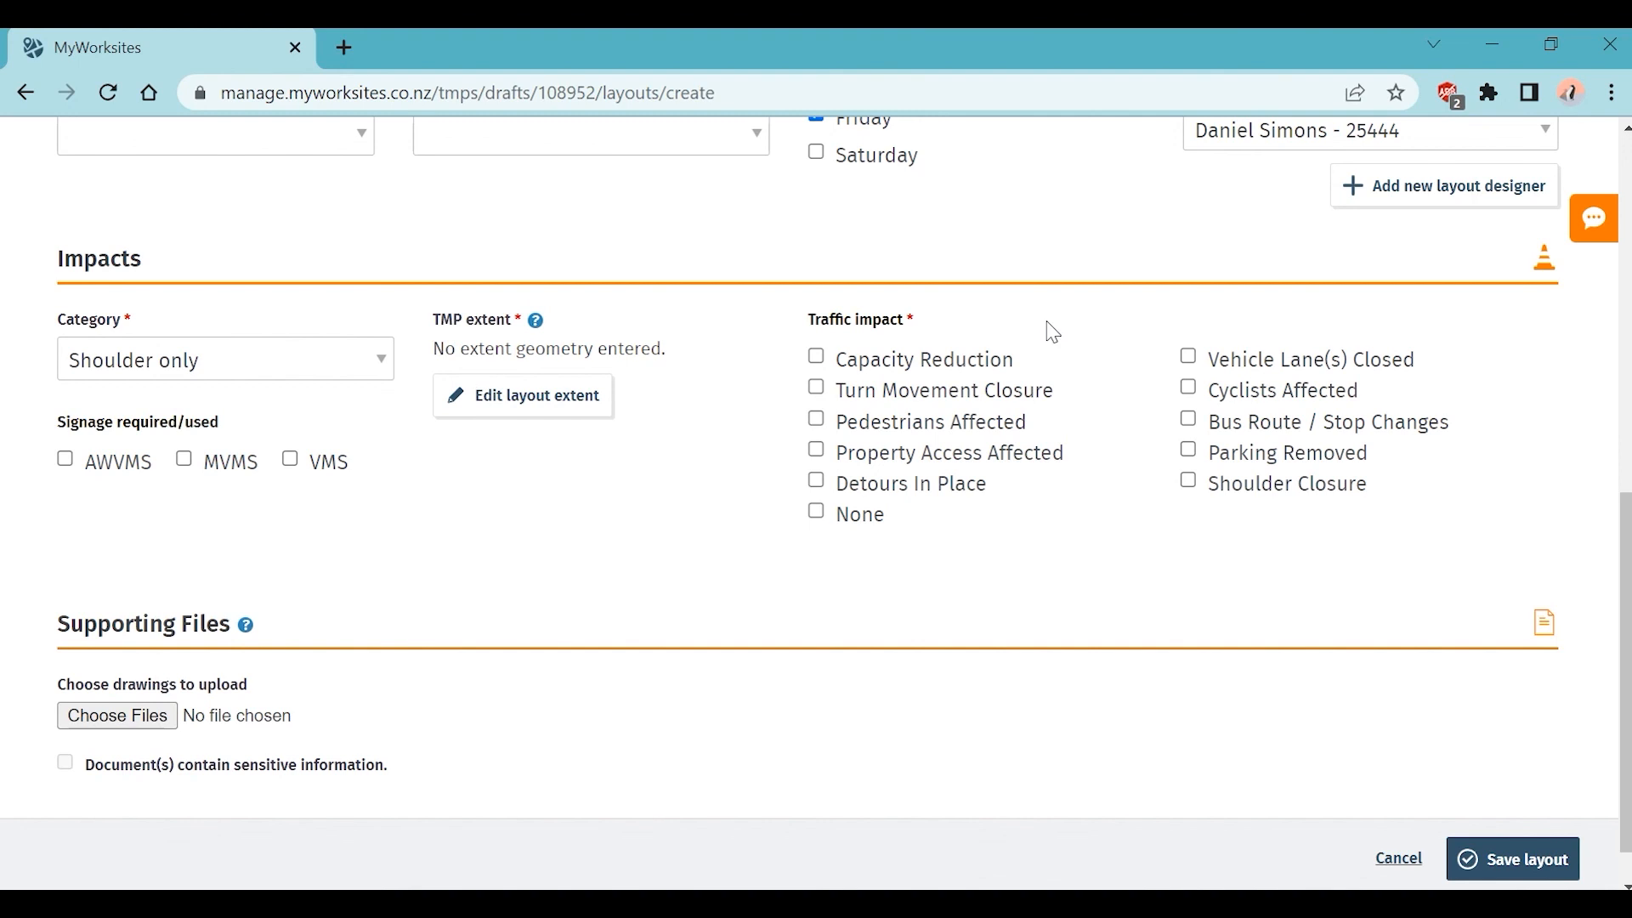
left_click(972, 426)
Step: Tick Shoulder Closure under Traffic impact, then begin attaching supporting drawings
left_click(1236, 489)
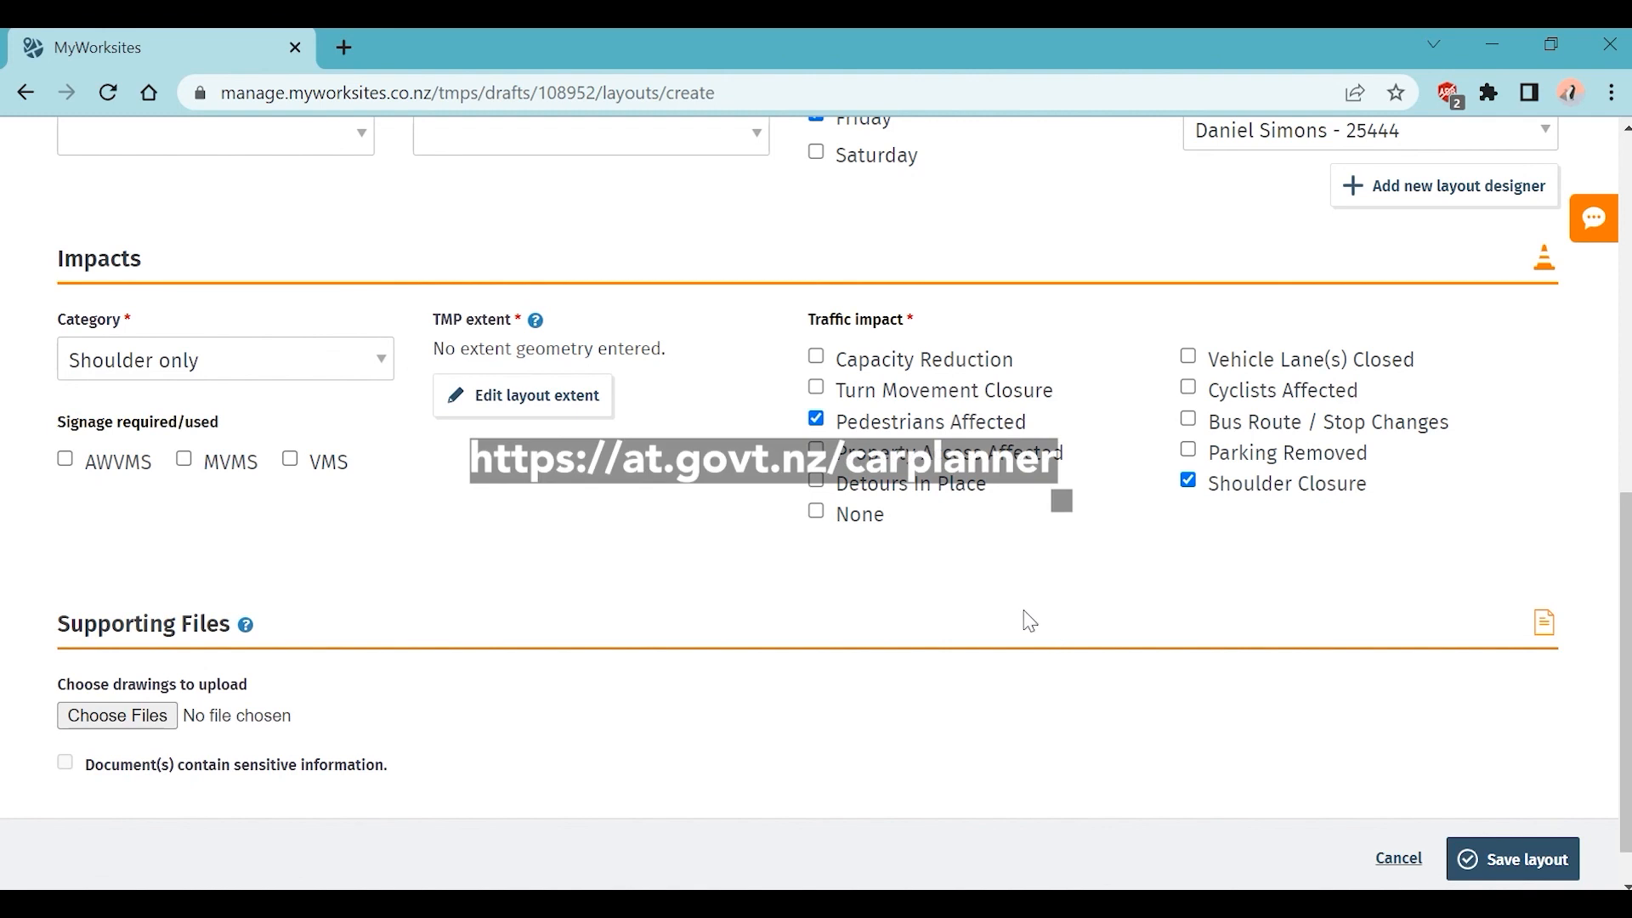
left_click(117, 716)
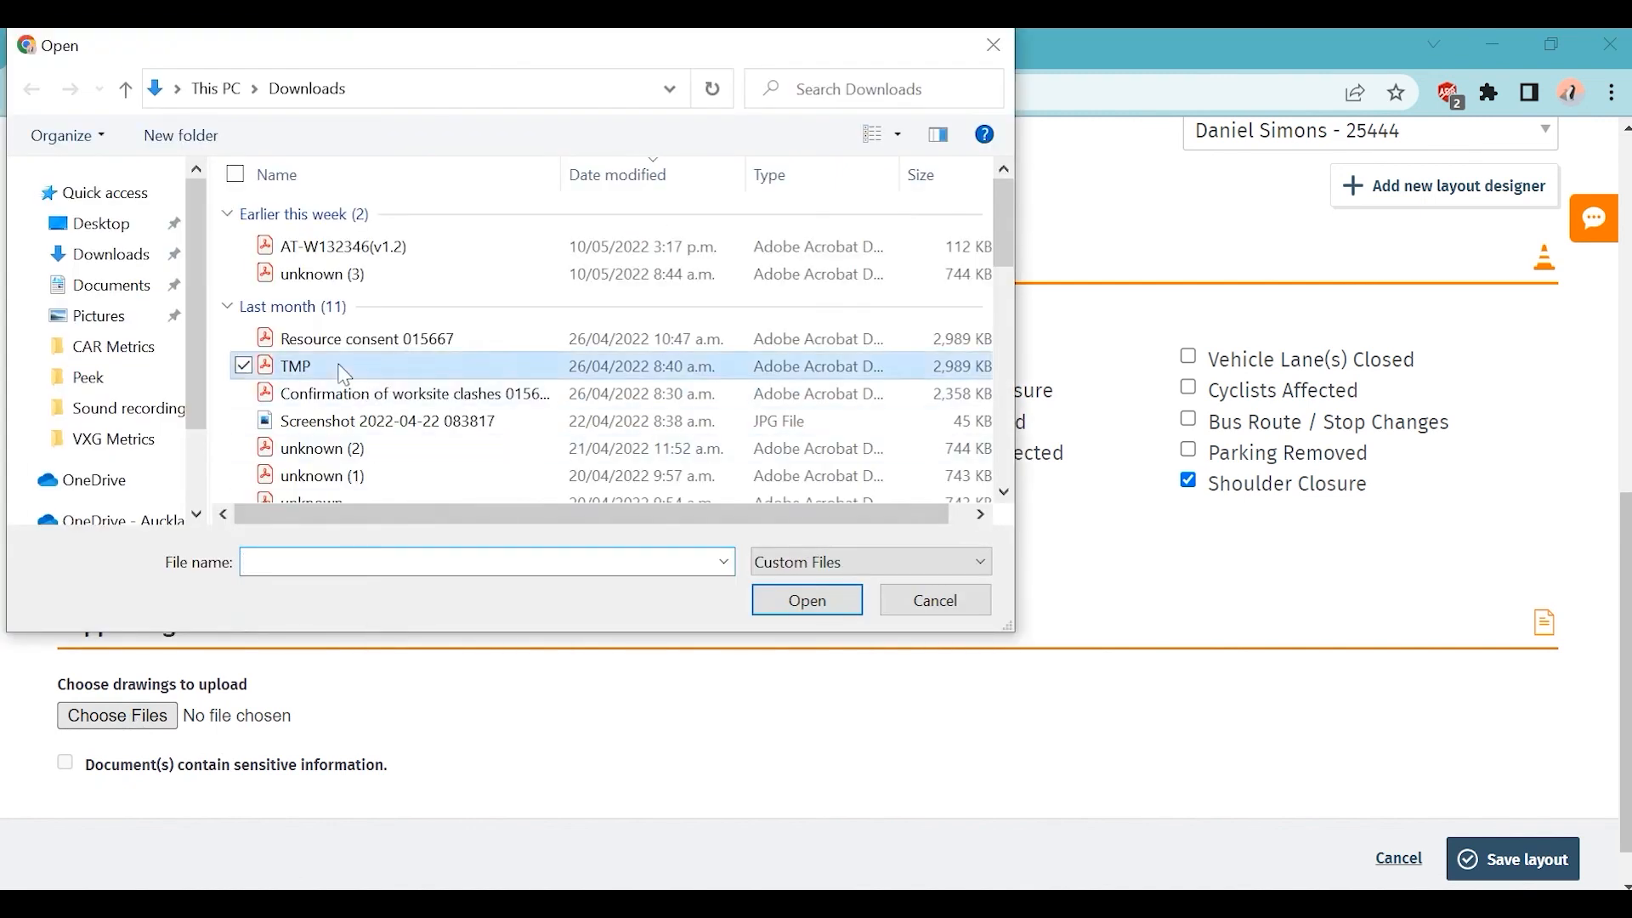
Step: Attach TMP.pdf from the Downloads folder as the layout's drawing
double_click(338, 367)
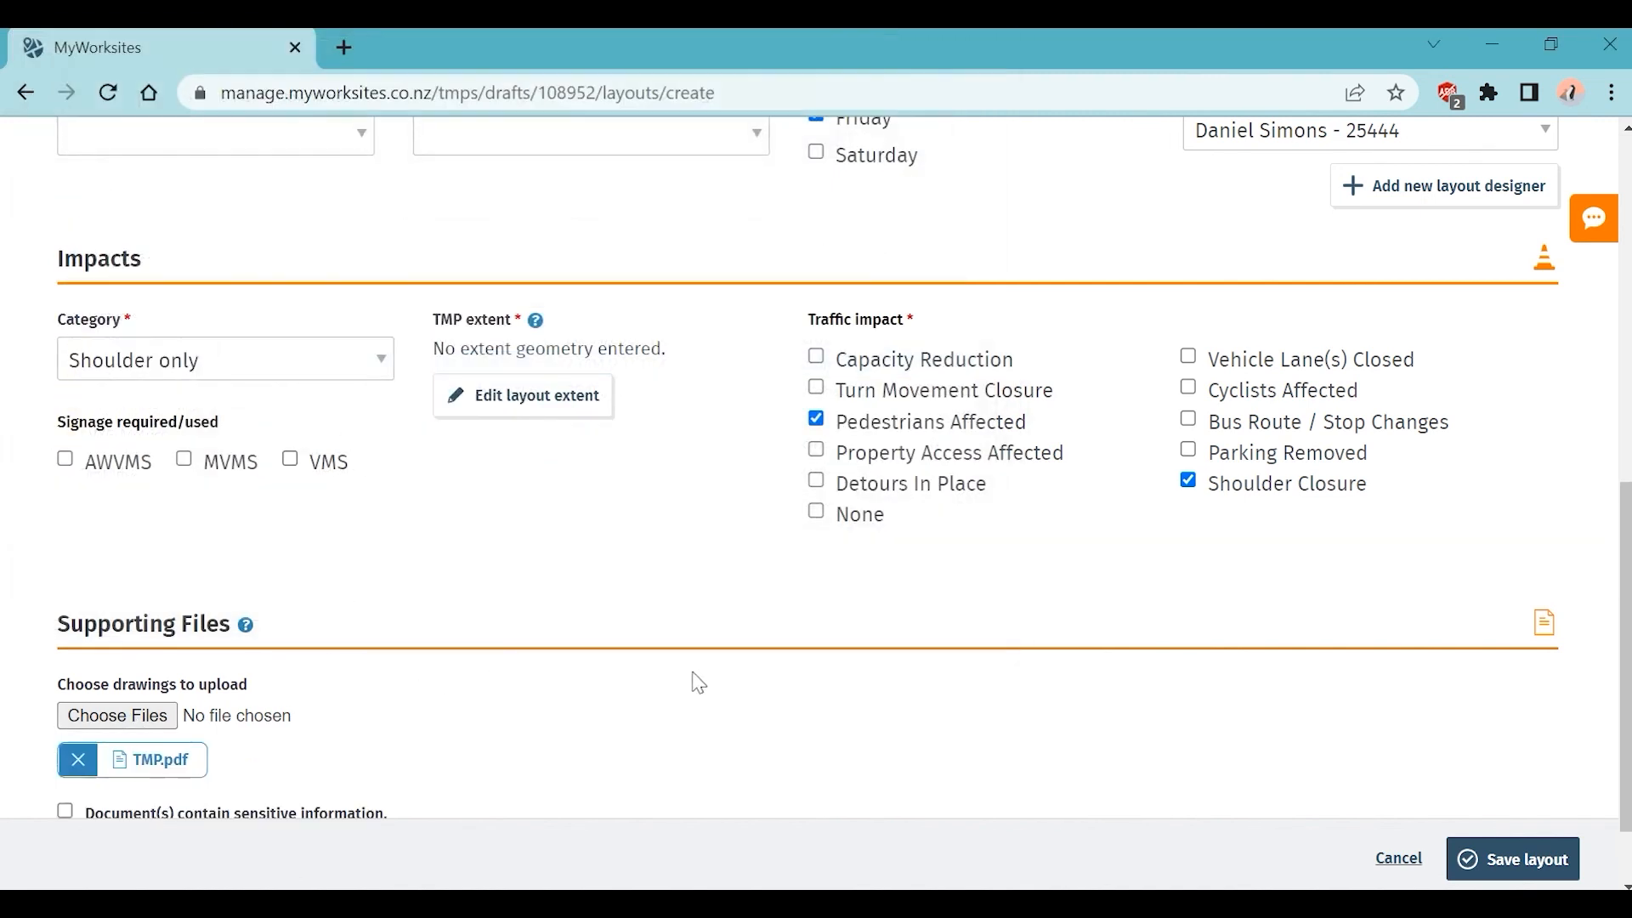
scroll(698, 682, "down", 1)
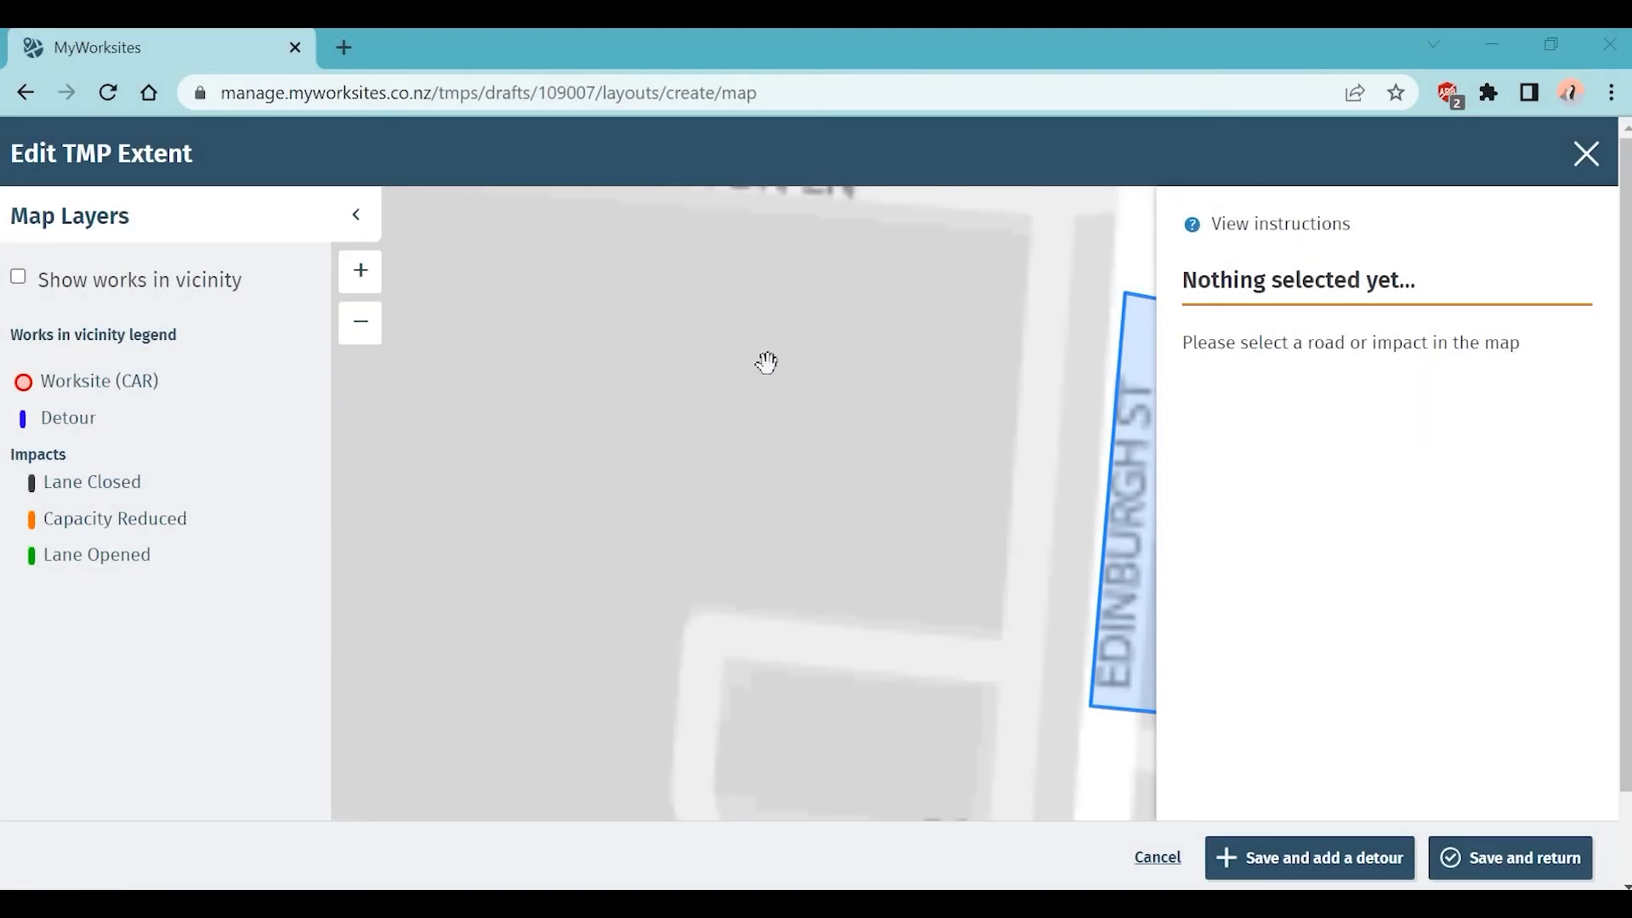
Step: Show nearby works on the map and pan around the surrounding area to check them
left_click_drag(951, 423, 655, 404)
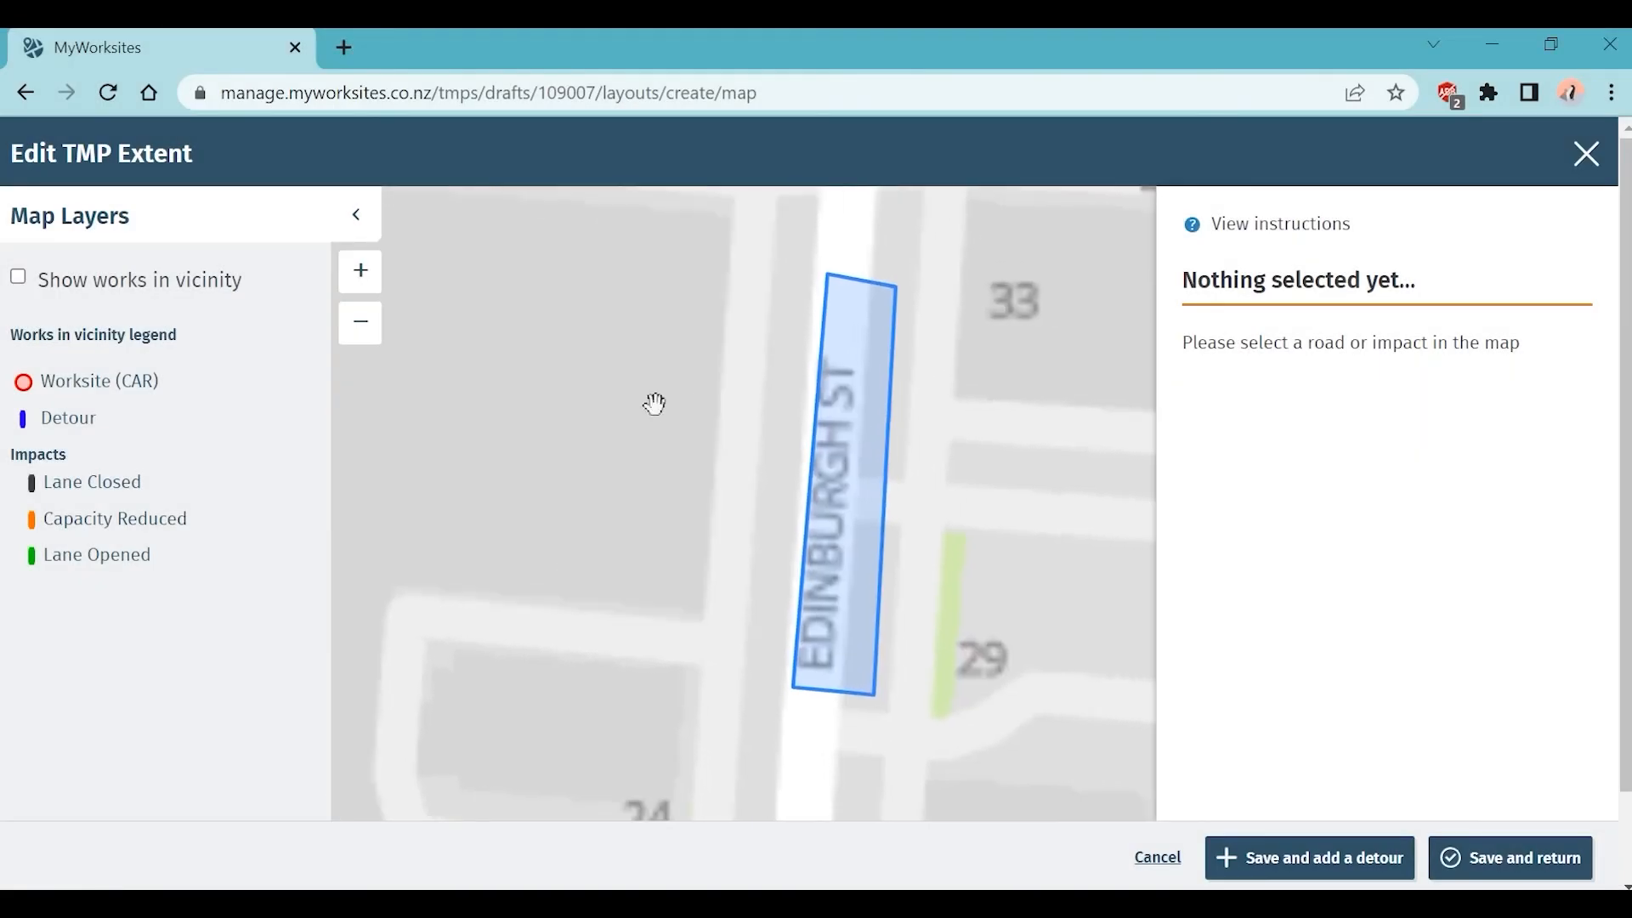
left_click(365, 340)
left_click(365, 340)
left_click(366, 340)
left_click_drag(827, 447, 684, 444)
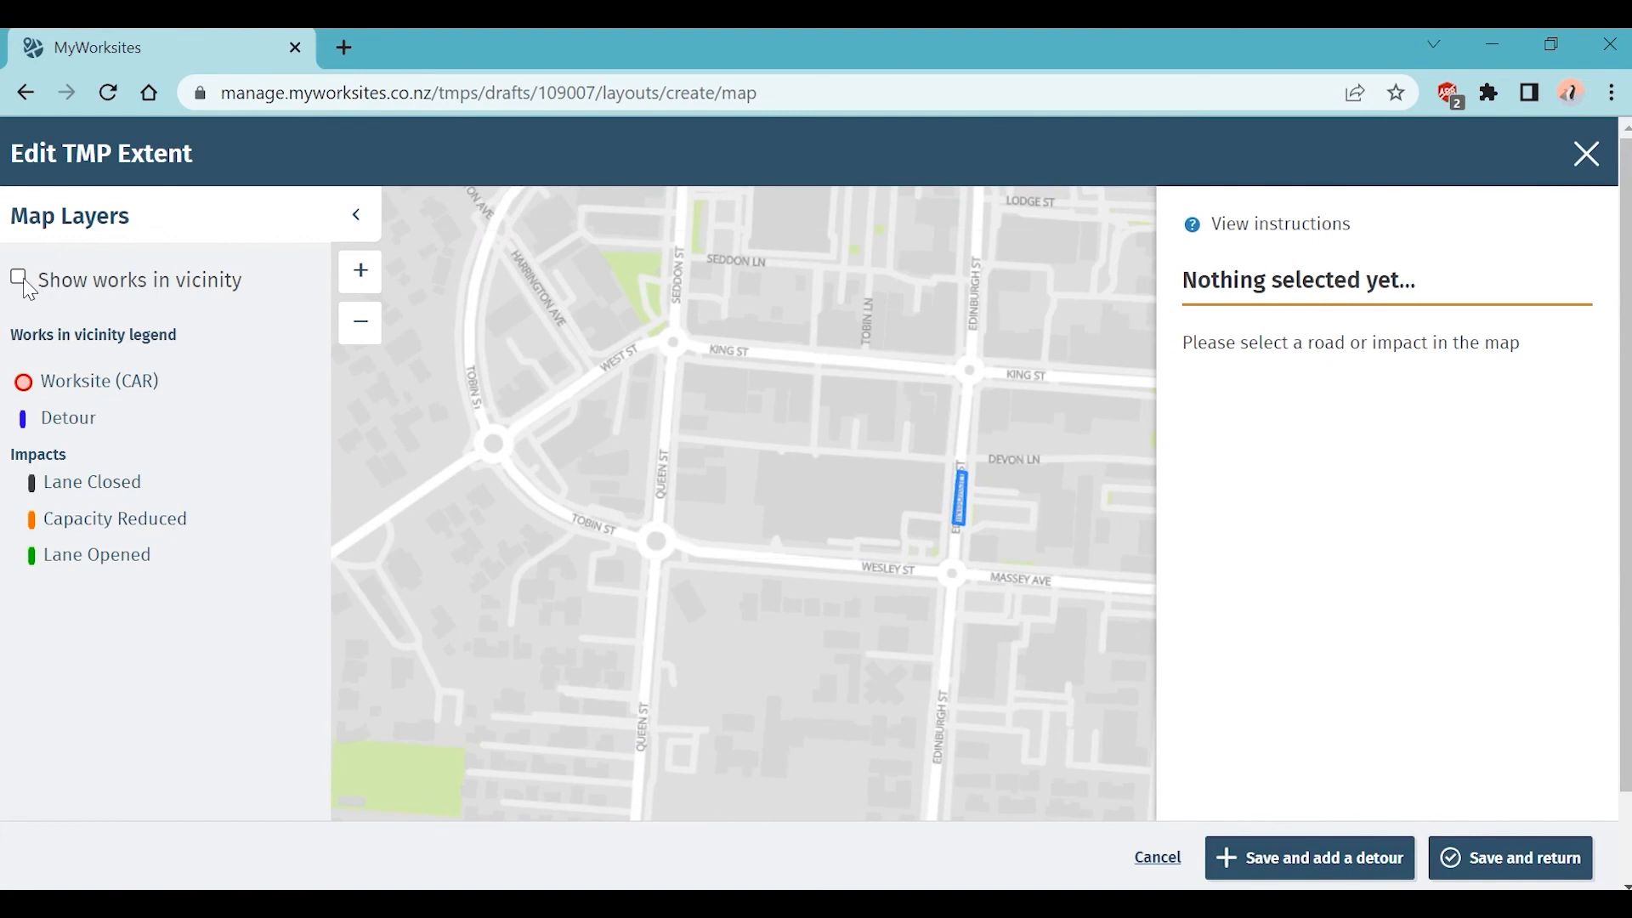
left_click(18, 278)
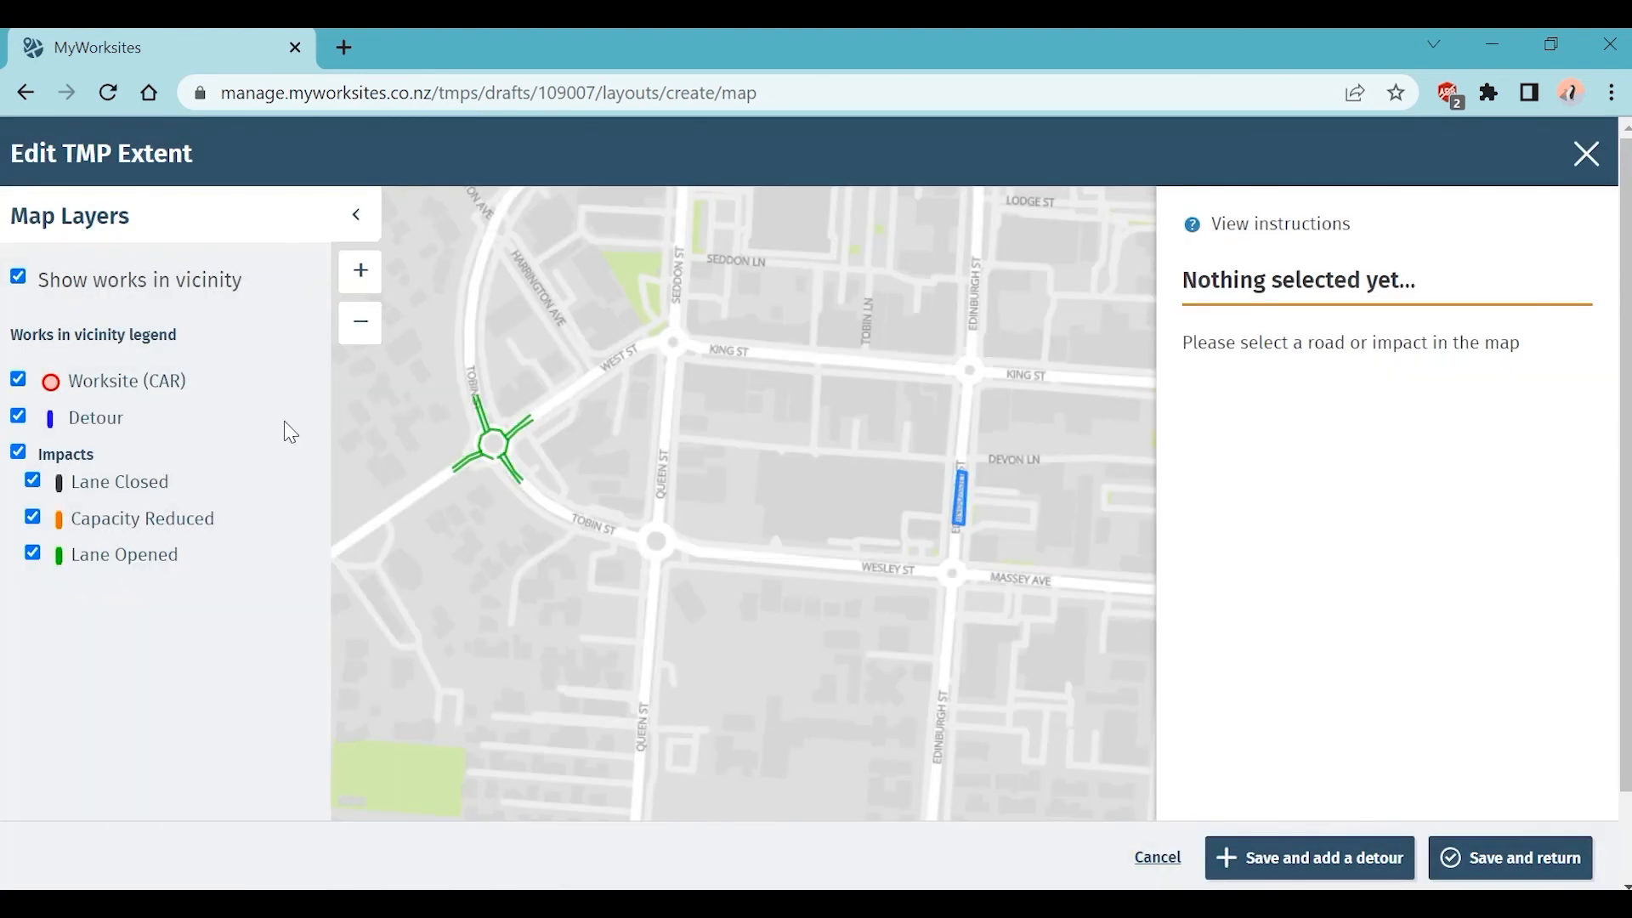
left_click(366, 338)
left_click_drag(881, 441, 606, 473)
left_click_drag(816, 462, 850, 304)
left_click_drag(477, 488, 761, 816)
left_click_drag(932, 747, 740, 554)
Step: Hide nearby works and zoom in close on the Edinburgh St extent
left_click(18, 277)
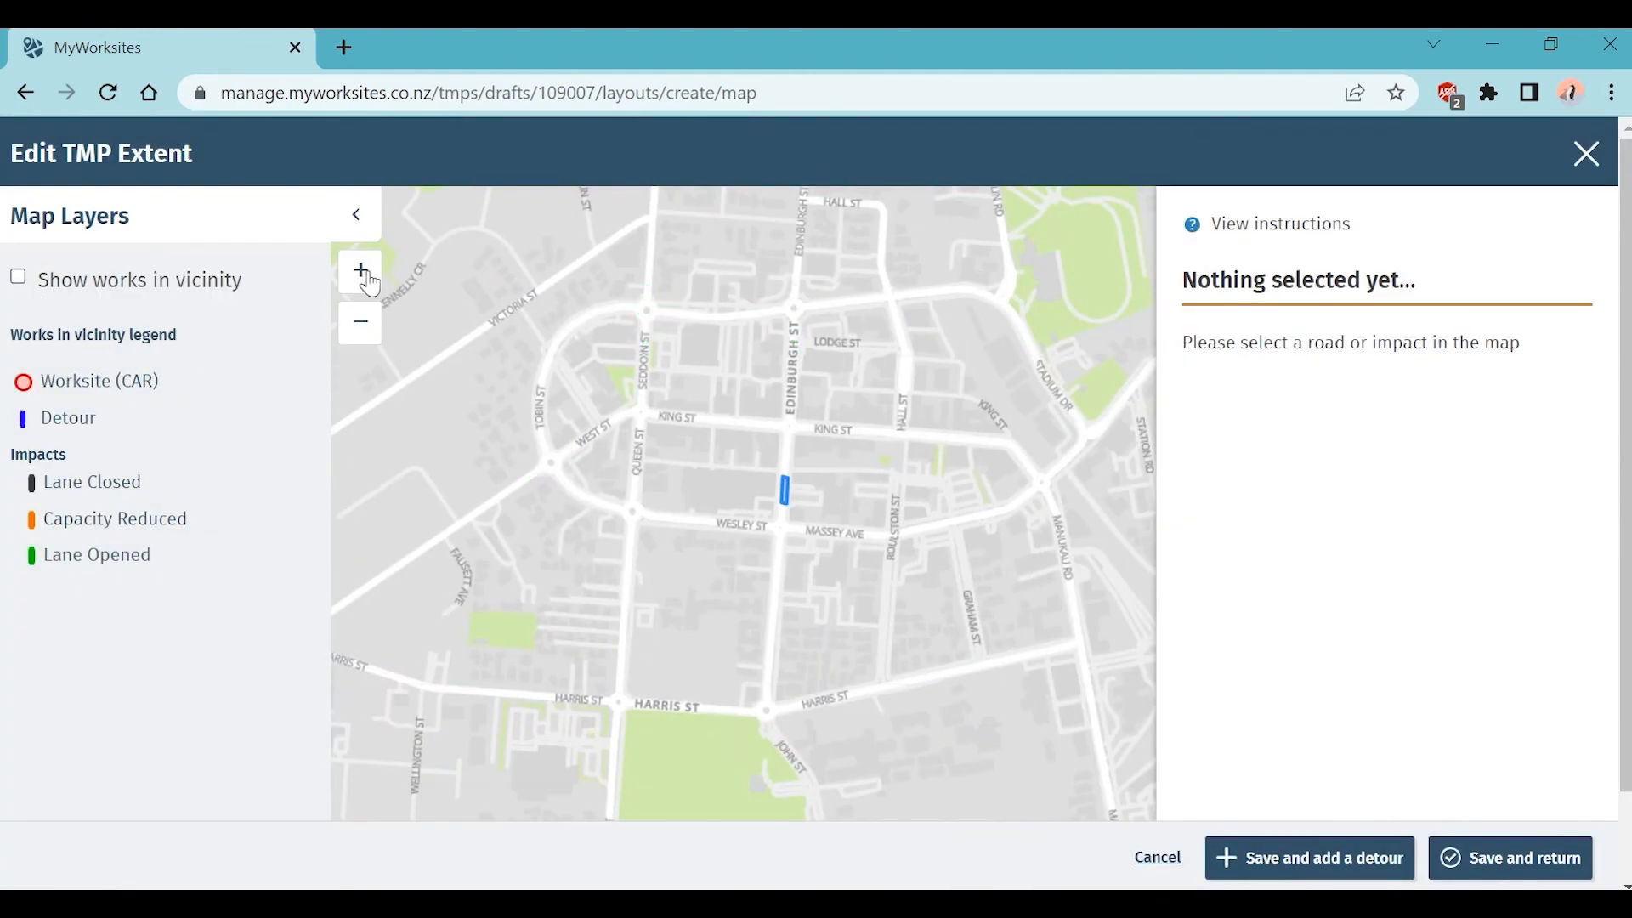
left_click(379, 279)
left_click_drag(492, 474, 714, 462)
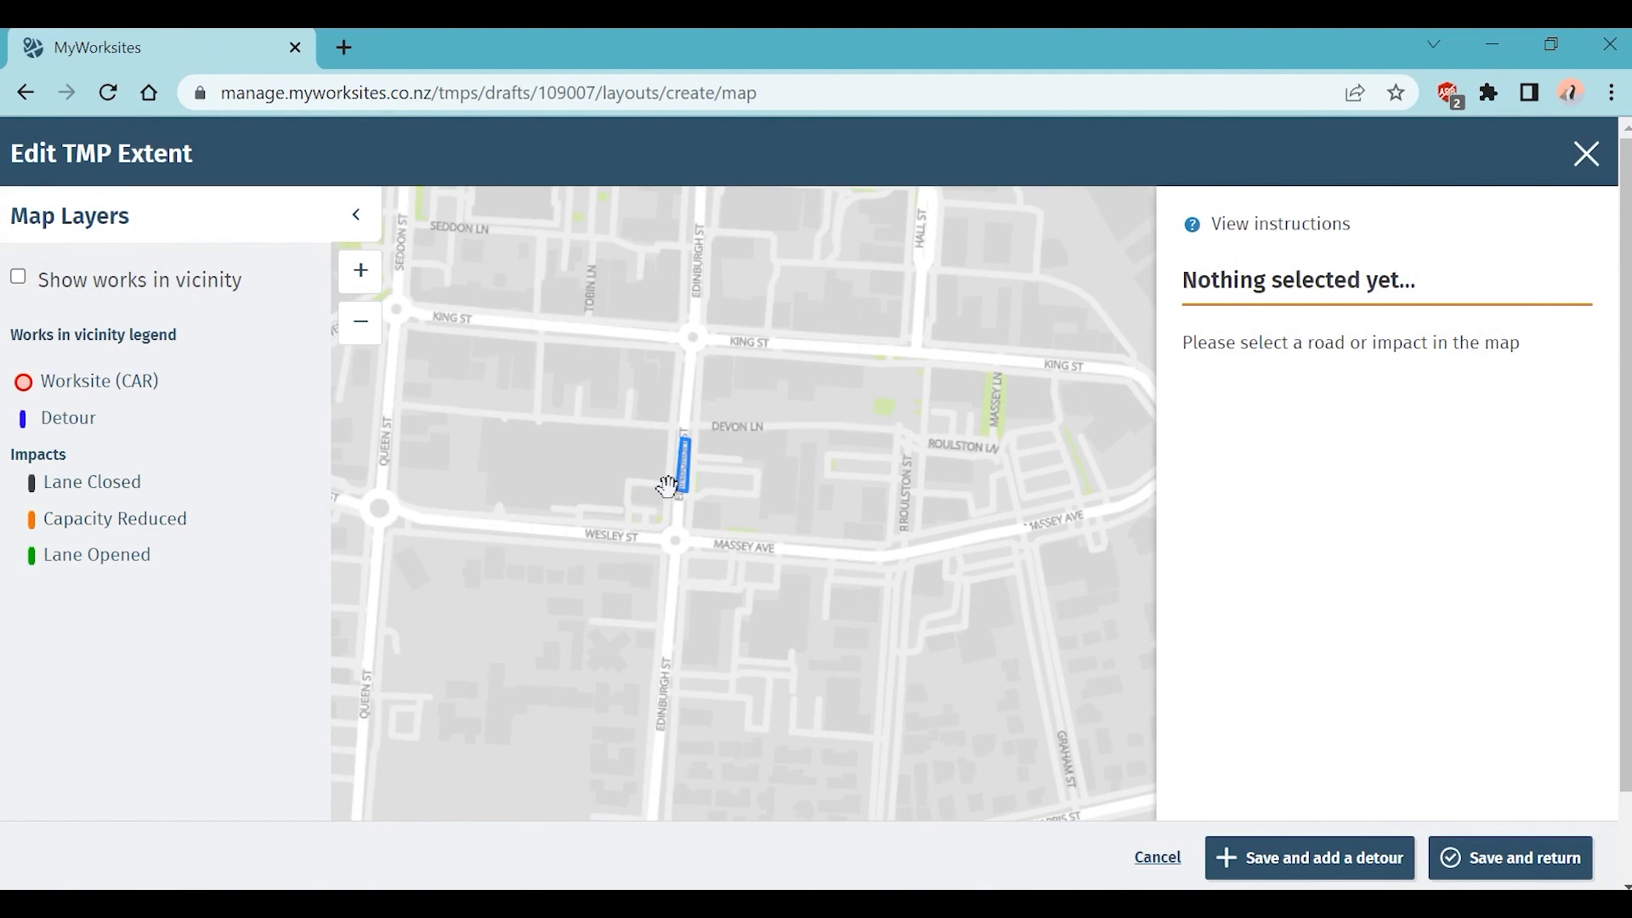
scroll(667, 486, "up", 2)
left_click_drag(813, 419, 846, 553)
scroll(745, 542, "up", 1)
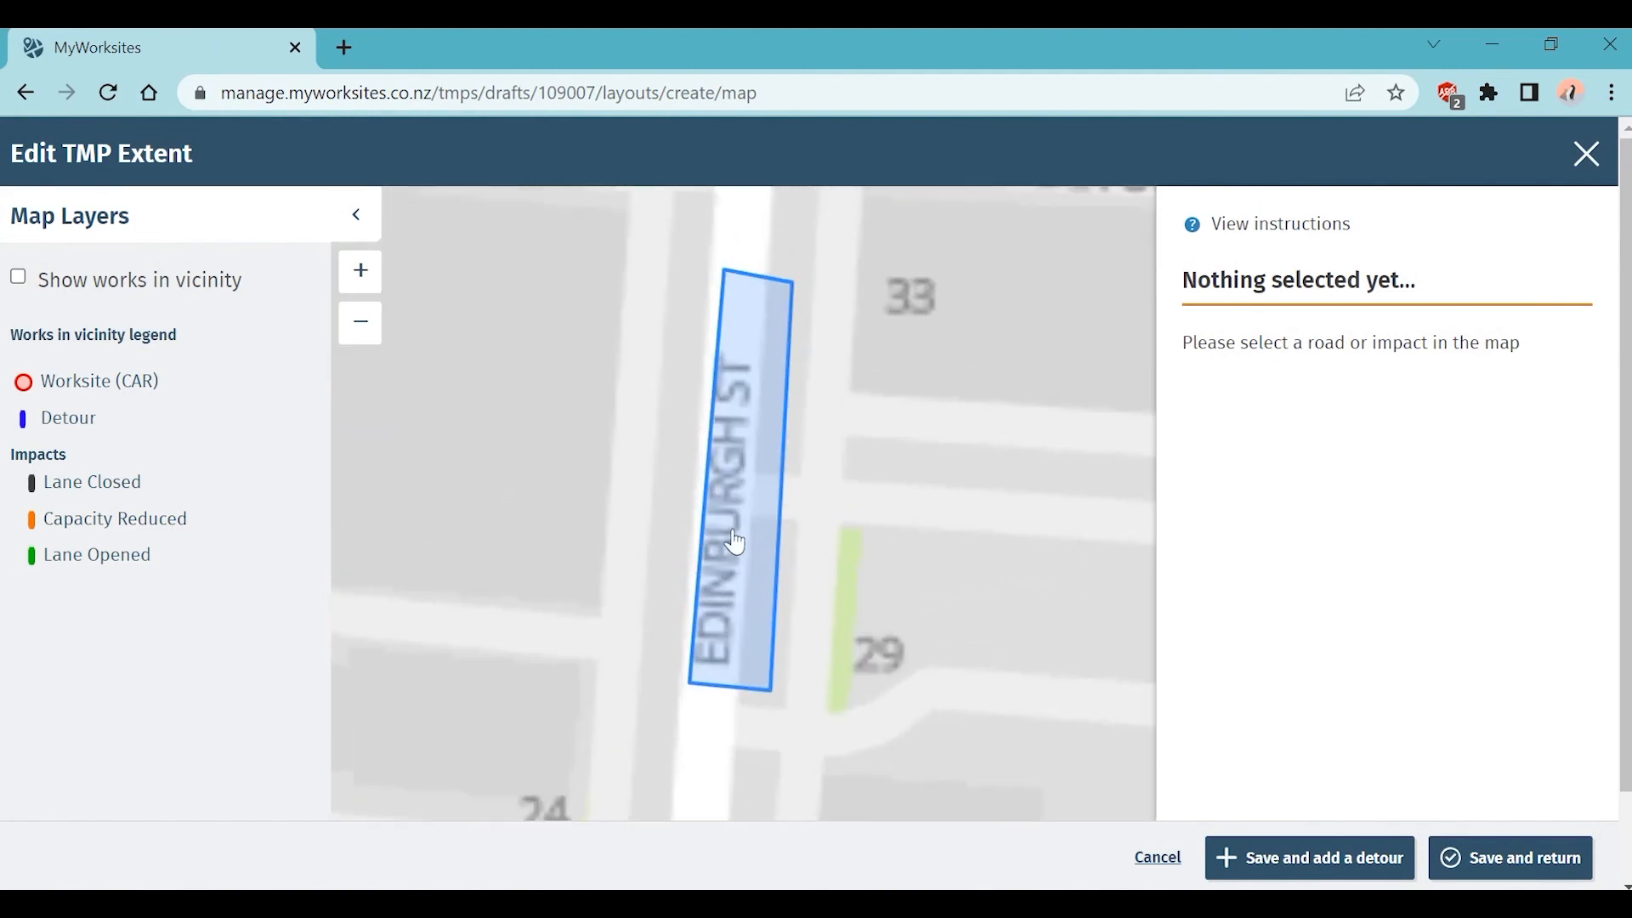
Step: Select the Edinburgh St road section and drag point A down to extend the impact
left_click(723, 591)
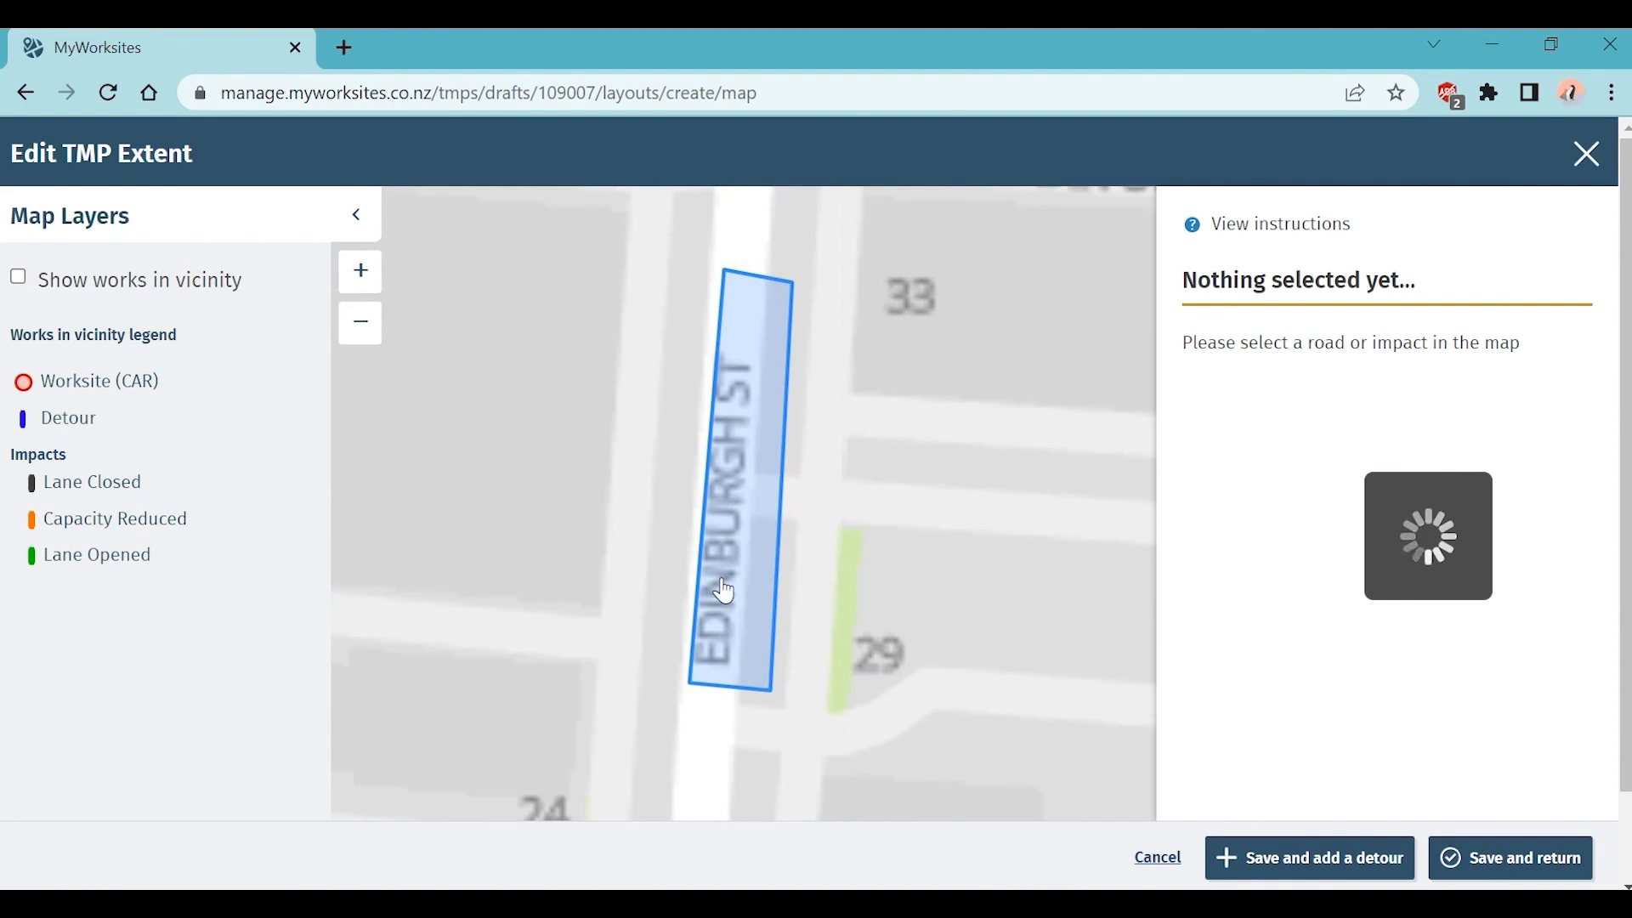
left_click_drag(720, 583, 705, 663)
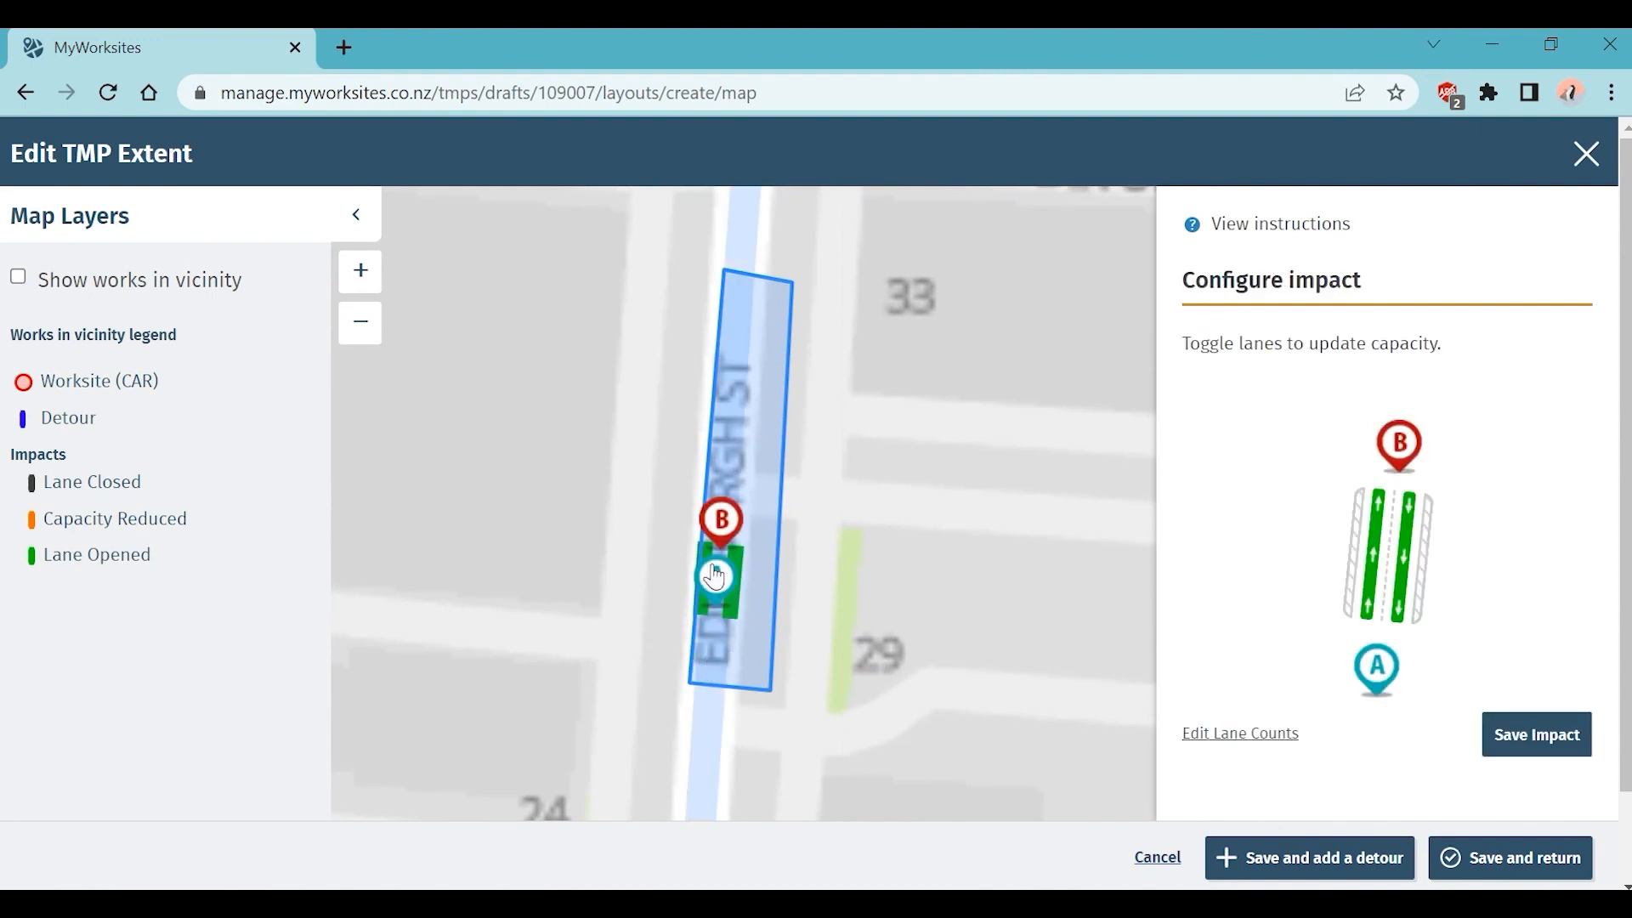
left_click_drag(716, 578, 712, 634)
left_click_drag(879, 622, 964, 553)
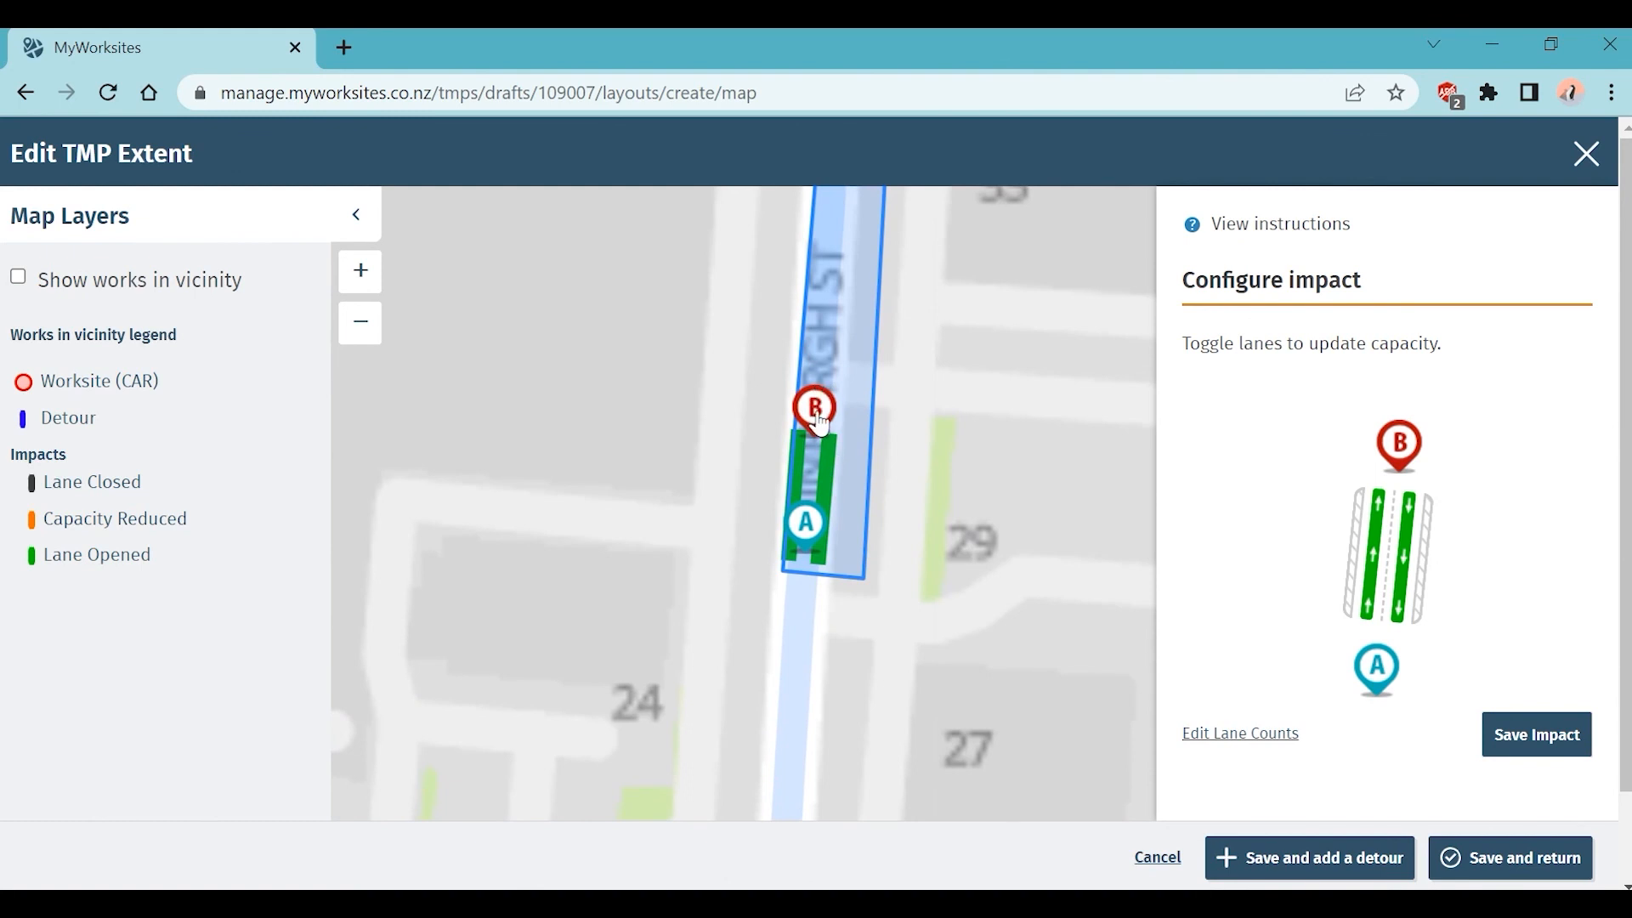
mouse_move(986, 375)
left_mouse_down()
mouse_move(980, 437)
mouse_move(933, 439)
left_mouse_up()
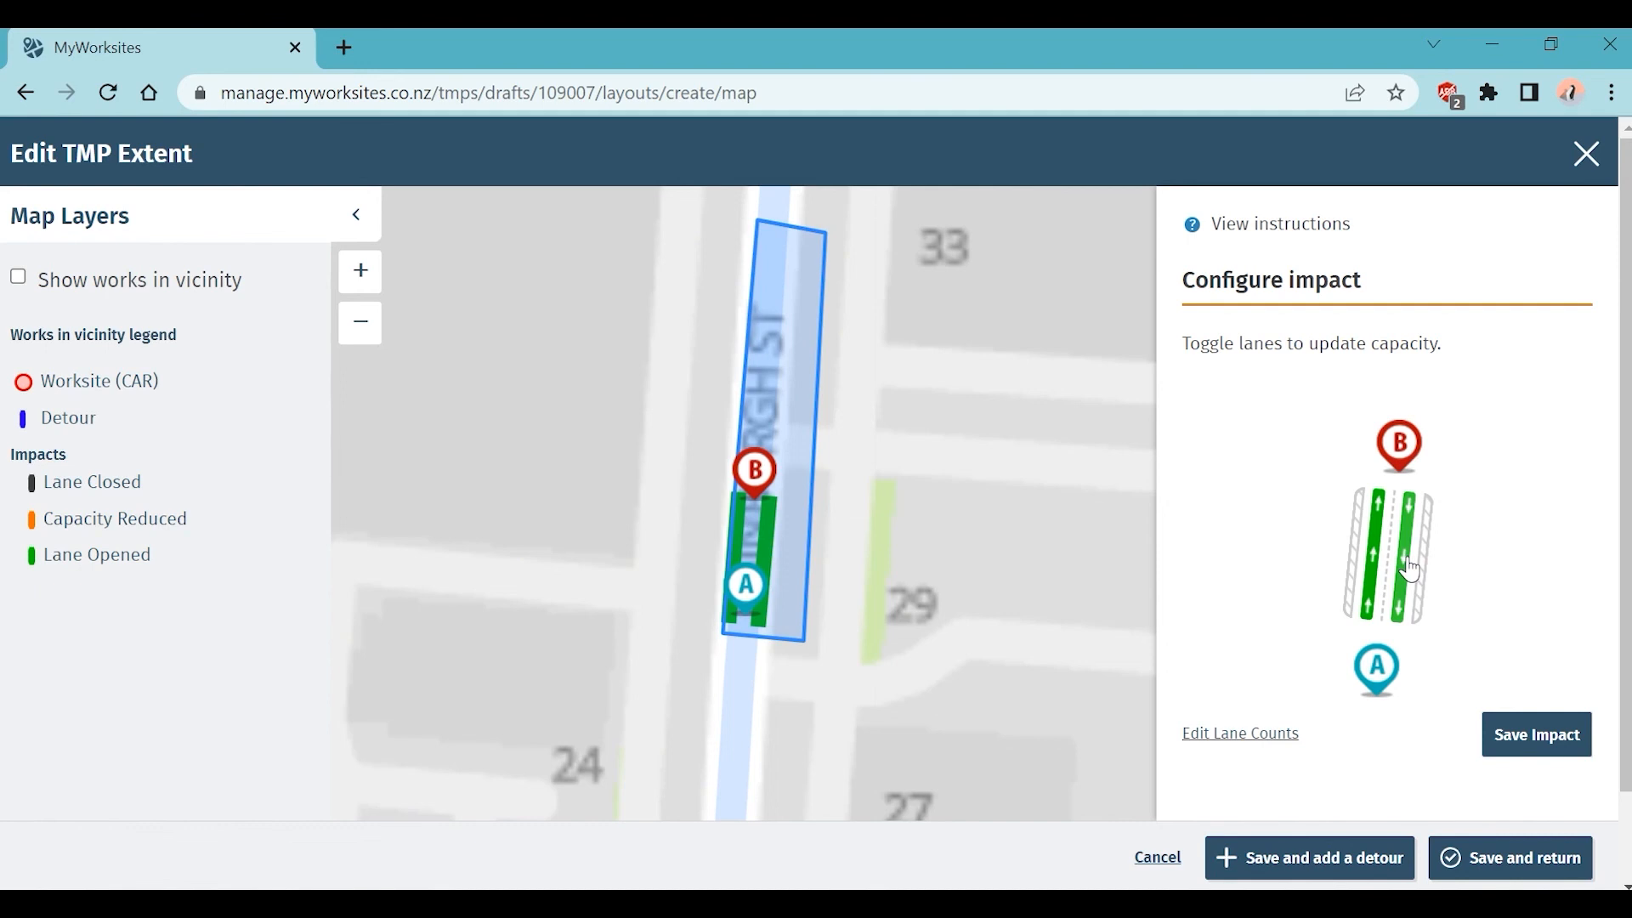
Step: Try lane closures and two lanes each direction, discard those changes, and save the impact with lanes open
left_click(1410, 570)
left_click(1409, 569)
left_click(1226, 745)
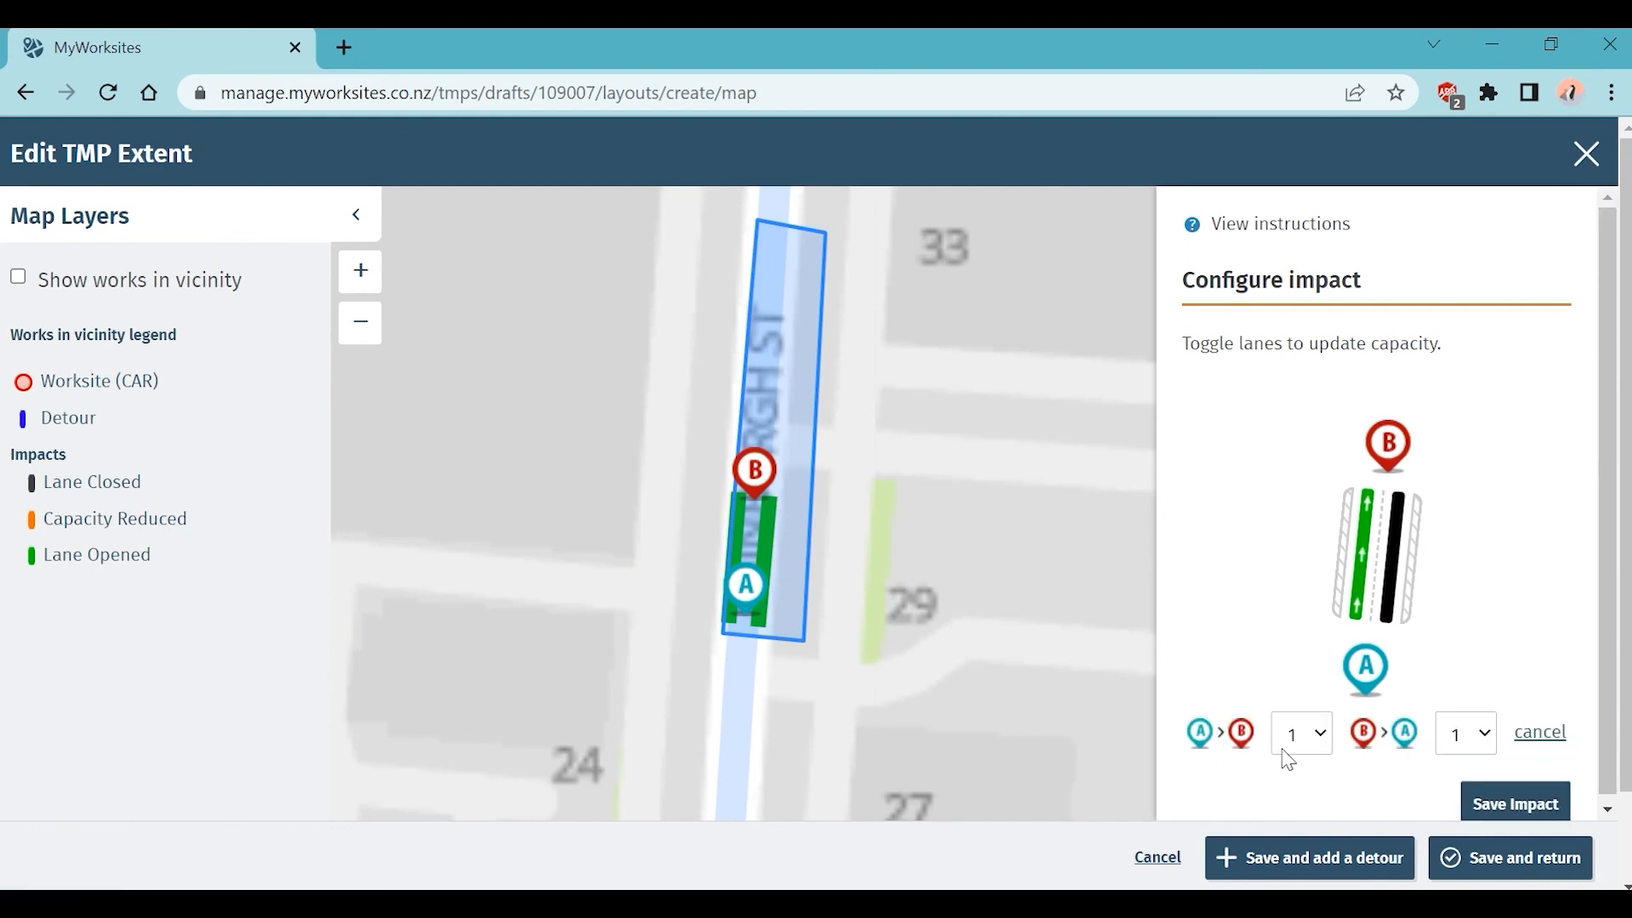
left_click(1328, 743)
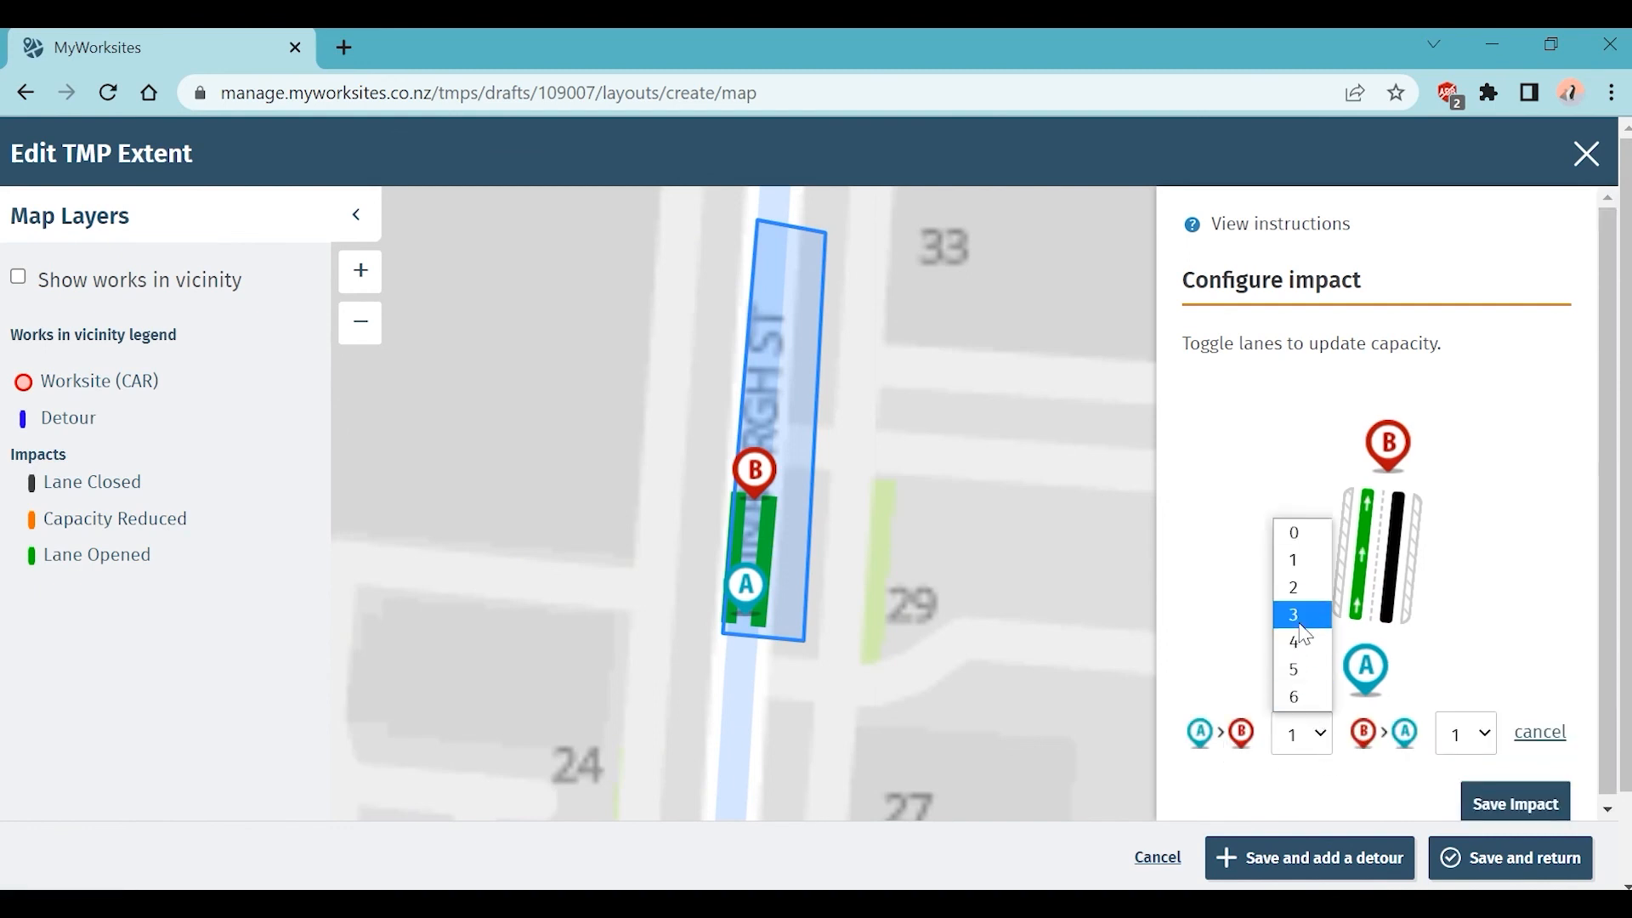
left_click(1311, 588)
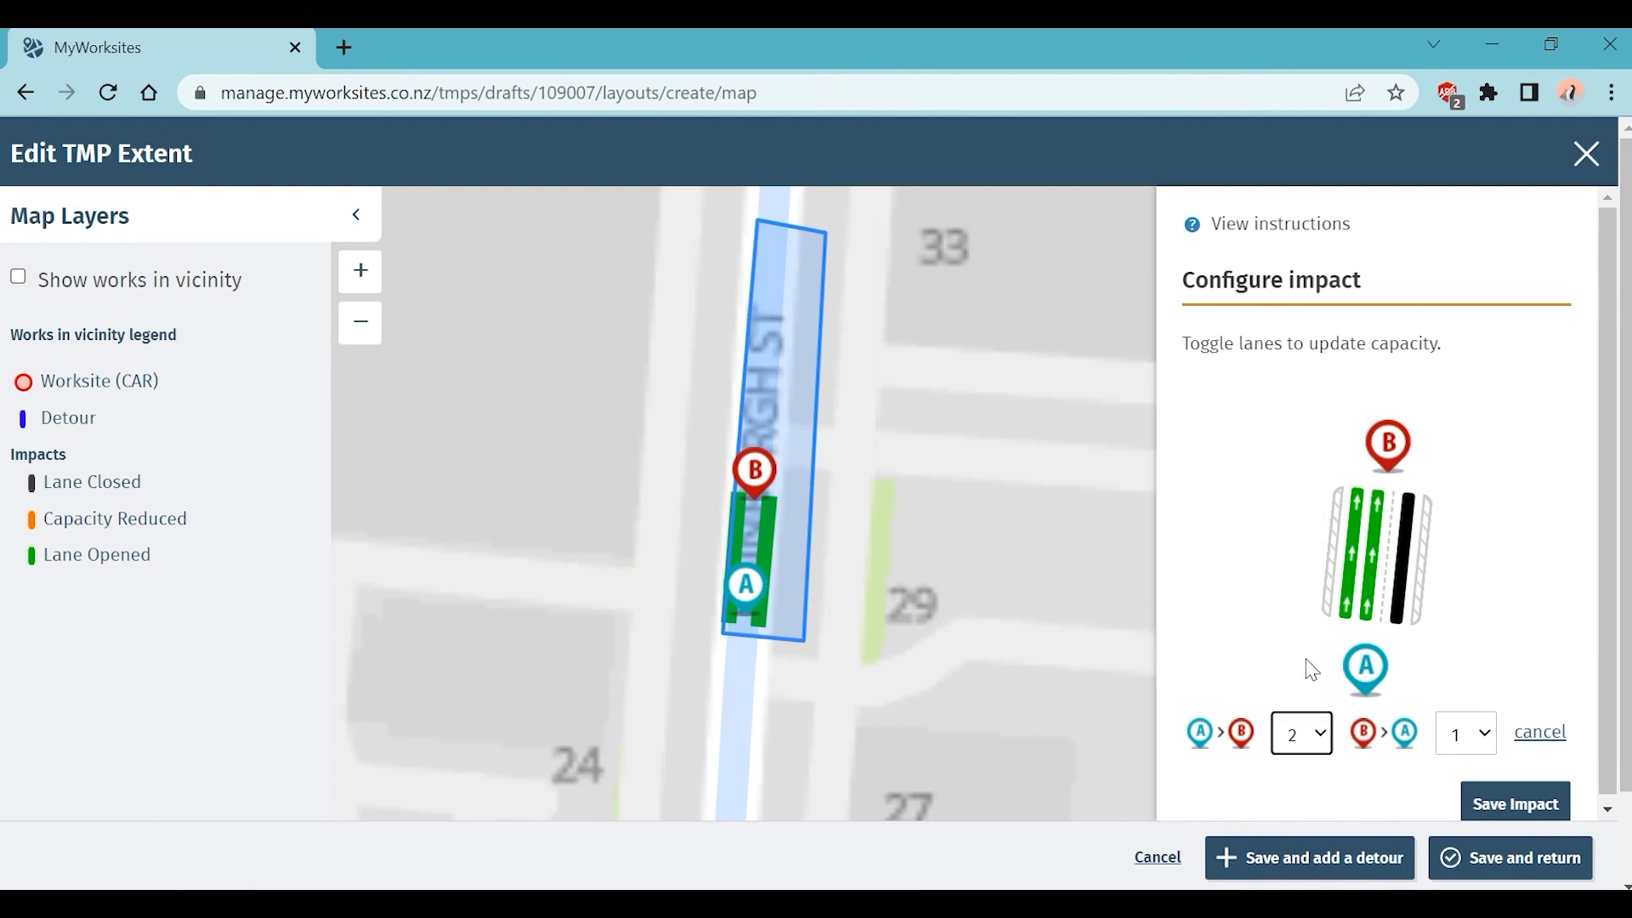
left_click(1485, 741)
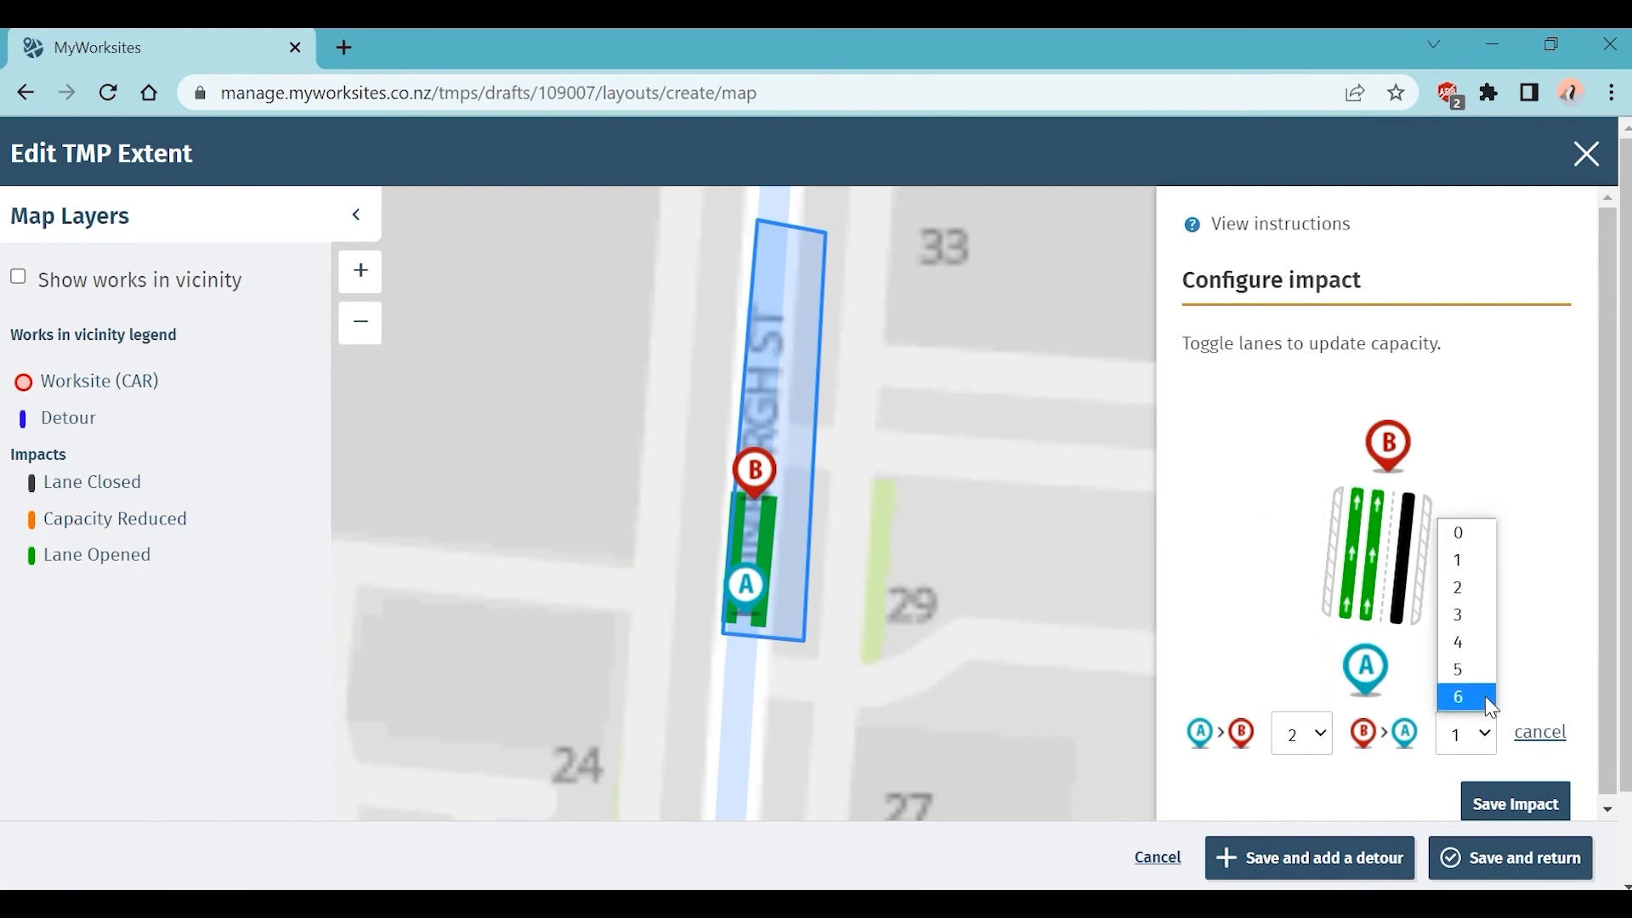
left_click(1464, 585)
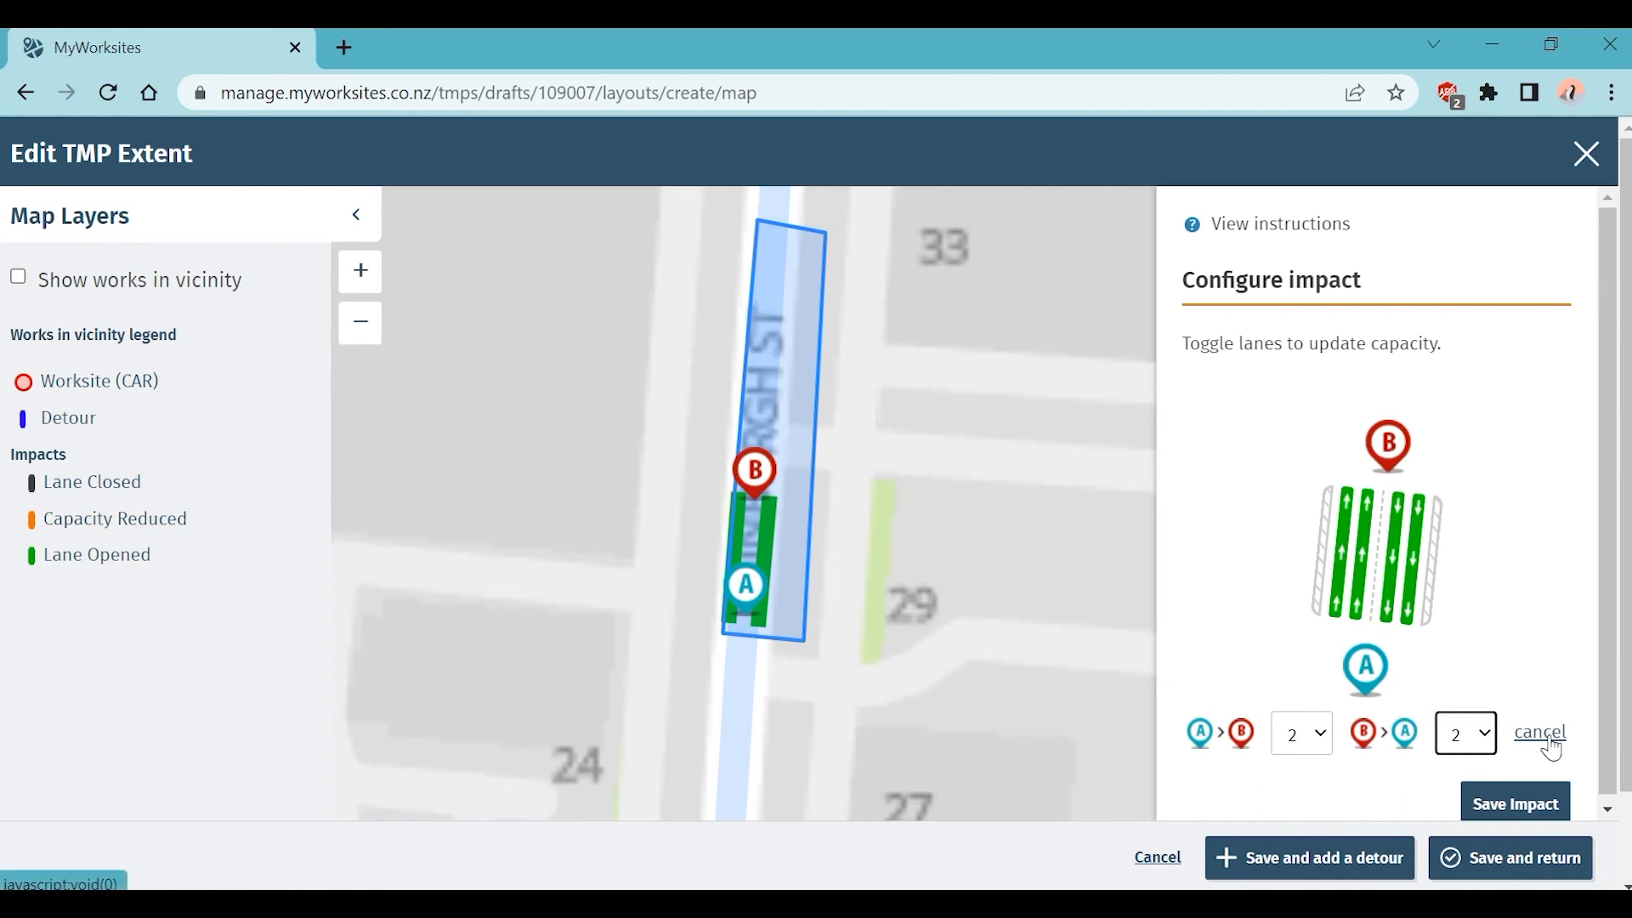
left_click(1417, 612)
left_click(1415, 612)
left_click(1412, 612)
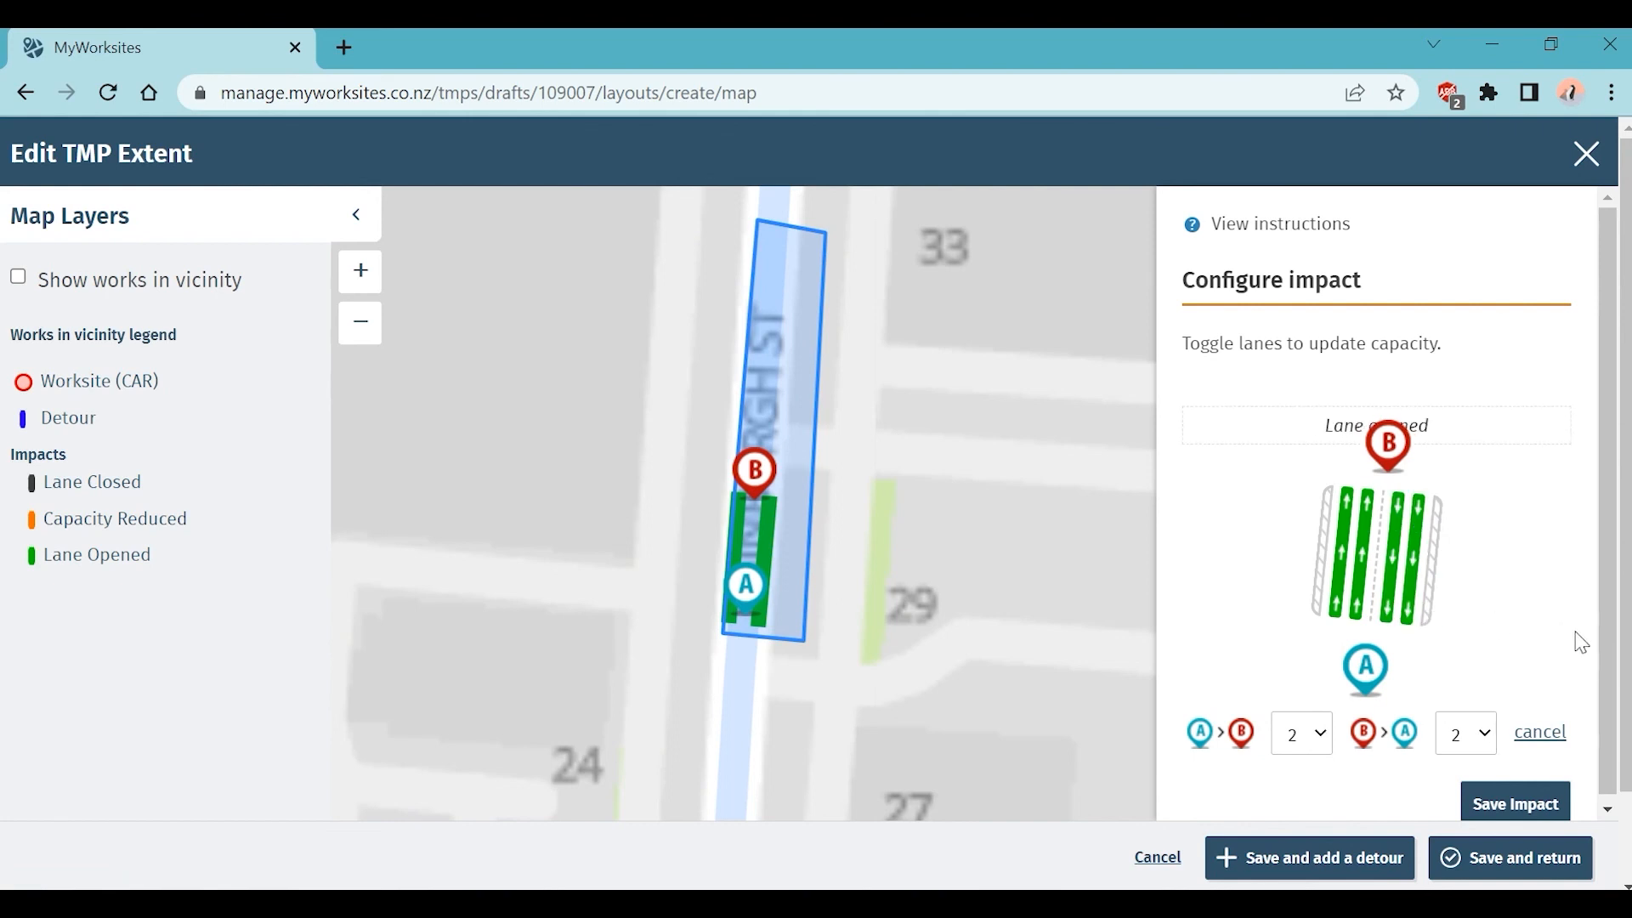
left_click(1546, 736)
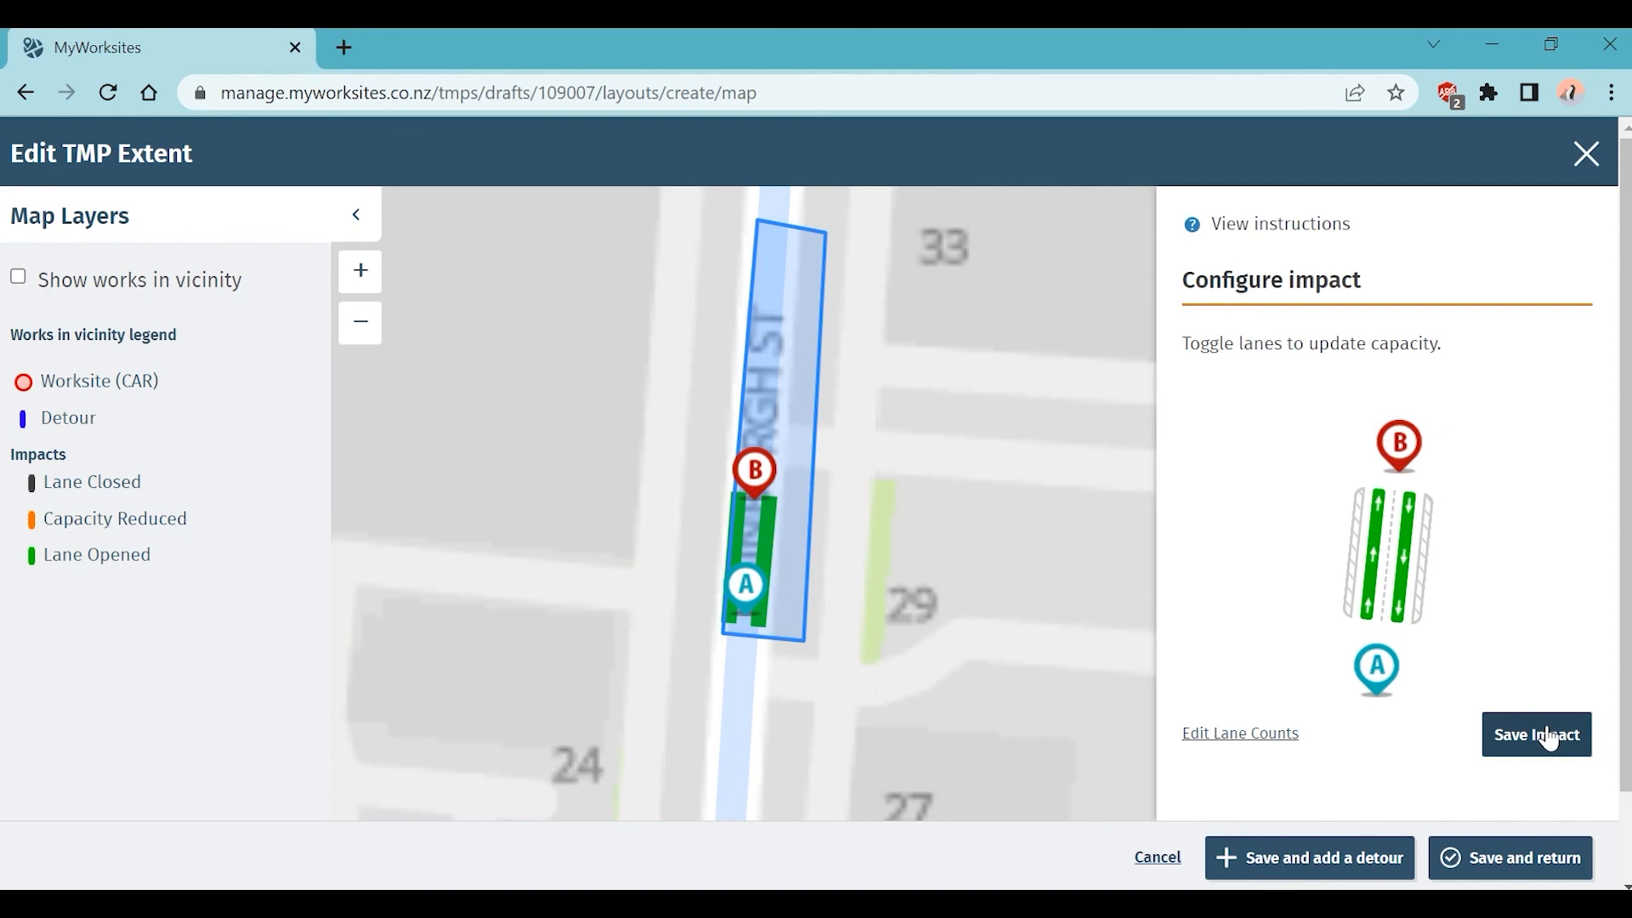
left_click(1549, 739)
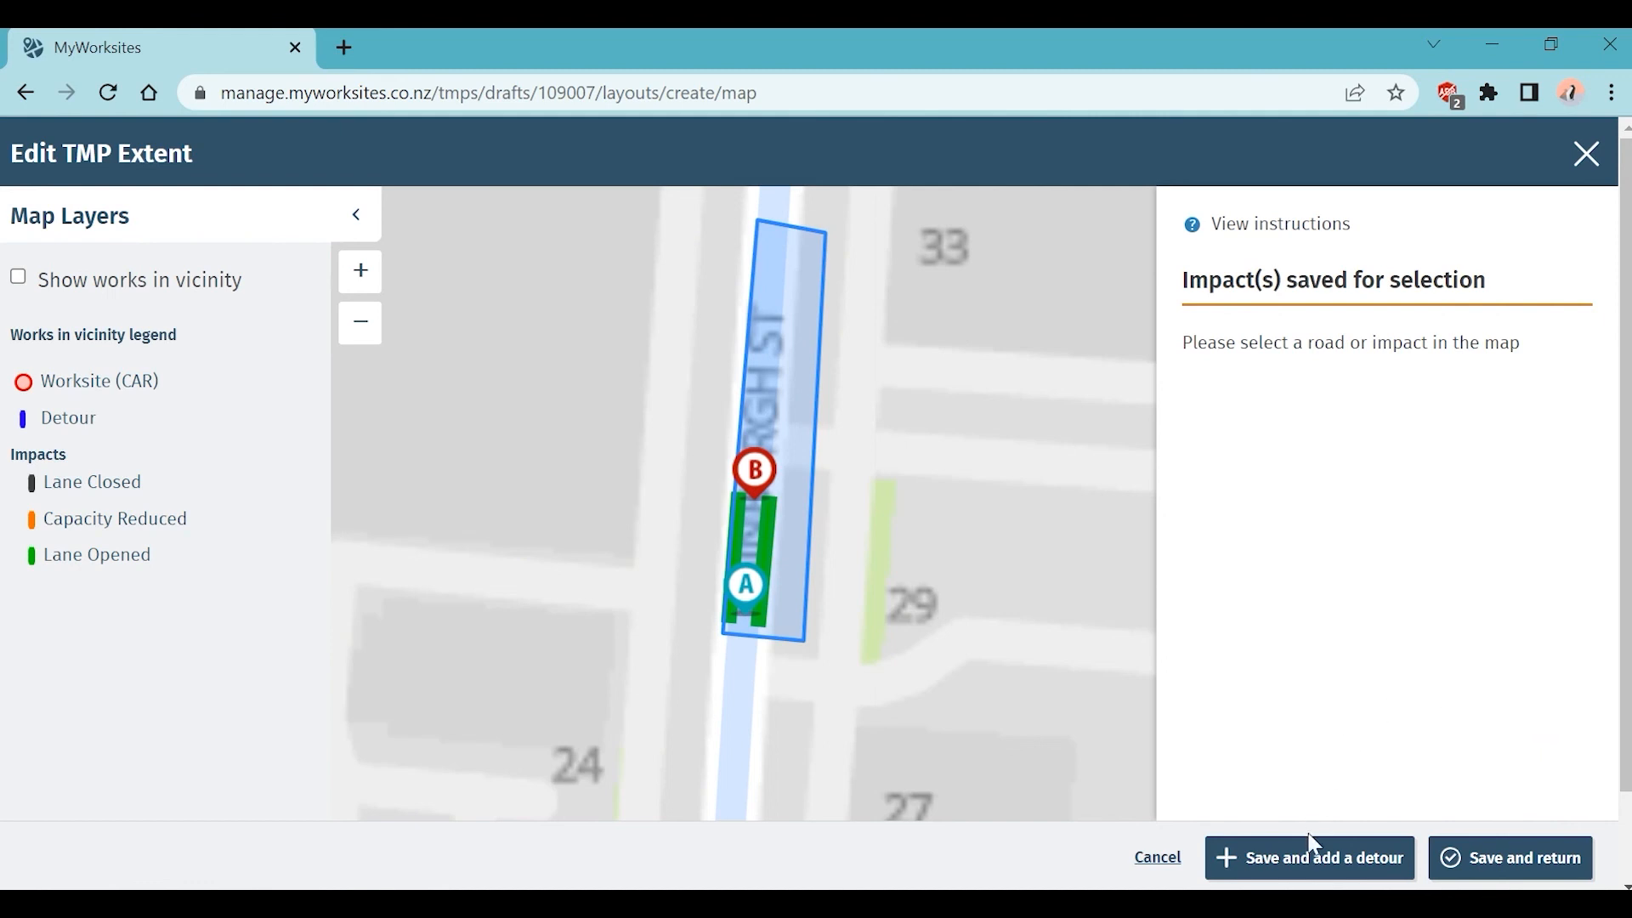
Step: Add Detour 1 from King St via Queen St and Wesley St to Edinburgh St (0.631 km, 1.28 min)
left_click(1311, 858)
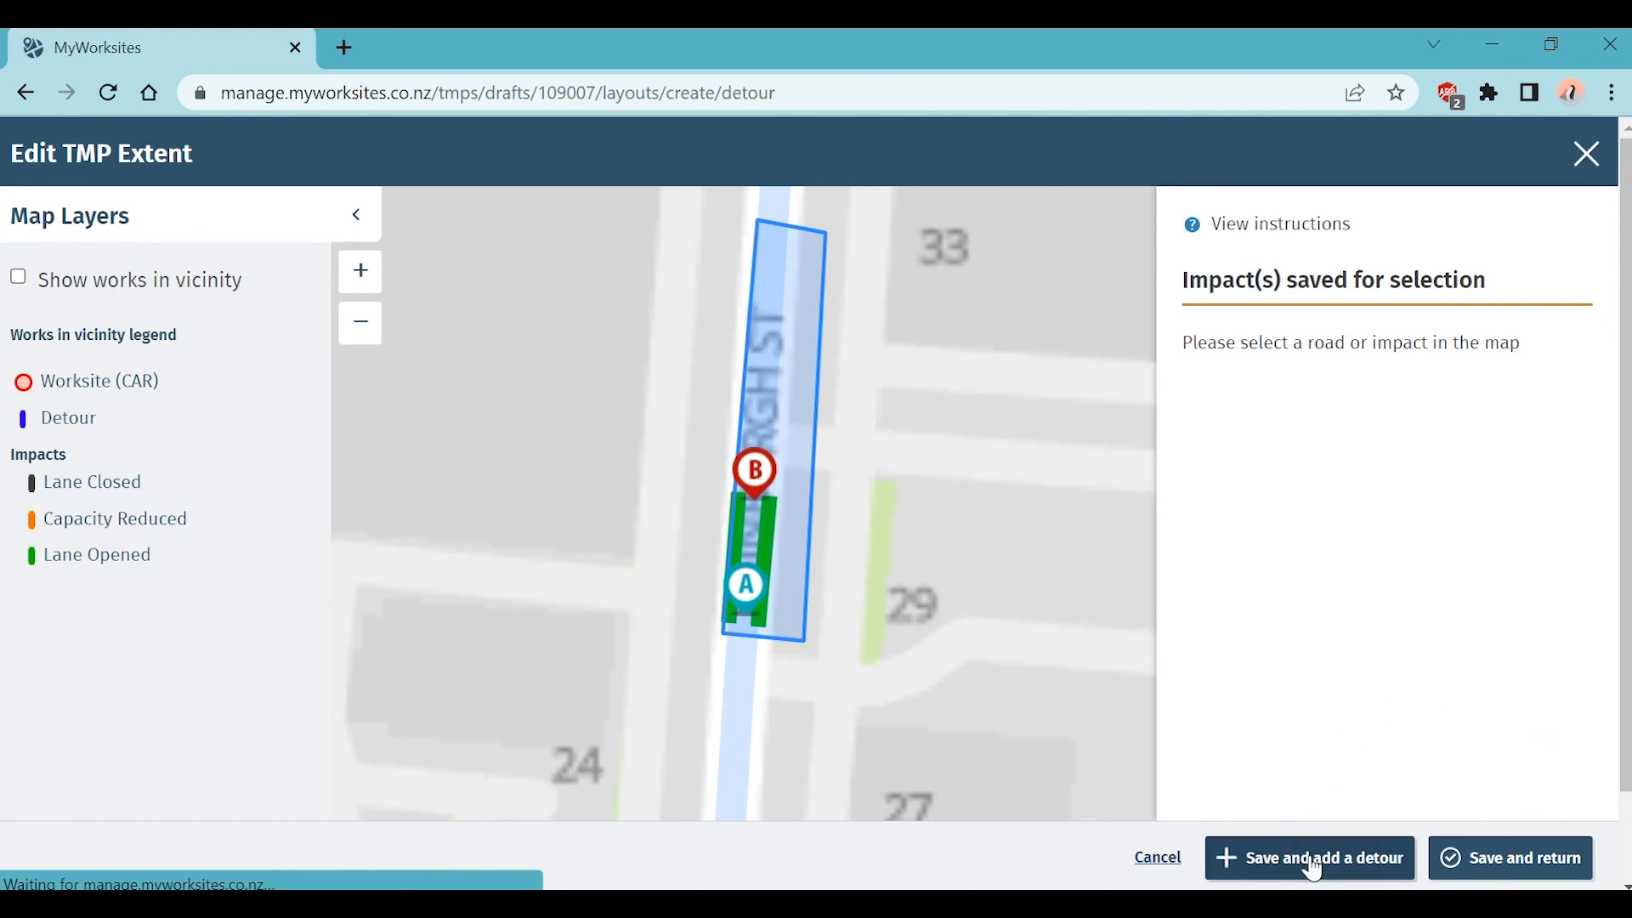
left_click_drag(1040, 631, 955, 601)
left_click(360, 321)
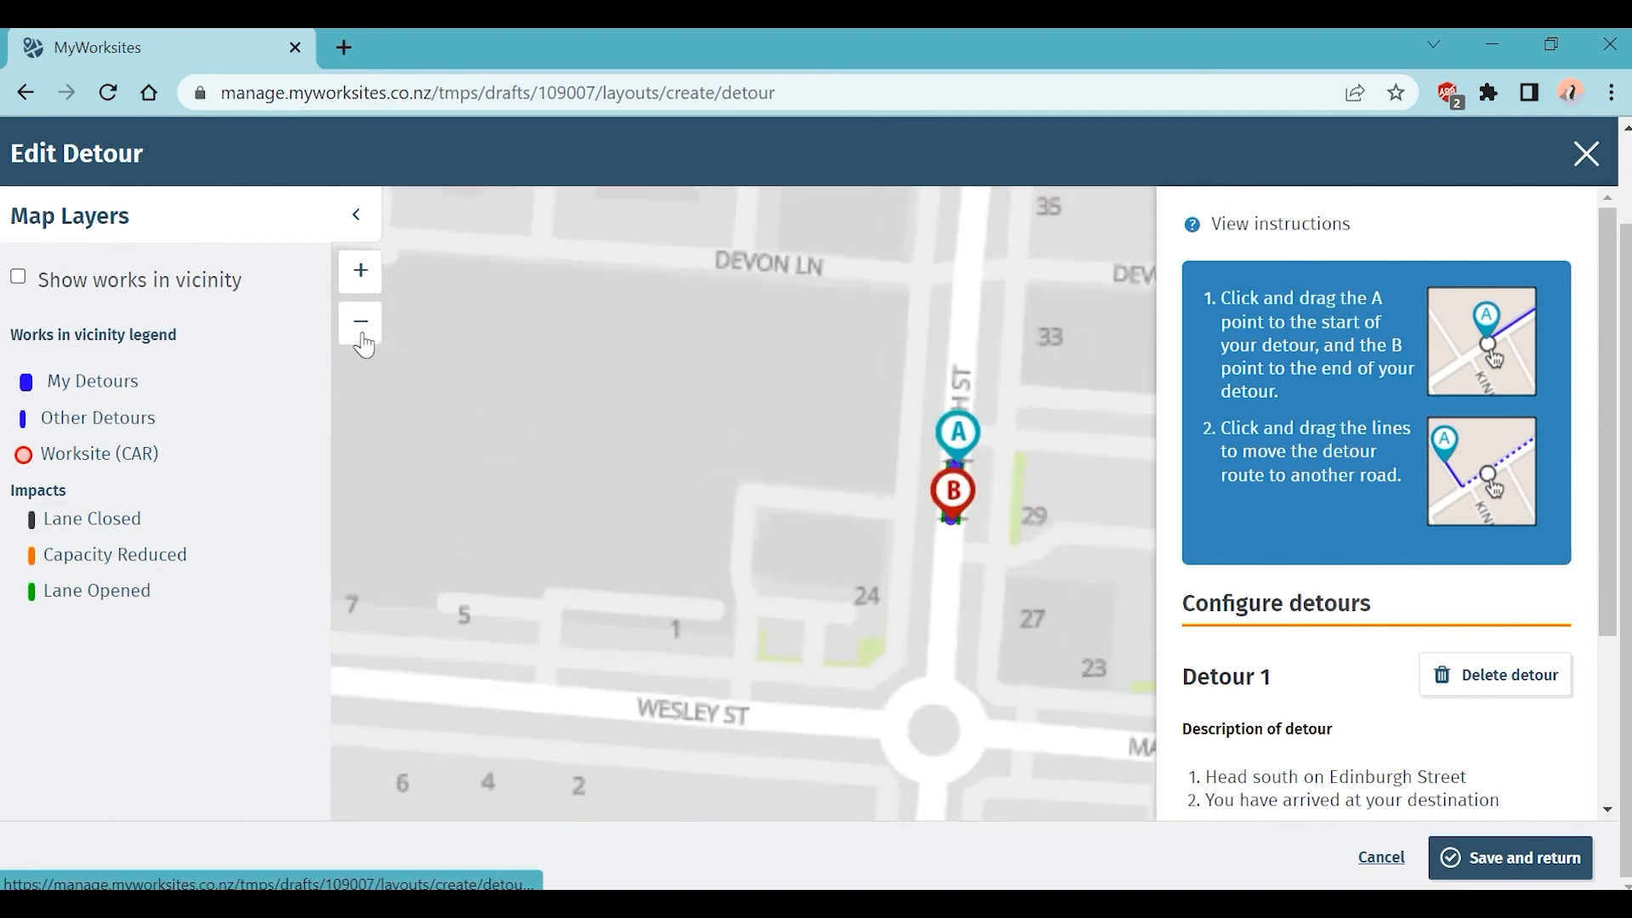
left_click(361, 321)
mouse_move(1049, 483)
left_mouse_down()
mouse_move(1055, 595)
mouse_move(1037, 620)
left_mouse_up()
mouse_move(1051, 459)
left_mouse_down()
mouse_move(1060, 361)
mouse_move(1037, 188)
left_mouse_up()
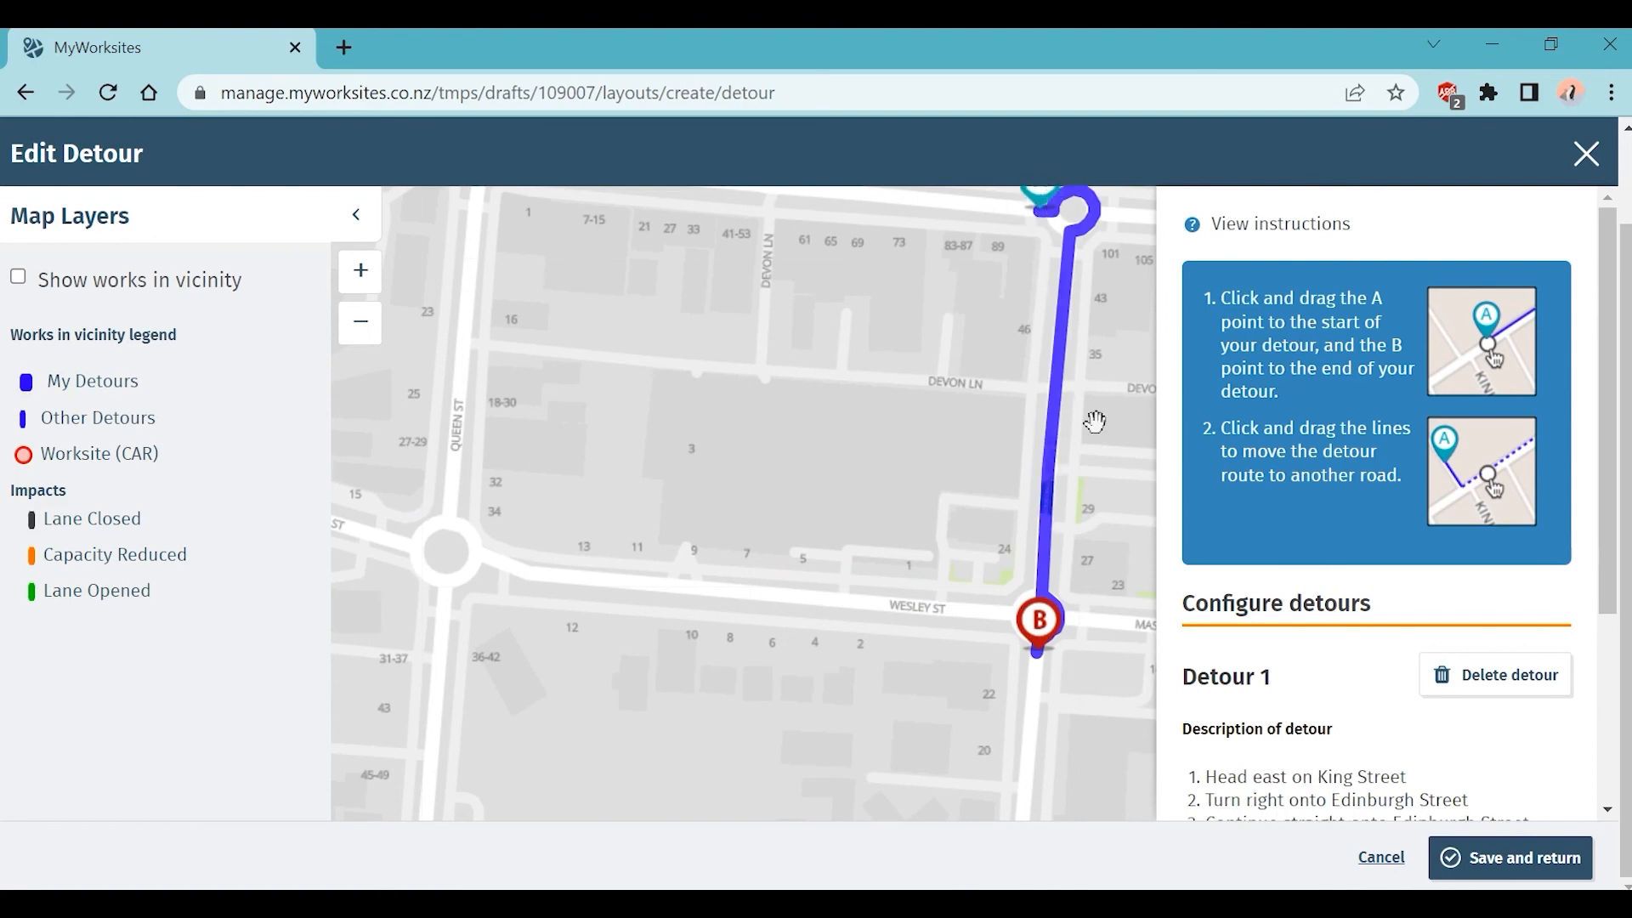
mouse_move(1055, 430)
left_mouse_down()
mouse_move(459, 430)
mouse_move(452, 347)
left_mouse_up()
mouse_move(885, 386)
left_mouse_down()
mouse_move(867, 503)
mouse_move(798, 512)
left_mouse_up()
mouse_move(926, 335)
left_mouse_down()
mouse_move(950, 330)
mouse_move(958, 304)
mouse_move(988, 337)
left_mouse_up()
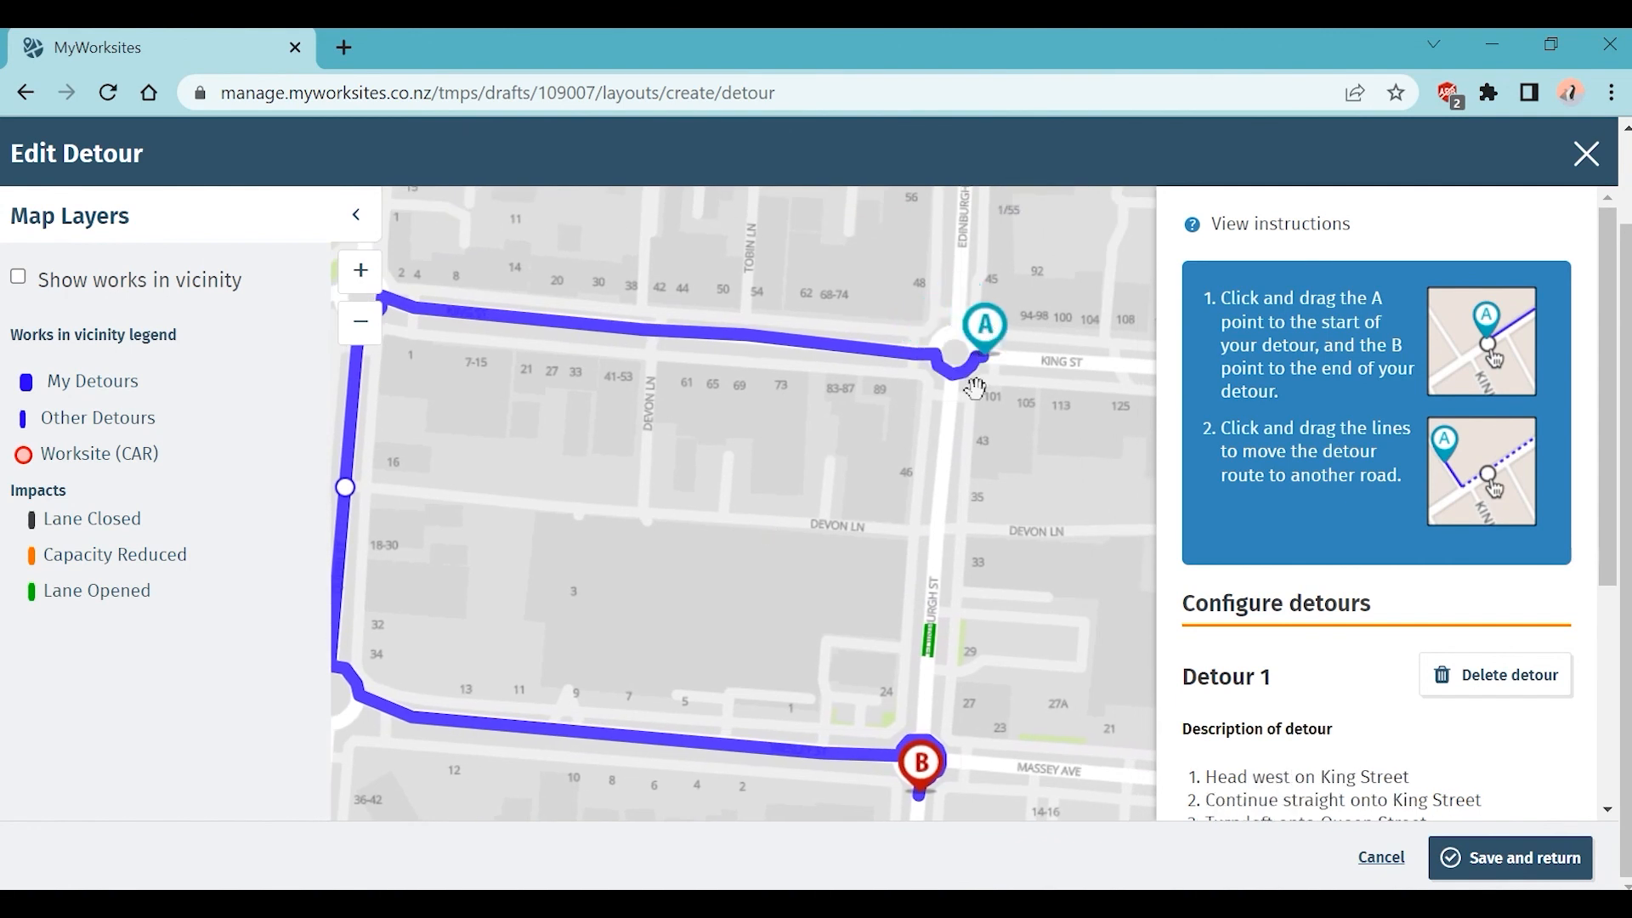
left_click_drag(848, 587, 863, 507)
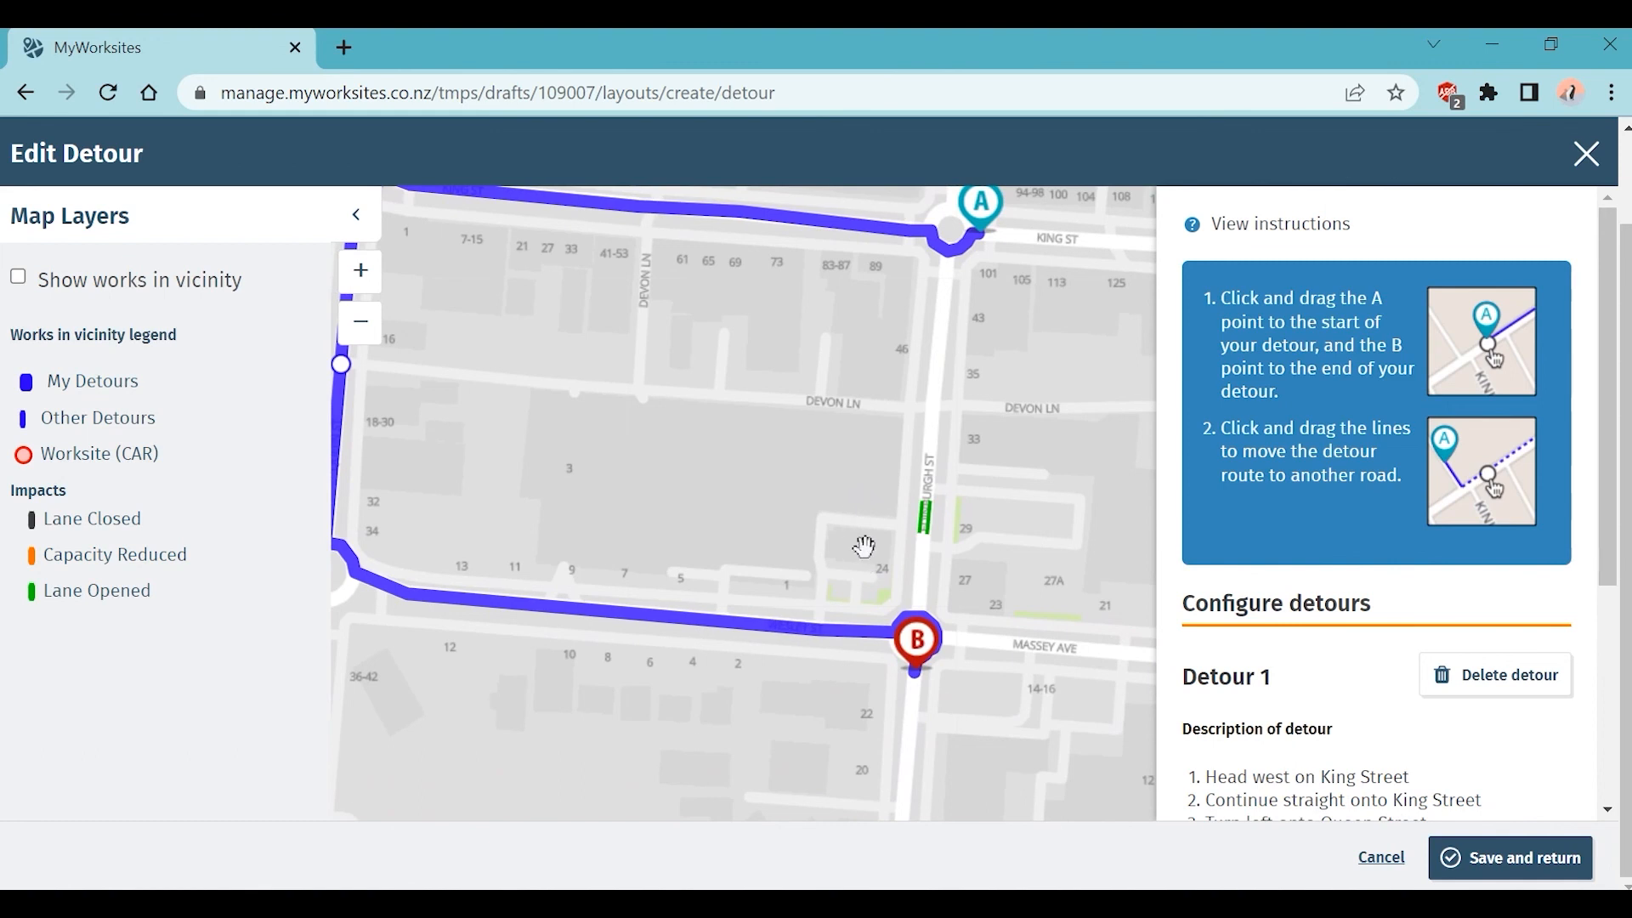
scroll(1555, 760, "down", 4)
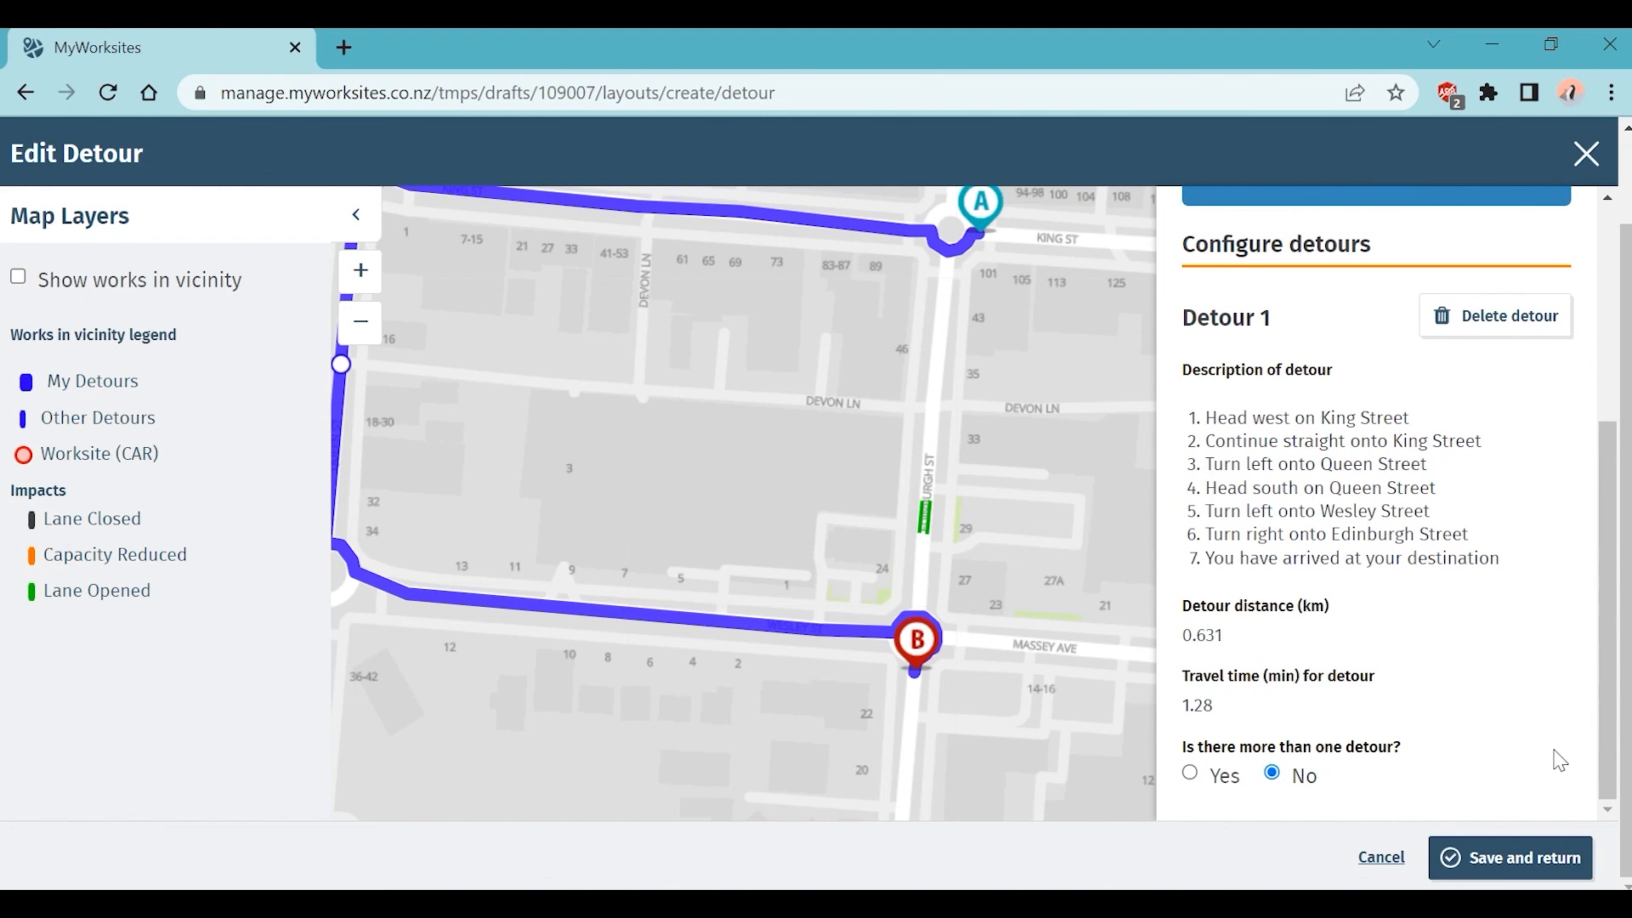
Step: Delete the extra reverse-direction Detour 2, leaving 'more than one detour' answered No
left_click(1192, 775)
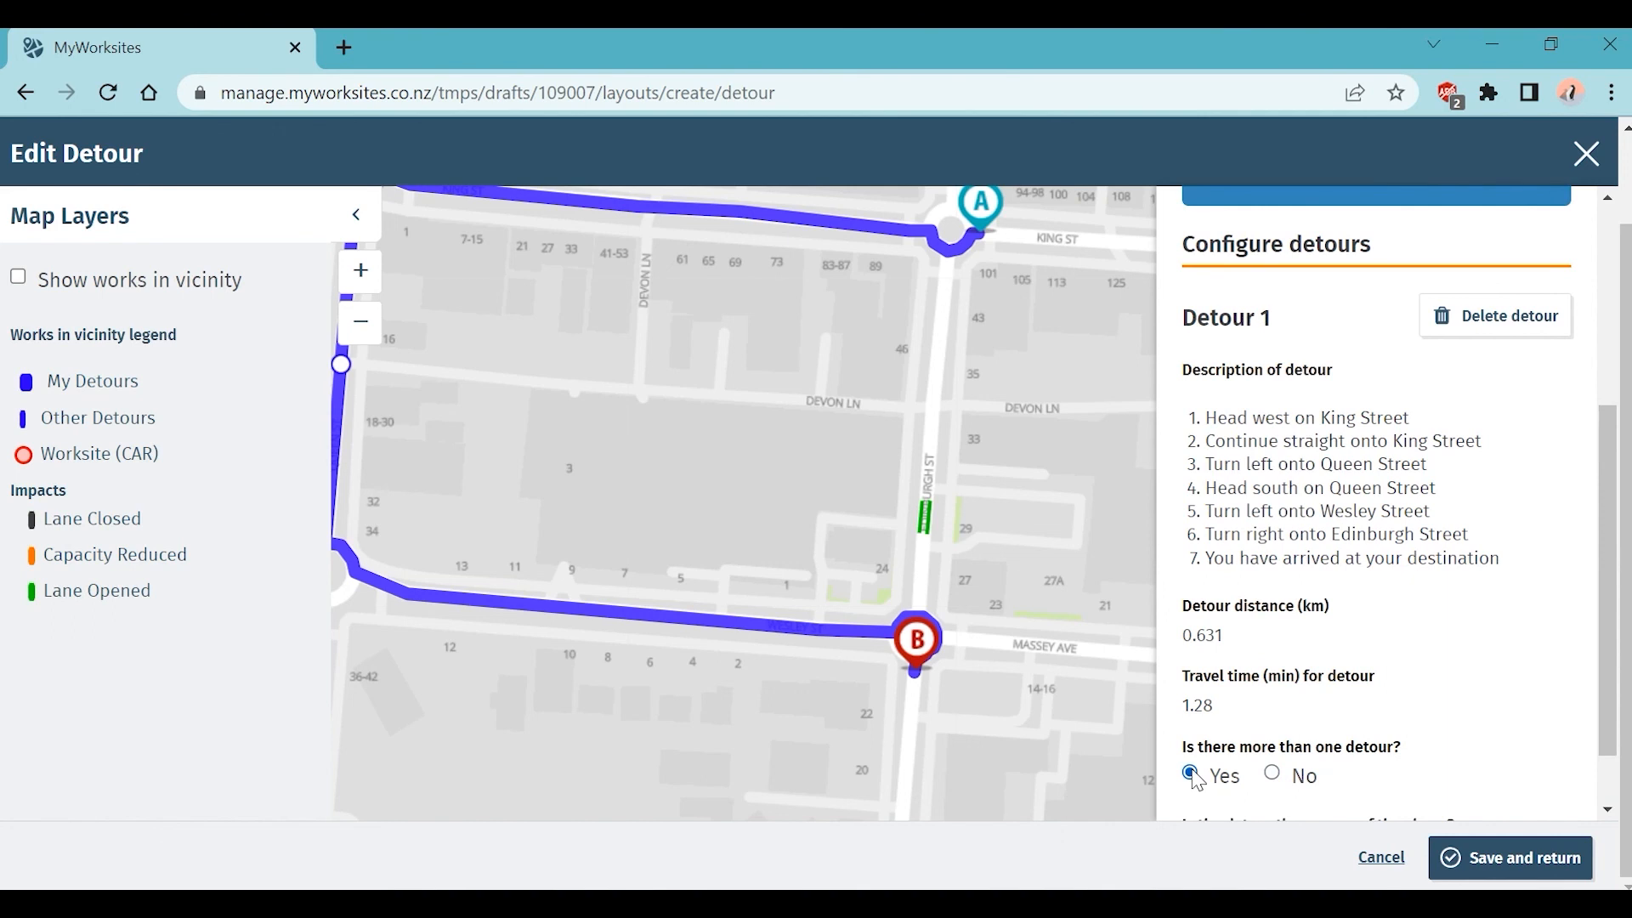
scroll(1224, 782, "down", 1)
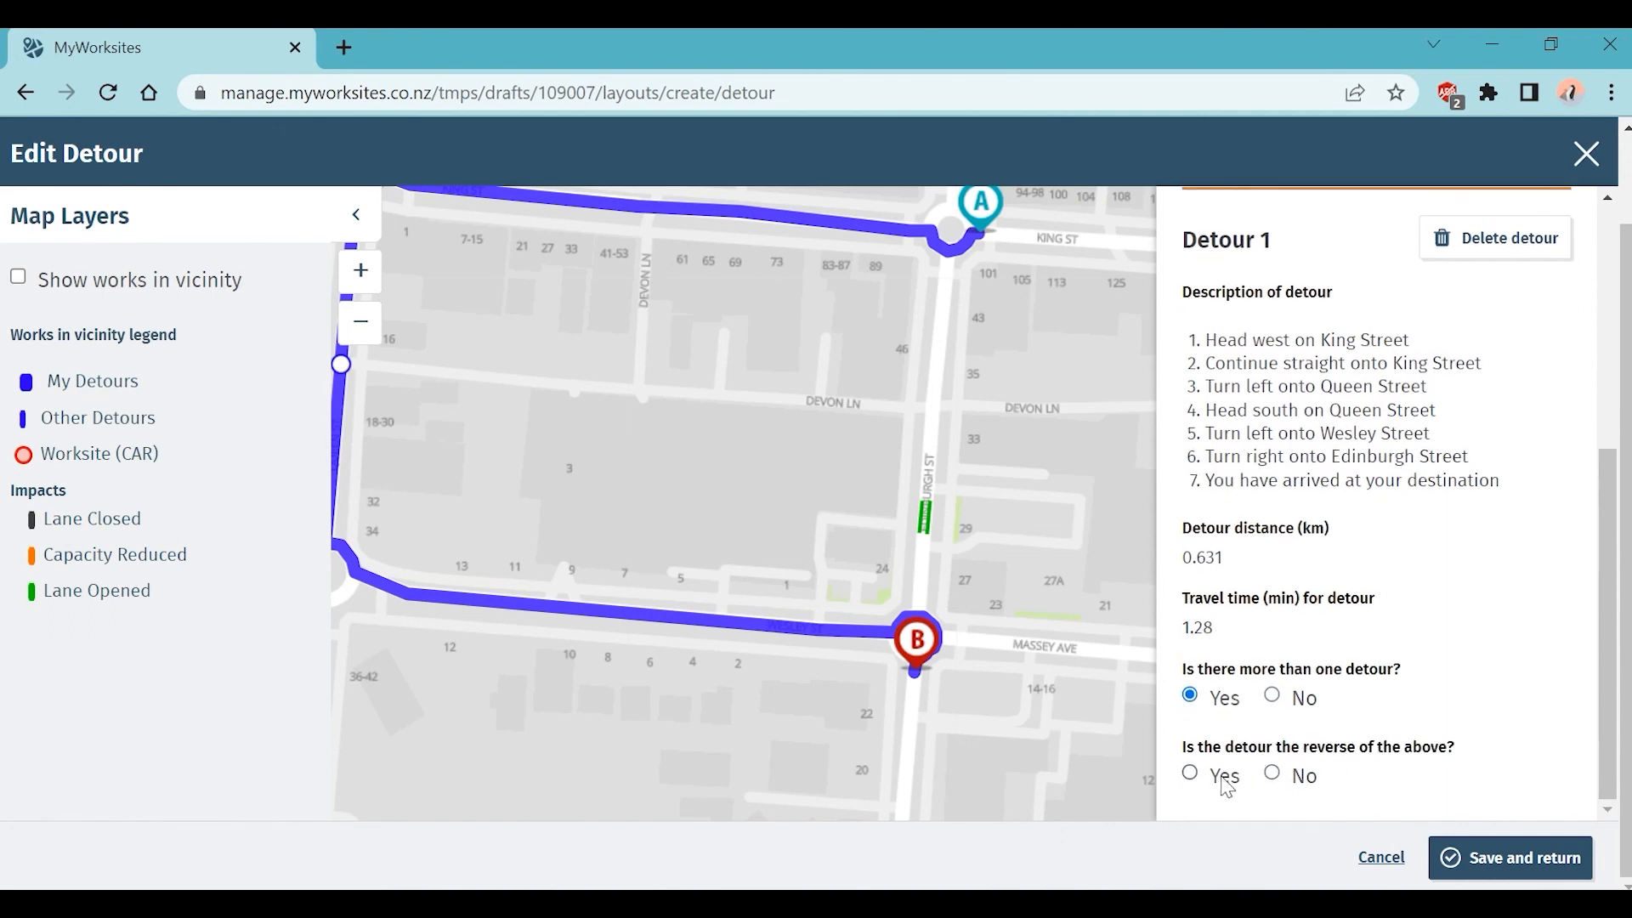
left_click(1190, 774)
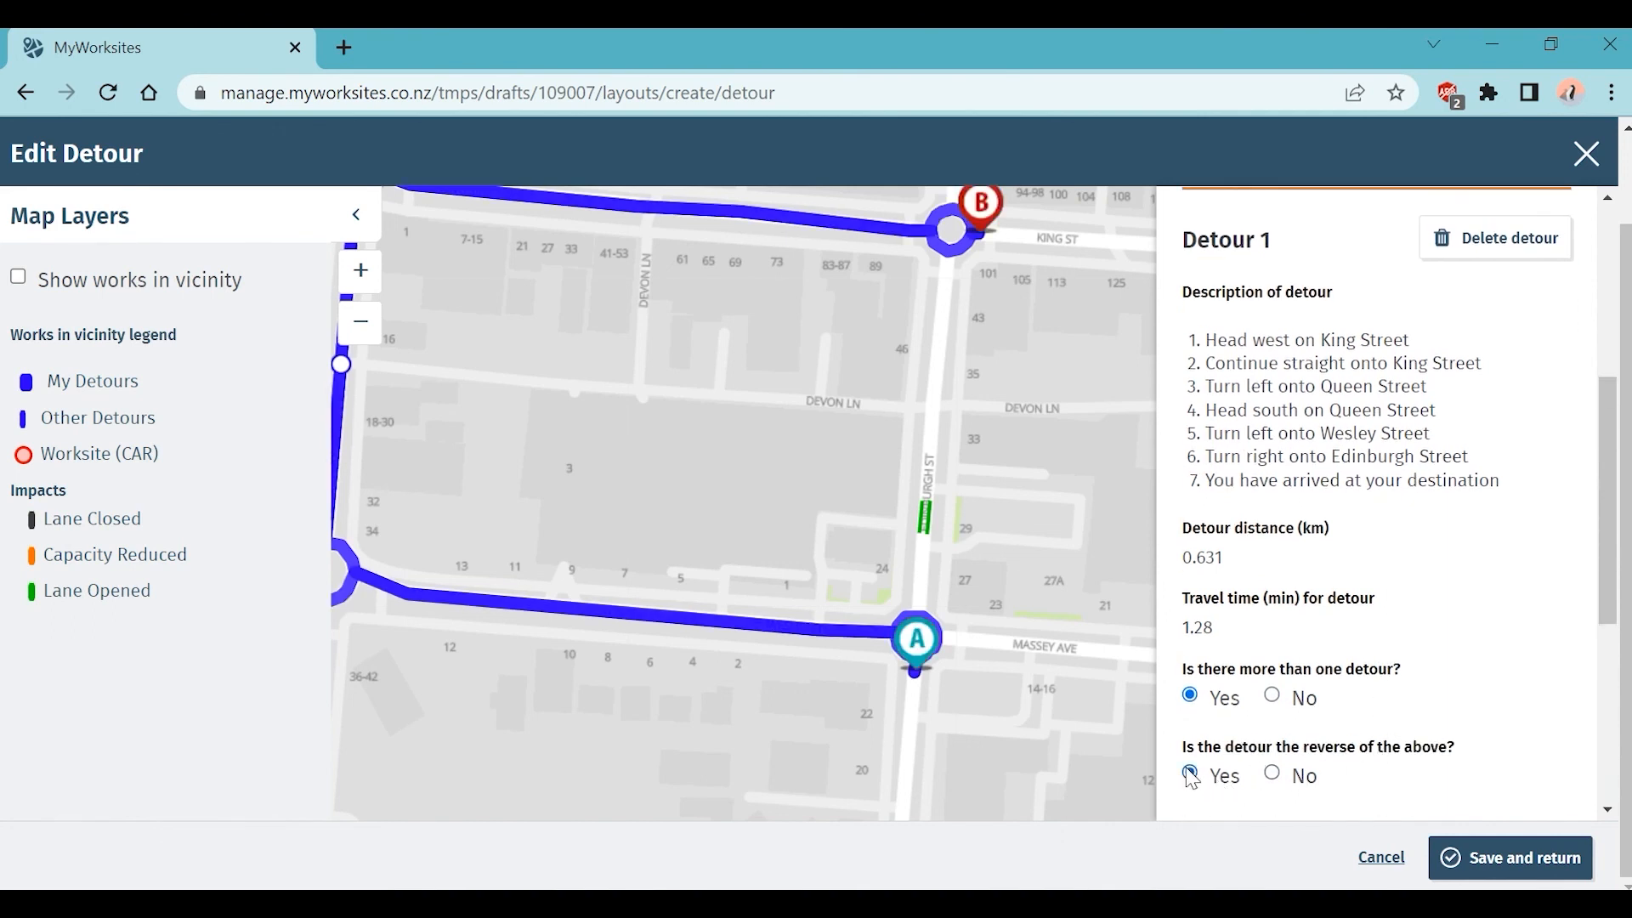
left_click(1300, 775)
scroll(1394, 753, "down", 2)
scroll(1415, 739, "down", 3)
left_click(1483, 425)
left_click(1190, 774)
scroll(1357, 733, "down", 1)
left_click(1273, 774)
scroll(1505, 694, "down", 4)
left_click(1500, 513)
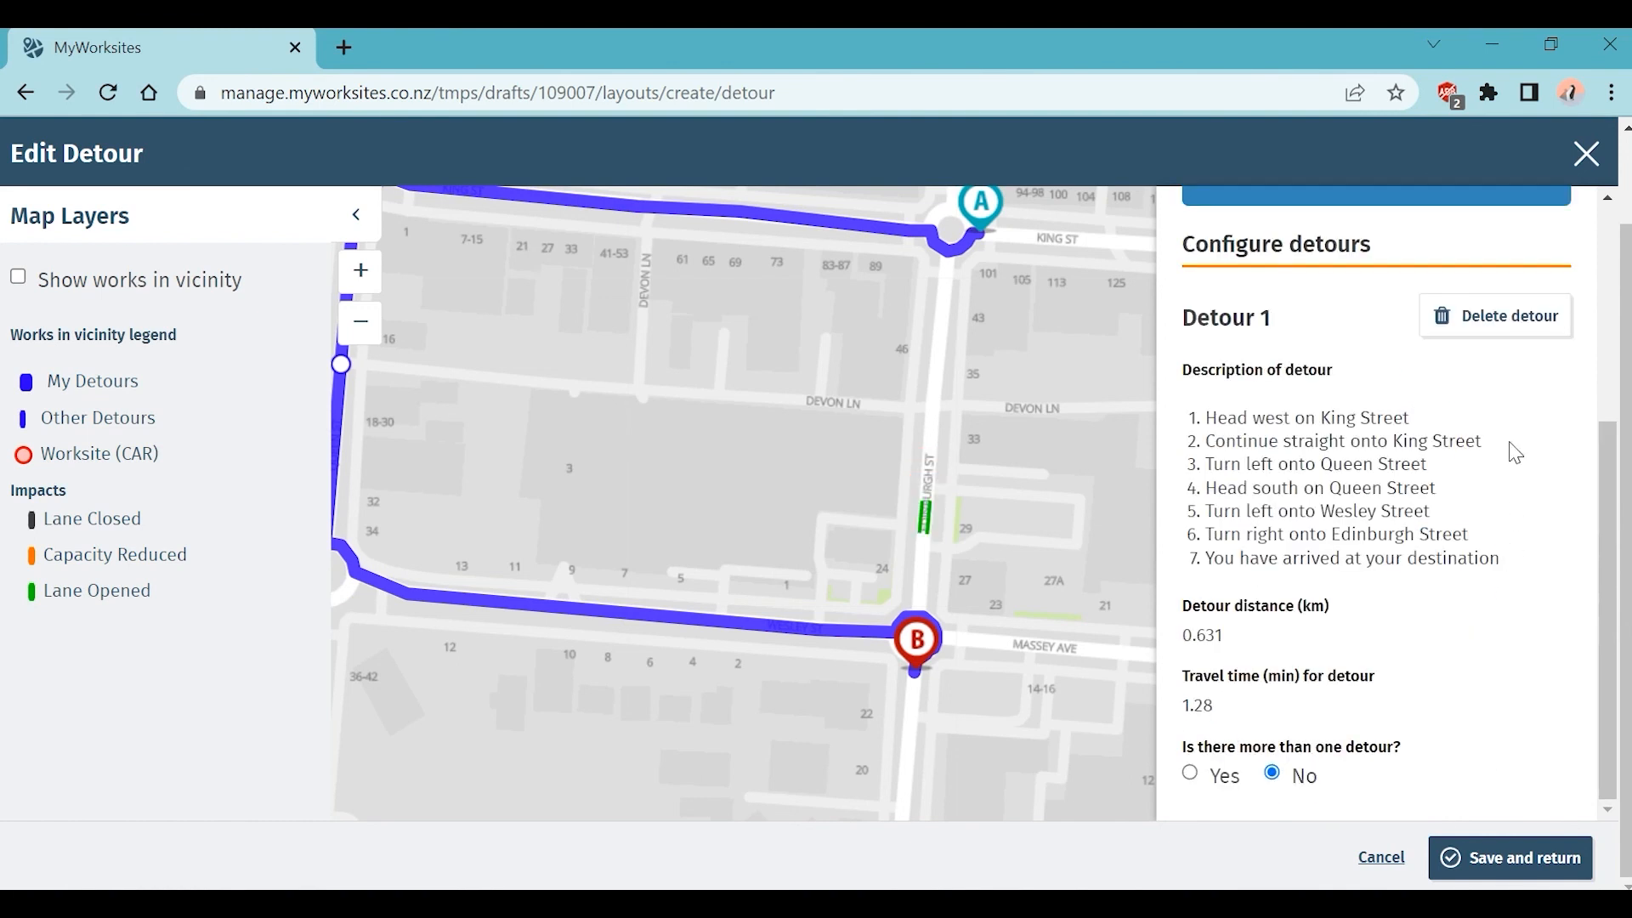
Step: Close the detour editor, save the layout, and submit TMP AT-T109007 with the terms accepted
left_click(1389, 863)
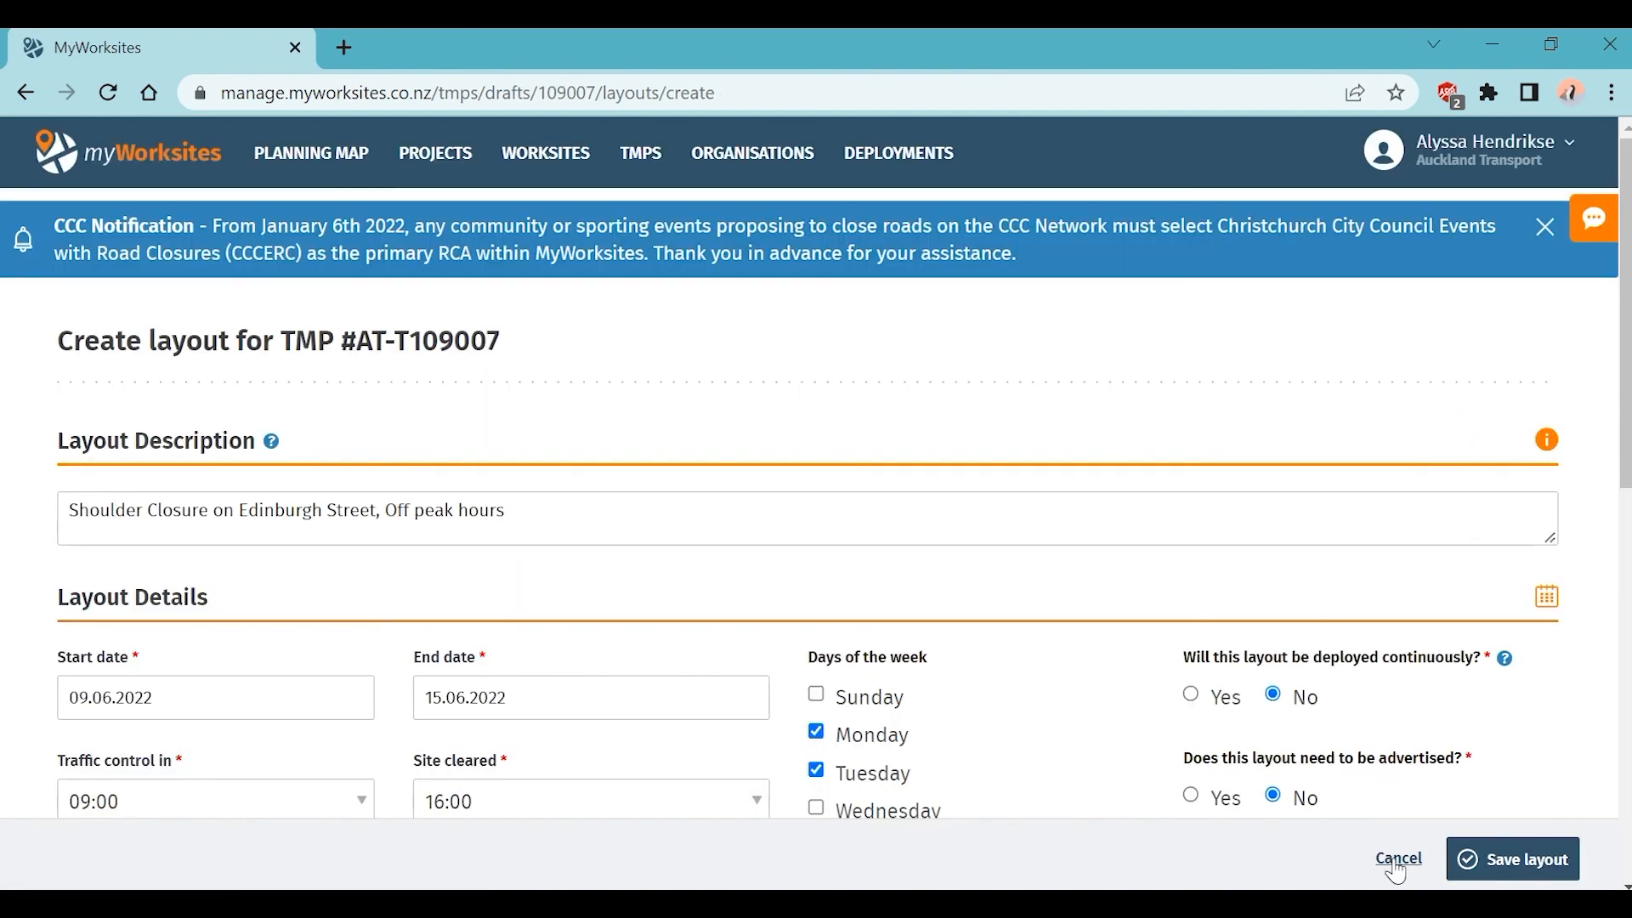
left_click(1525, 863)
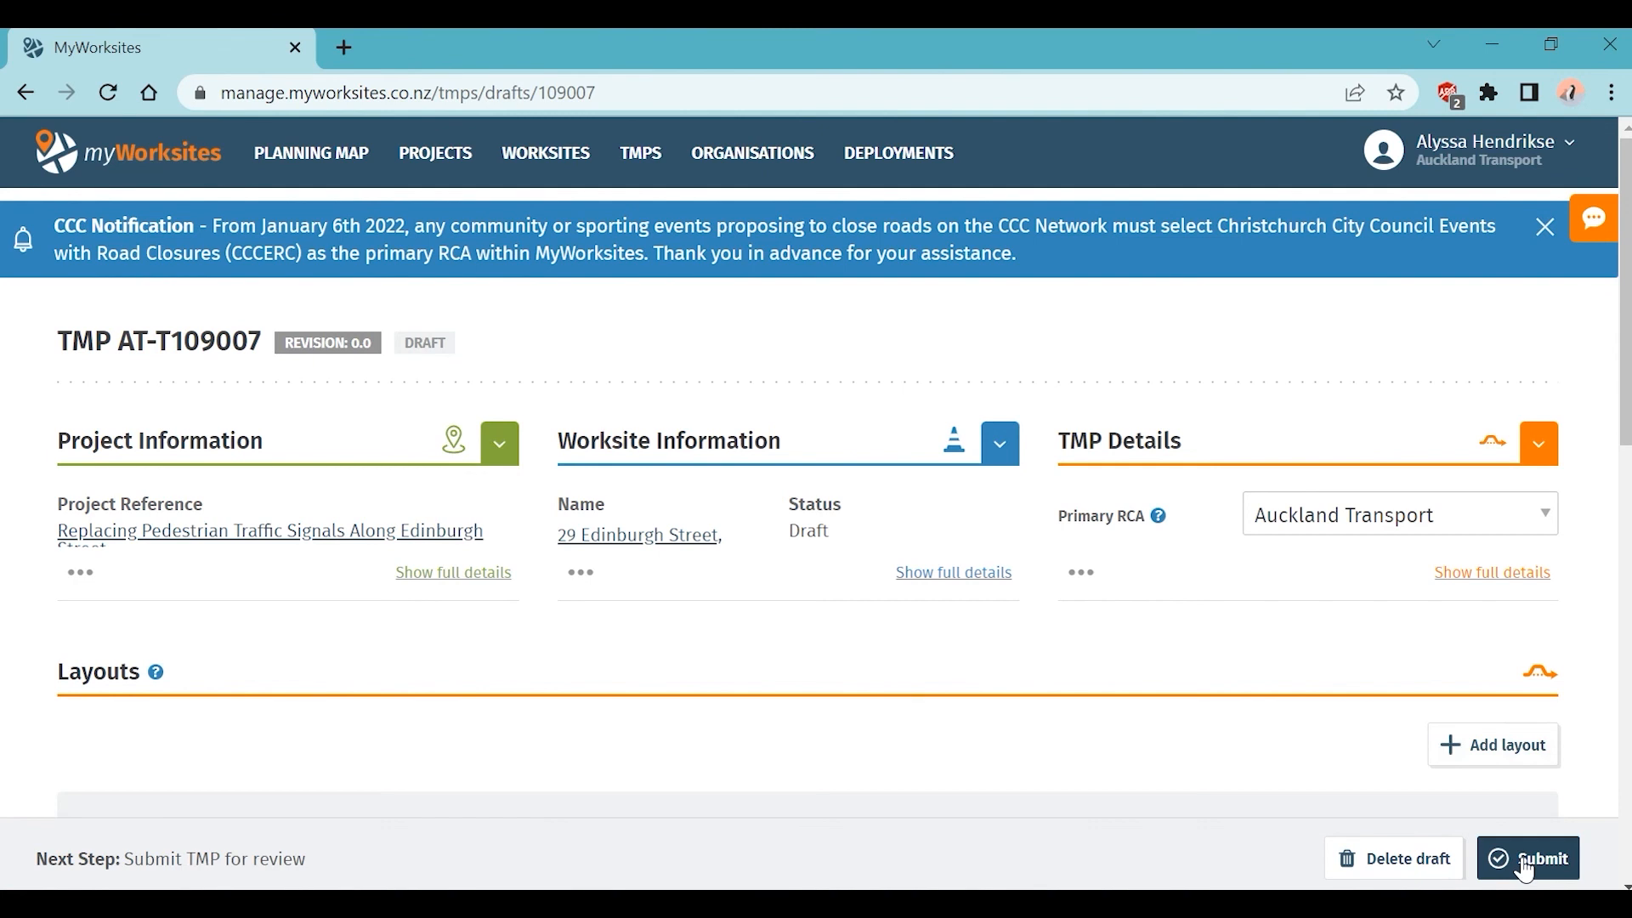
left_click(1527, 867)
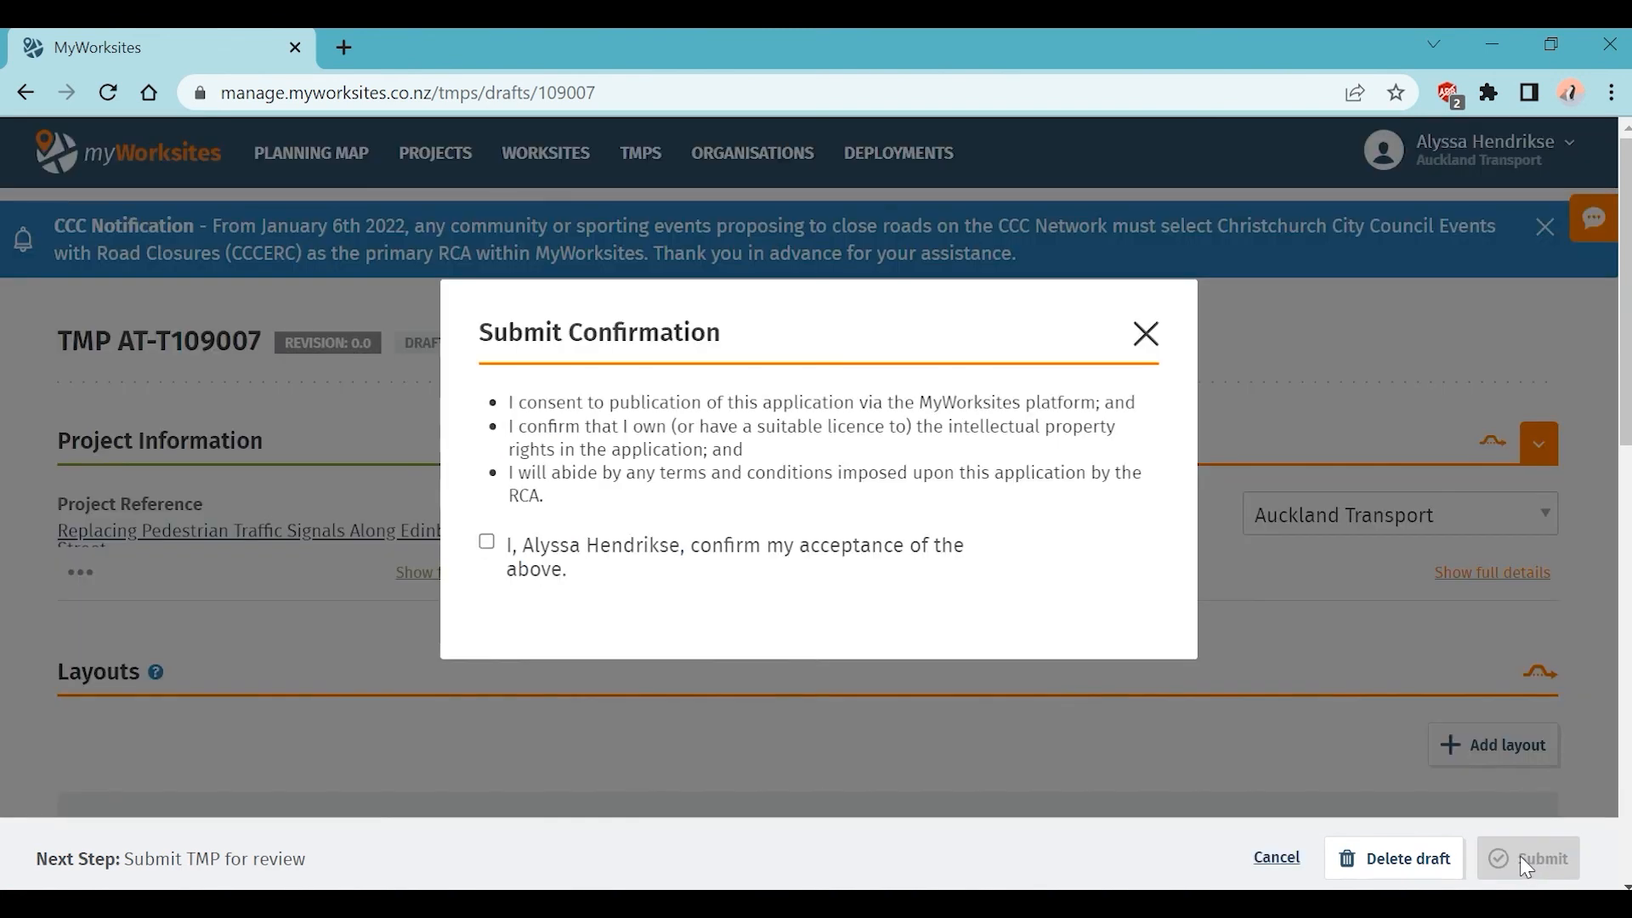
left_click(485, 553)
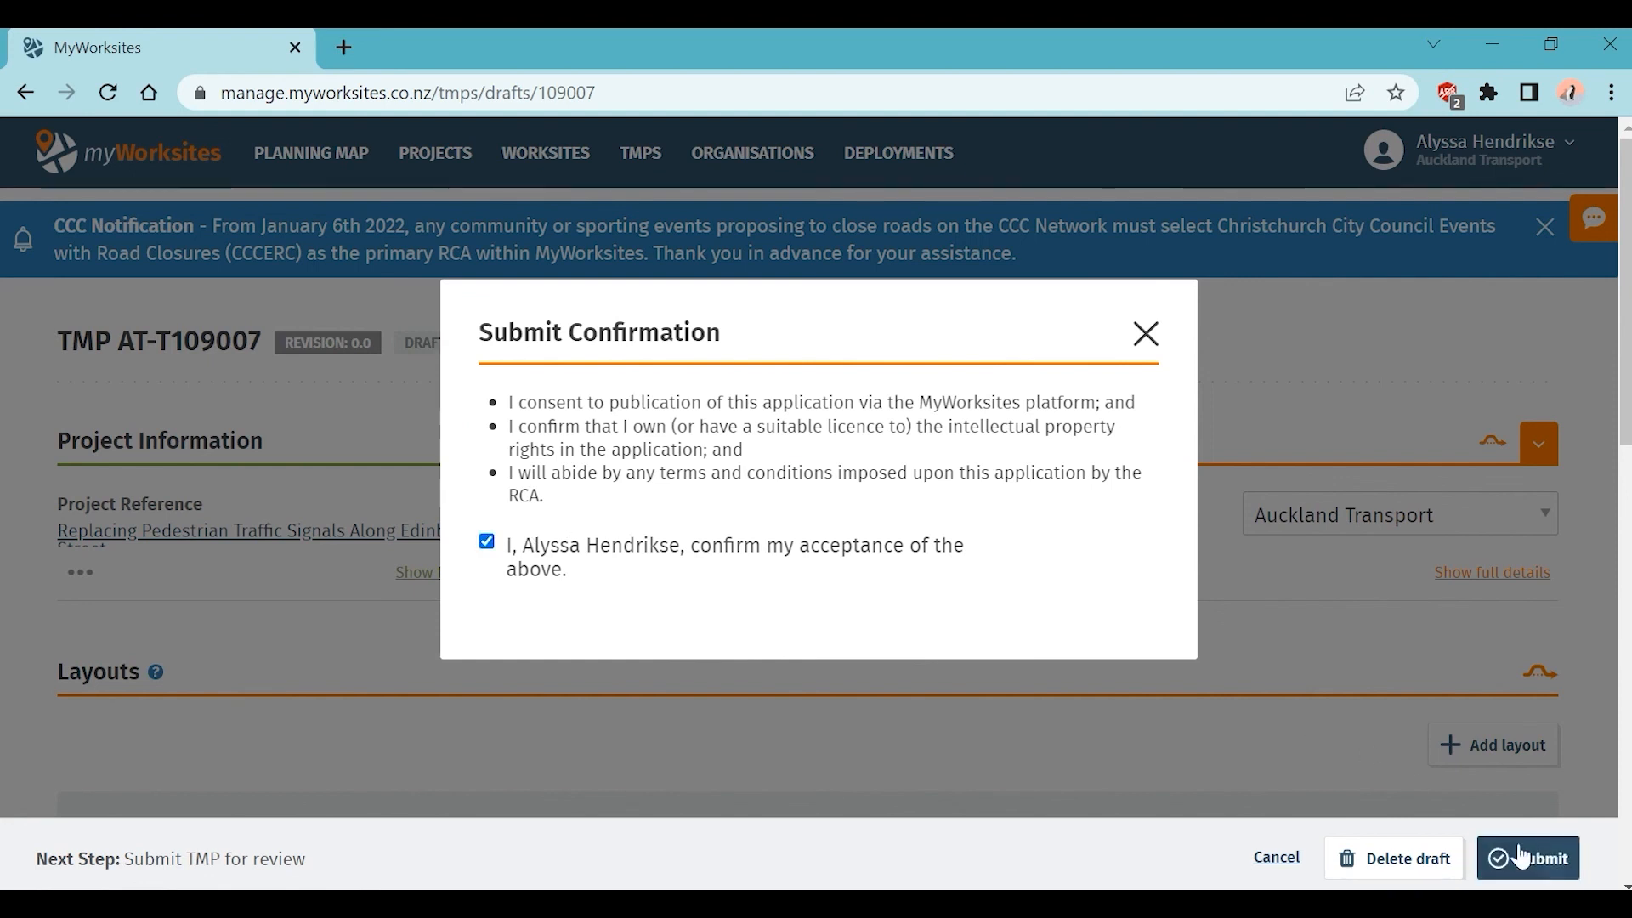
left_click(1559, 869)
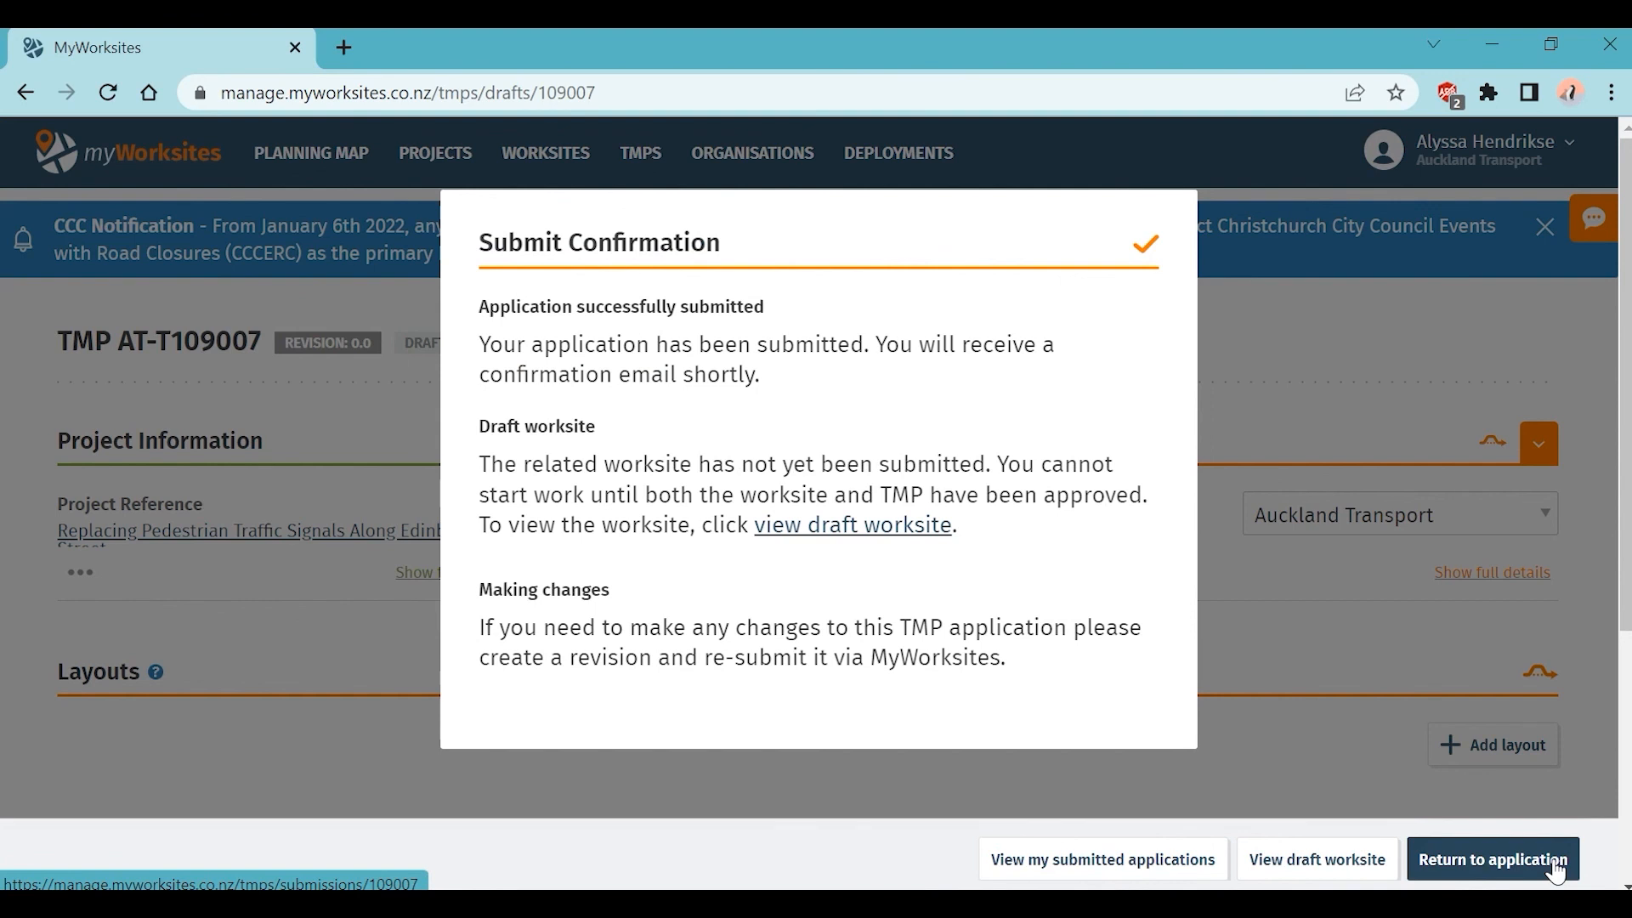
left_click(1557, 869)
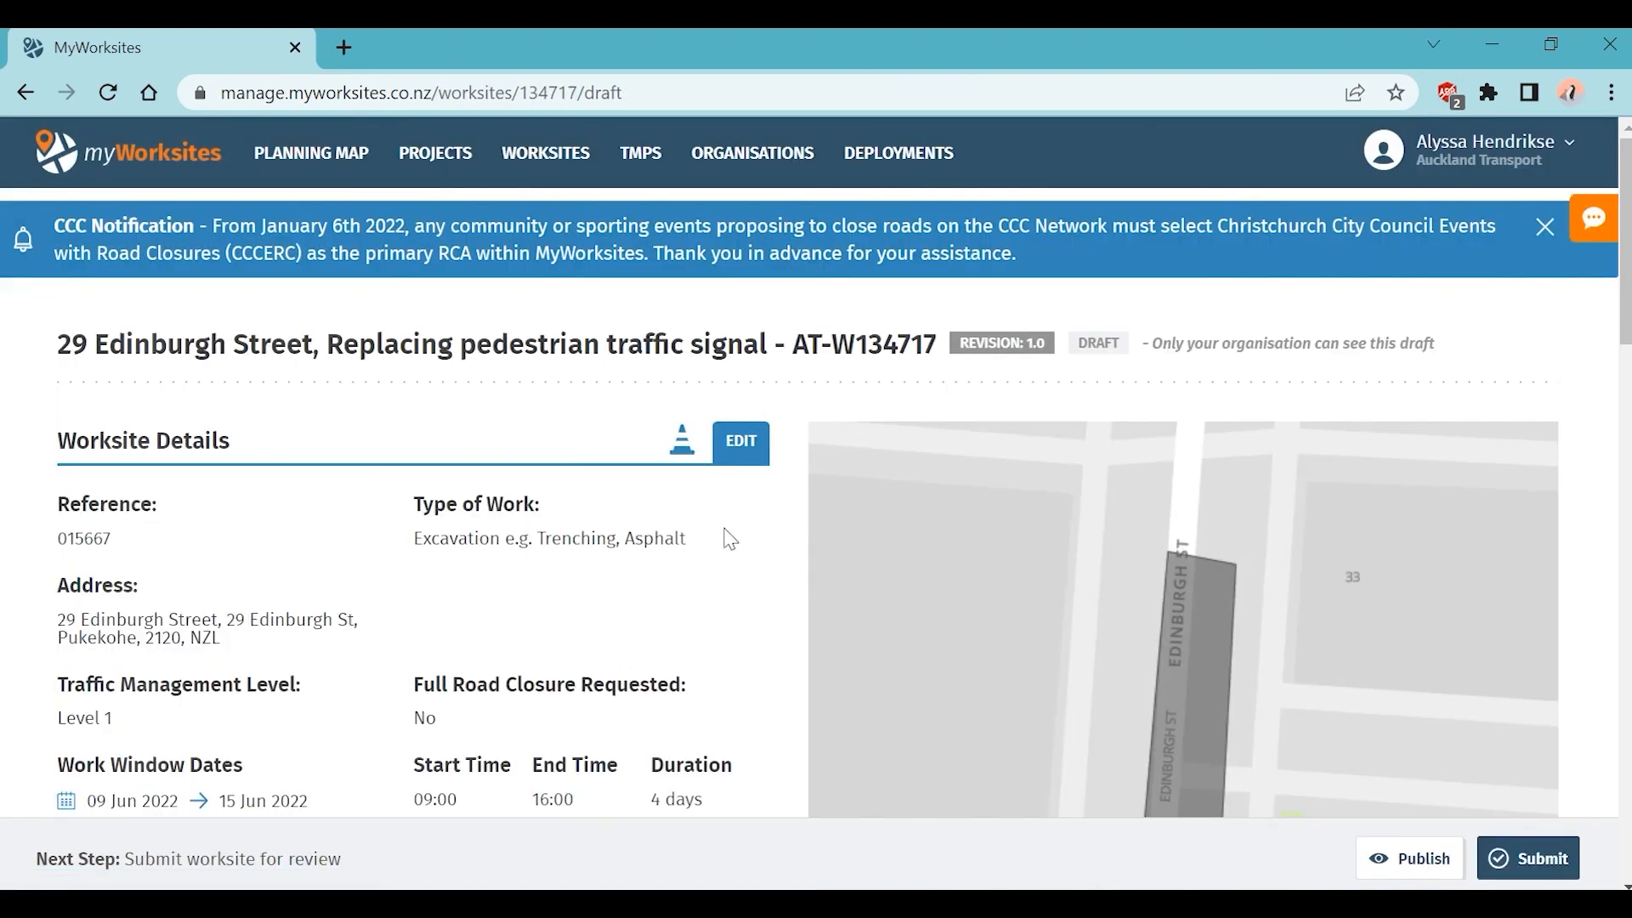
scroll(1585, 549, "down", 2)
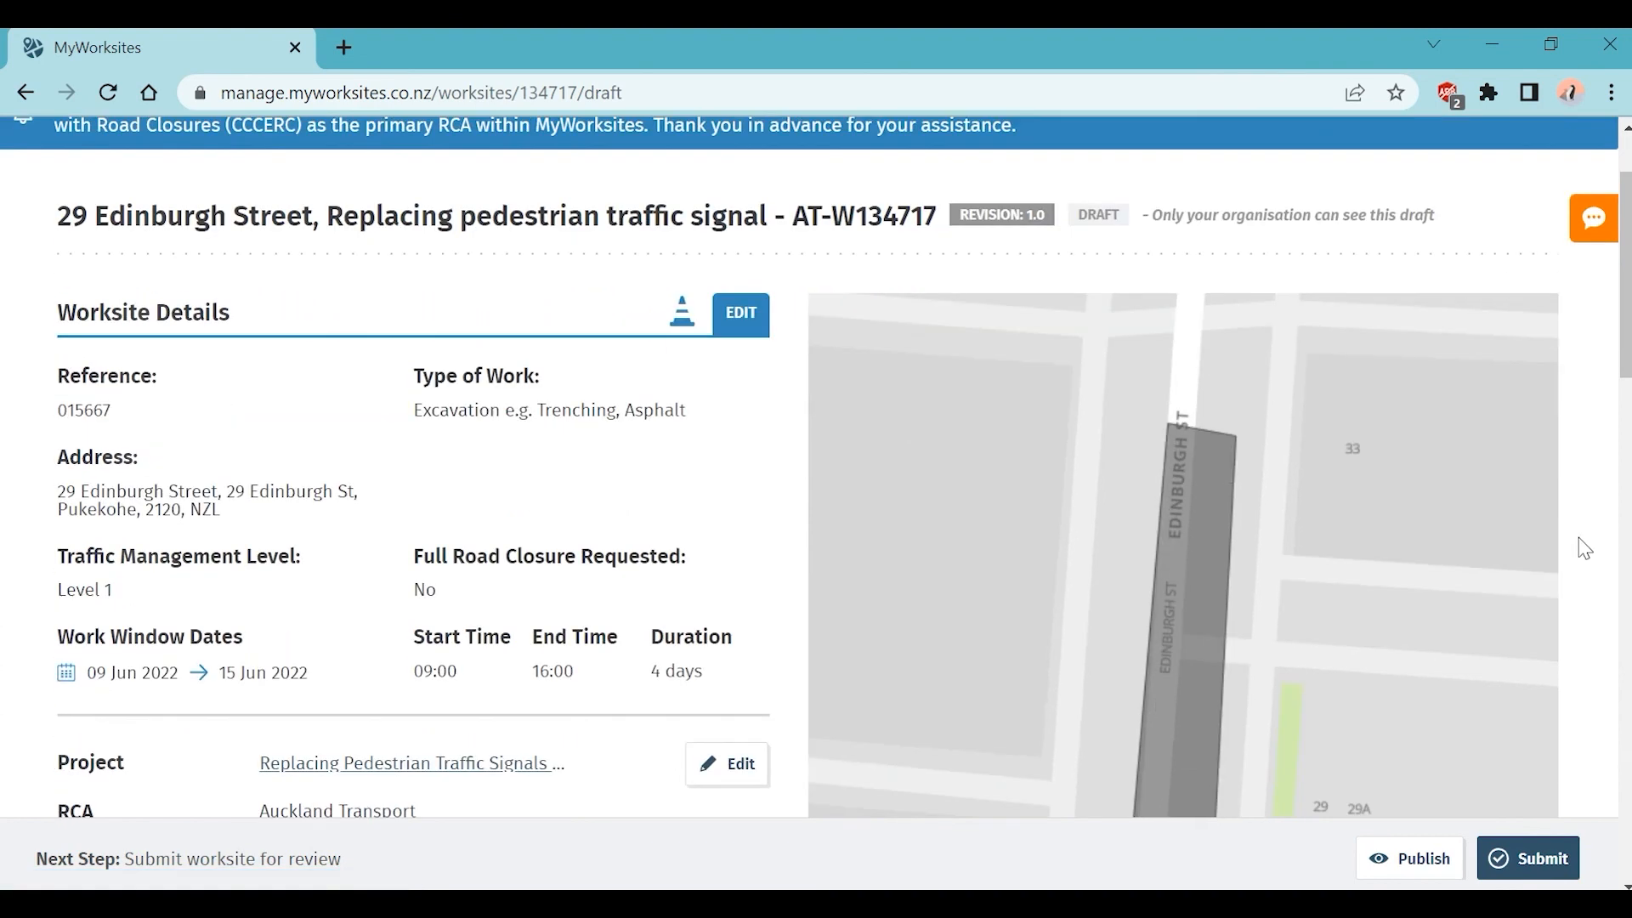
scroll(1586, 548, "down", 3)
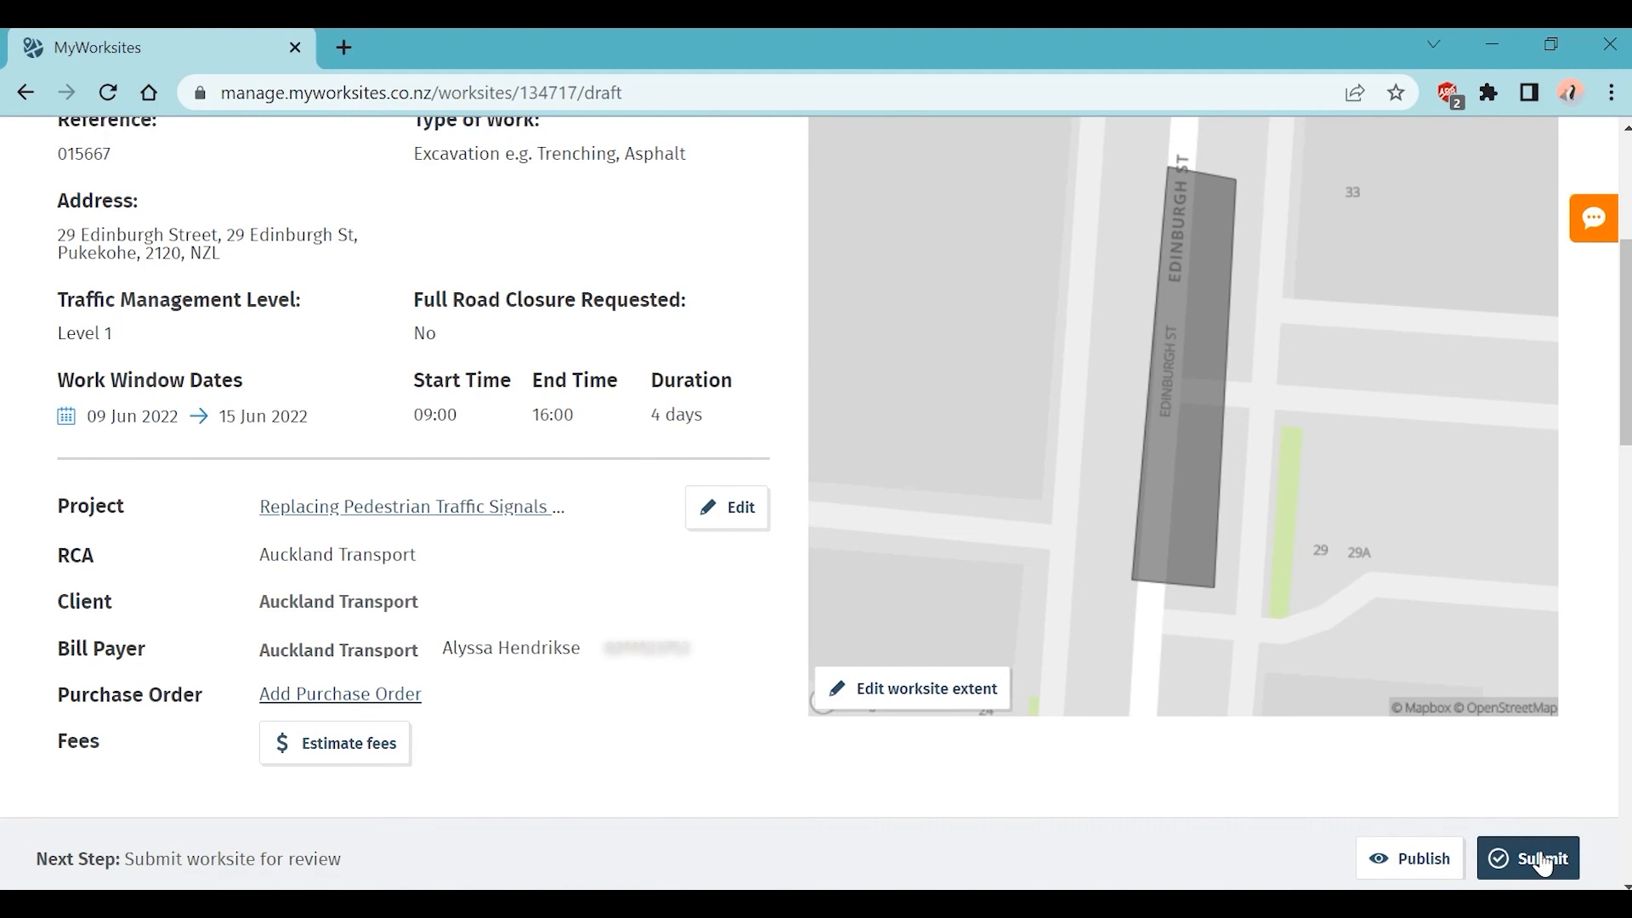
left_click(1544, 865)
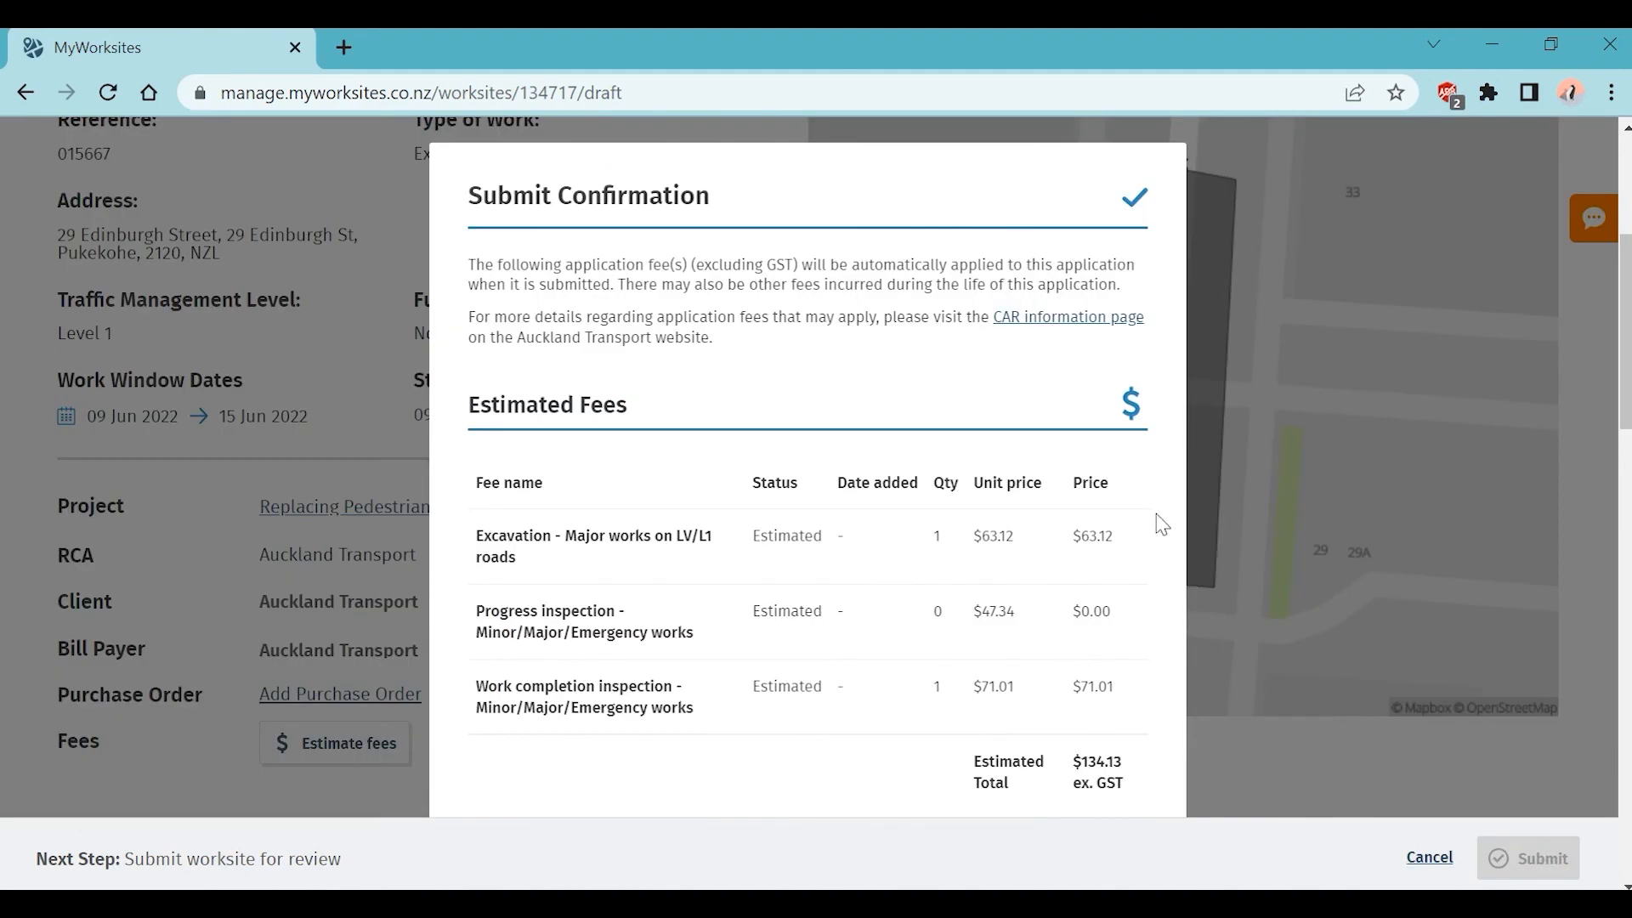
scroll(1192, 542, "down", 5)
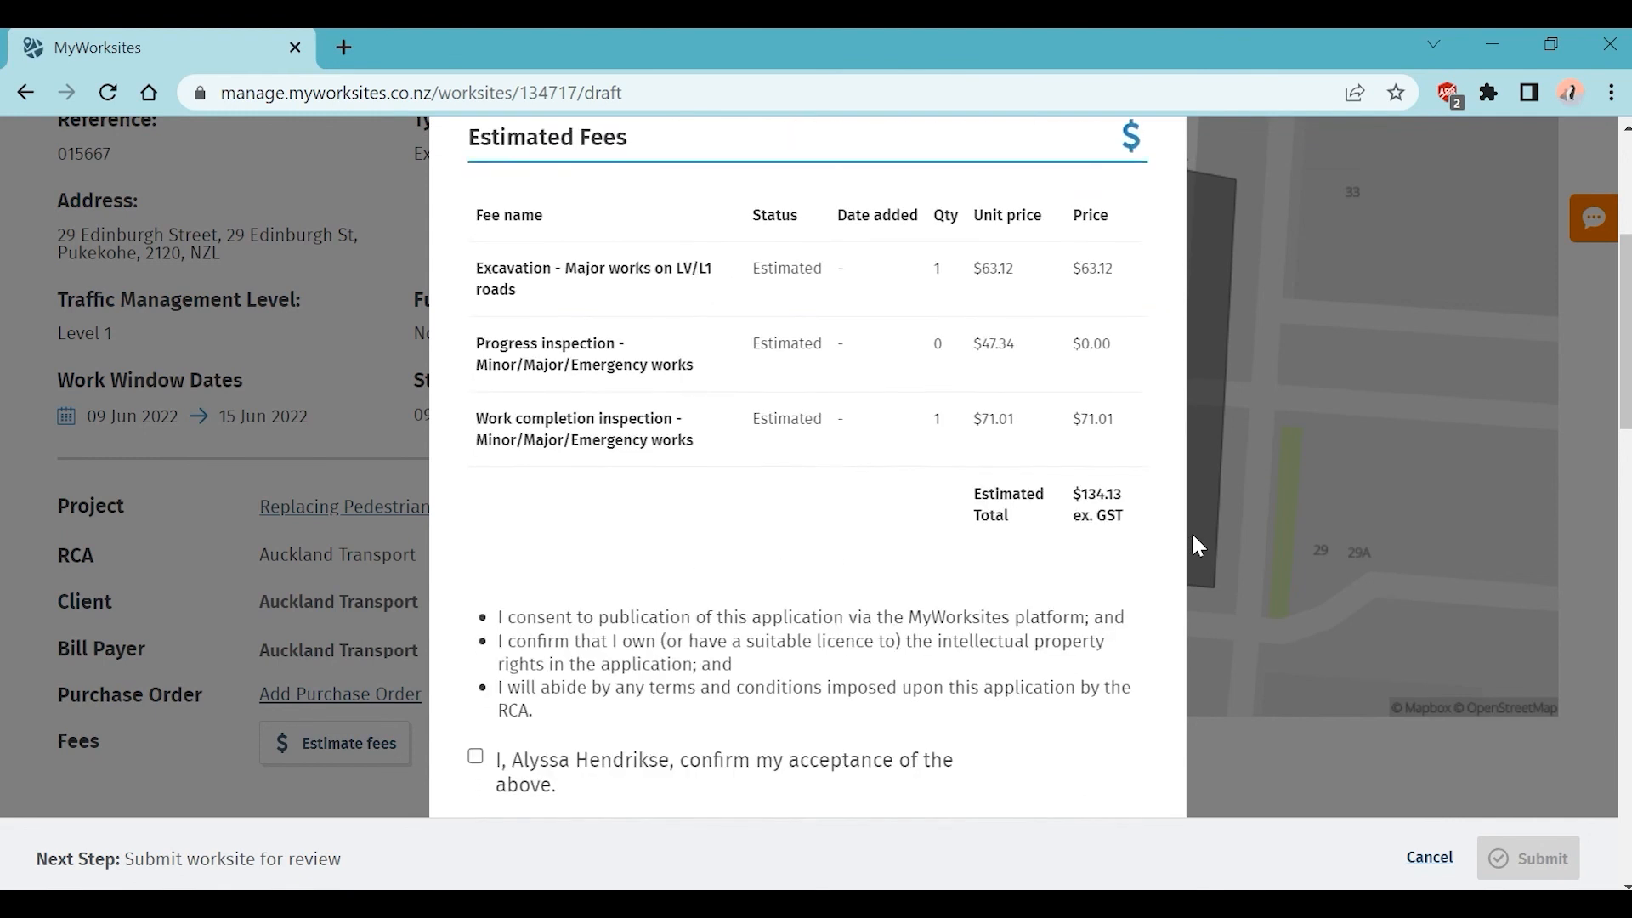
left_click(476, 679)
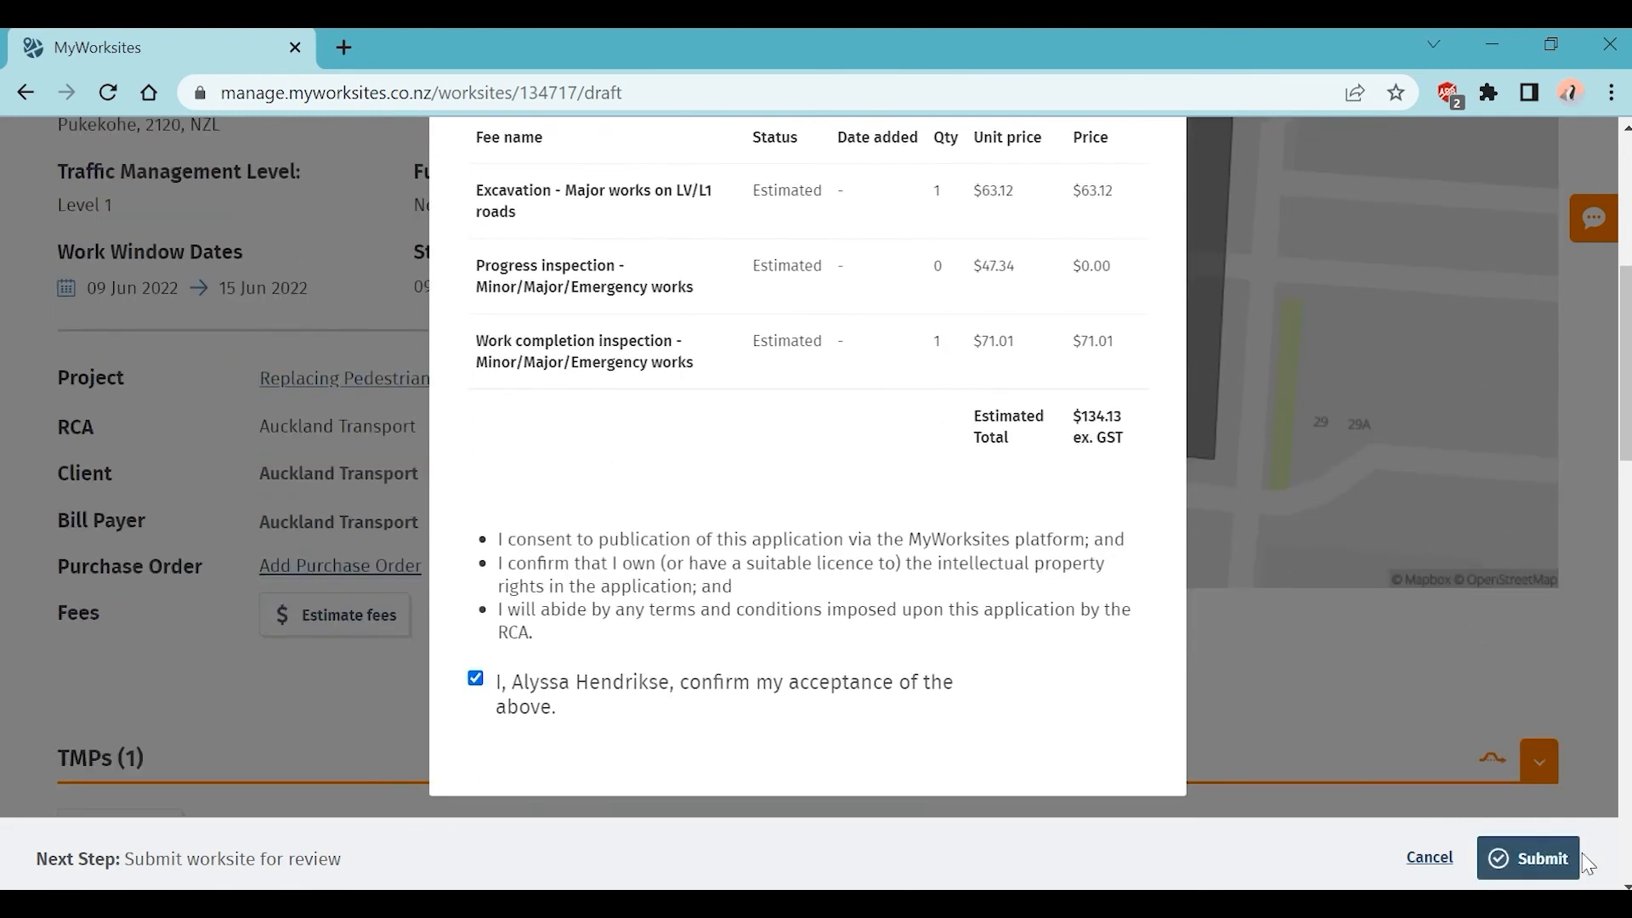
Step: Submit worksite AT-W134717, then check its History for the Revision 1.0 entry under Comments and All
left_click(1536, 860)
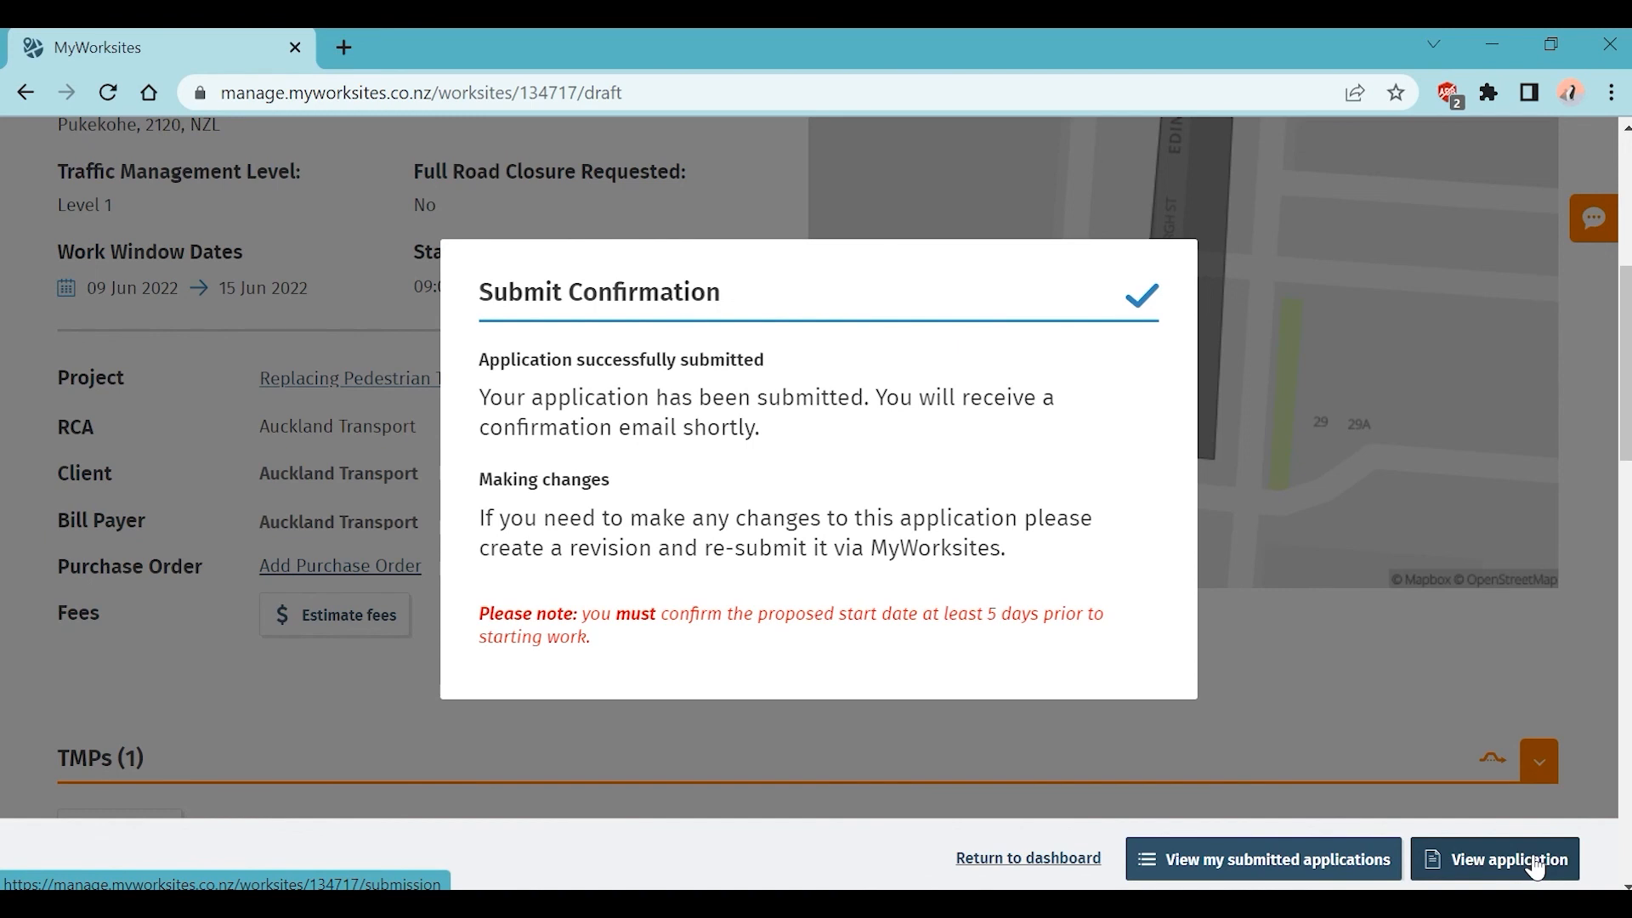
left_click(1537, 867)
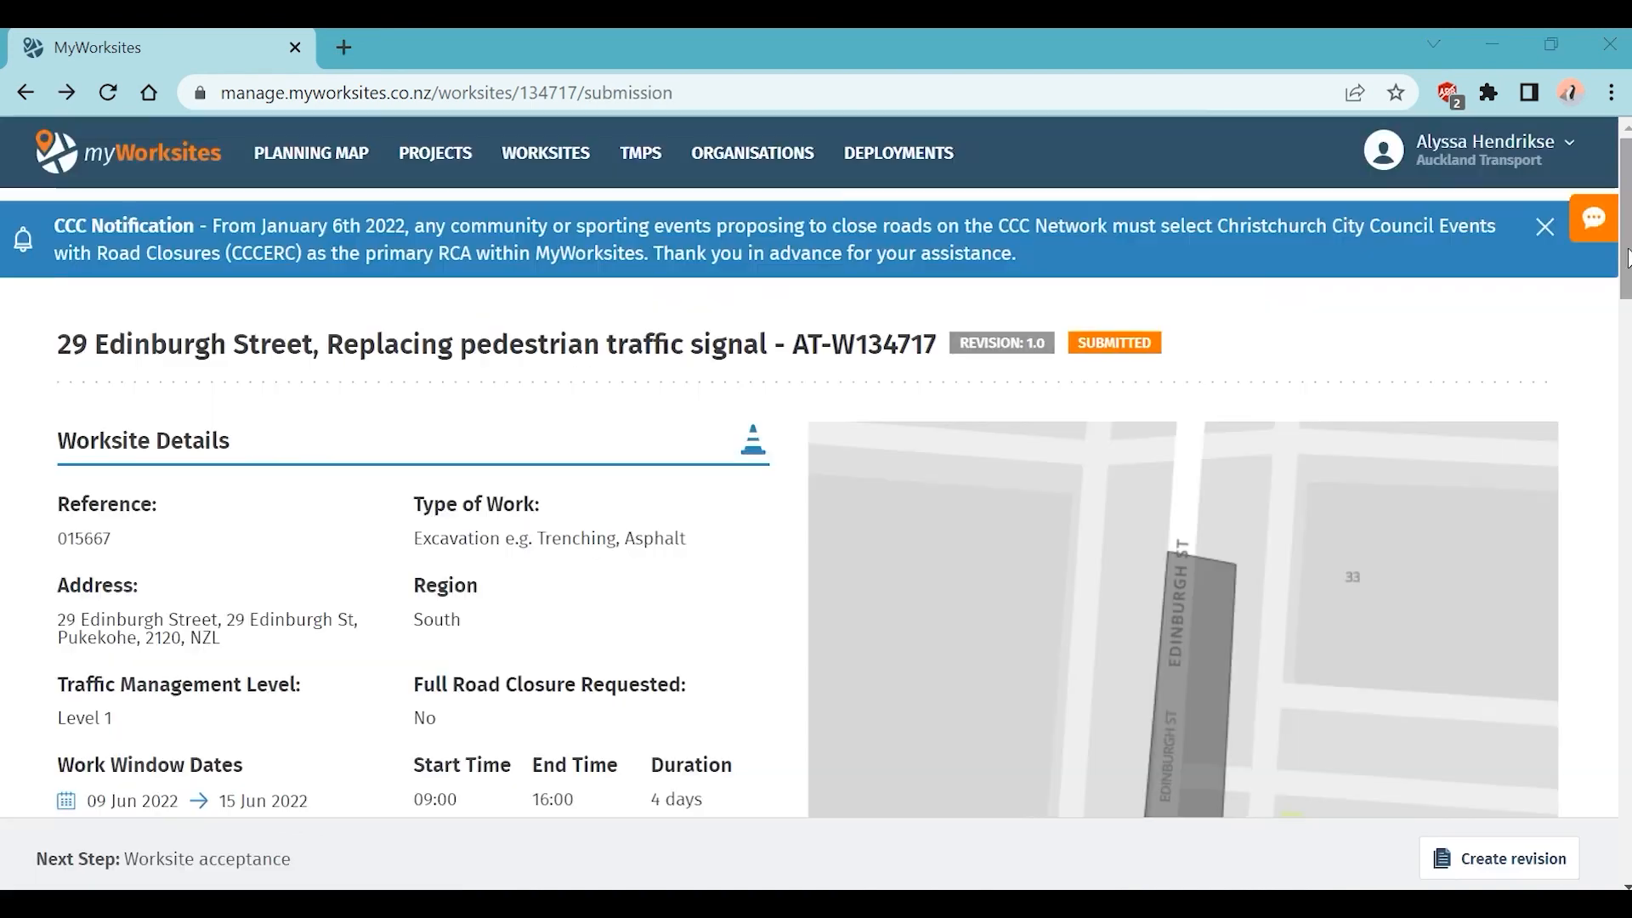
scroll(816, 468, "down", 7)
scroll(816, 468, "down", 10)
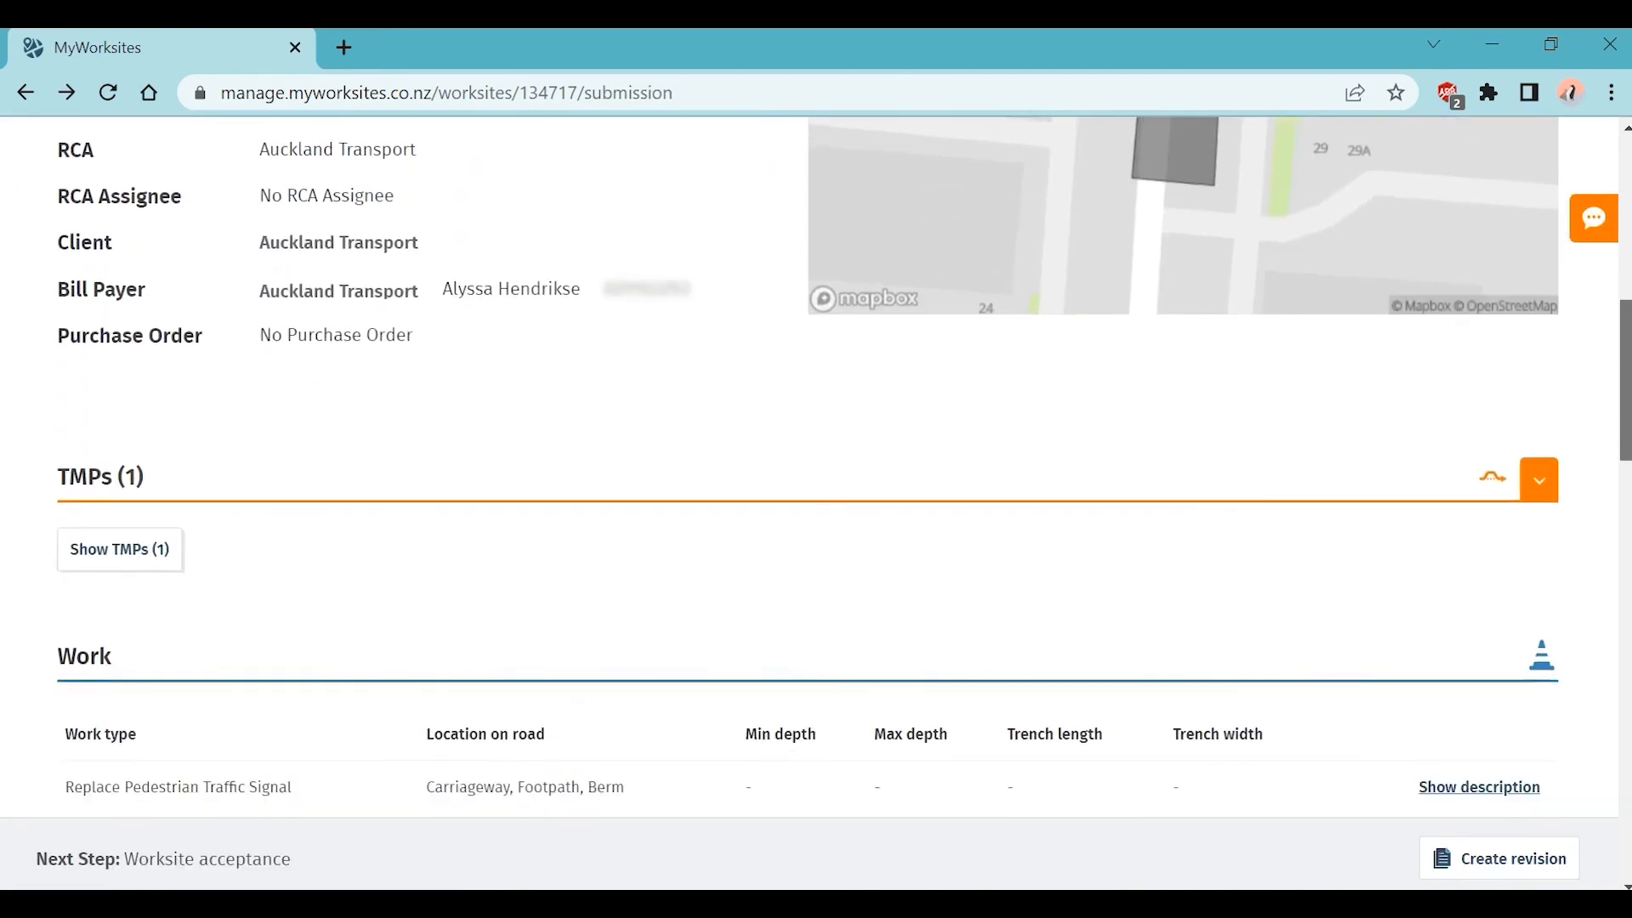
scroll(816, 468, "down", 10)
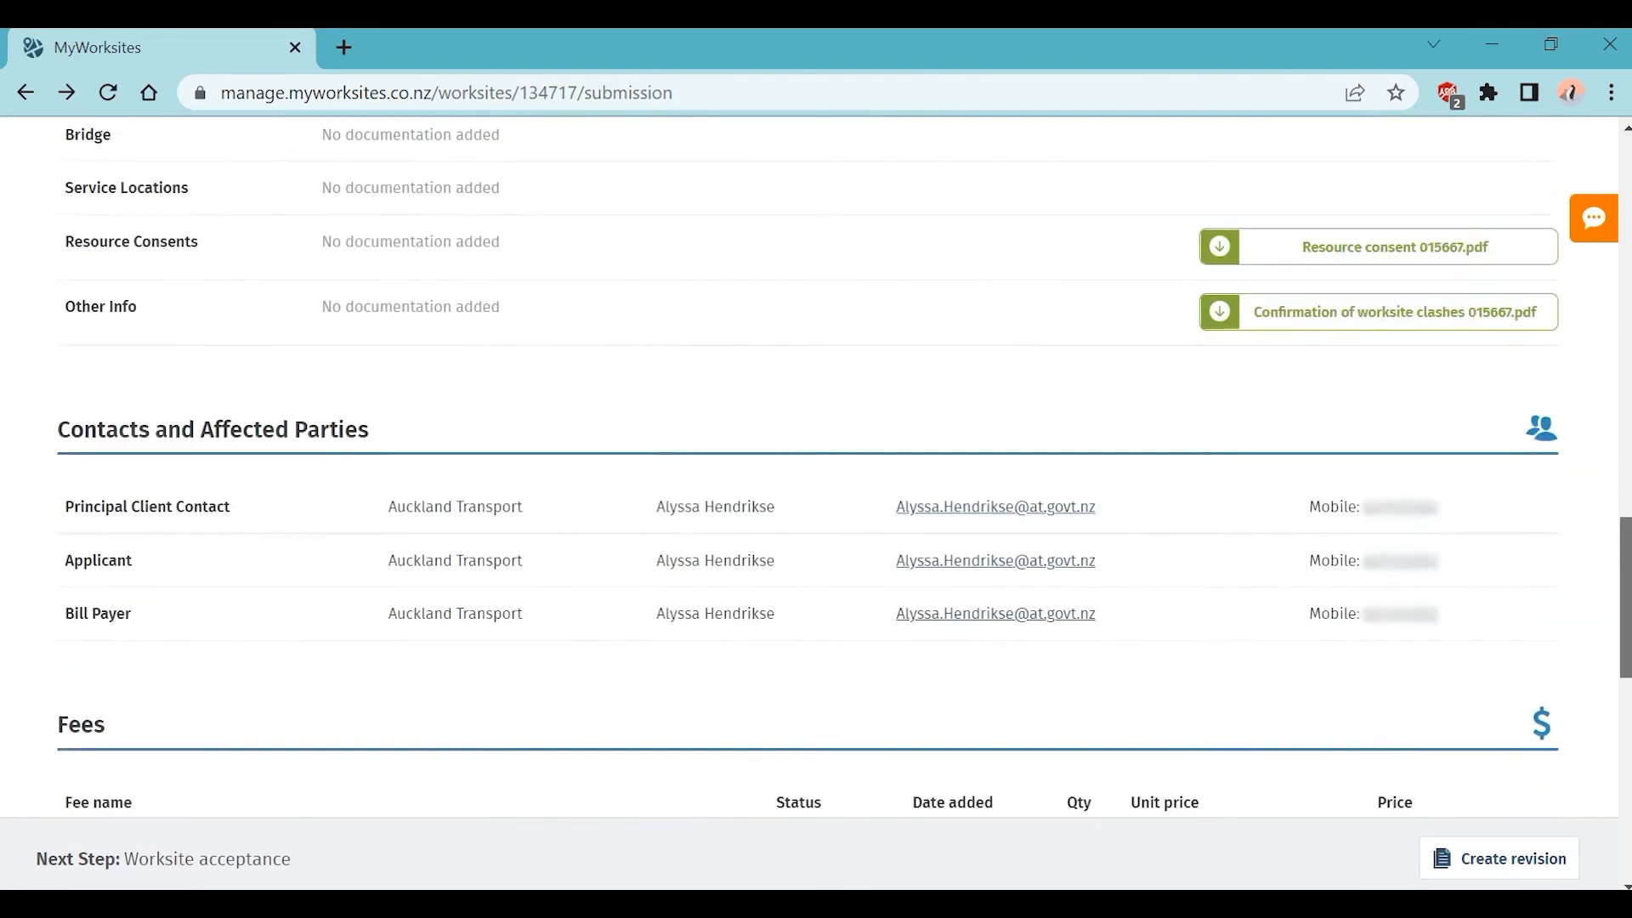
scroll(816, 467, "down", 5)
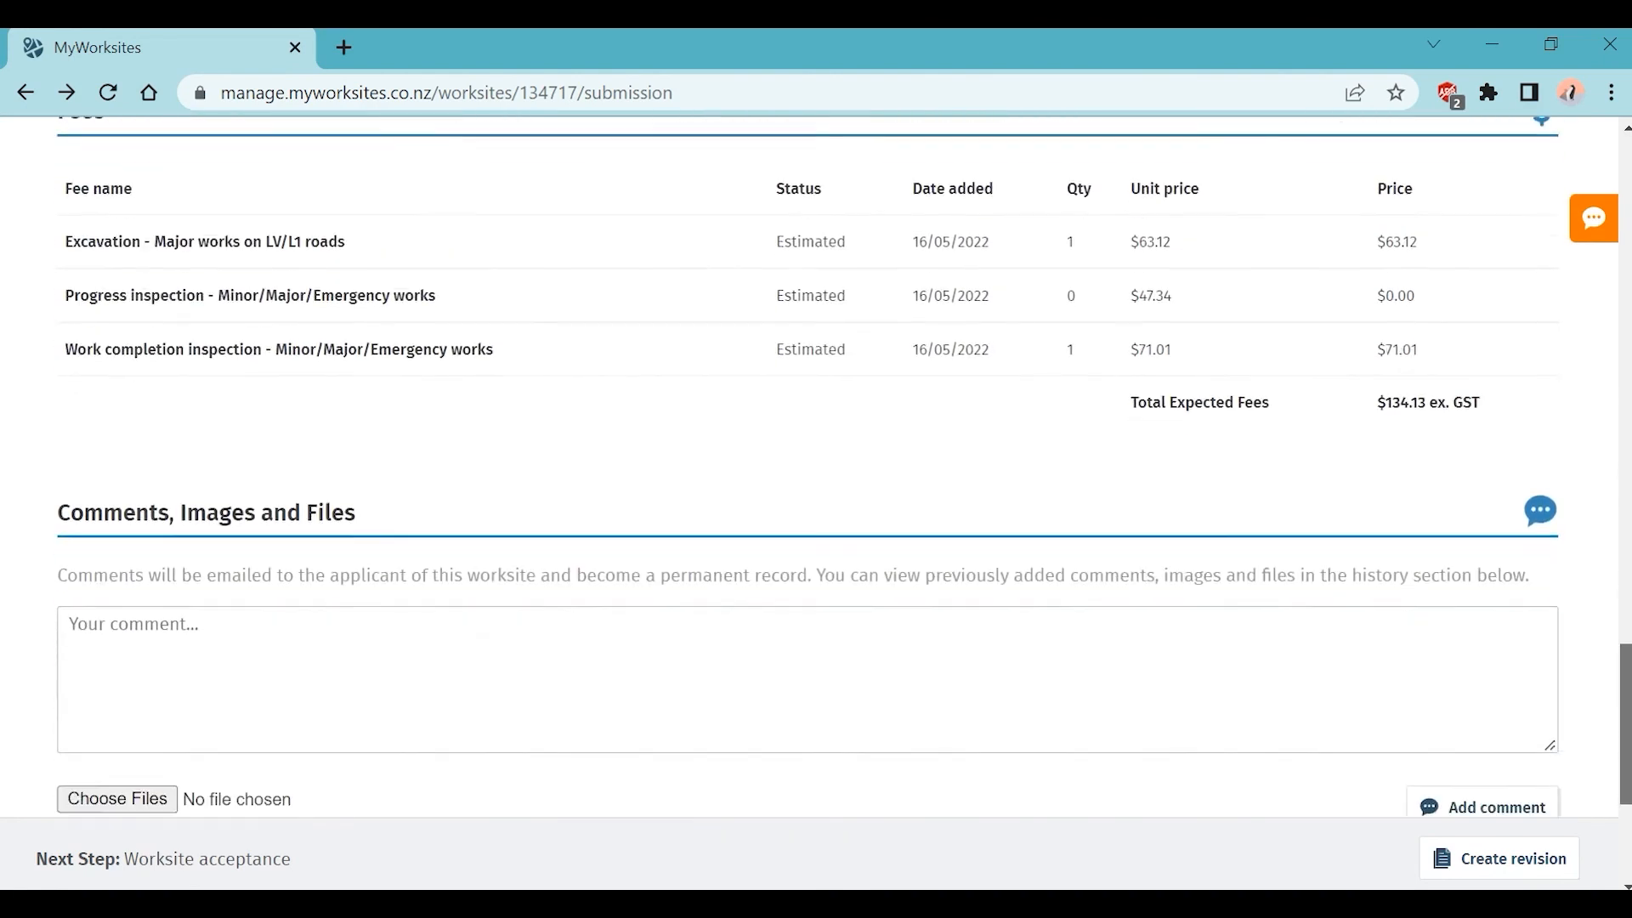
scroll(816, 468, "down", 1)
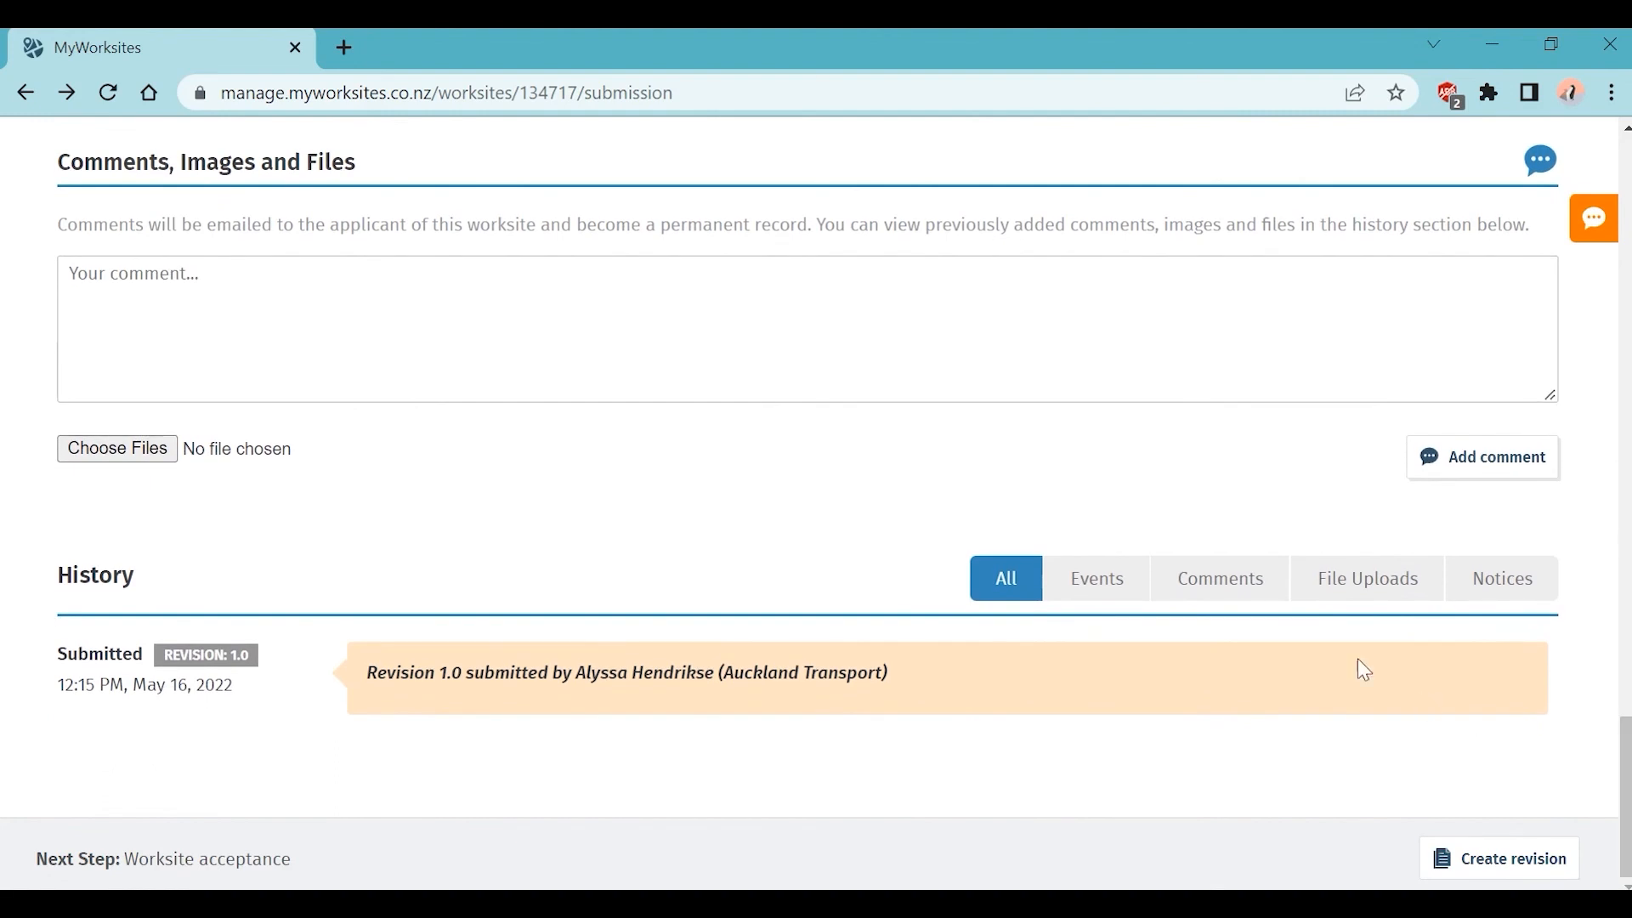
left_click(1206, 595)
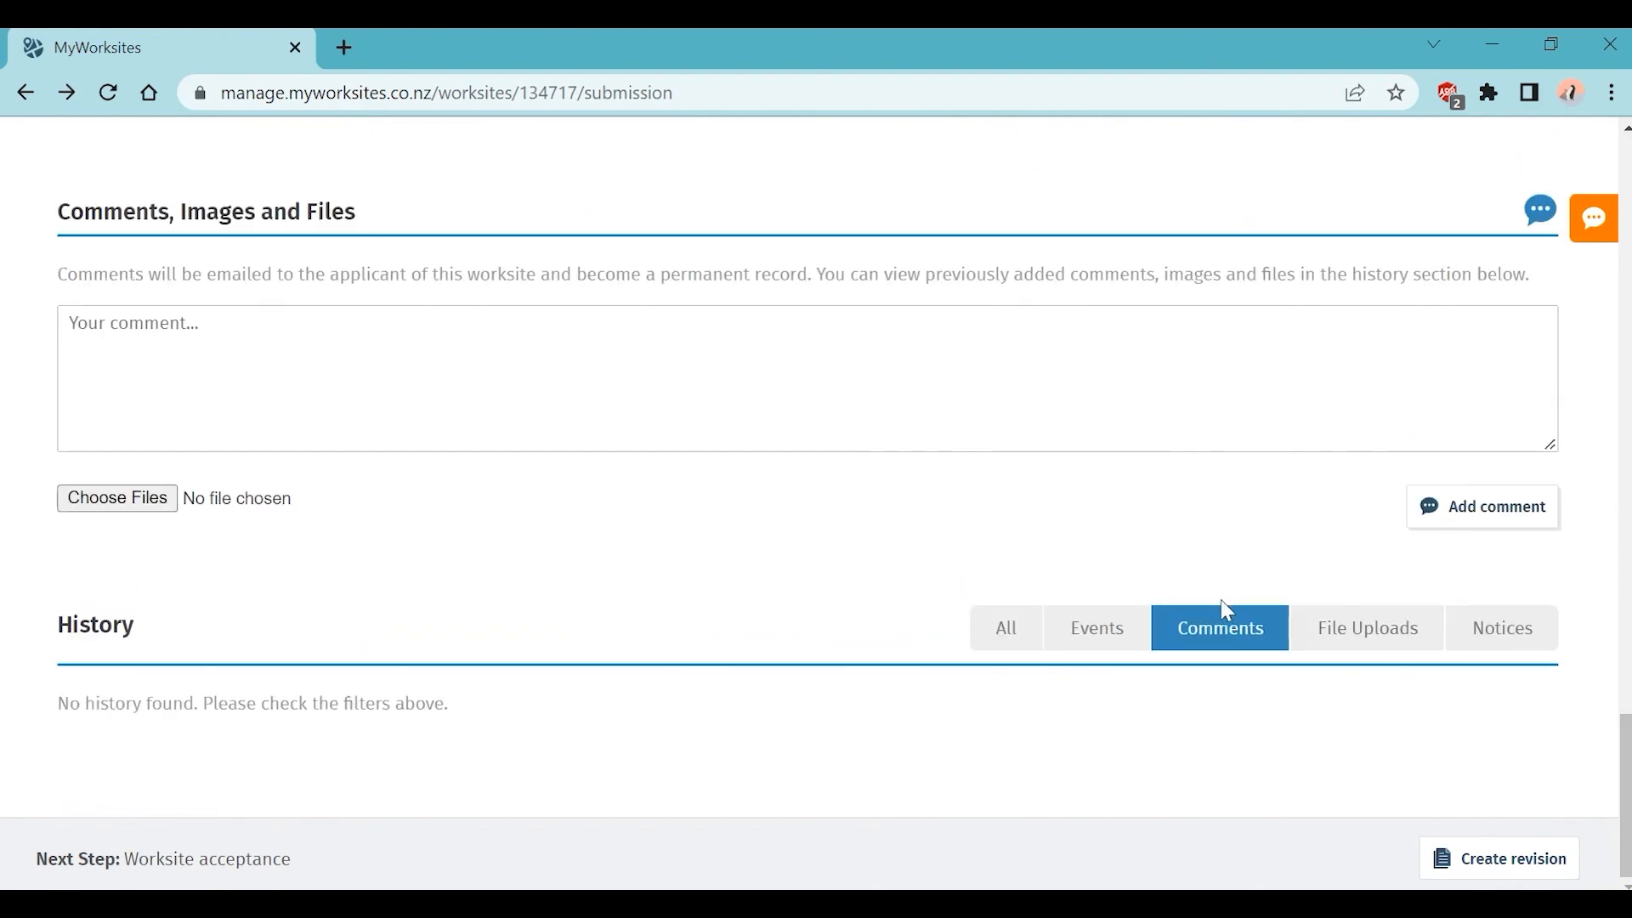
left_click(1011, 644)
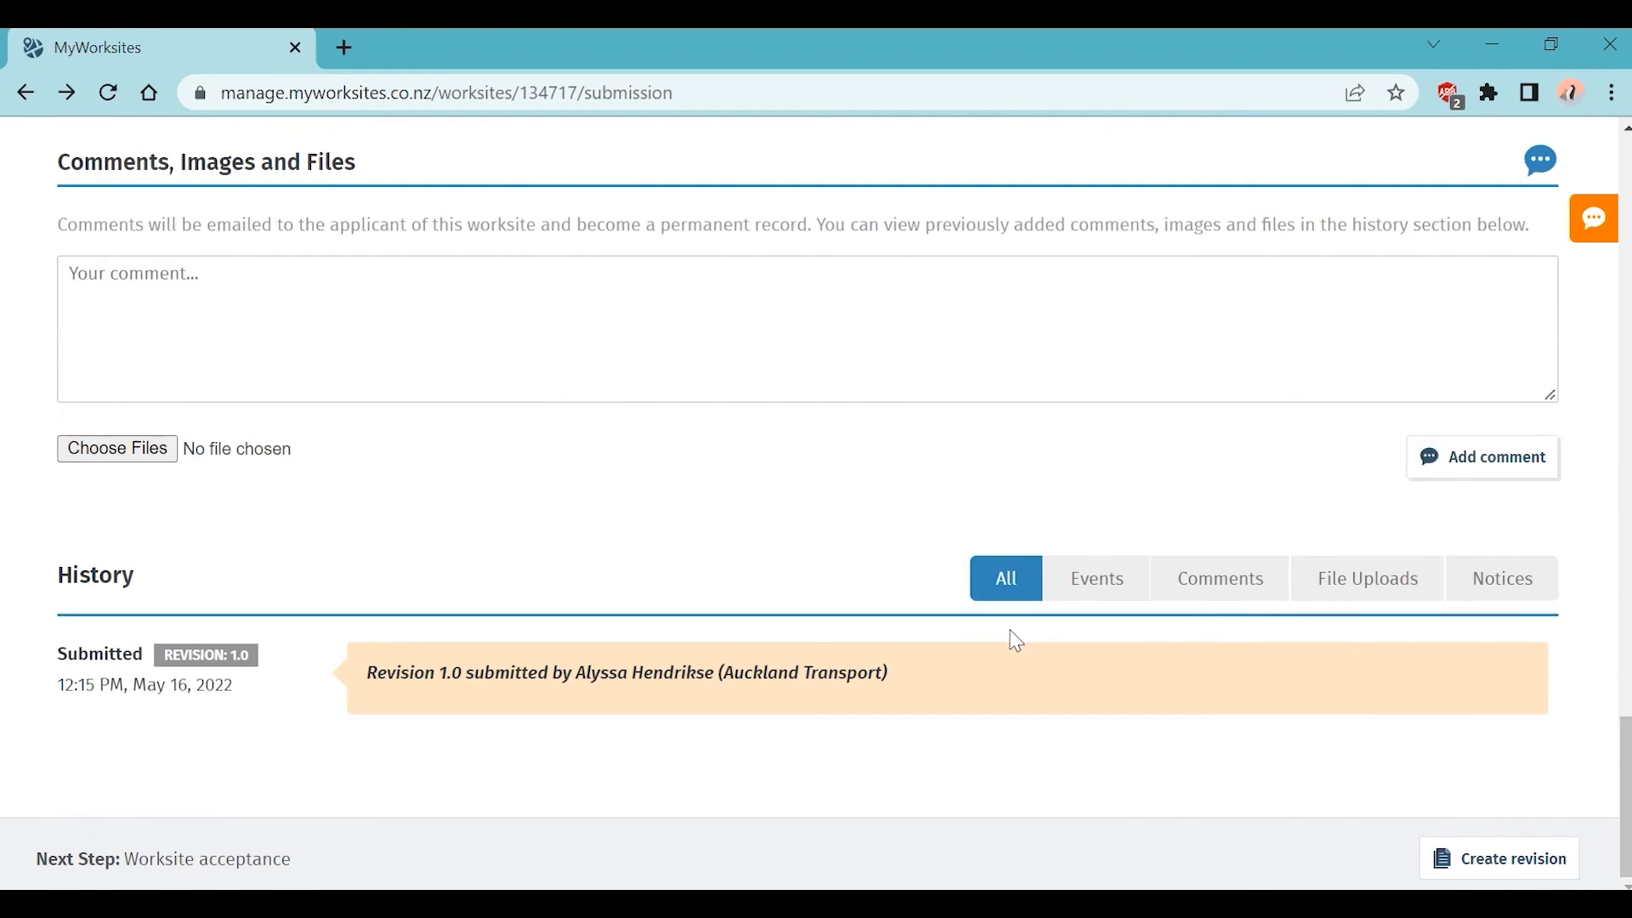